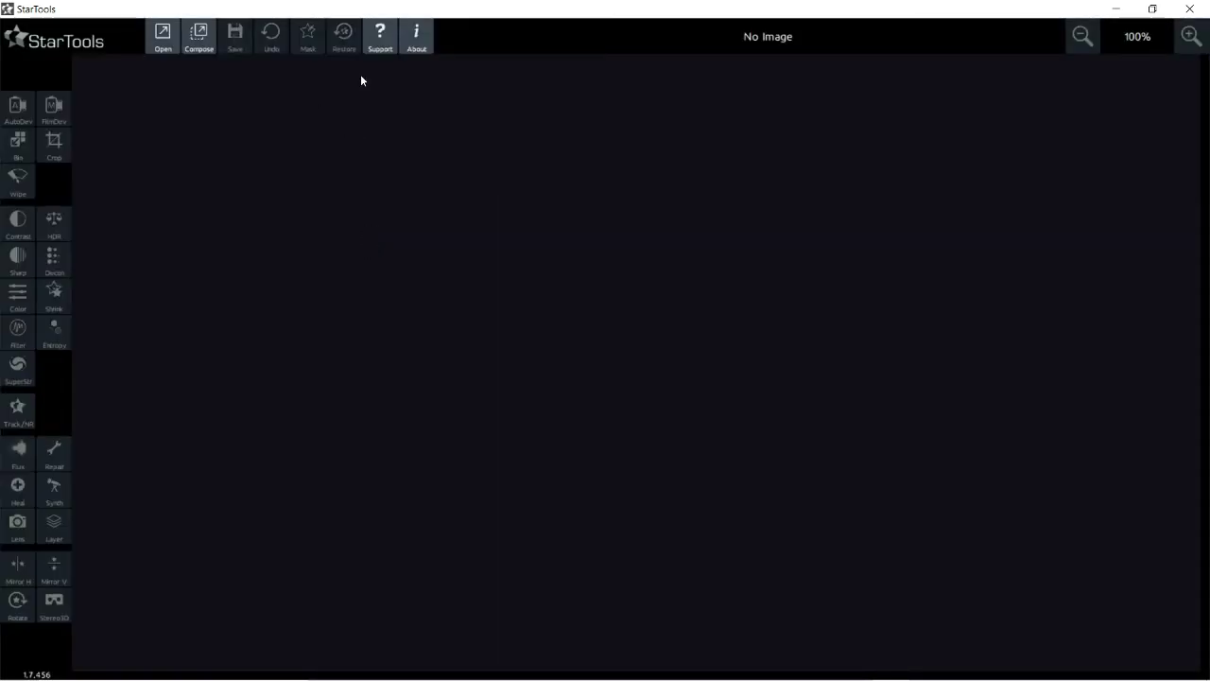
Step: Open the Autosavelamge2 FITS file as linear, from OSC/DSLR with Bayer matrix and not white balanced
left_click(163, 36)
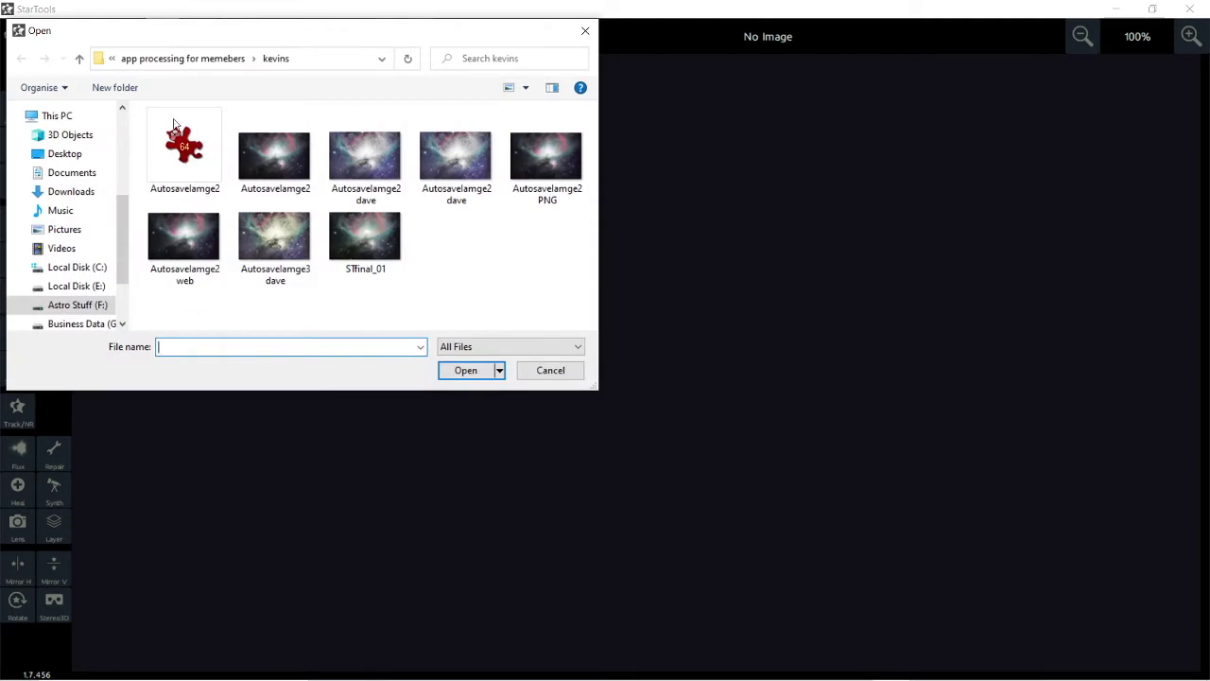
left_click(189, 169)
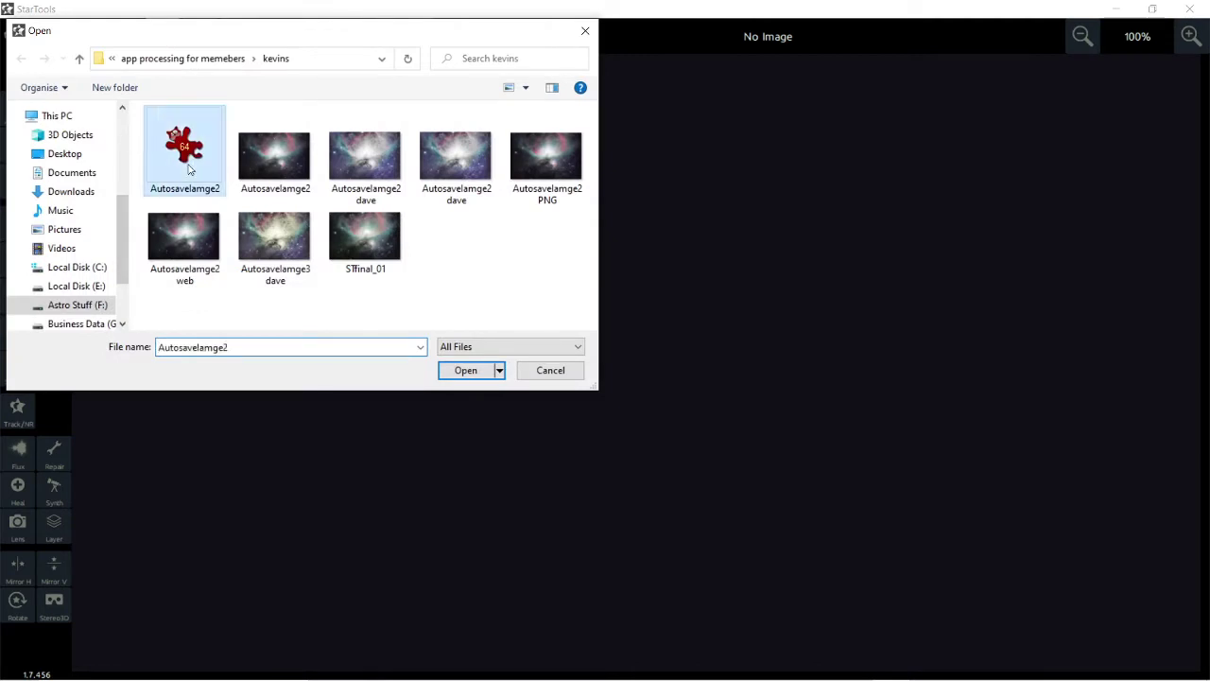
left_click(472, 369)
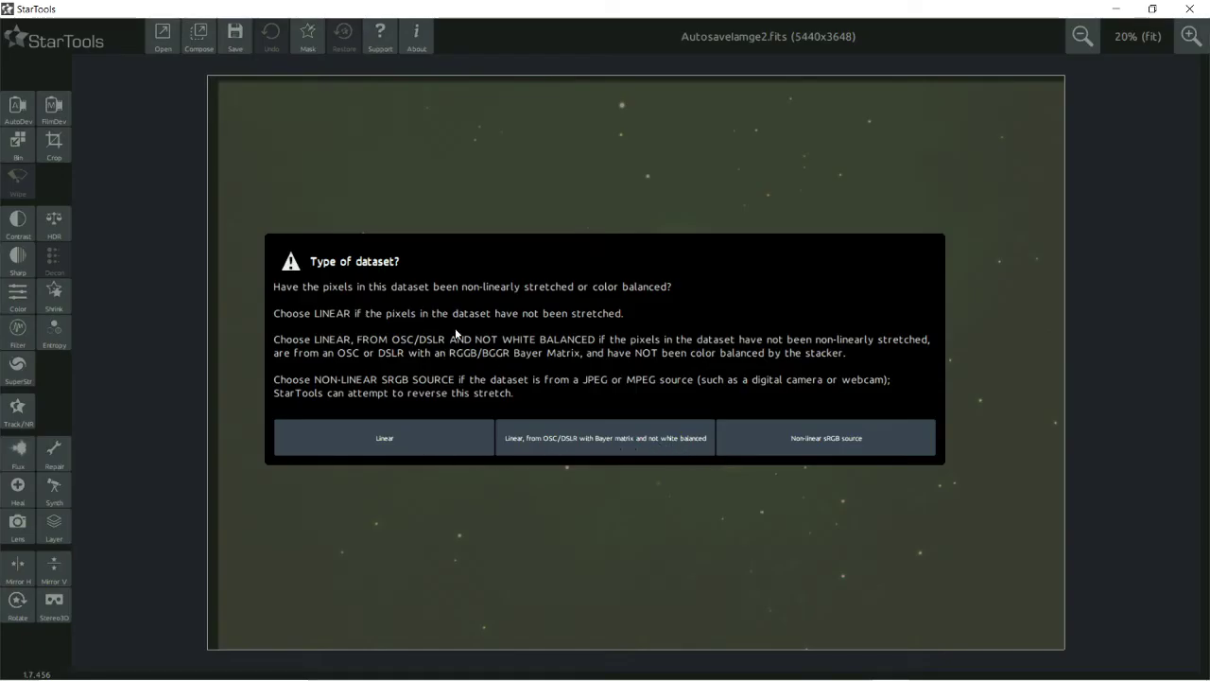
left_click(571, 441)
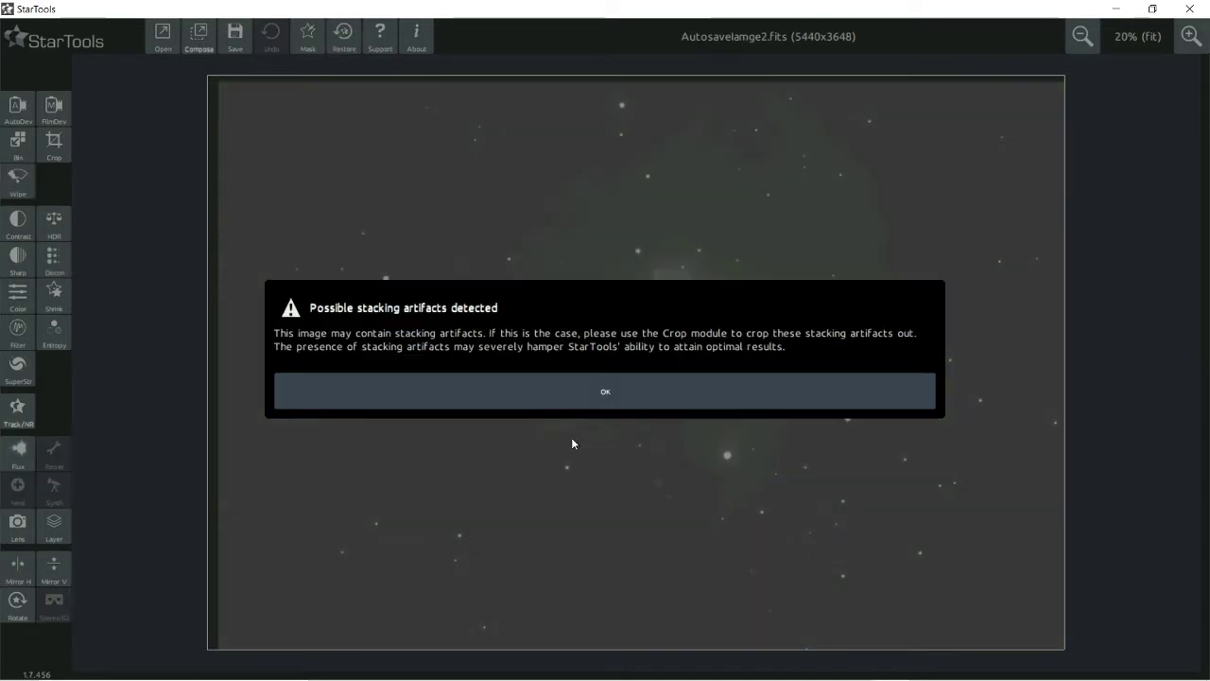
left_click(543, 389)
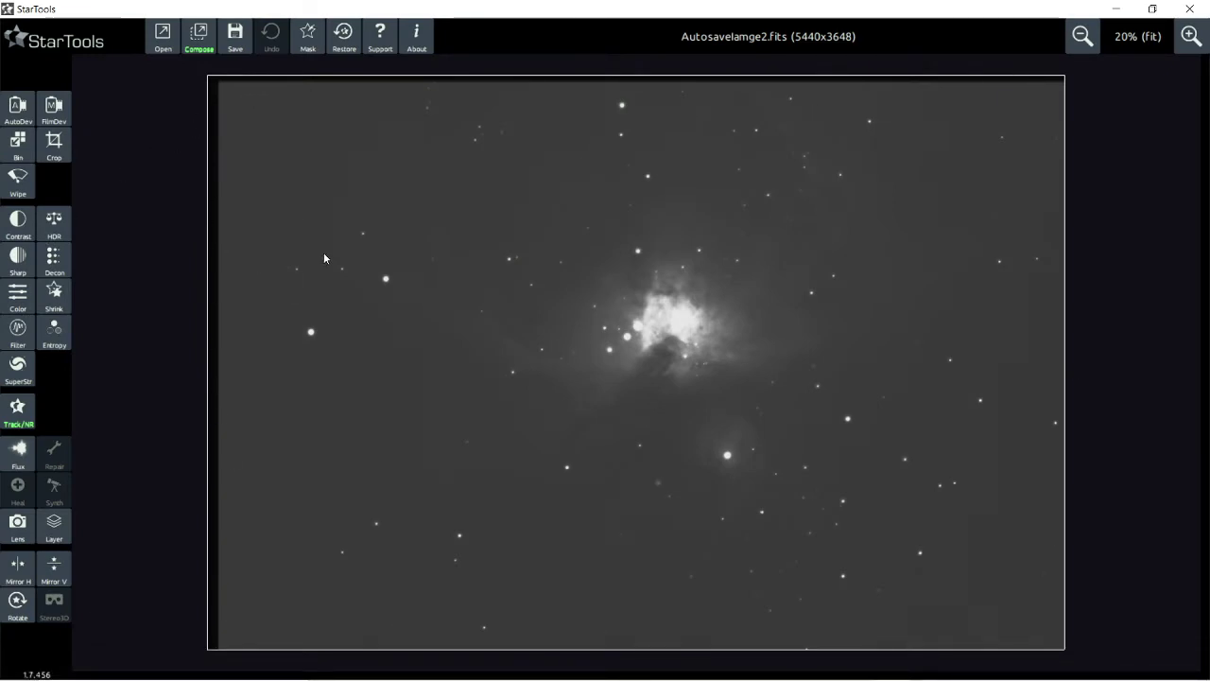
Step: Stretch the whole image with AutoDev at its default settings, inspect it for artifacts and keep the result
left_click(18, 109)
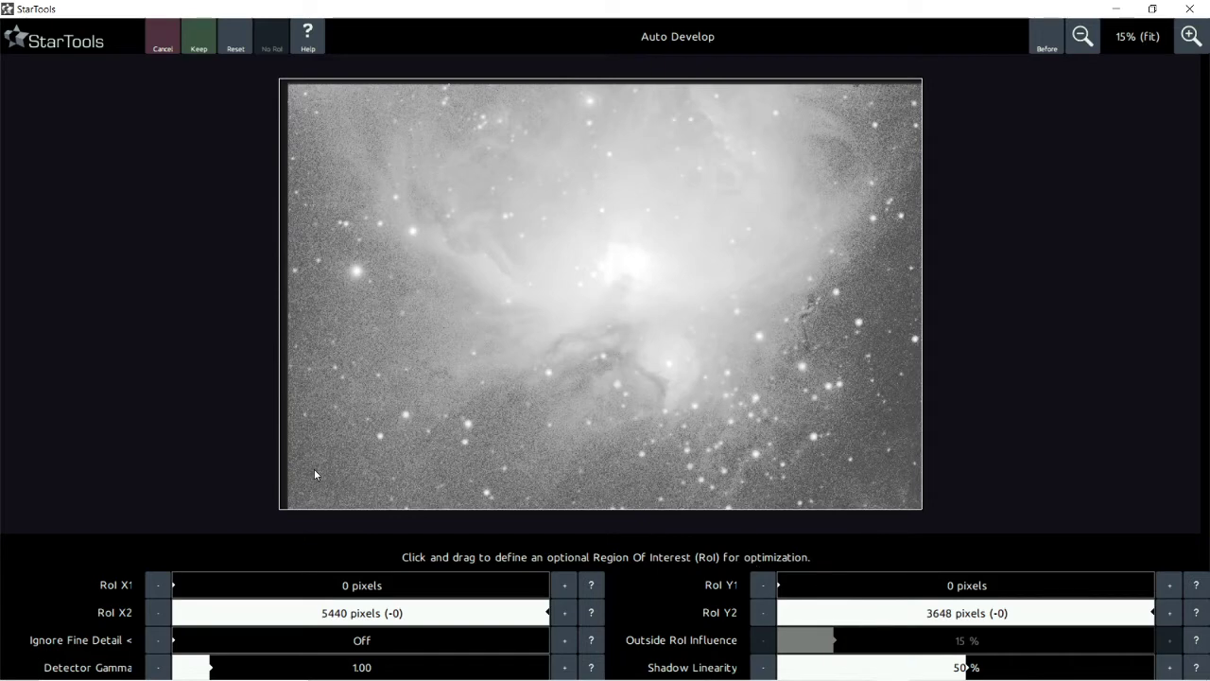
scroll(672, 415, "down", 1)
scroll(671, 415, "up", 1)
scroll(766, 294, "up", 1)
scroll(766, 294, "down", 2)
scroll(766, 294, "up", 2)
scroll(766, 294, "down", 1)
left_click(202, 46)
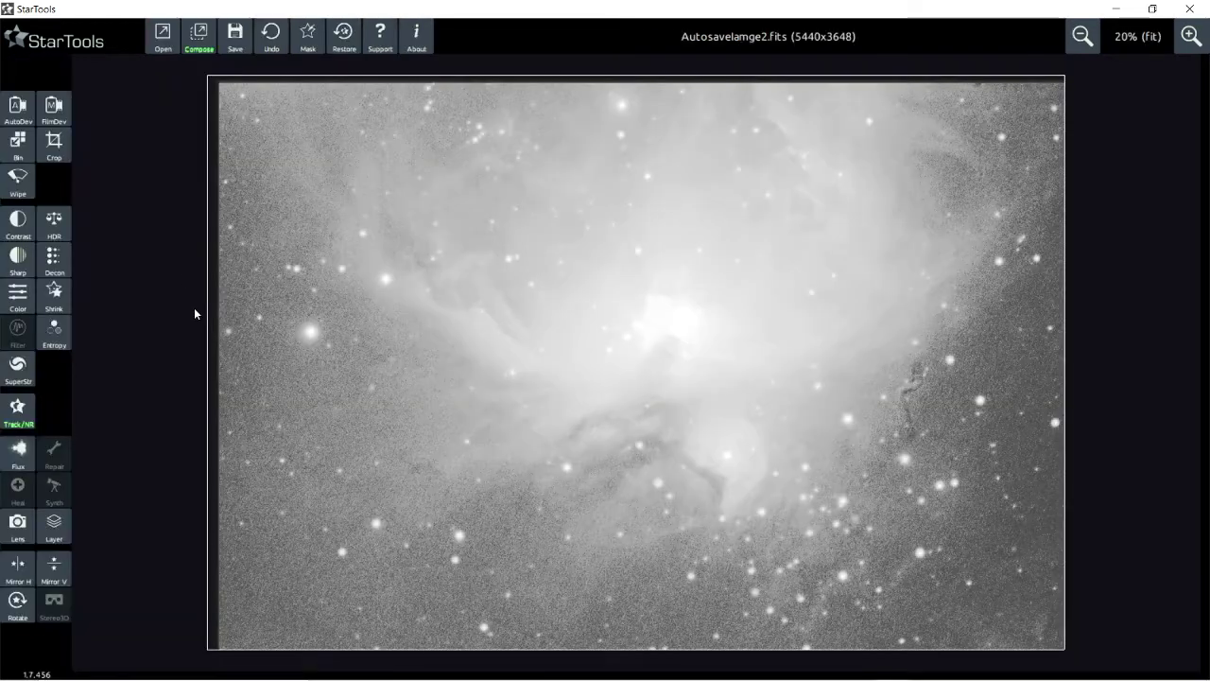
Step: Bin the image with the 71% preset and keep the result
left_click(24, 147)
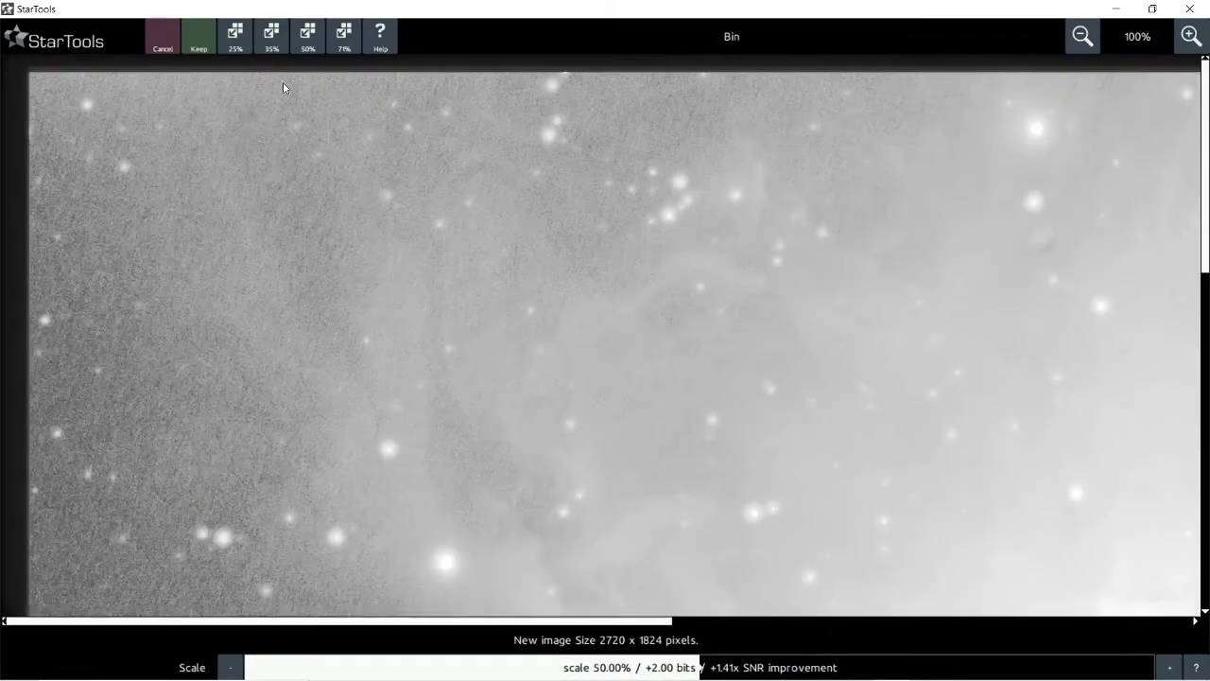
left_click(344, 37)
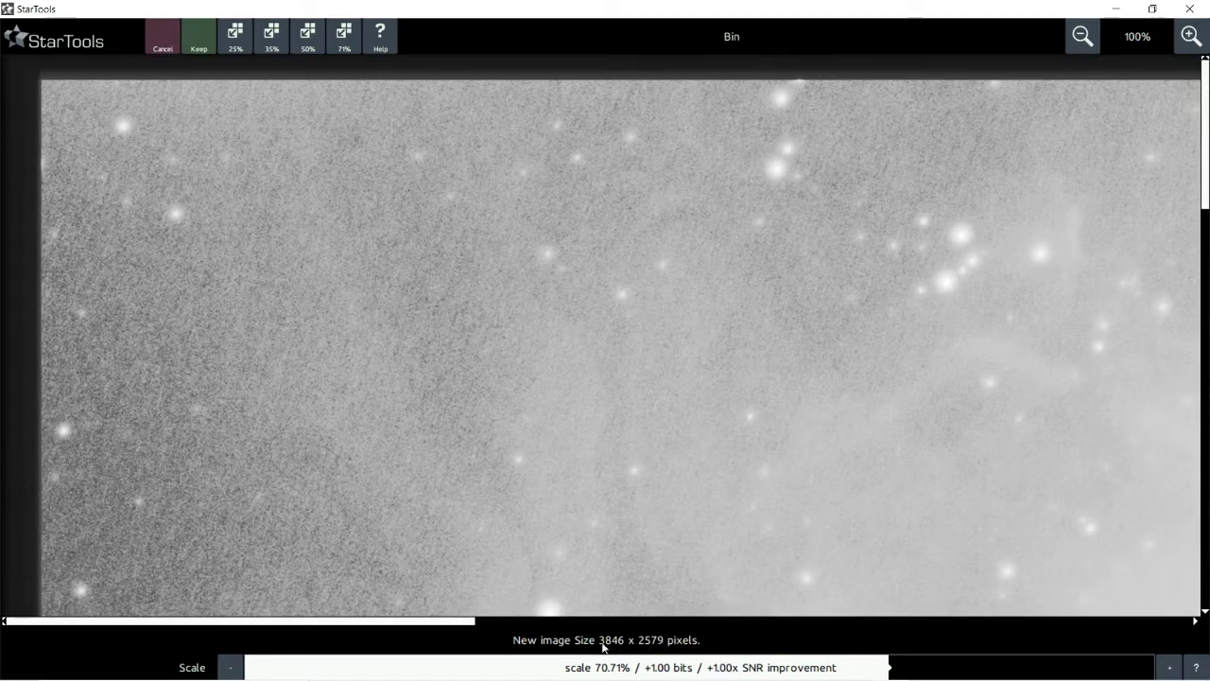
left_click(201, 44)
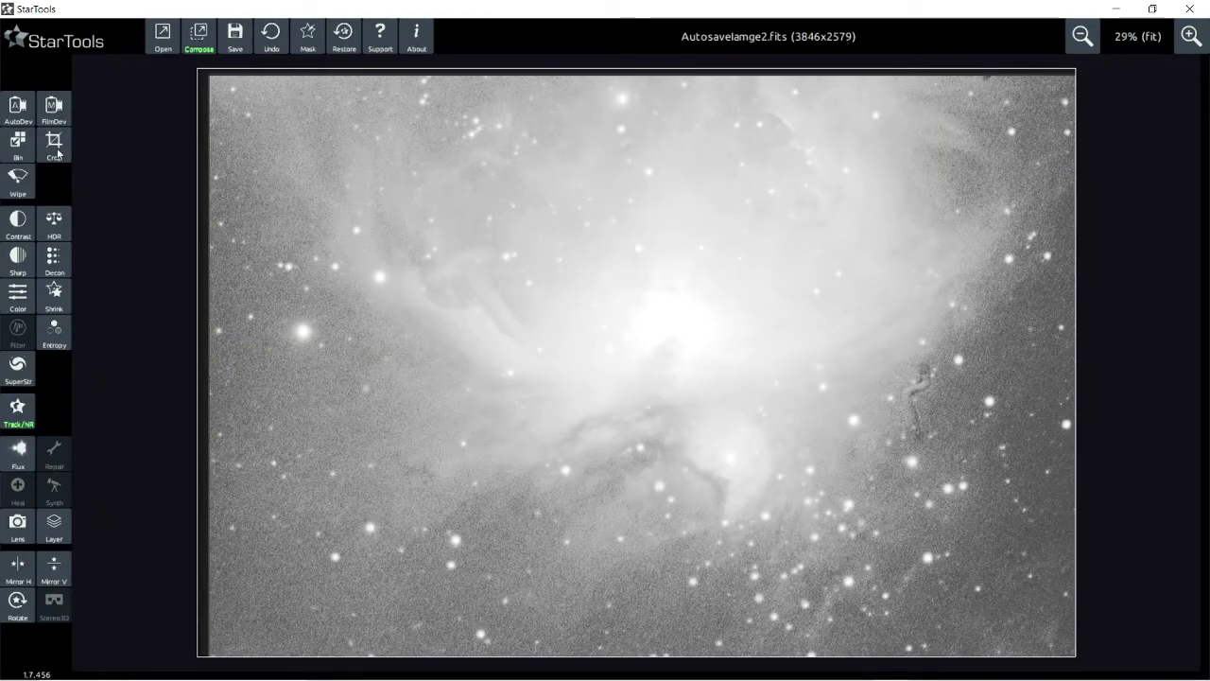
Step: Crop the stacking borders off all edges, from about X1 164, Y1 116 to X2 3745, Y2 2489 pixels, and keep it
left_click(55, 144)
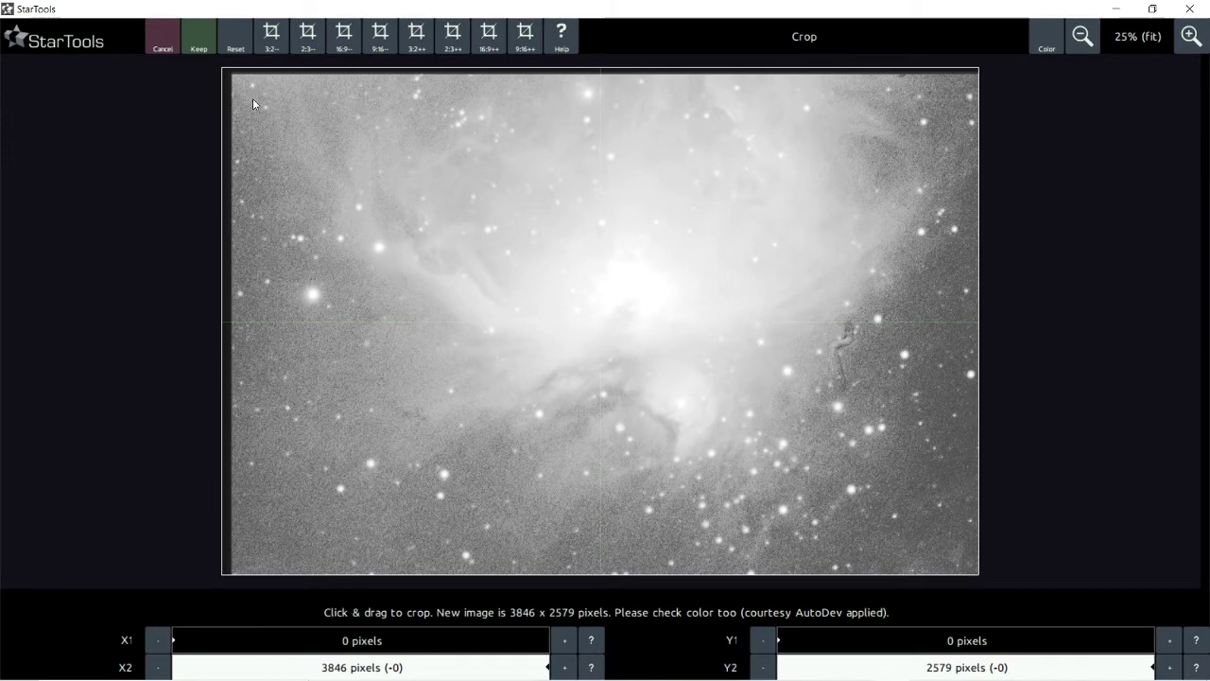
left_click_drag(254, 89, 959, 556)
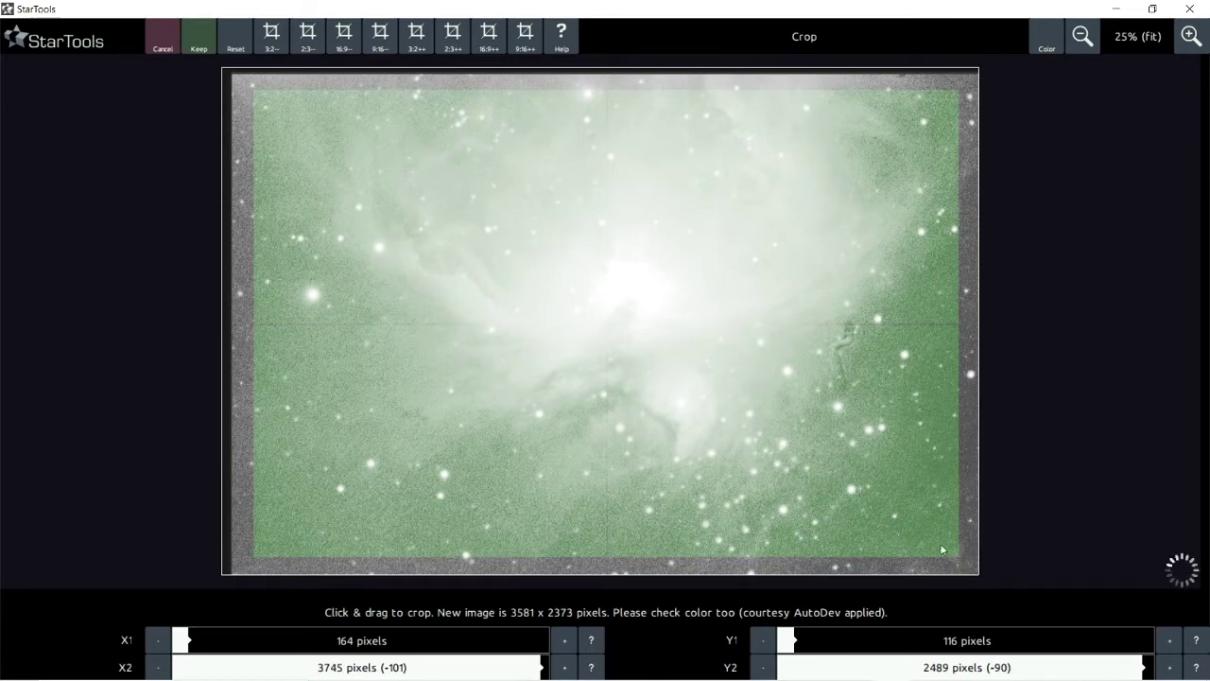
left_click(202, 44)
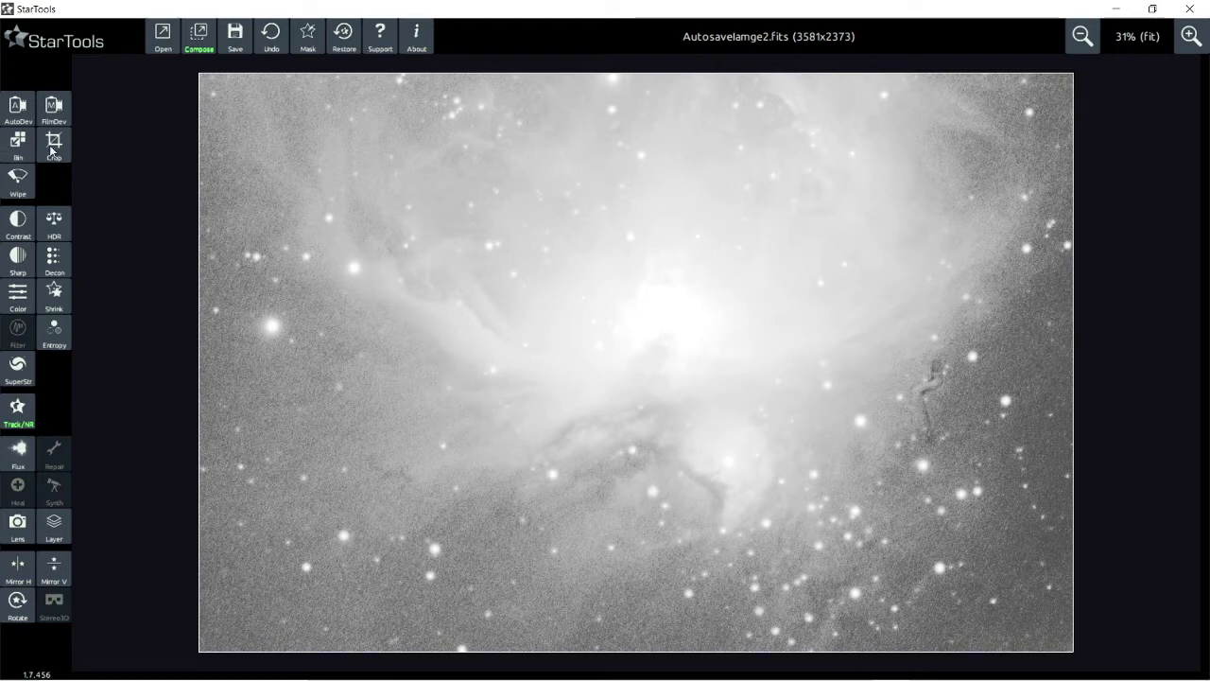
Step: Wipe the gradients with the Dark Anomaly Filter at 2 pixels, checking both the color and luminance previews, and keep the result
left_click(19, 194)
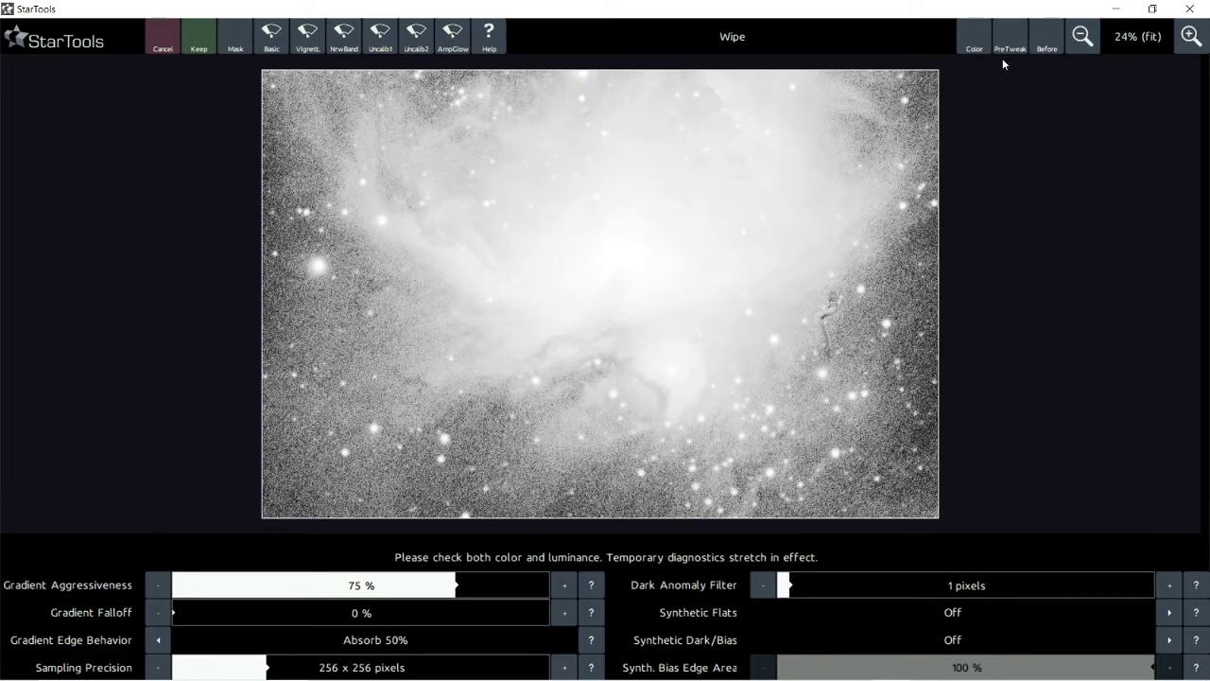
left_click(971, 49)
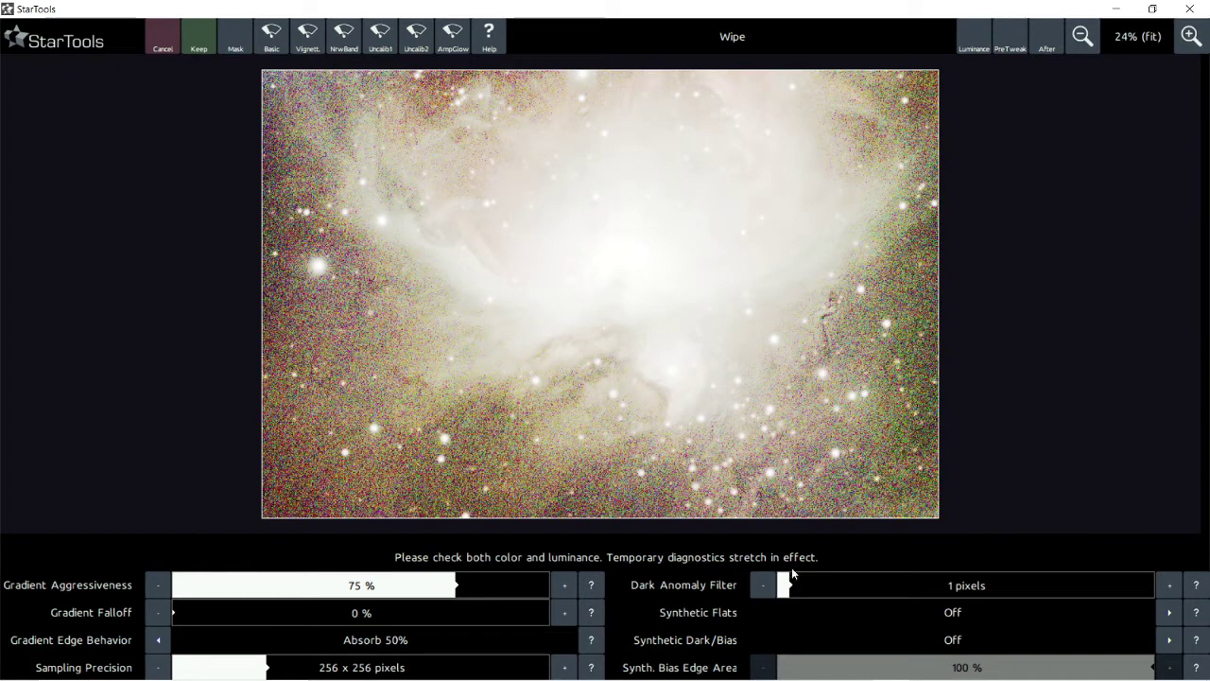
left_click(804, 592)
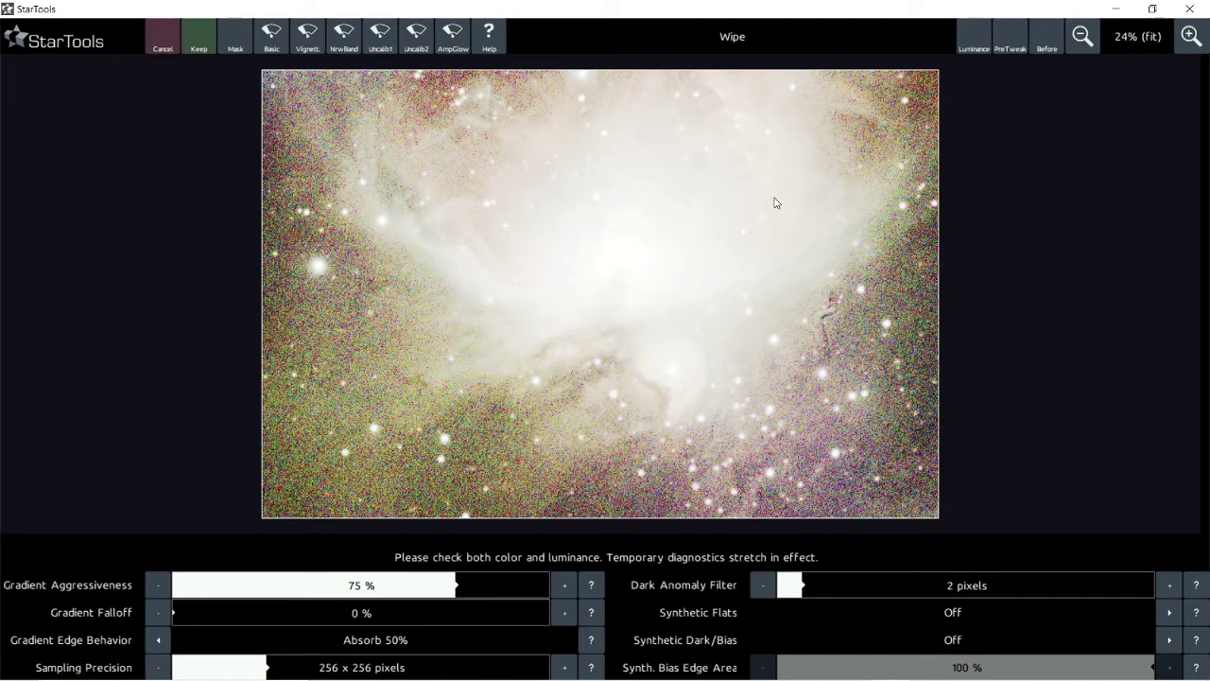
left_click(973, 41)
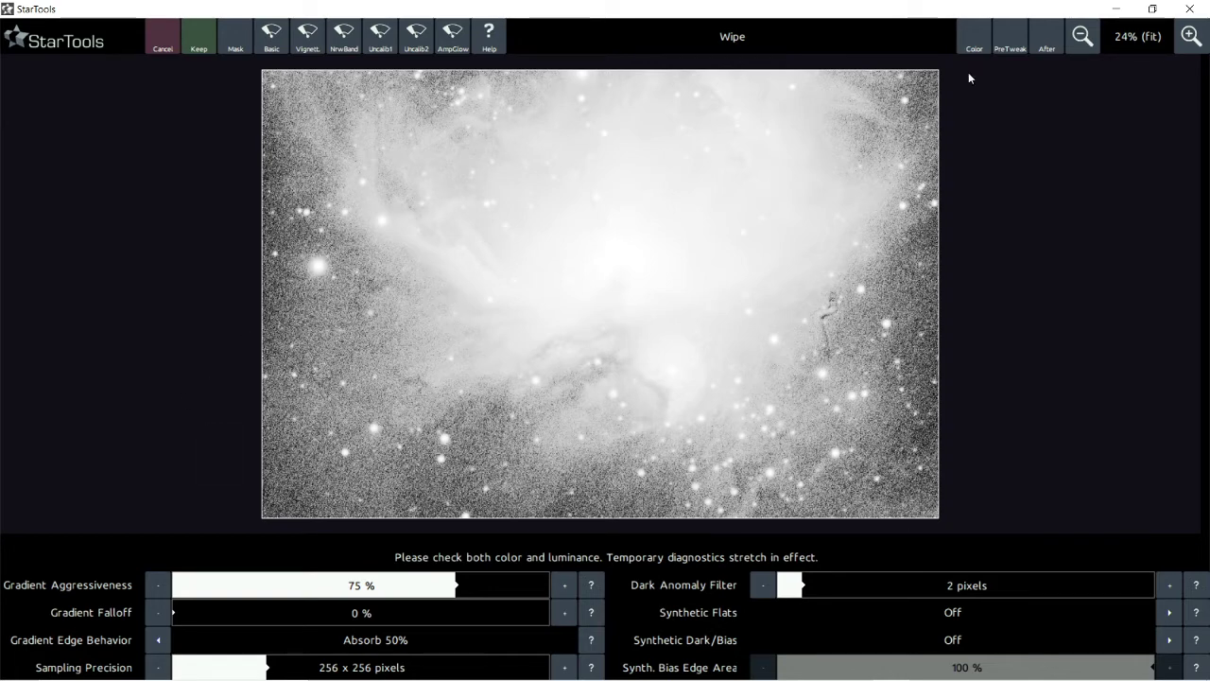
left_click(973, 48)
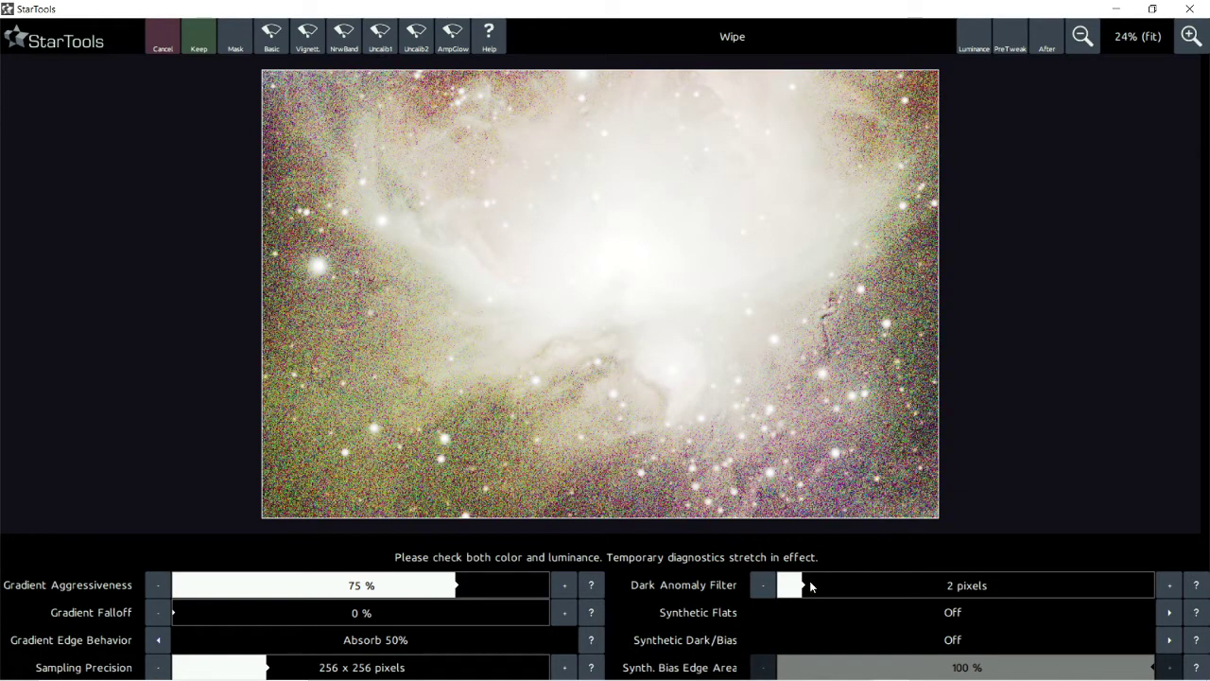
left_click_drag(816, 585, 822, 584)
left_click(808, 590)
left_click(985, 48)
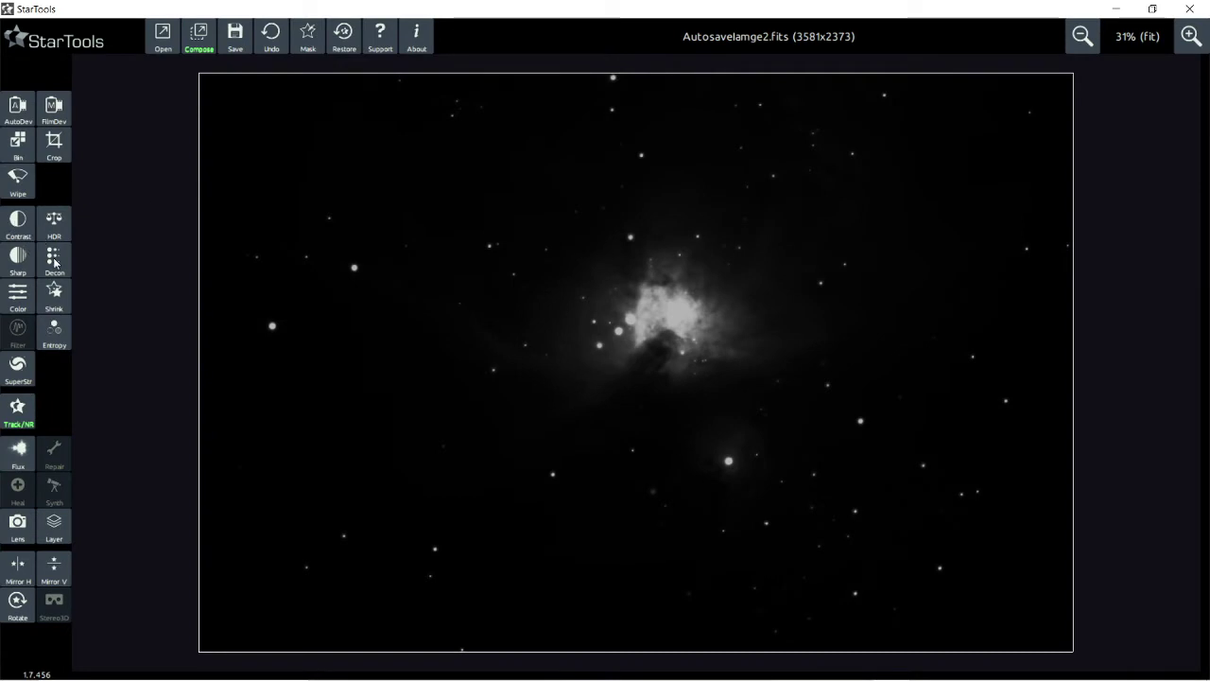
Step: Redo the global stretch with AutoDev, using a region of interest from about 1420, 1150 to 2317, 1976 pixels below the nebula core, and keep it
left_click(18, 223)
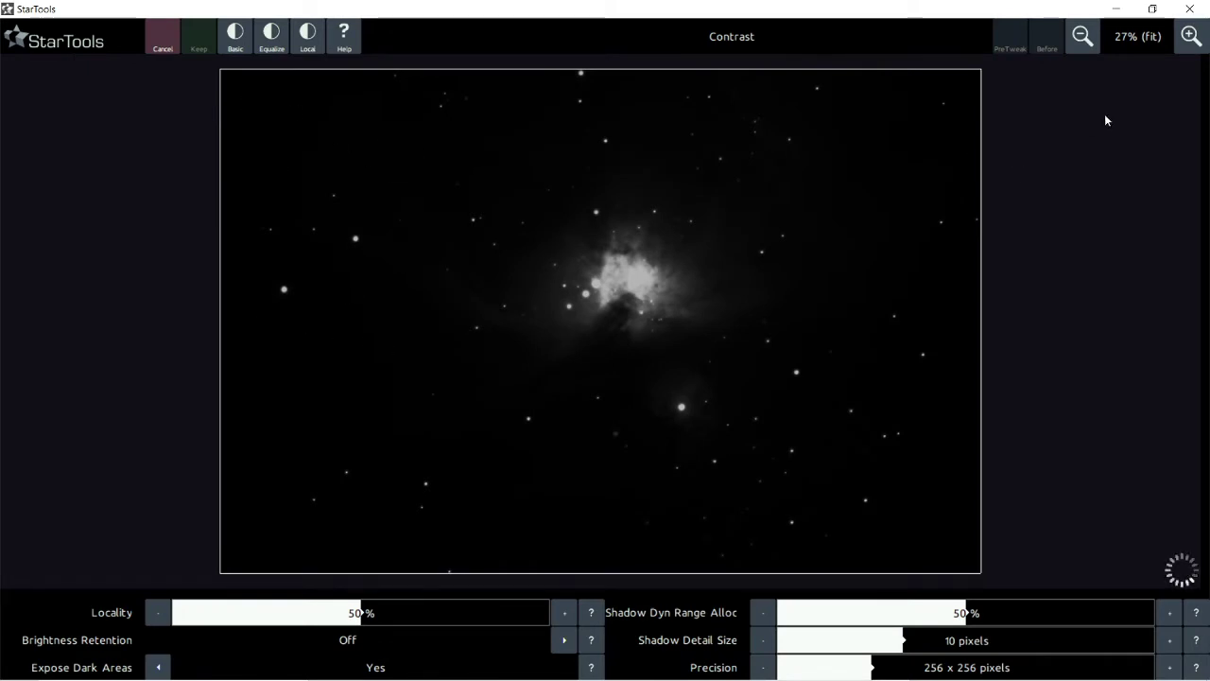
left_click(168, 40)
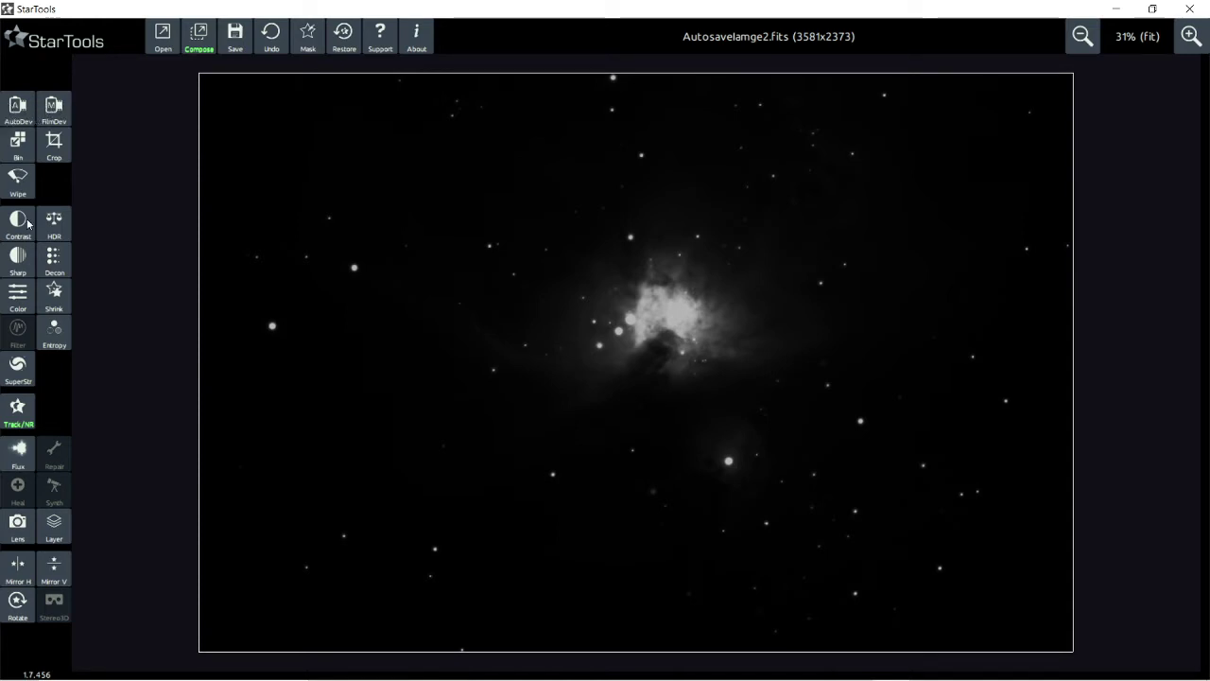
left_click(18, 109)
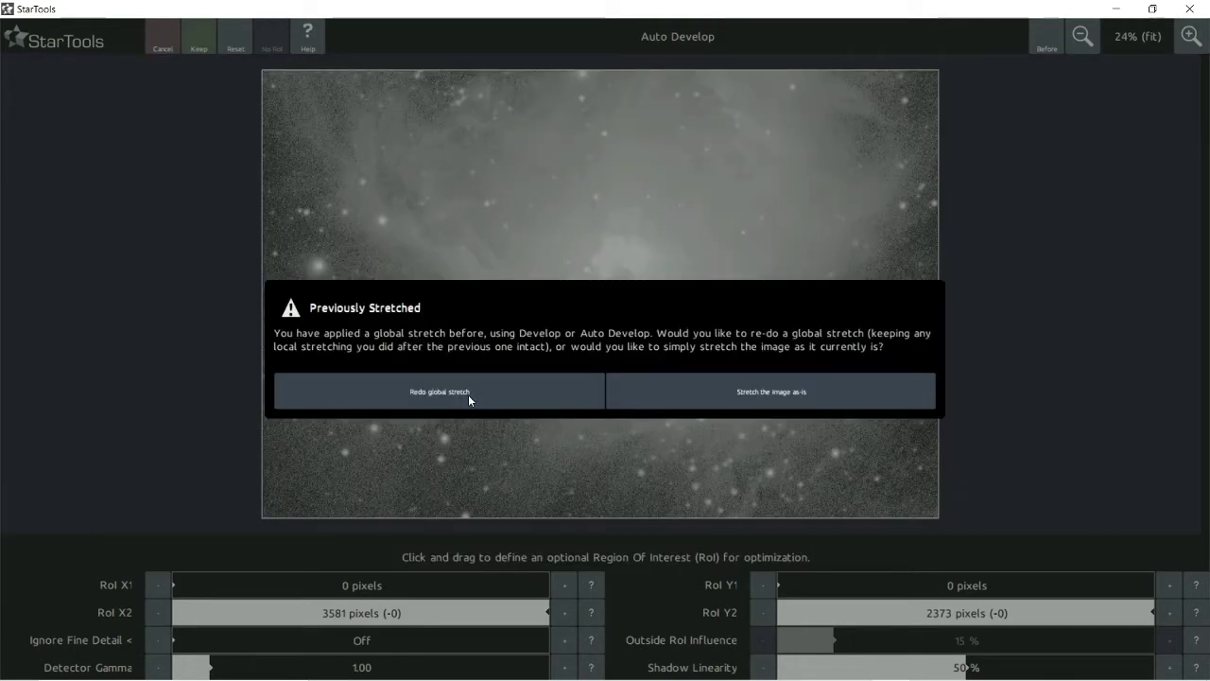
left_click(468, 394)
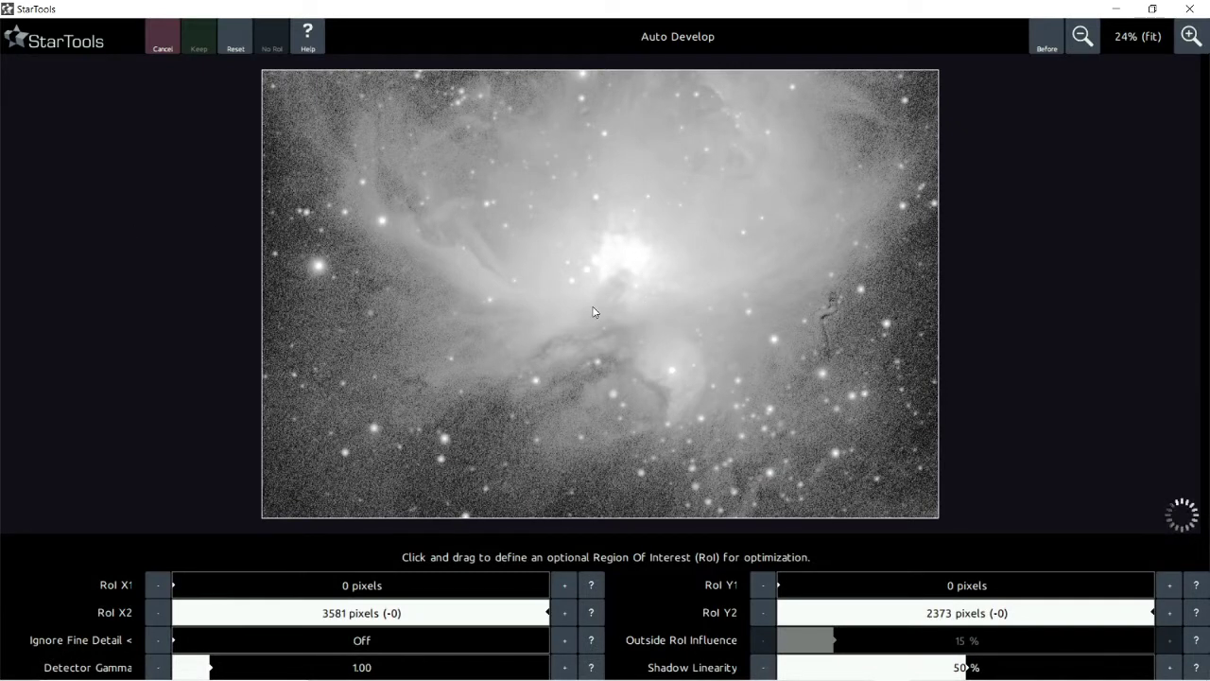
scroll(636, 300, "up", 1)
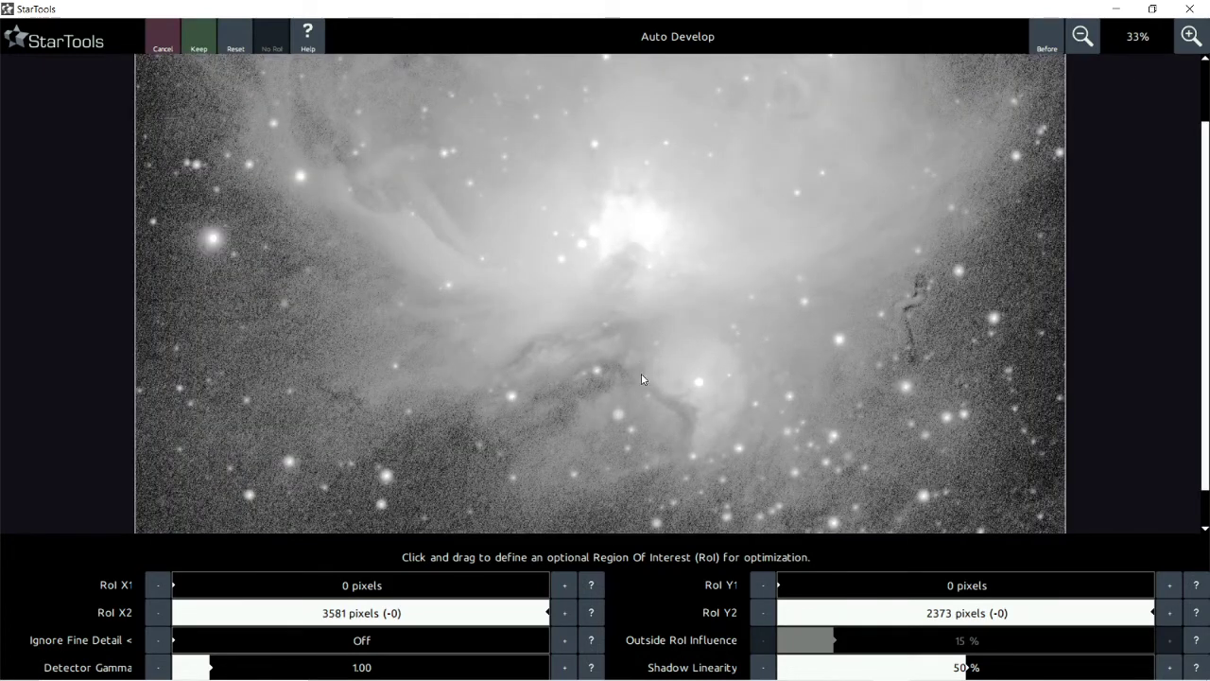
scroll(641, 375, "down", 1)
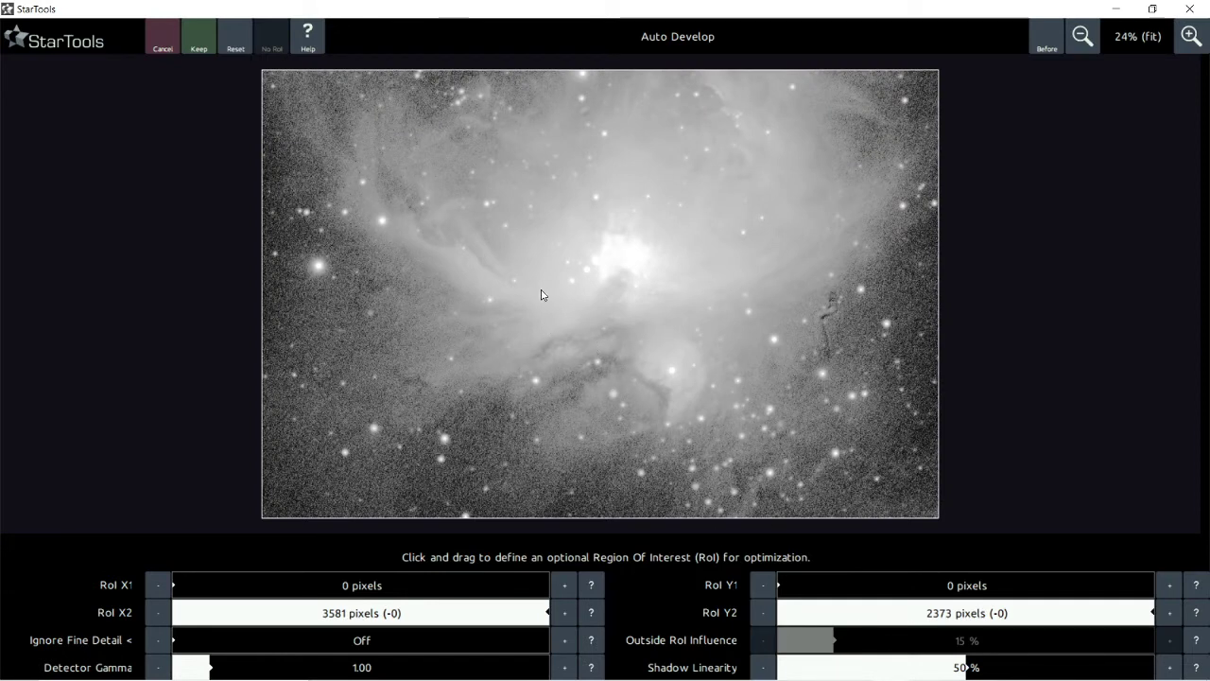
left_click_drag(531, 288, 698, 442)
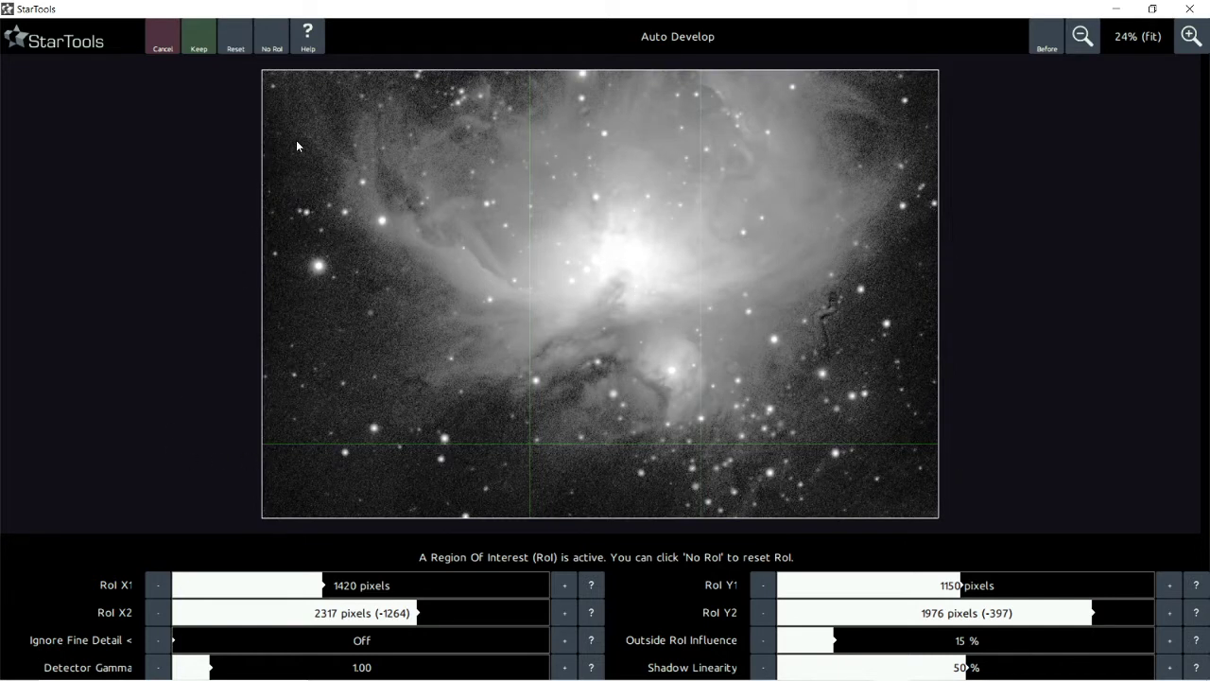
left_click(196, 49)
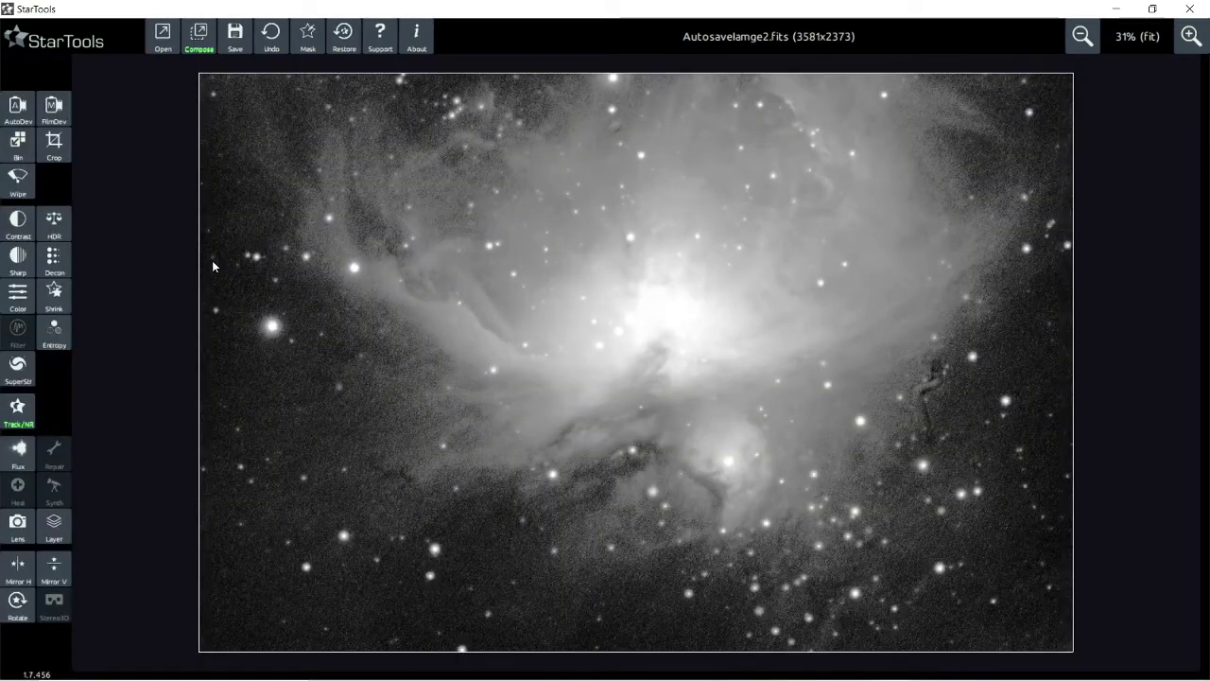
Step: Run the Contrast module with its default settings and examine the nebula, noise and star field for detail
left_click(18, 225)
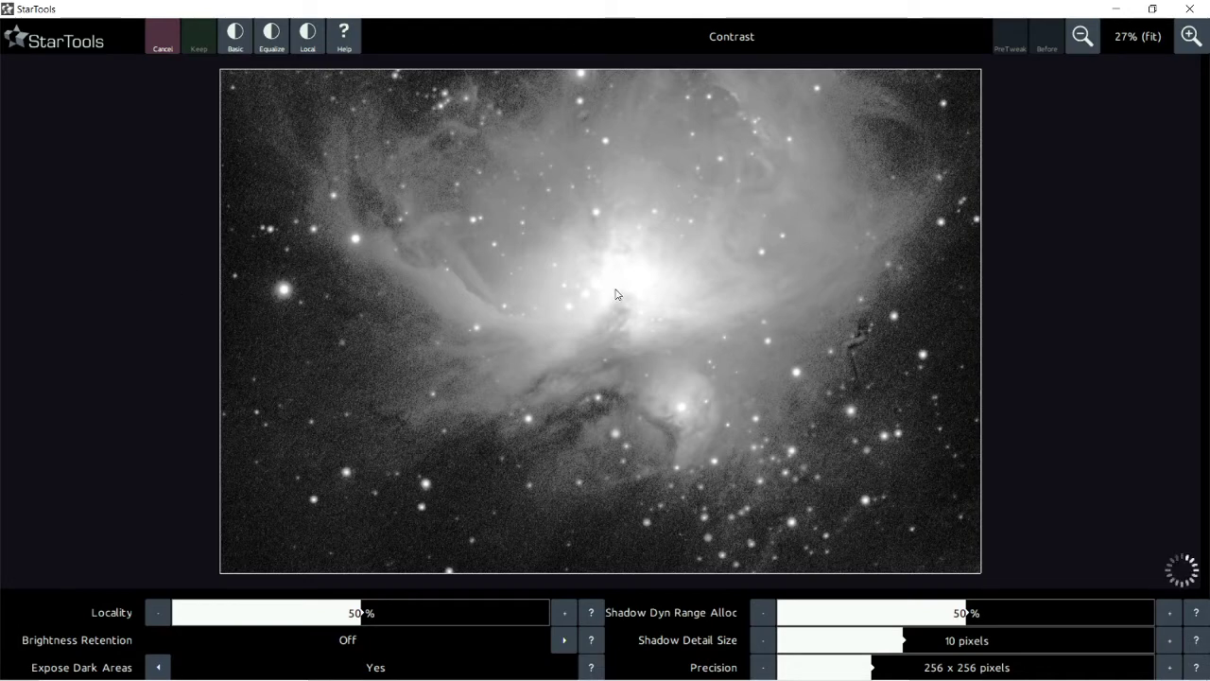
scroll(616, 294, "up", 2)
scroll(616, 294, "up", 1)
scroll(616, 294, "down", 2)
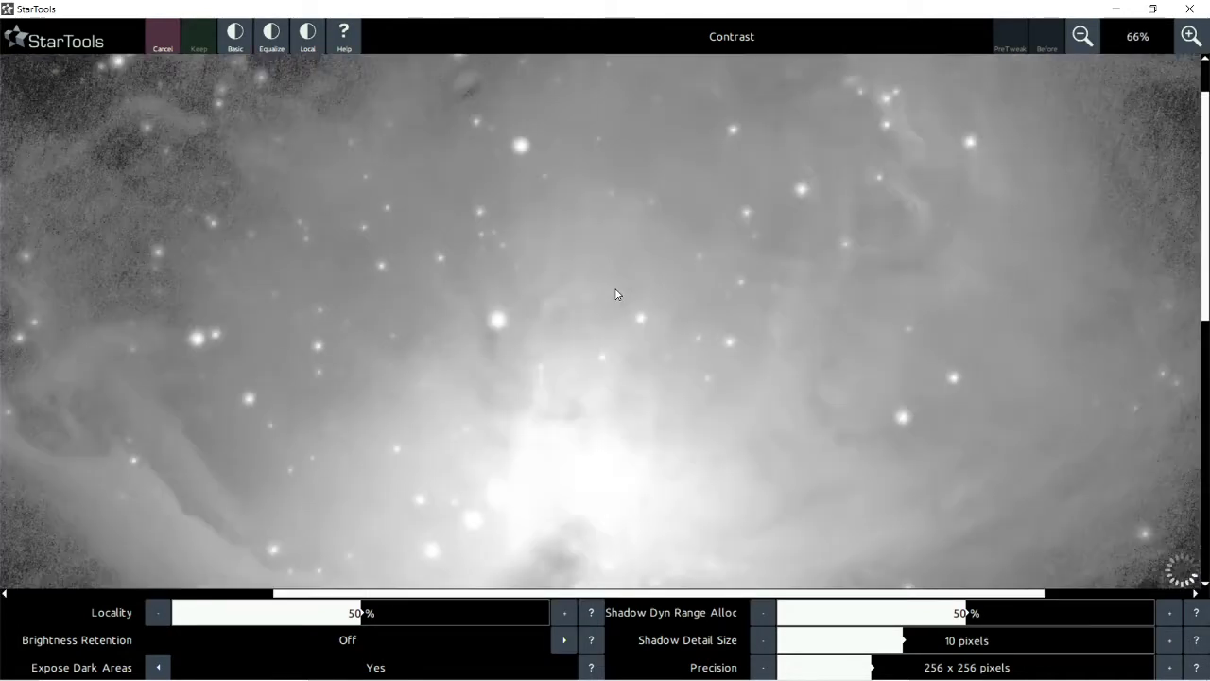
scroll(477, 311, "up", 3)
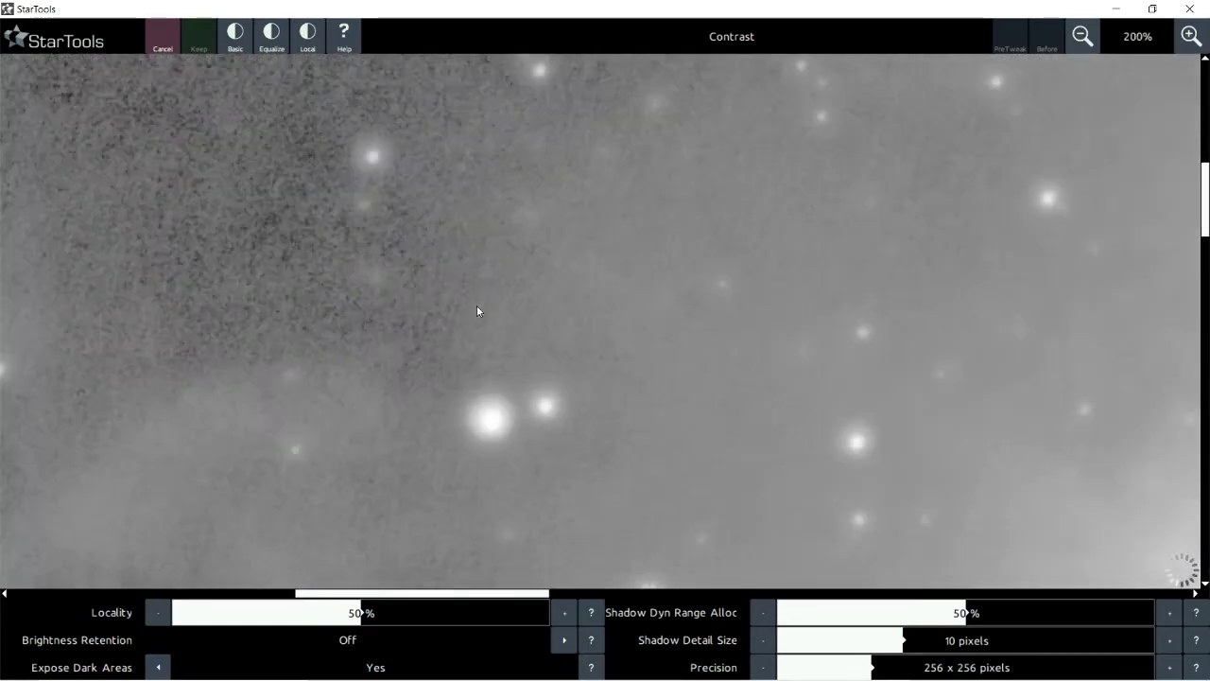
scroll(477, 311, "down", 2)
scroll(858, 451, "down", 2)
scroll(867, 460, "up", 3)
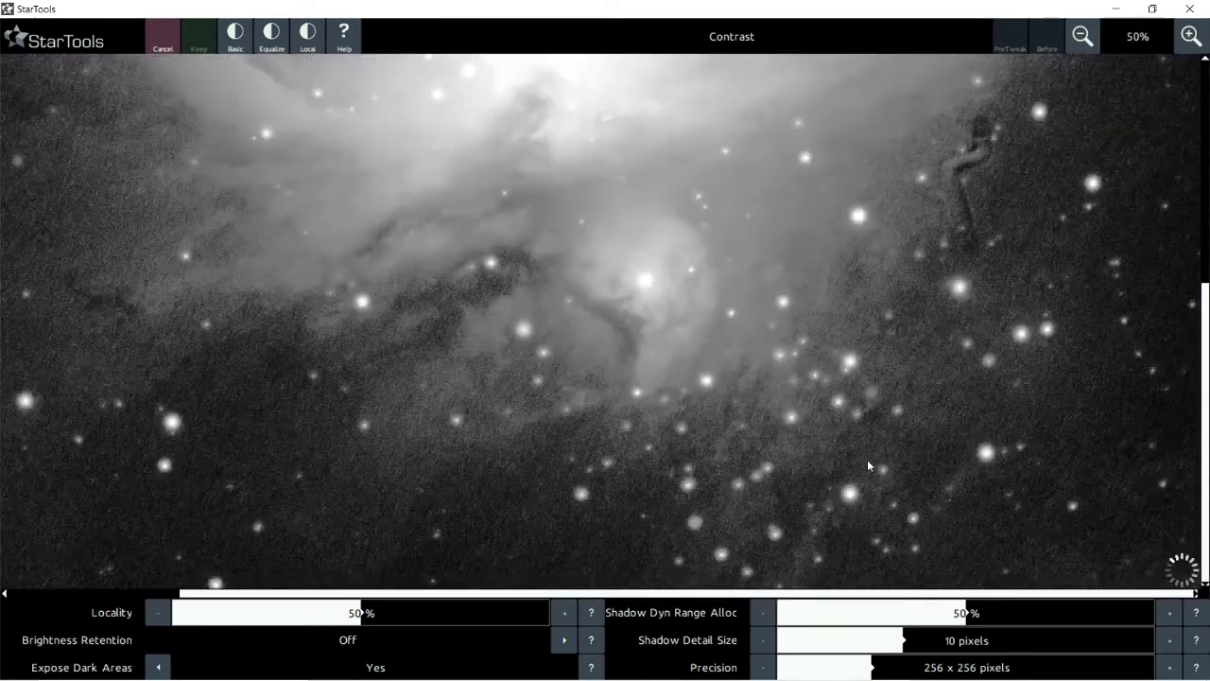
scroll(813, 379, "up", 2)
scroll(681, 321, "down", 1)
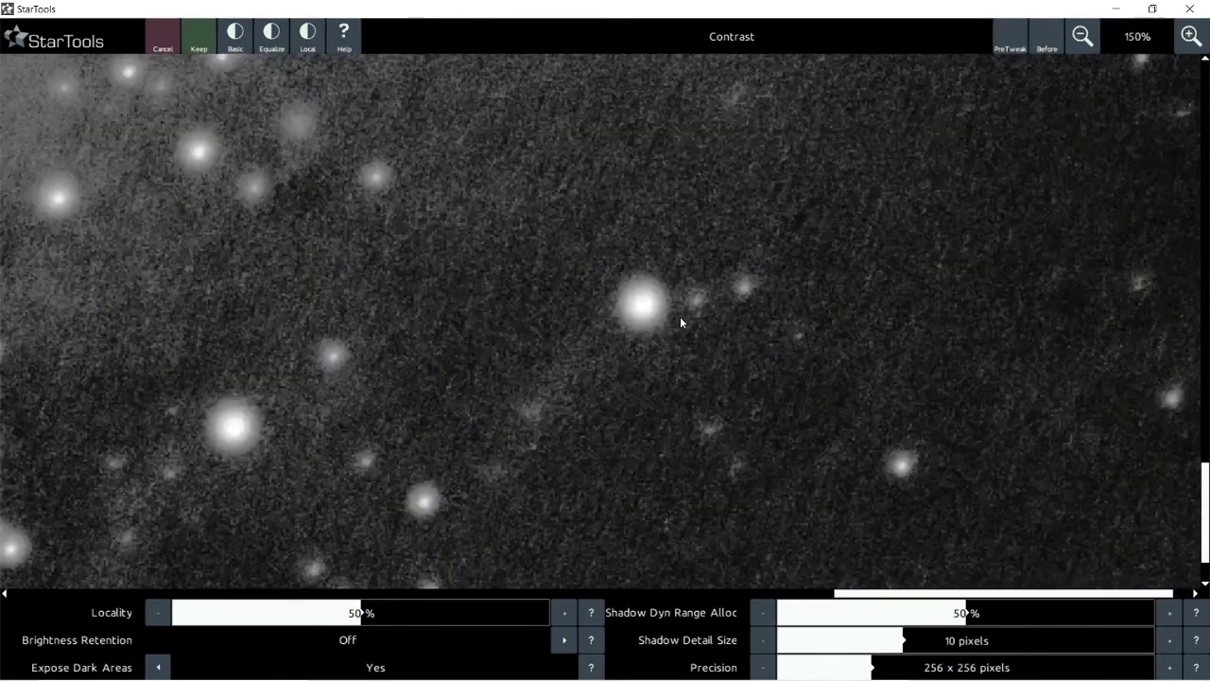
scroll(601, 328, "down", 1)
scroll(599, 327, "down", 1)
scroll(599, 327, "up", 3)
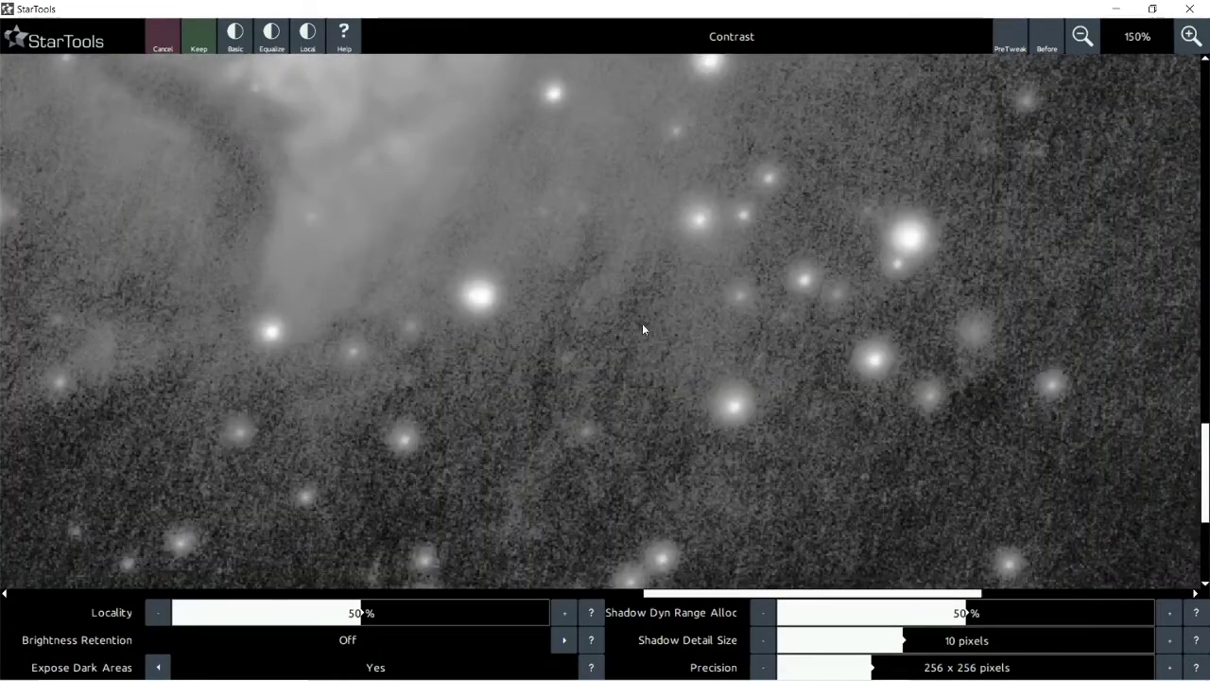
scroll(642, 323, "down", 1)
Step: Compare the contrast result with the original image and keep it
left_click(1046, 45)
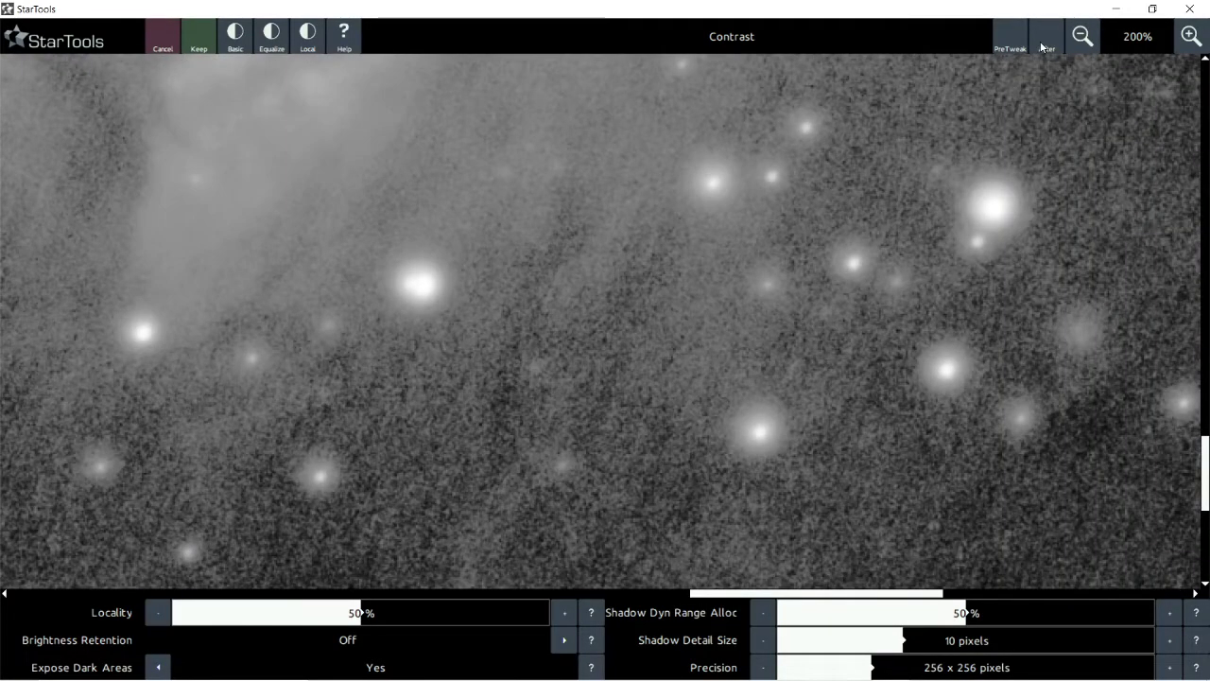
scroll(653, 311, "down", 1)
scroll(654, 311, "down", 2)
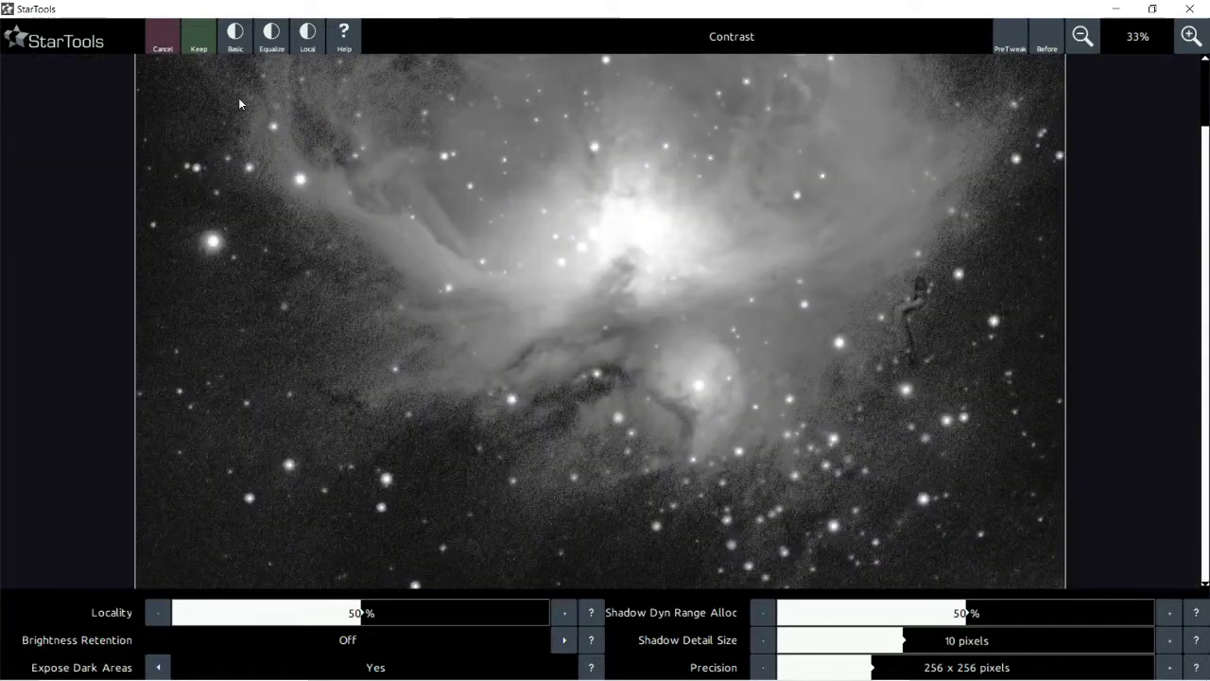
left_click(203, 40)
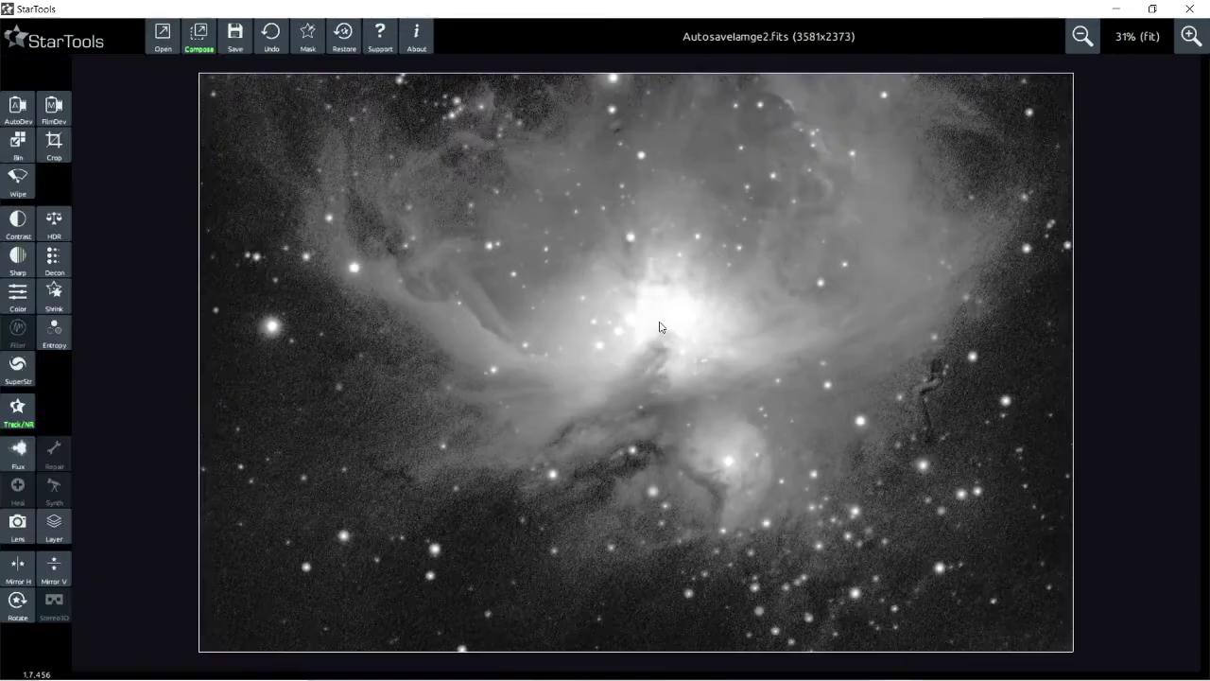
Step: Run HDR with the Reveal All algorithm at strength 1.2 and compare the nebula core before and after
scroll(660, 326, "up", 2)
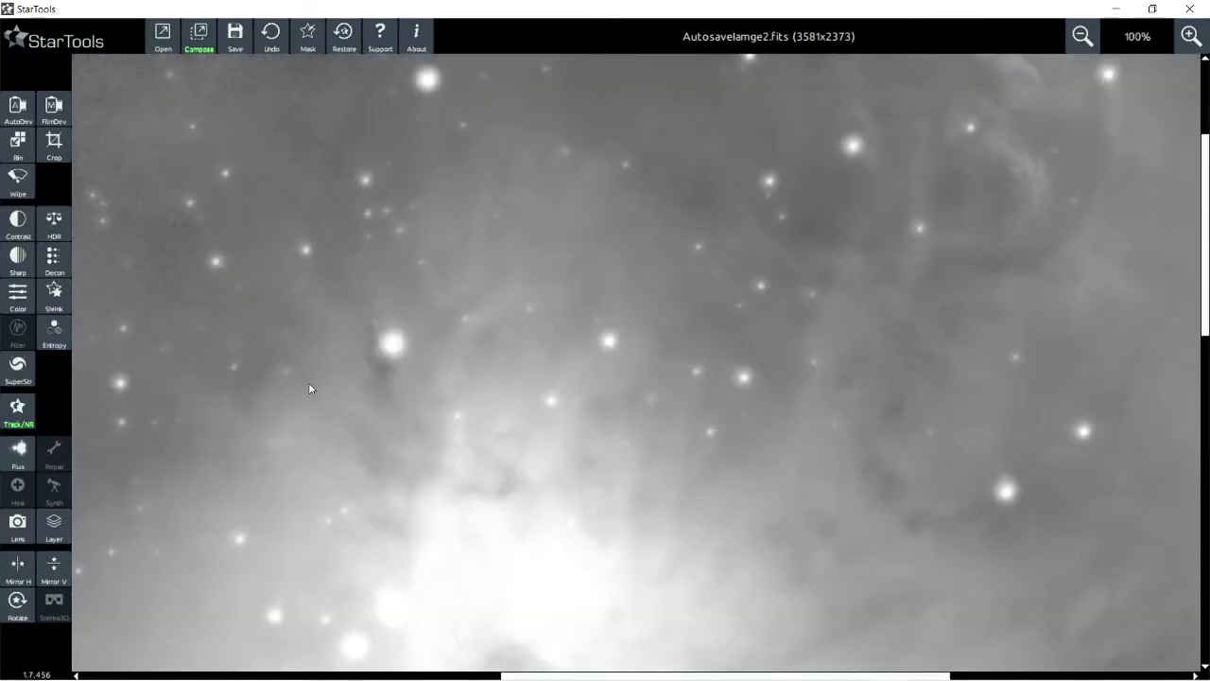
scroll(399, 350, "down", 2)
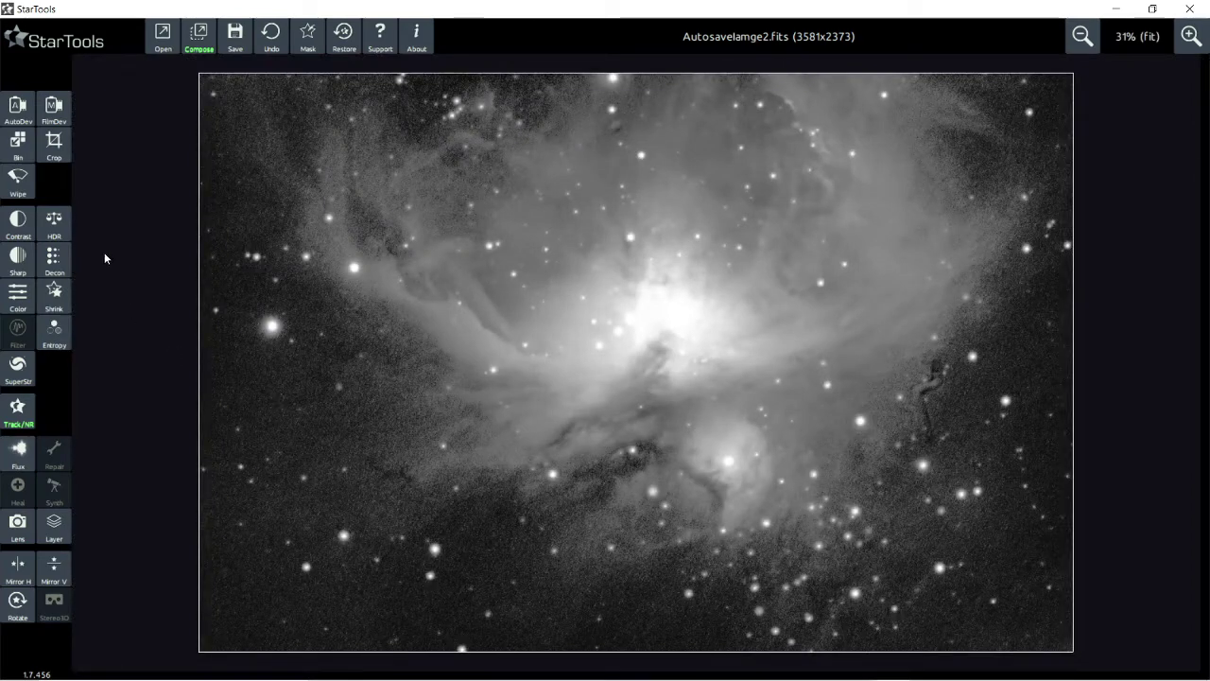
left_click(53, 223)
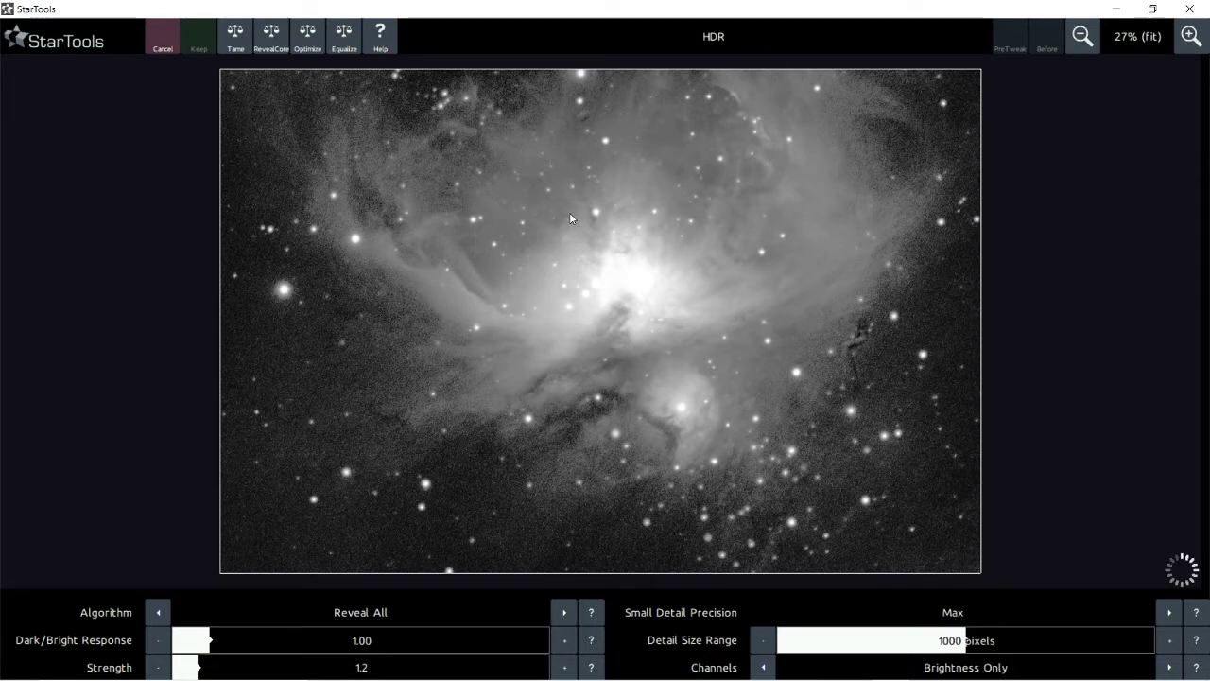
scroll(569, 218, "up", 3)
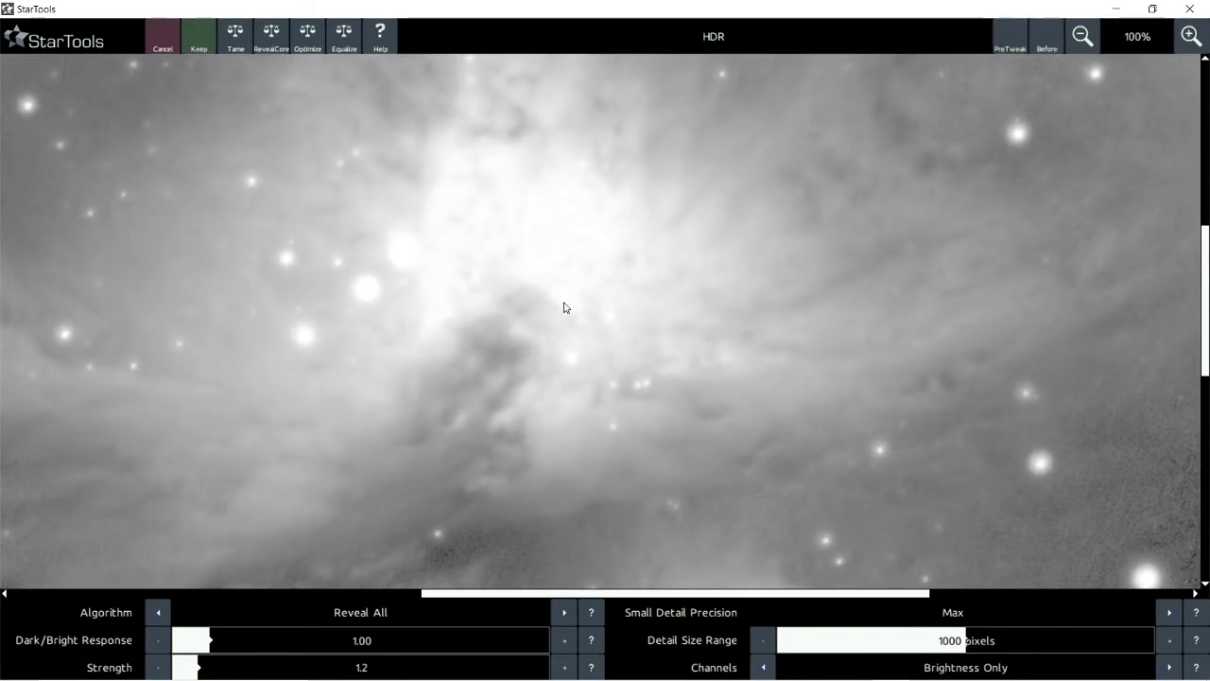
left_click(1046, 45)
left_click(1047, 46)
left_click(1046, 47)
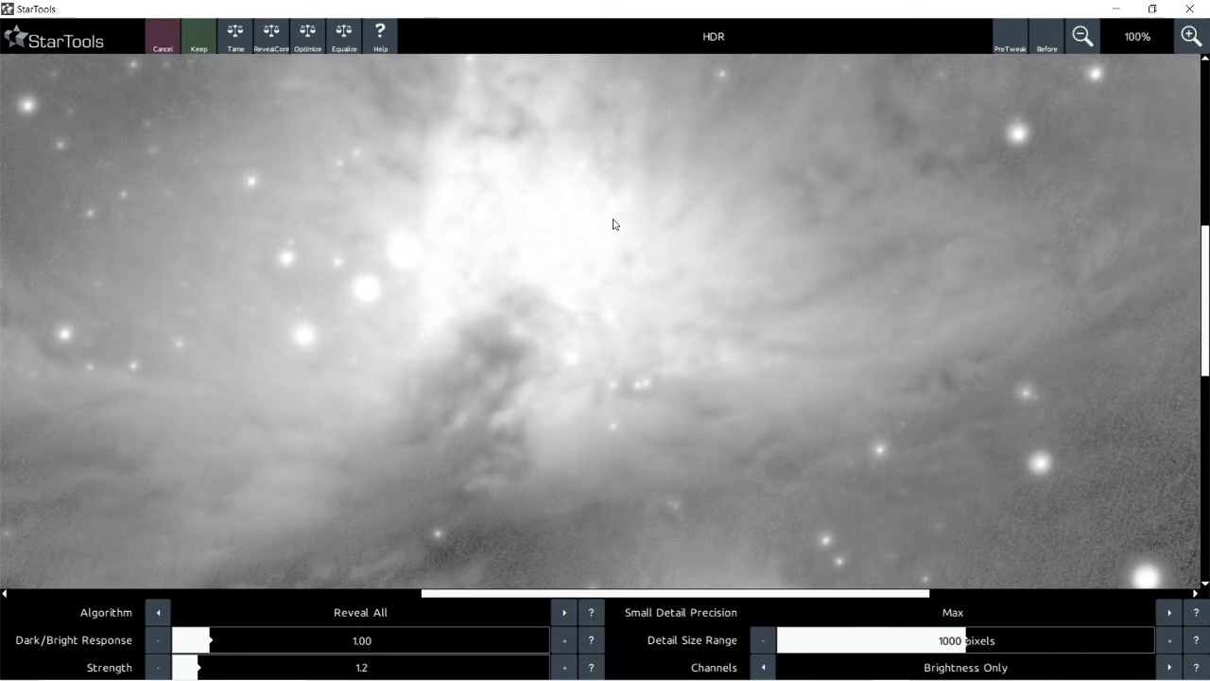
scroll(483, 280, "down", 1)
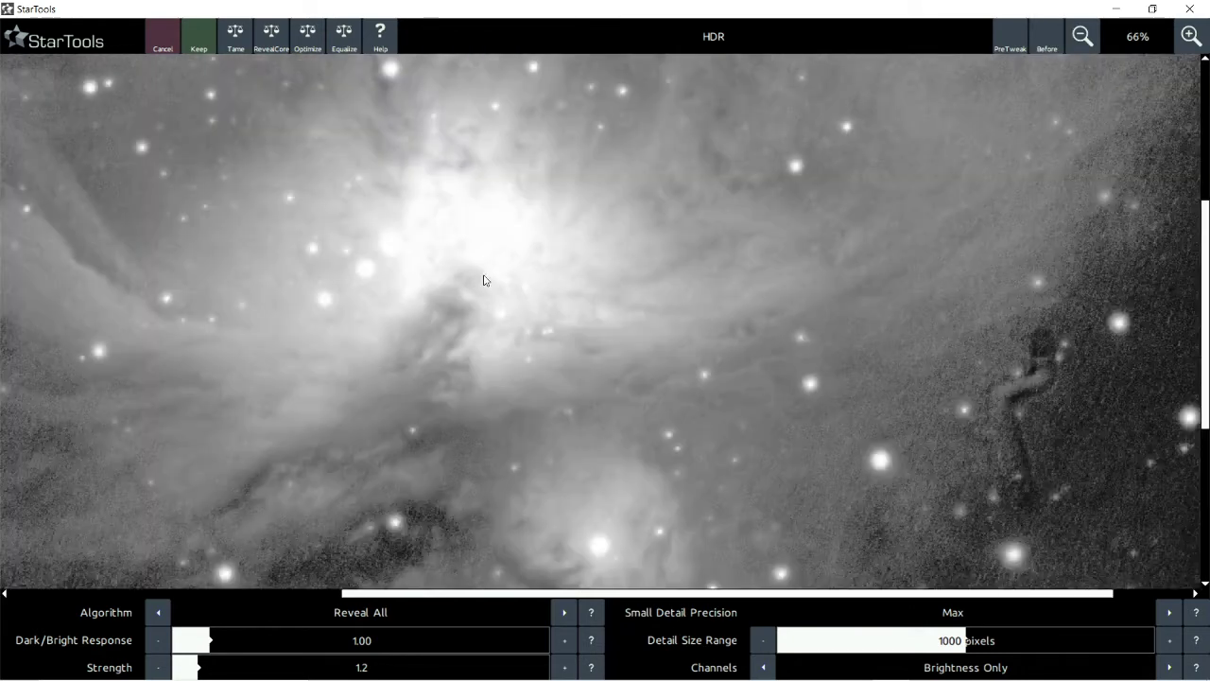
scroll(483, 280, "down", 1)
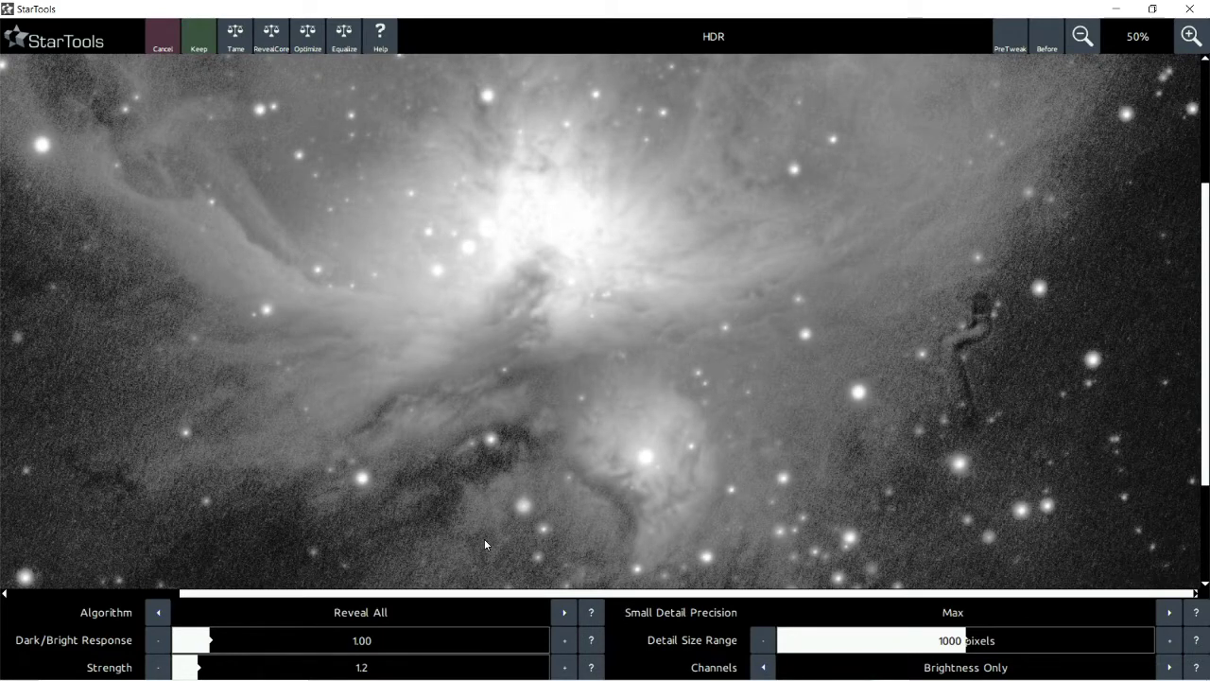
Step: Try an HDR strength of 1.1 and compare the nebula core with the original
left_click(156, 667)
scroll(546, 198, "up", 1)
scroll(709, 562, "down", 3)
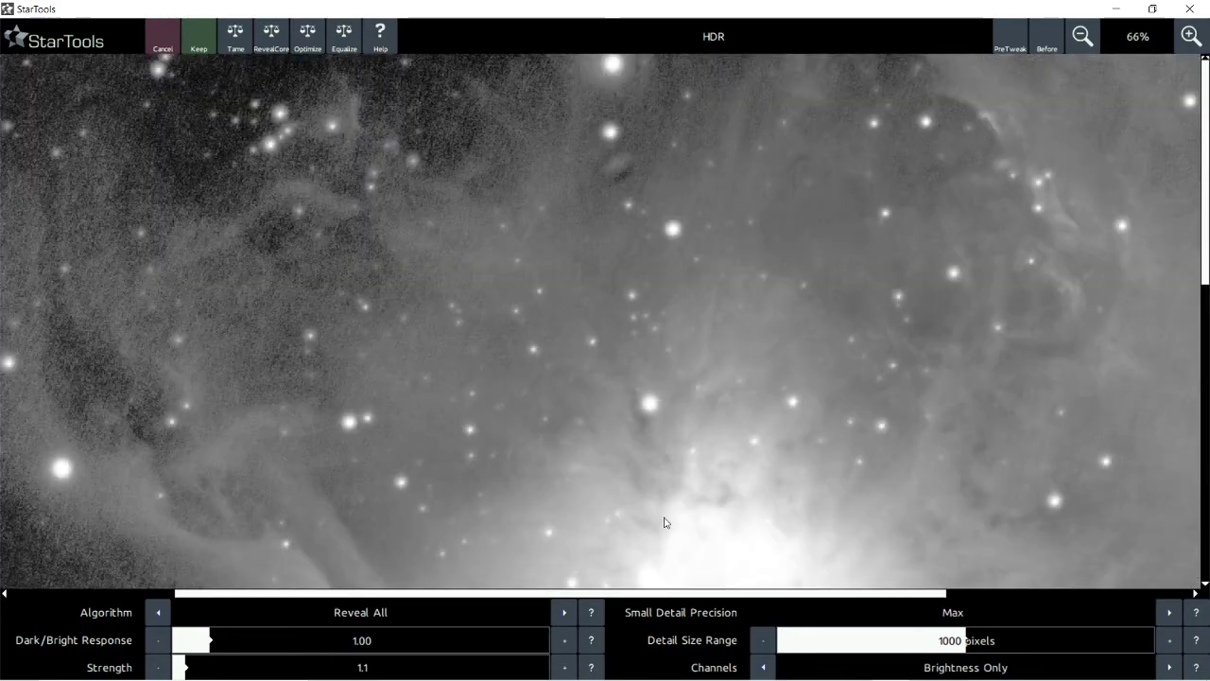
scroll(627, 311, "up", 2)
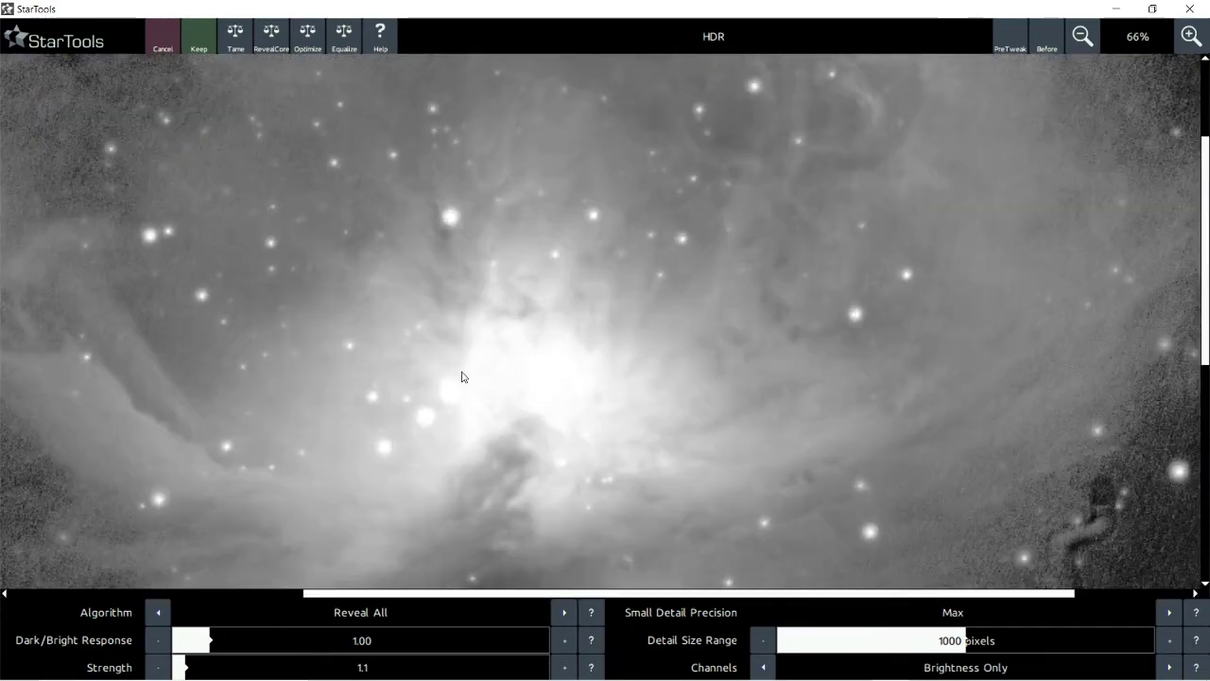
scroll(464, 378, "up", 1)
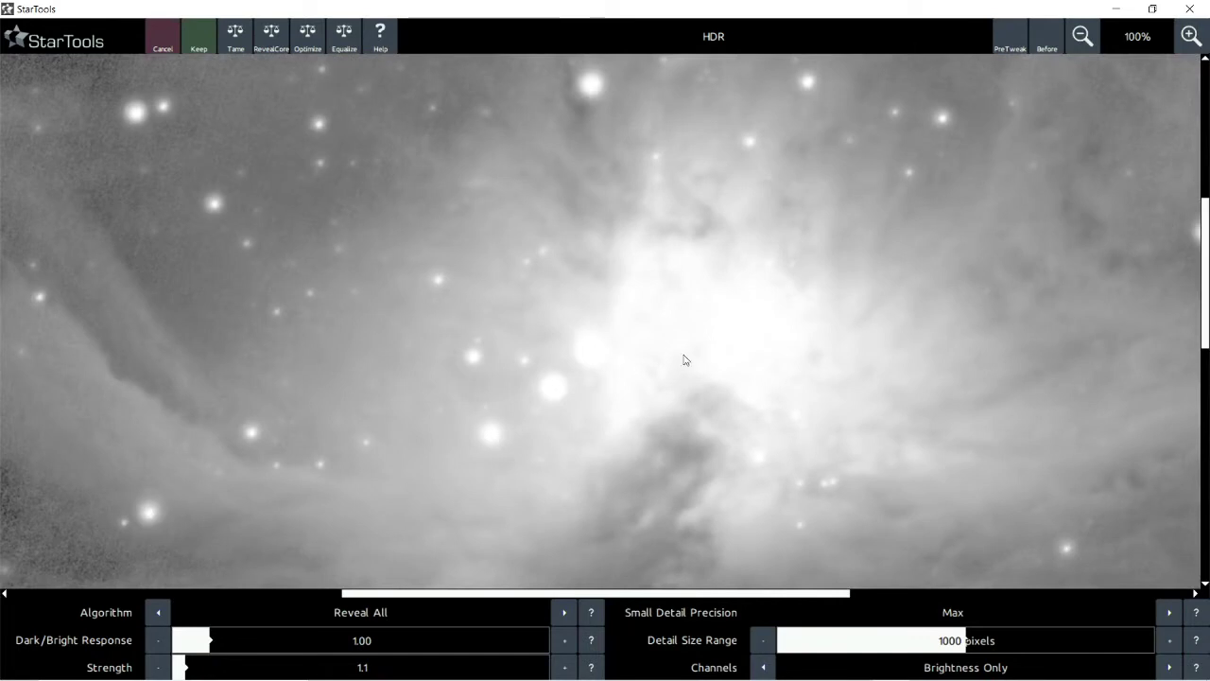
left_click(1046, 45)
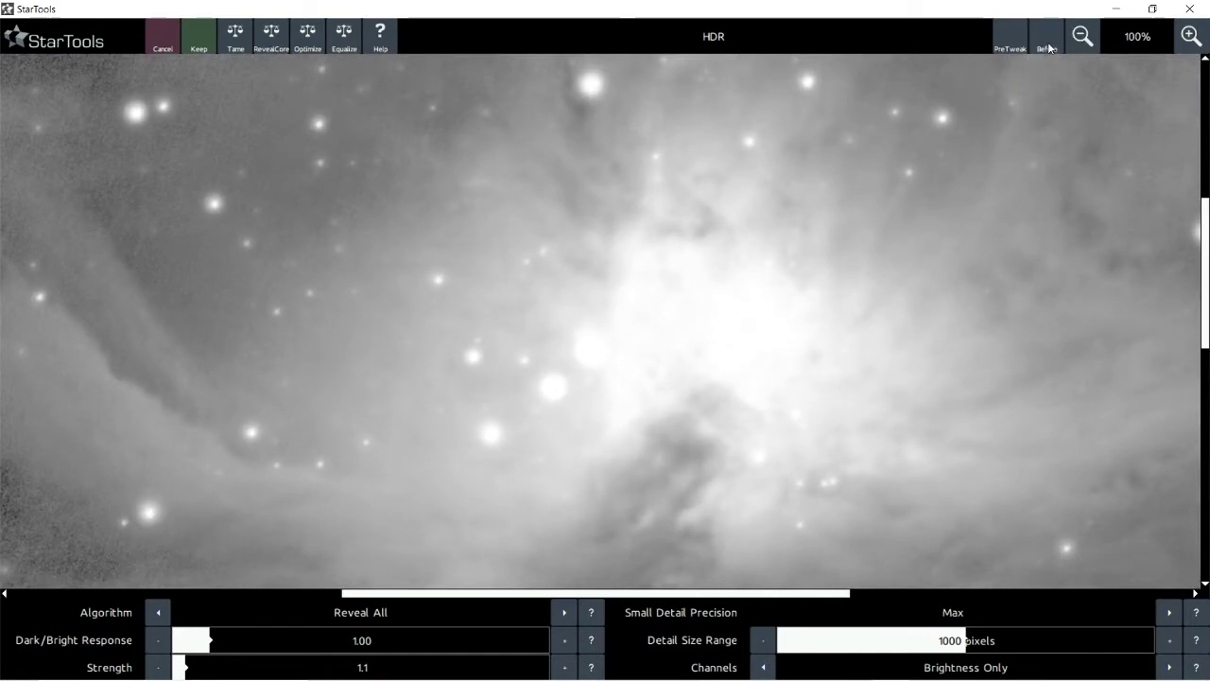
left_click(1047, 45)
Step: Set the HDR strength back to 1.2 and keep the result
left_click(566, 668)
left_click(198, 43)
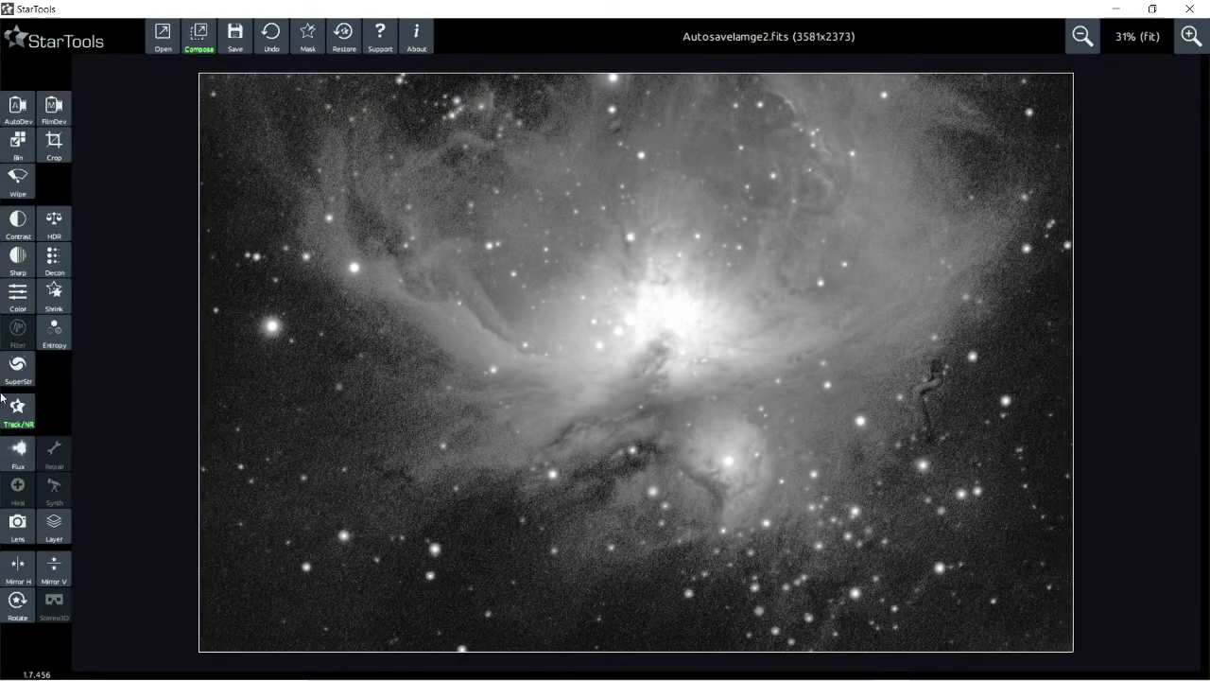
Step: Start wavelet sharpening with Large structure size and an auto-generated conservative star mask
left_click(18, 258)
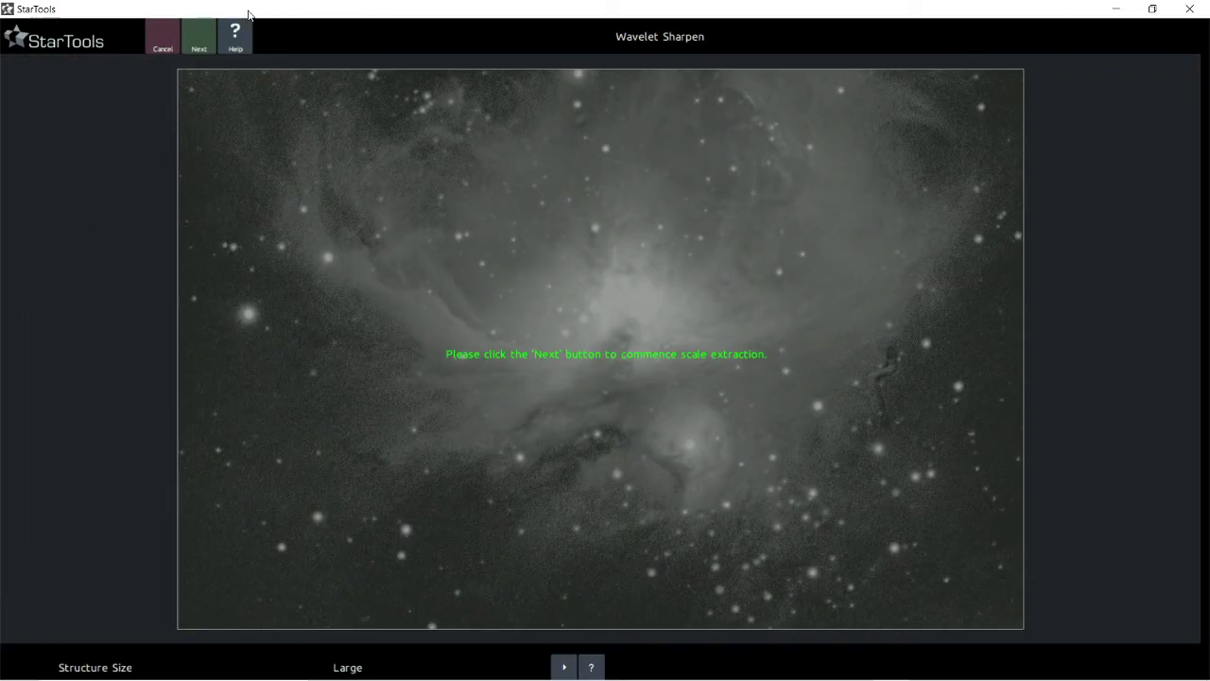
left_click(201, 45)
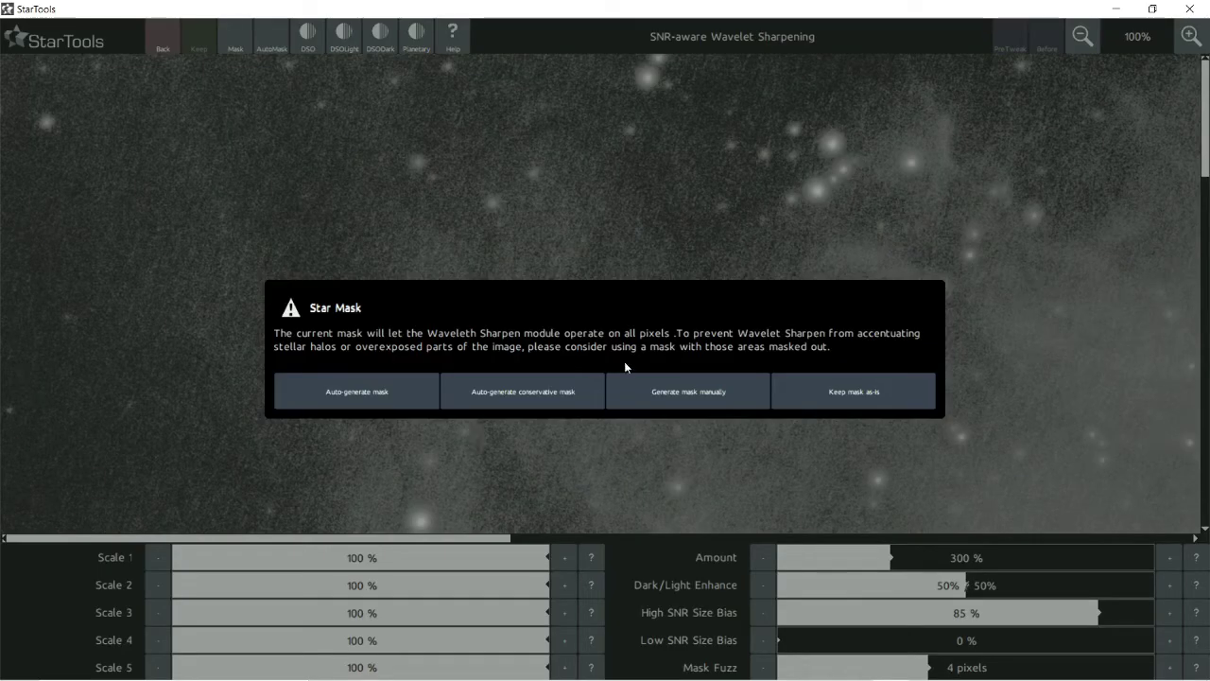
left_click(508, 388)
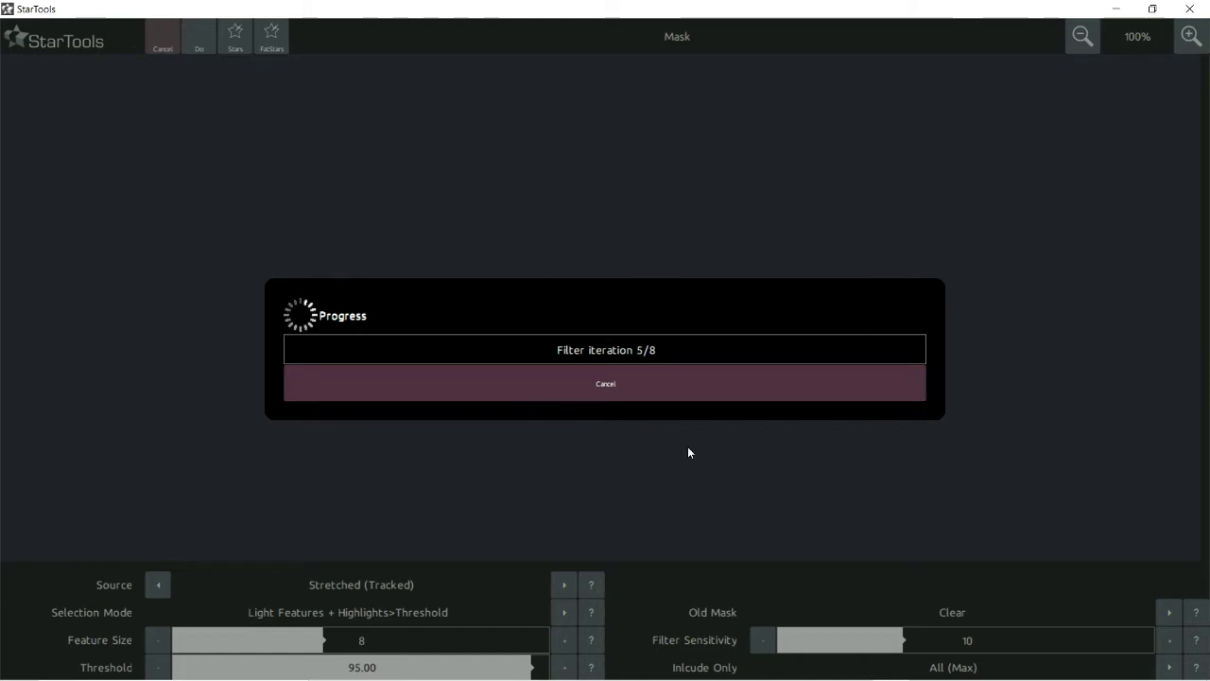
Step: Set the wavelet sharpening Amount to 154 %
mouse_move(785, 674)
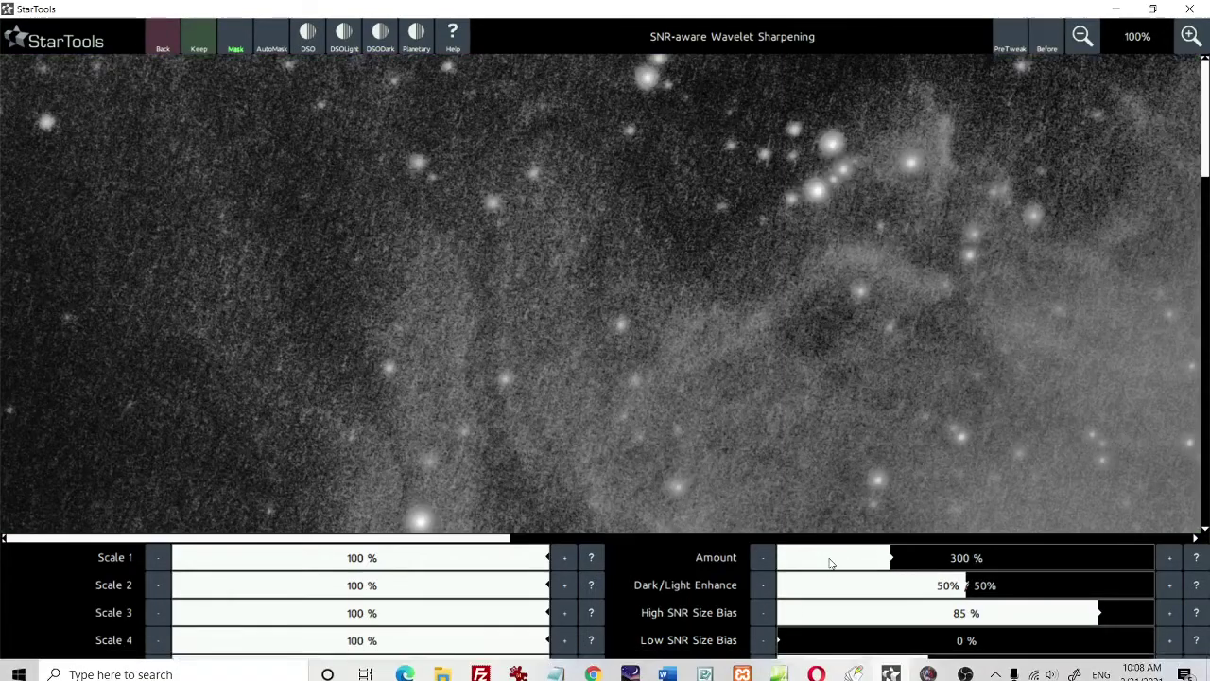
left_click(830, 560)
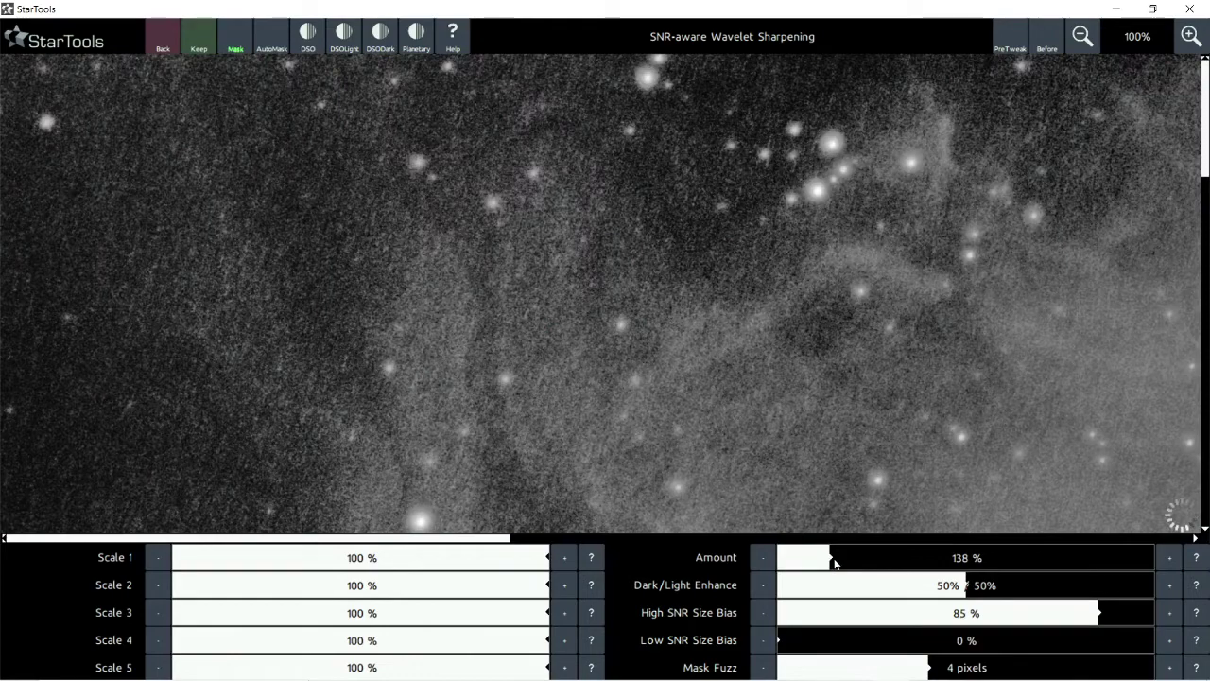
left_click(836, 558)
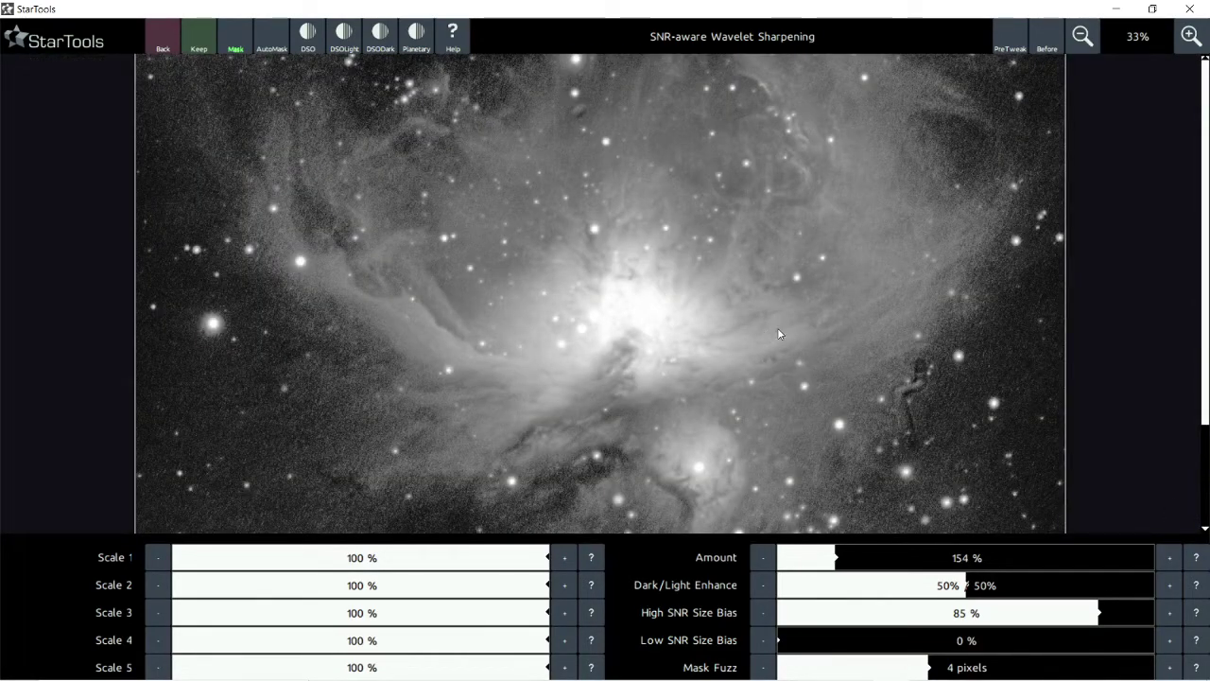
Step: Compare the image before and after sharpening around the dark squiggle-shaped feature and in the dark background star field
scroll(777, 327, "up", 3)
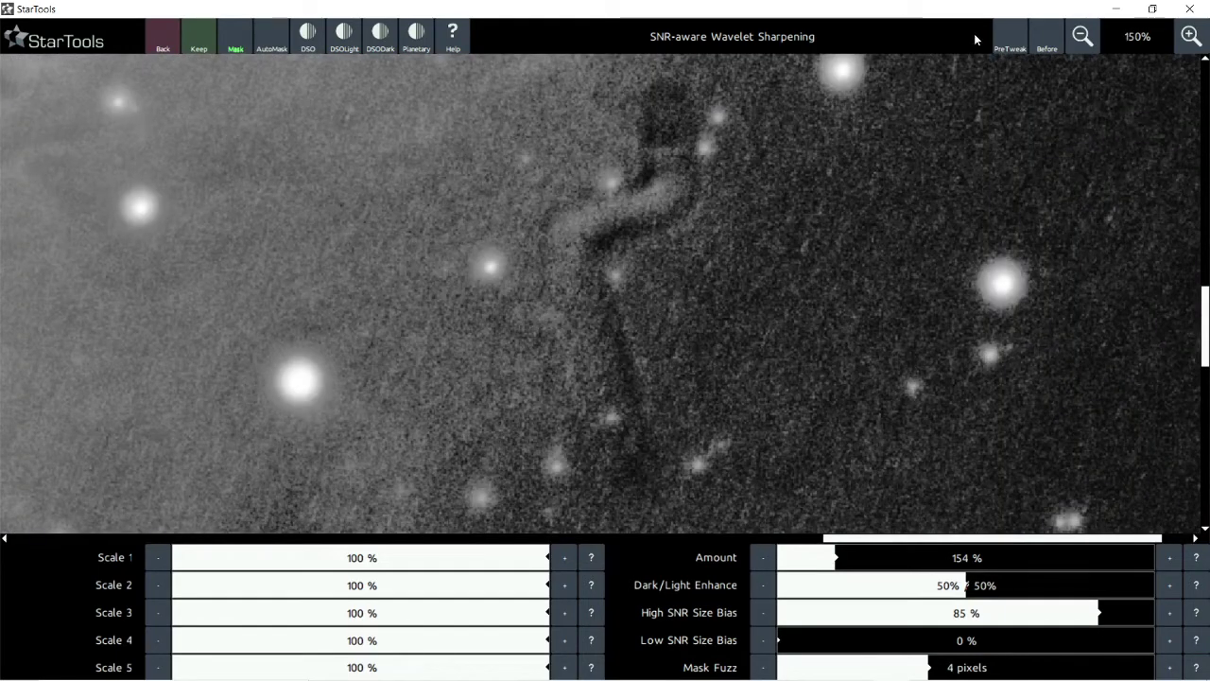
left_click(1039, 52)
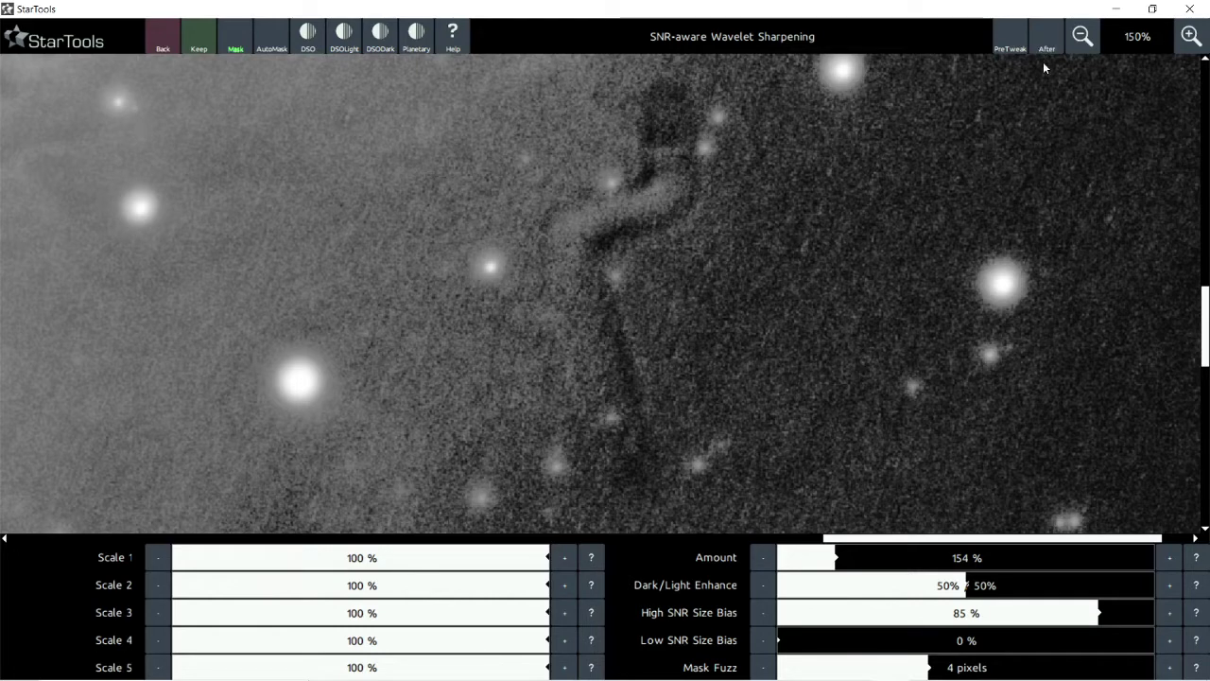
left_click(1044, 49)
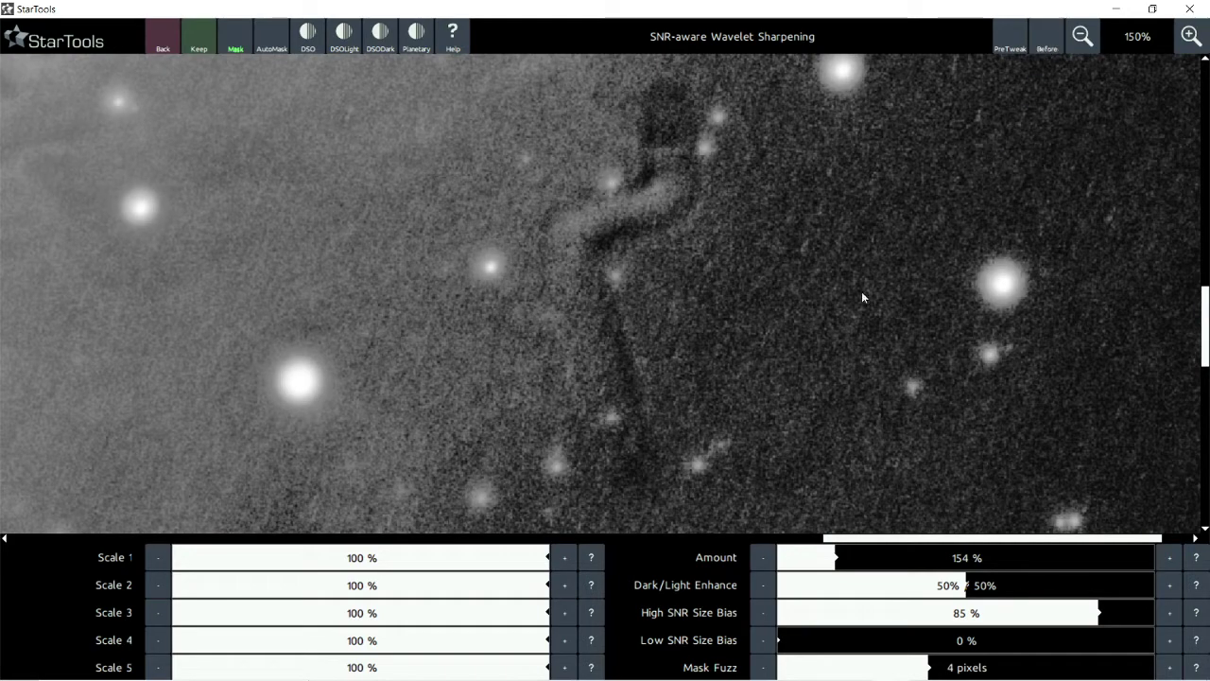
scroll(834, 291, "down", 2)
scroll(323, 433, "up", 1)
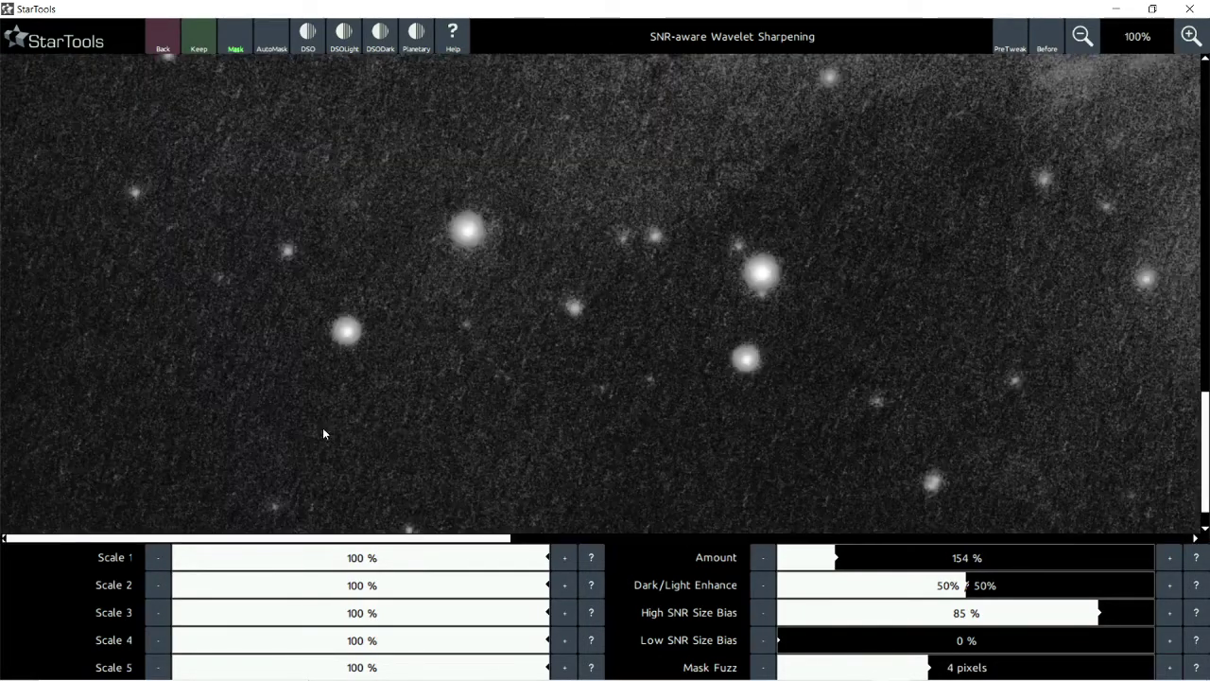
scroll(358, 311, "up", 2)
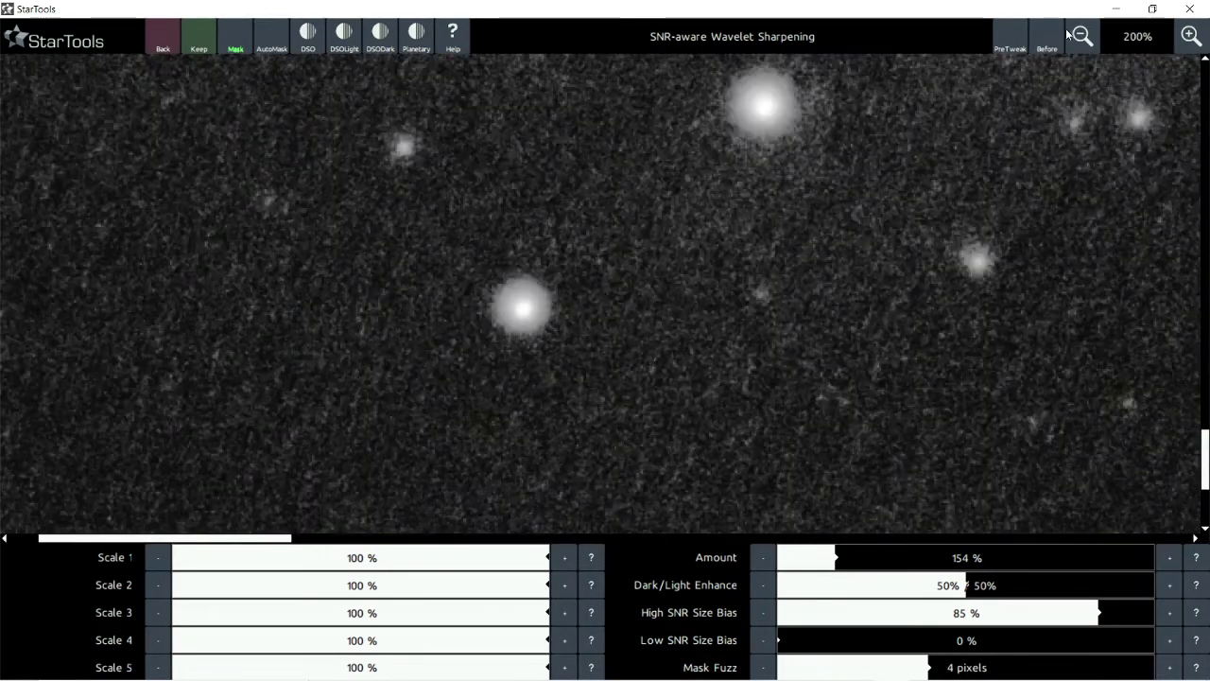
left_click(1047, 42)
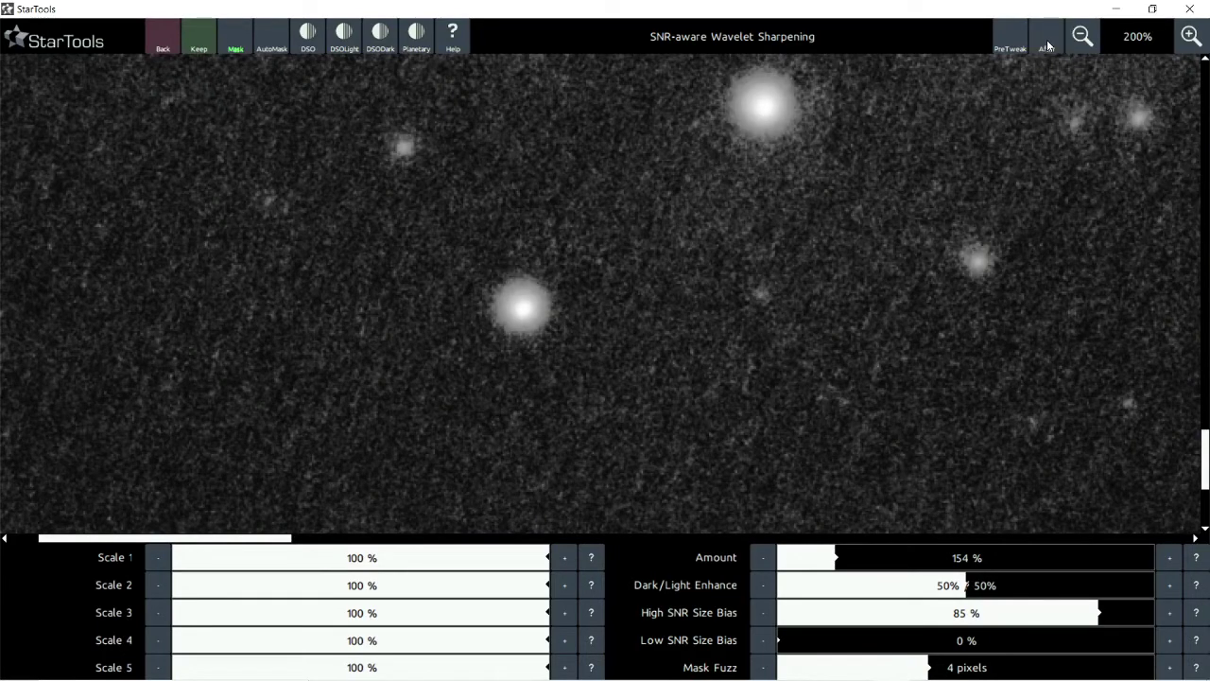
left_click(1047, 42)
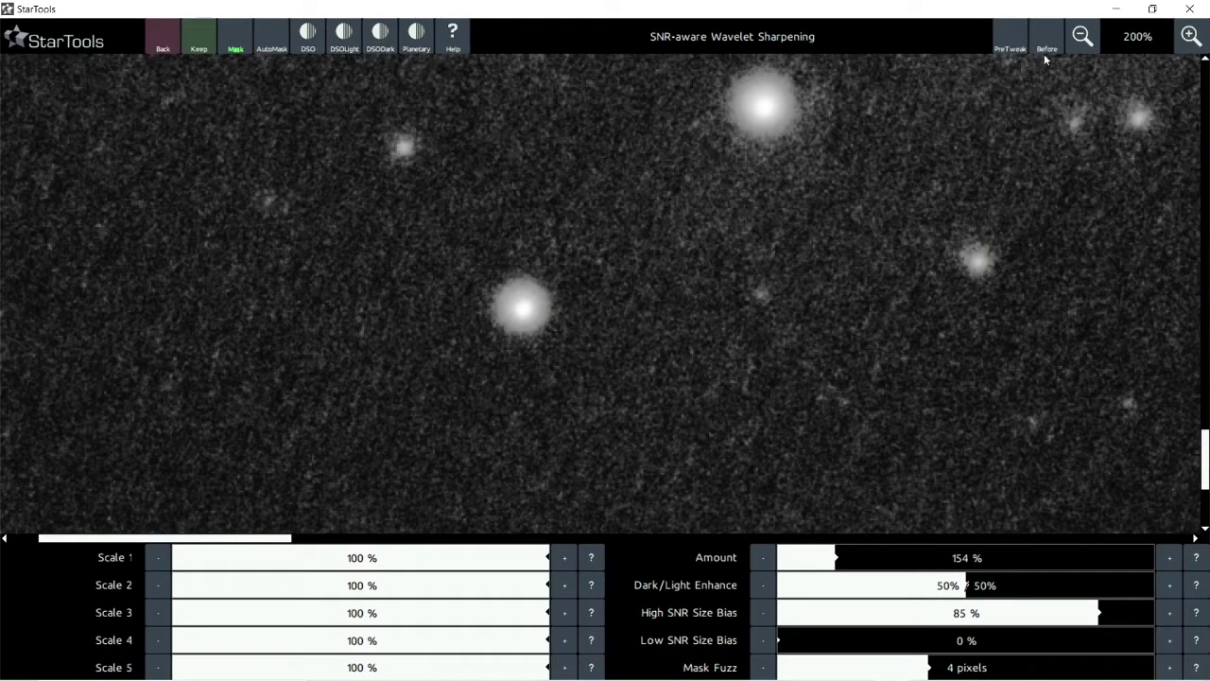
double_click(1052, 49)
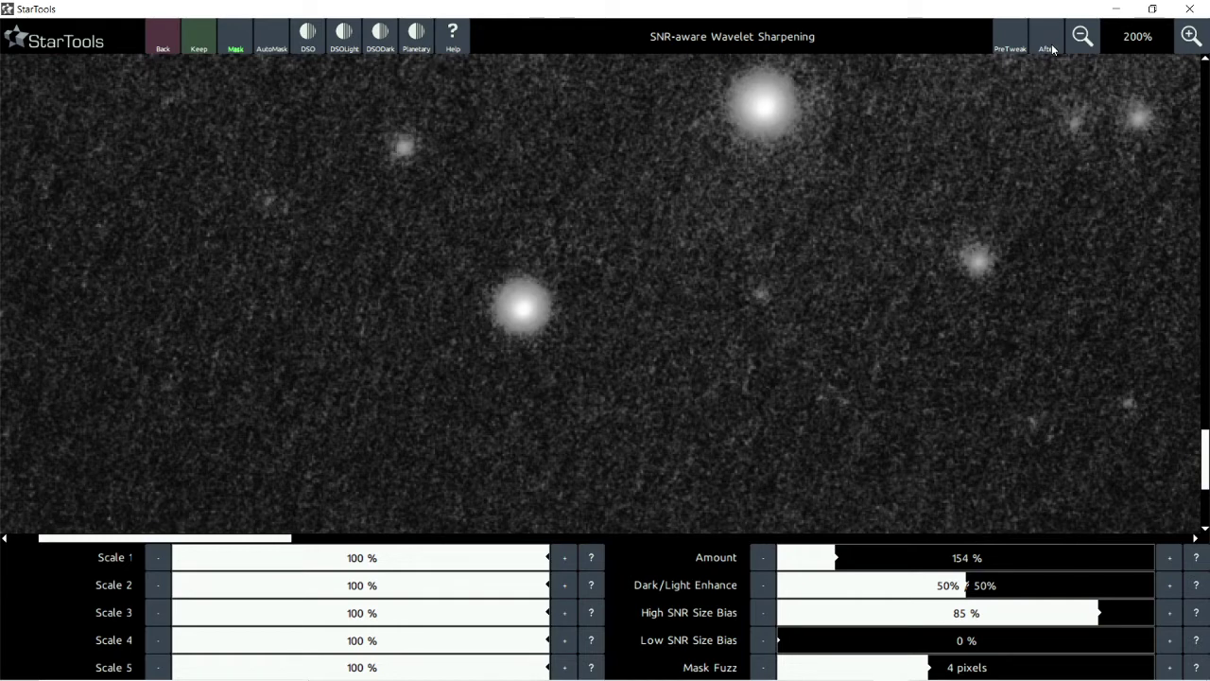
Step: Reduce the wavelet sharpening Amount to 67 % and keep the result
double_click(1052, 49)
left_click(1052, 49)
left_click(1053, 50)
left_click(1052, 49)
left_click(809, 562)
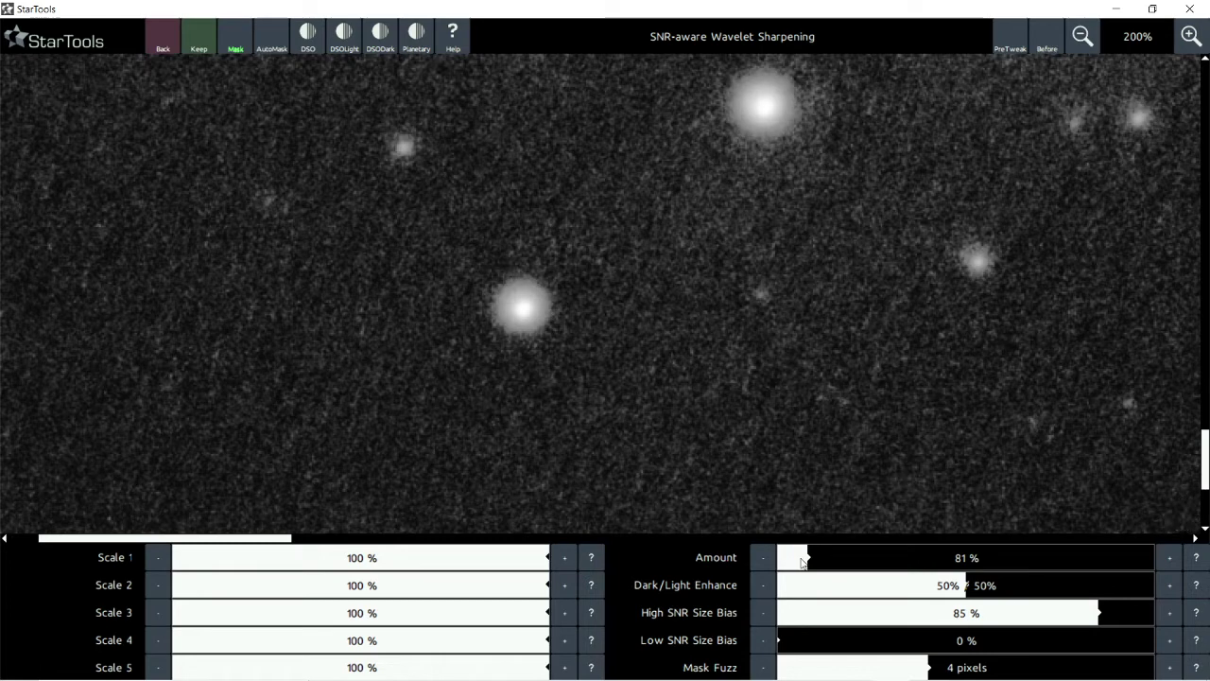
left_click(803, 562)
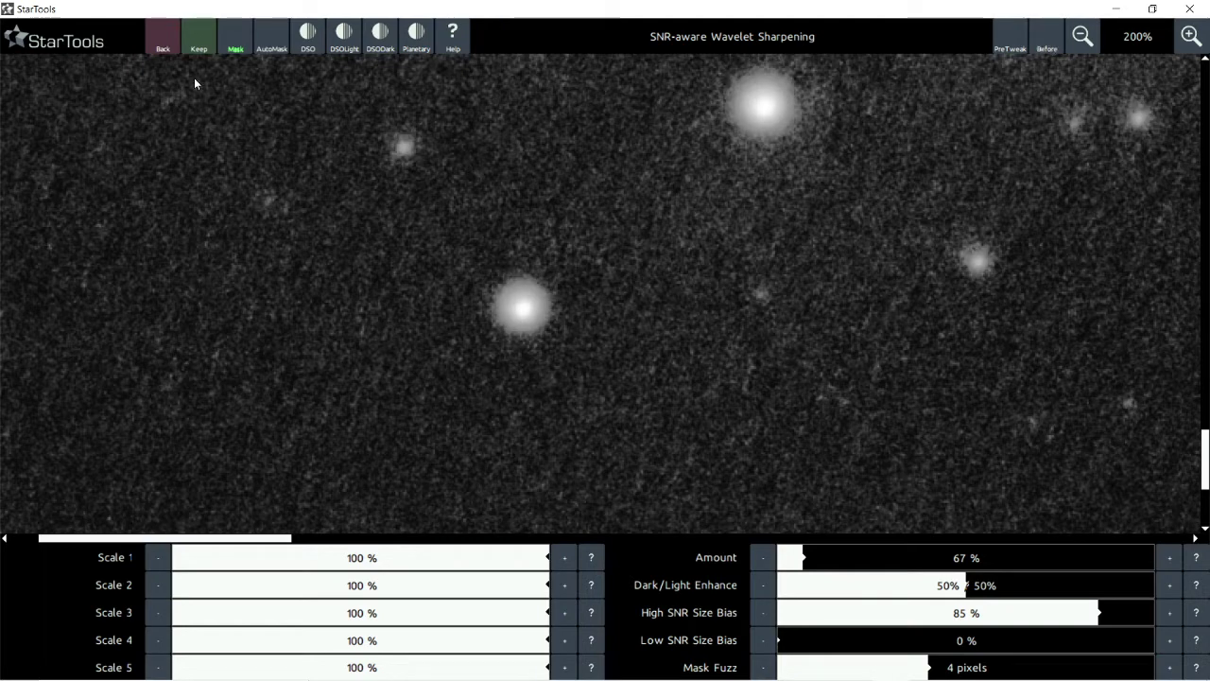
left_click(200, 36)
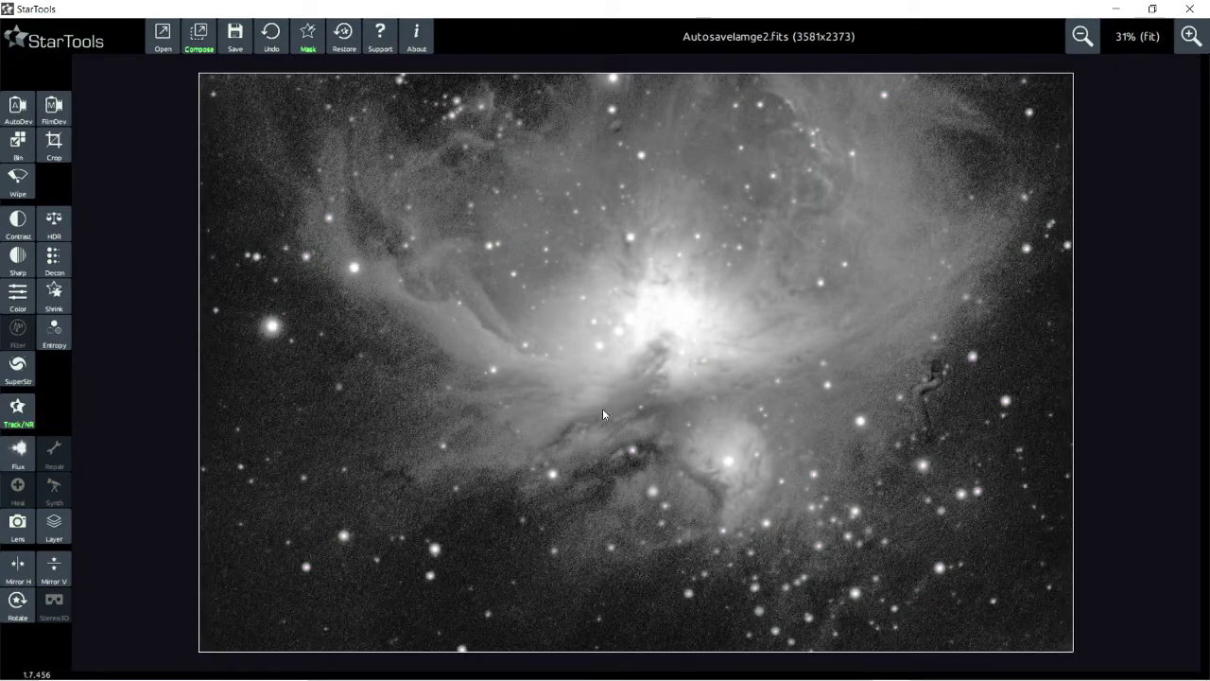
Step: Start deconvolution on the sharpened image with an auto-generated star mask
scroll(420, 425, "up", 1)
scroll(421, 427, "up", 3)
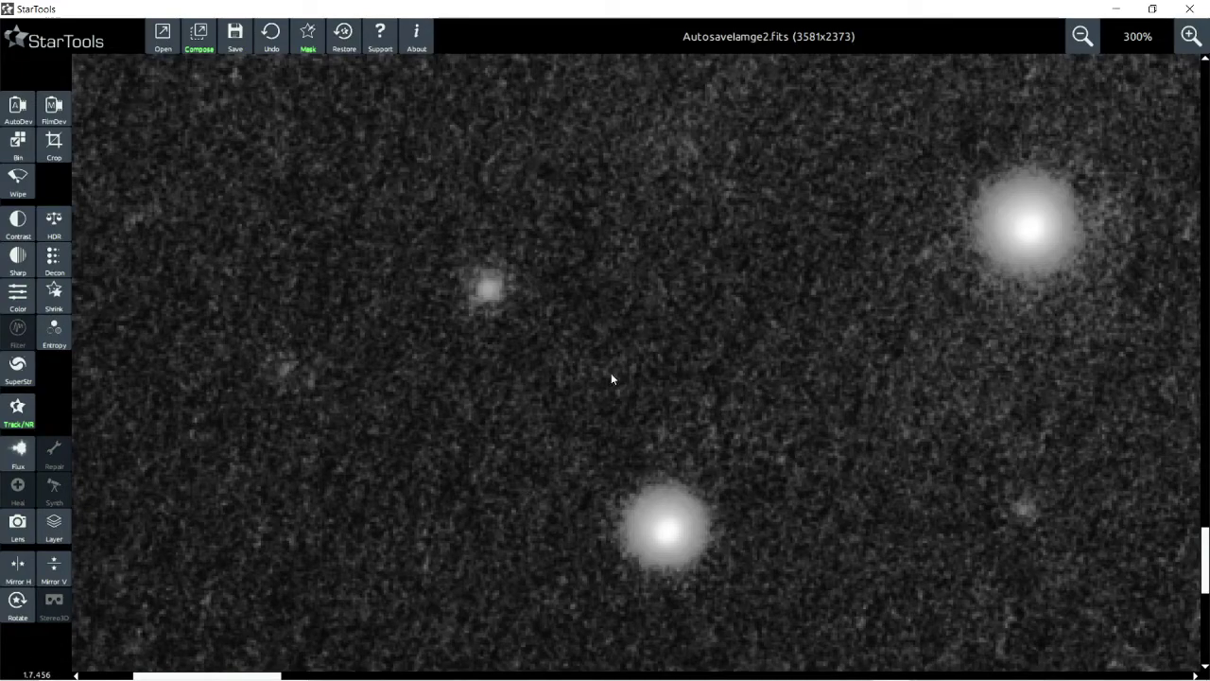
scroll(576, 441, "down", 5)
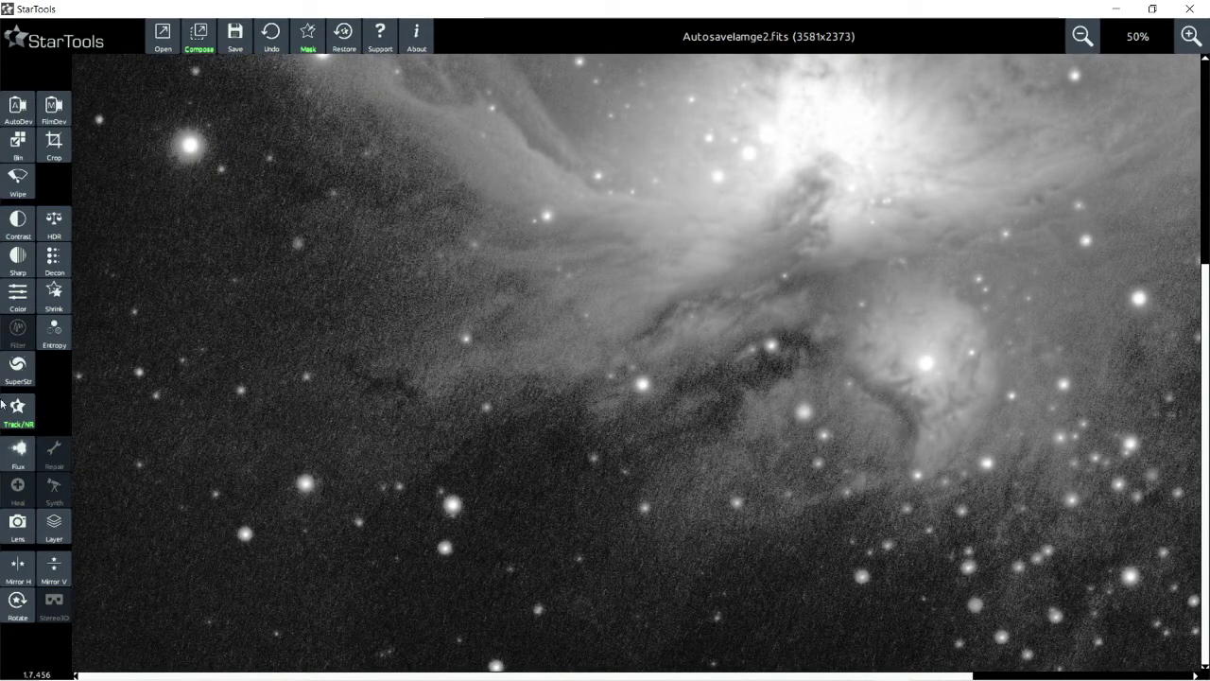
left_click(59, 269)
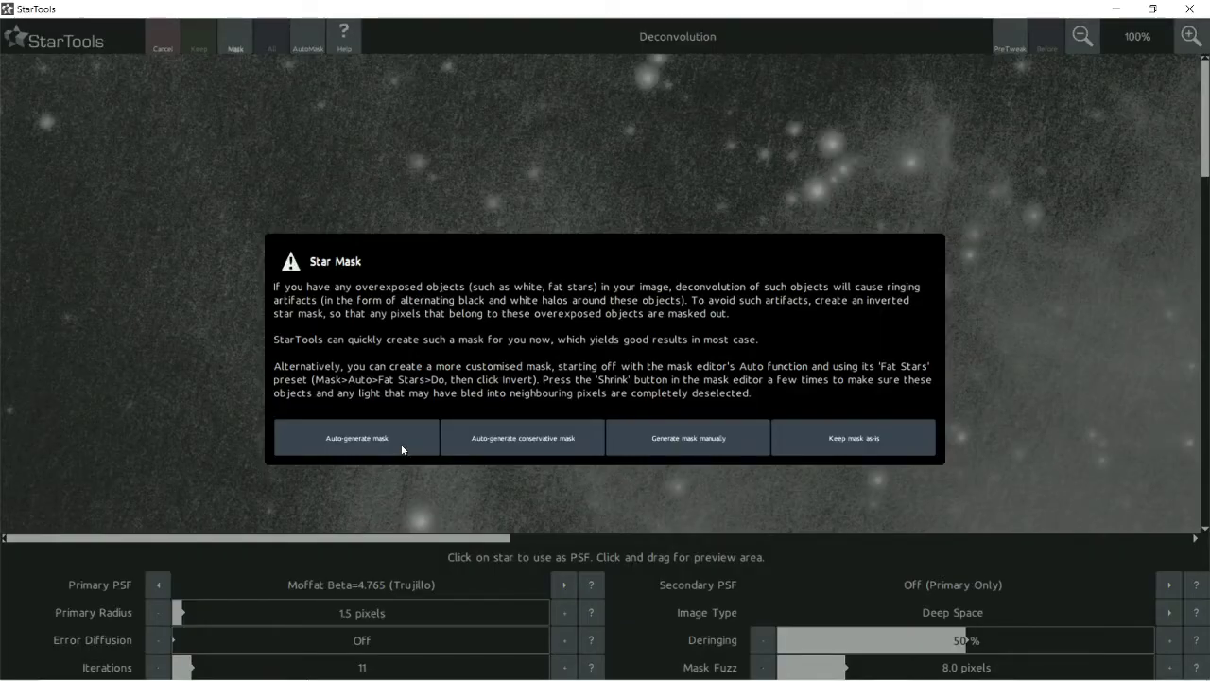
left_click(401, 449)
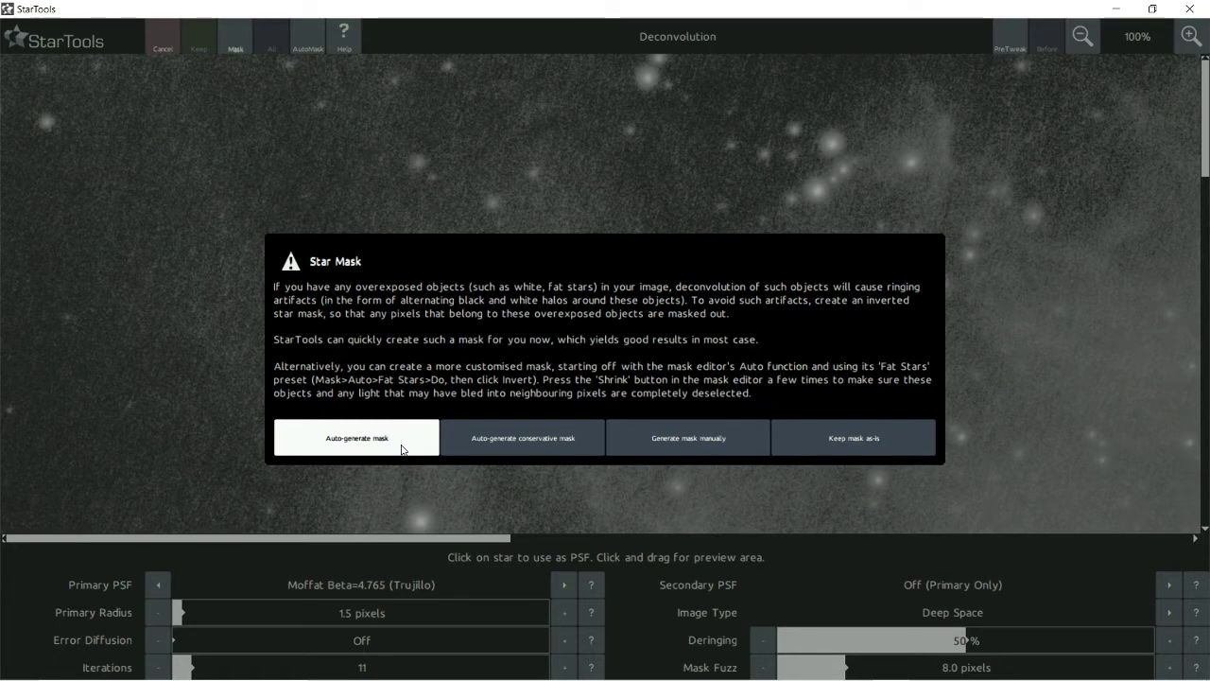
left_click(402, 449)
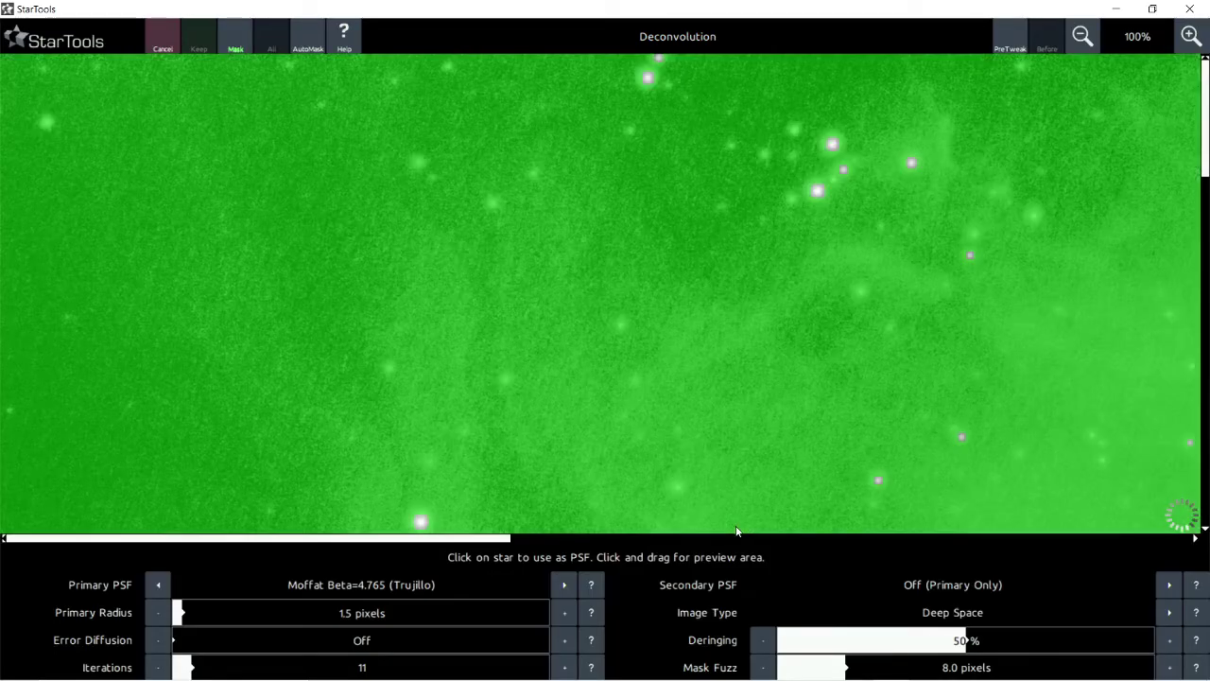
Step: Sample a small, isolated star in the dark field below and right of the squiggle-shaped feature as the deconvolution PSF
scroll(862, 401, "down", 2)
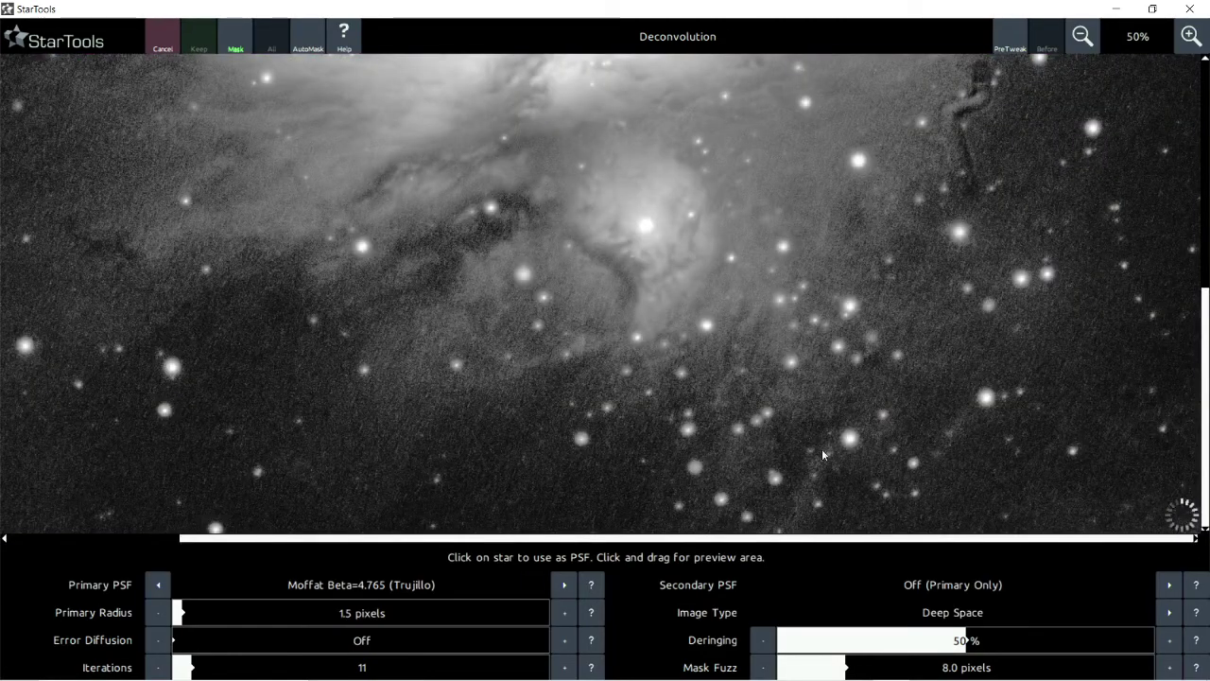
scroll(822, 455, "up", 1)
scroll(908, 389, "down", 2)
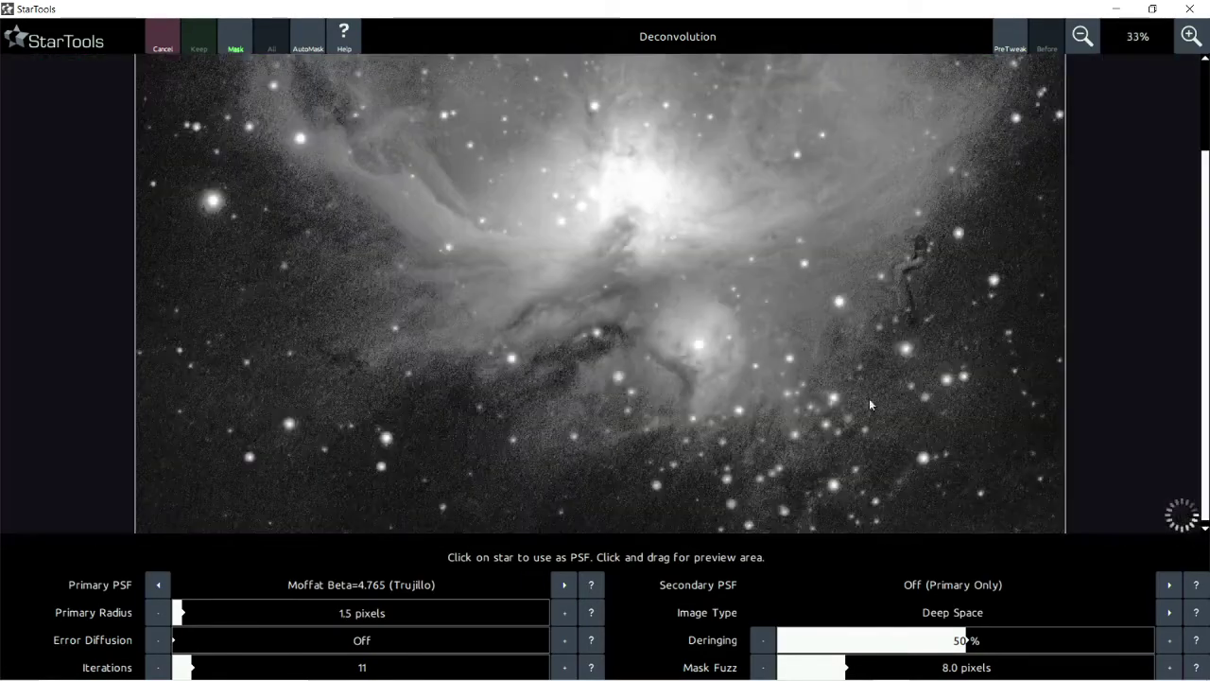
scroll(502, 461, "up", 1)
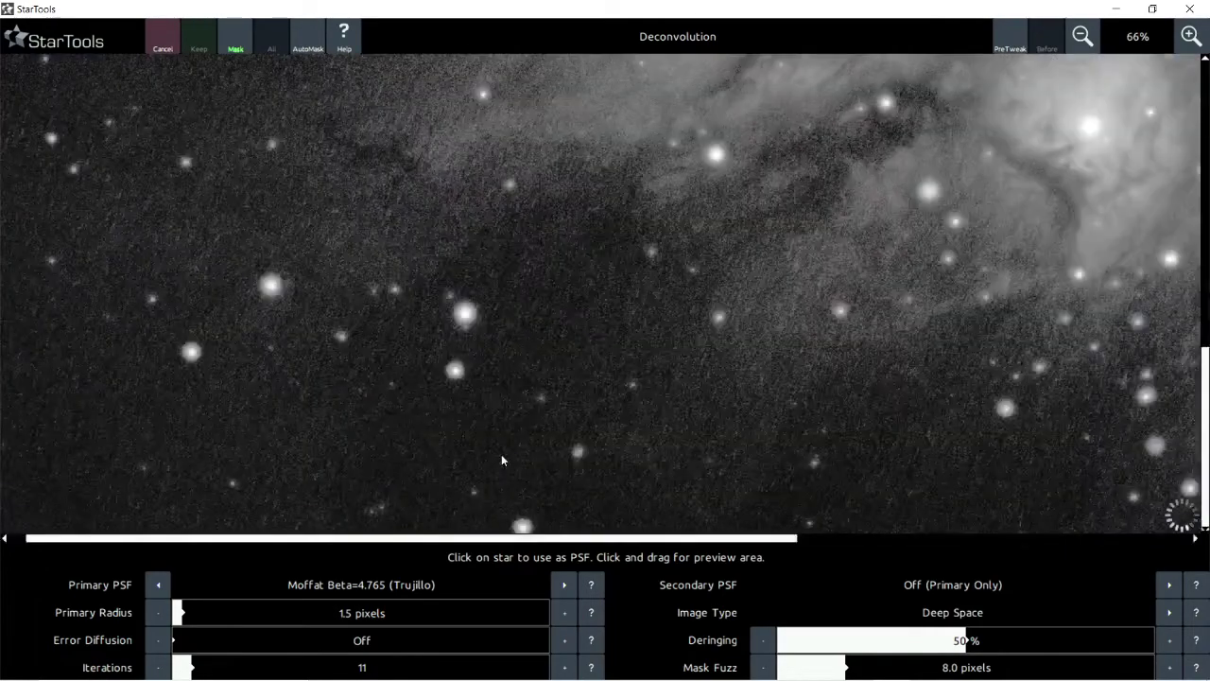
scroll(378, 388, "down", 1)
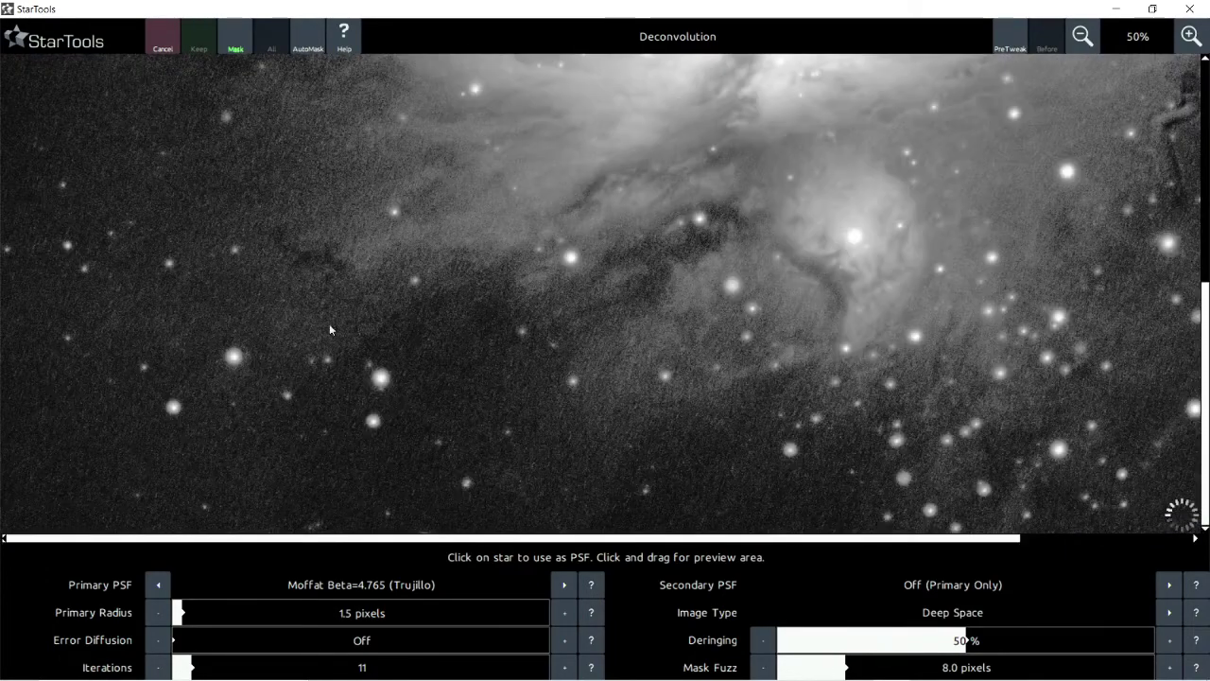
scroll(329, 323, "up", 3)
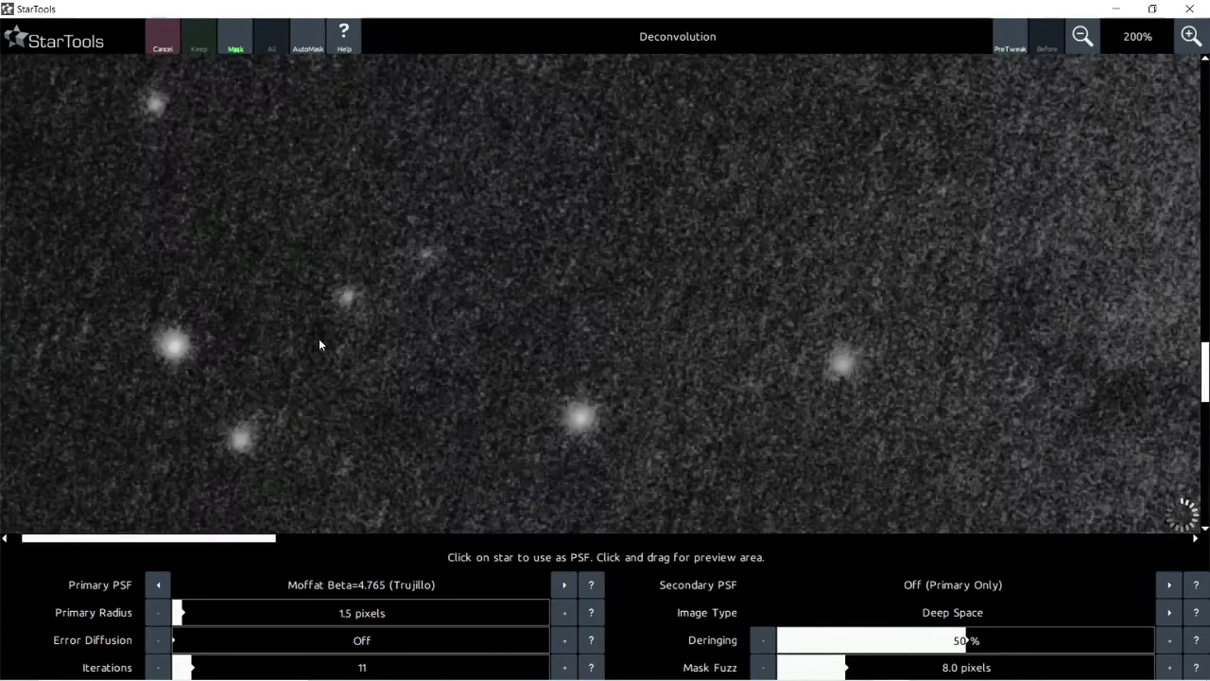
scroll(474, 390, "down", 4)
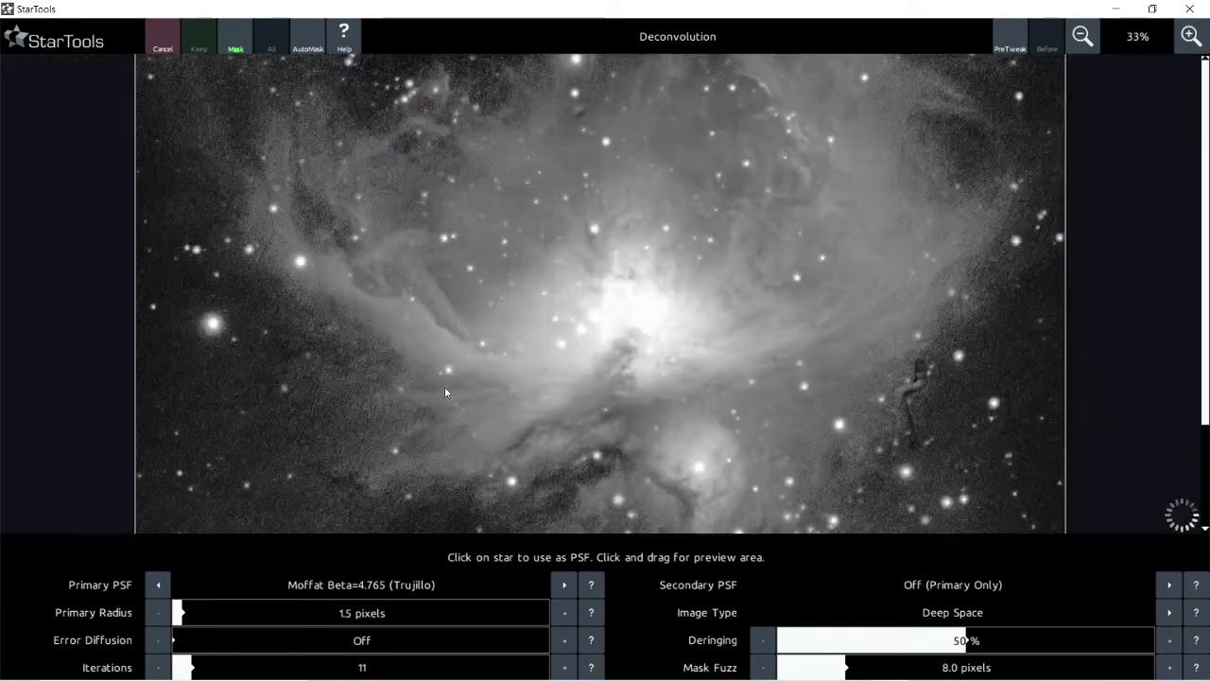
scroll(318, 177, "up", 3)
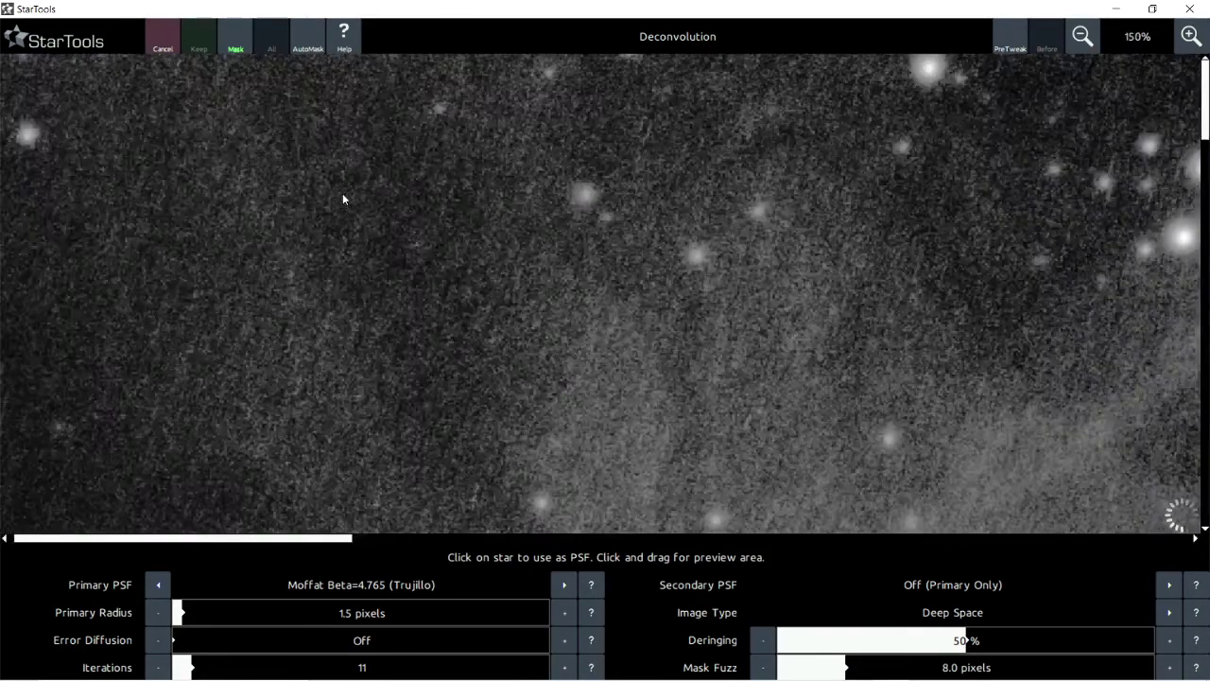
scroll(669, 200, "down", 1)
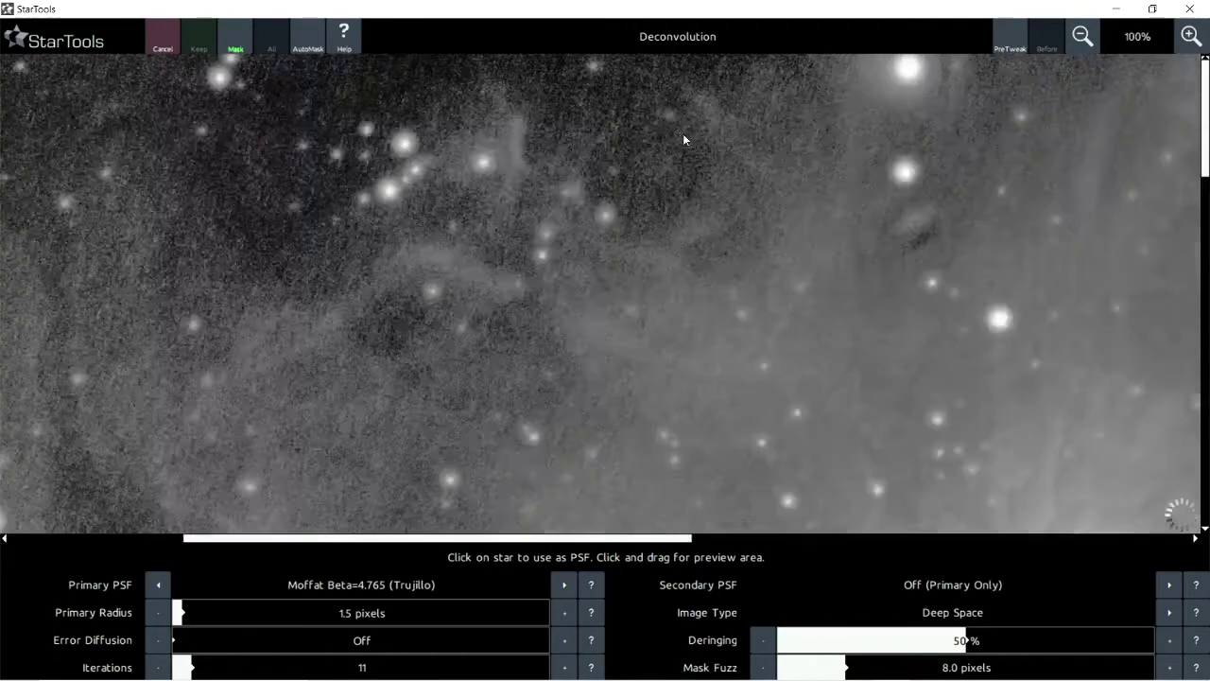
scroll(492, 278, "up", 1)
scroll(667, 233, "down", 5)
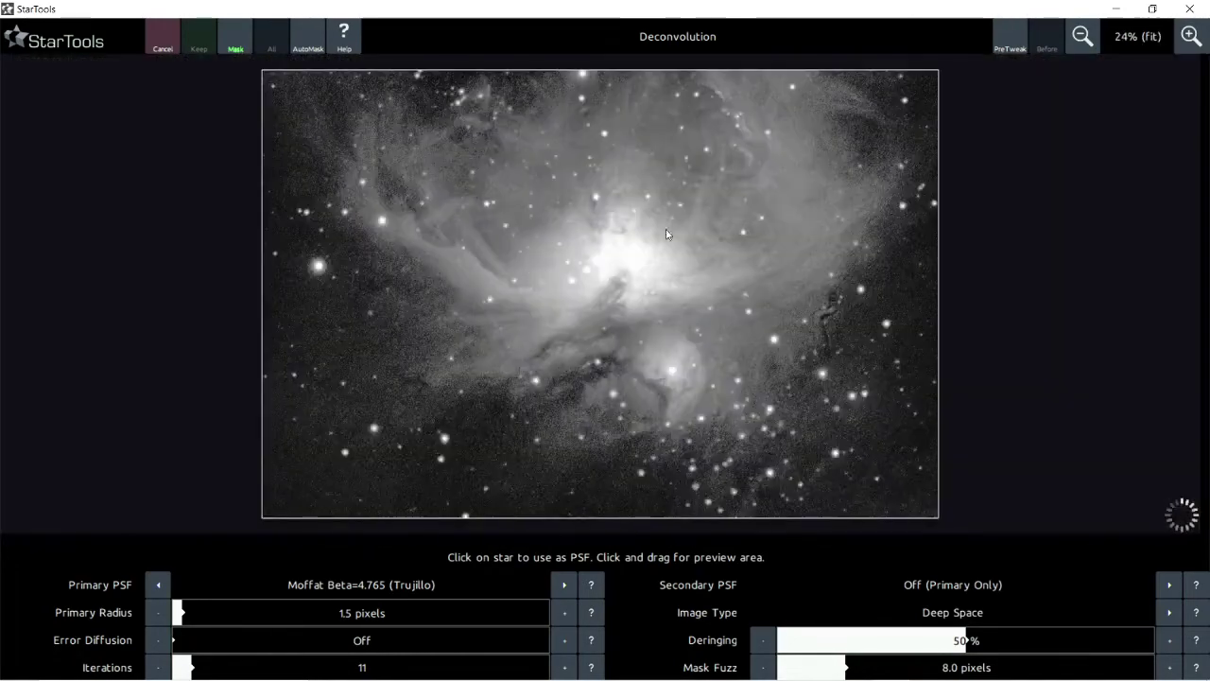
scroll(905, 208, "up", 1)
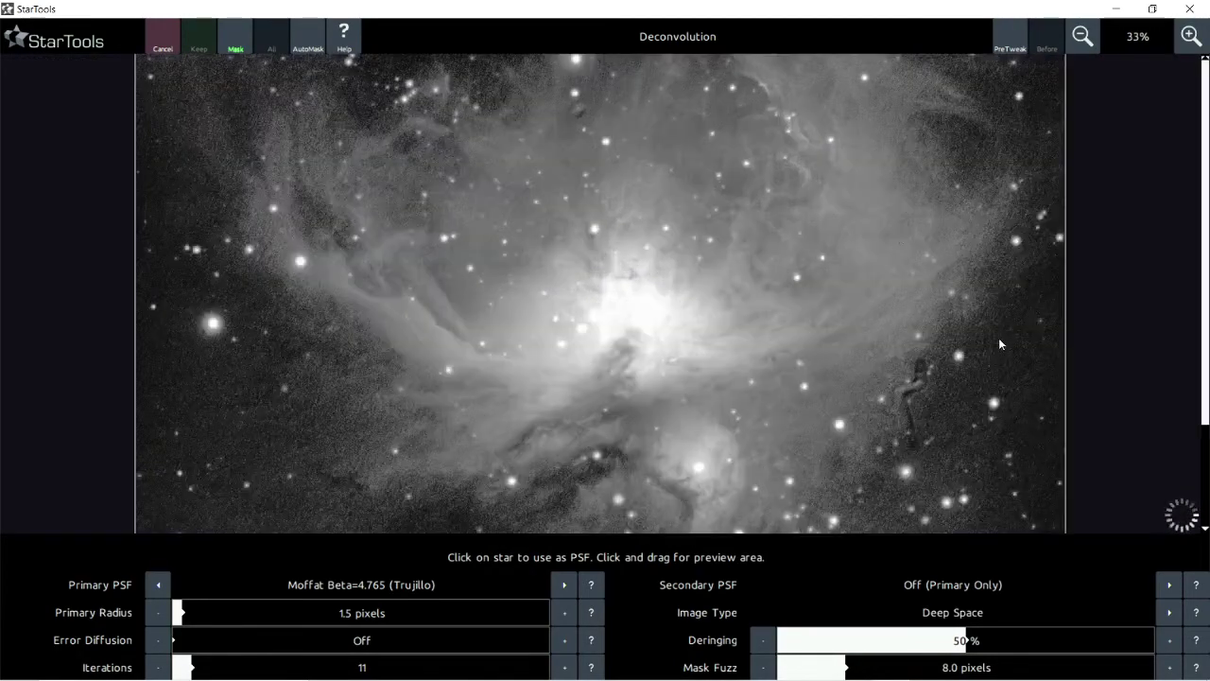
scroll(1001, 343, "up", 2)
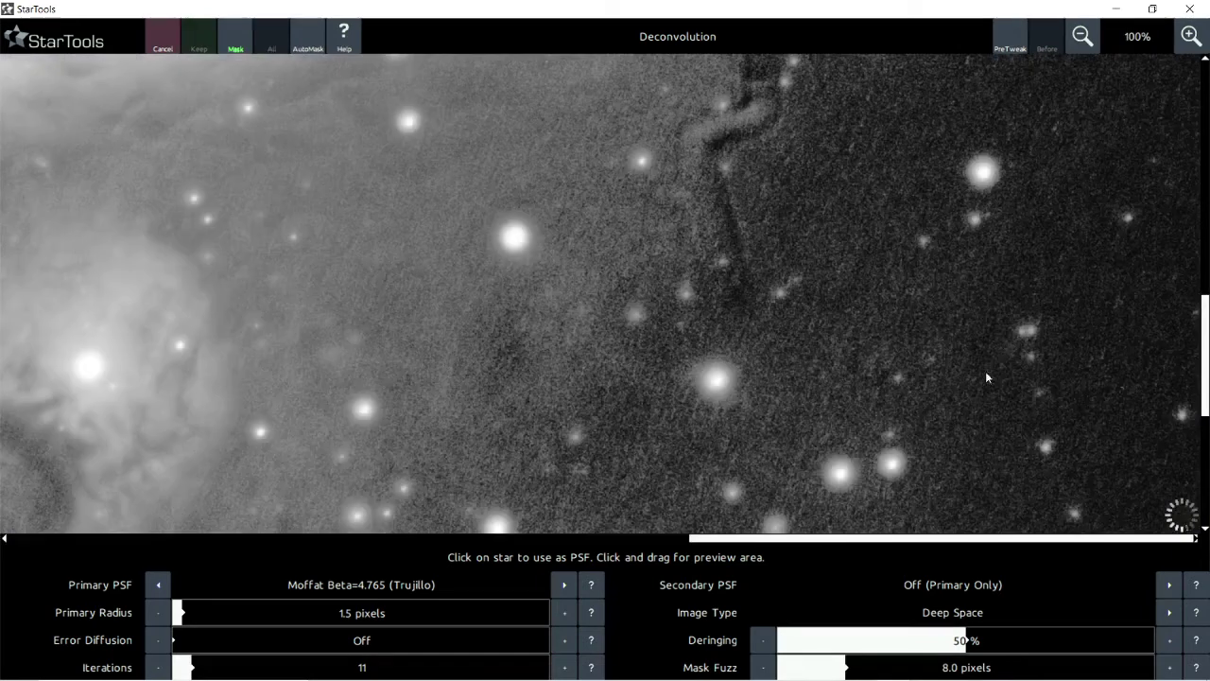
left_click(1046, 451)
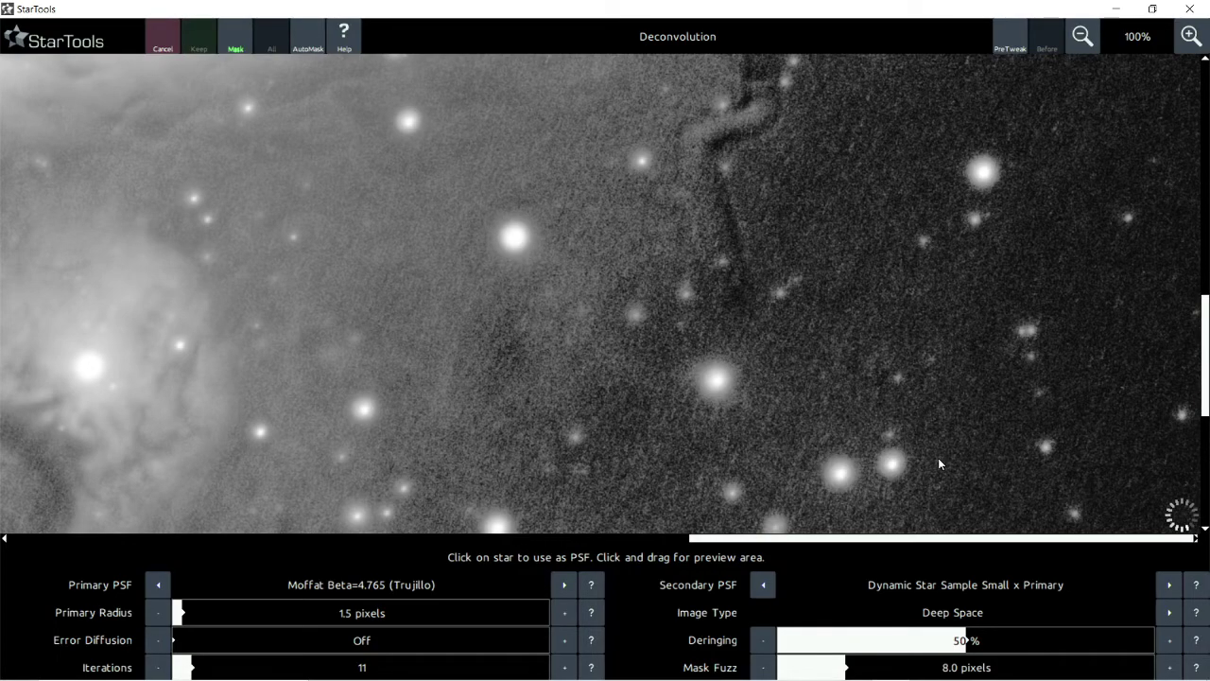
Step: Examine the bright star beside the dark squiggle-shaped feature and the fainter stars below it at high magnification
scroll(664, 330, "down", 1)
scroll(667, 326, "down", 1)
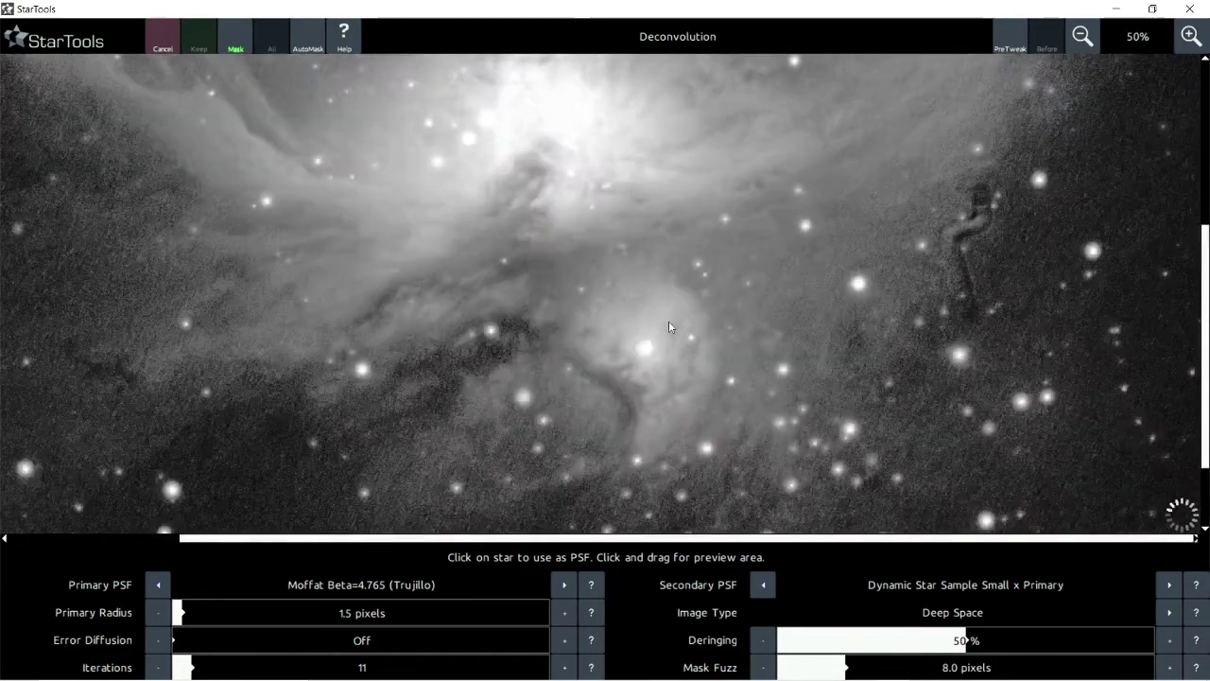
scroll(862, 281, "up", 2)
scroll(903, 275, "up", 1)
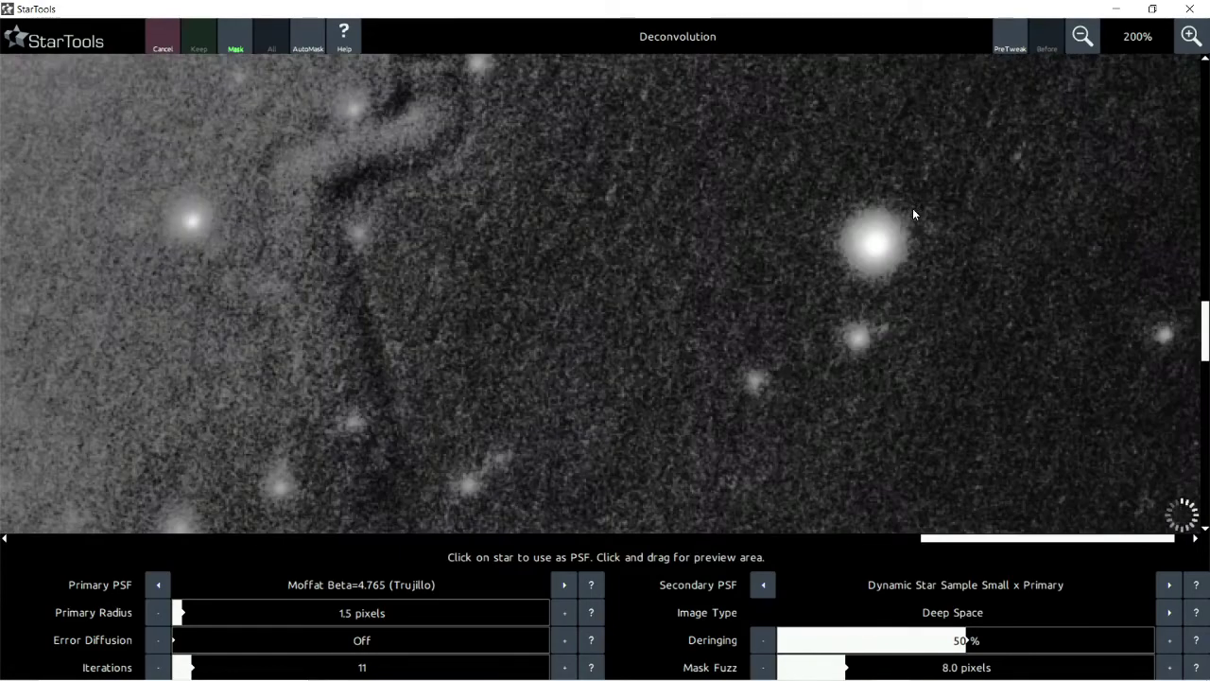
scroll(832, 235, "up", 2)
scroll(983, 236, "up", 1)
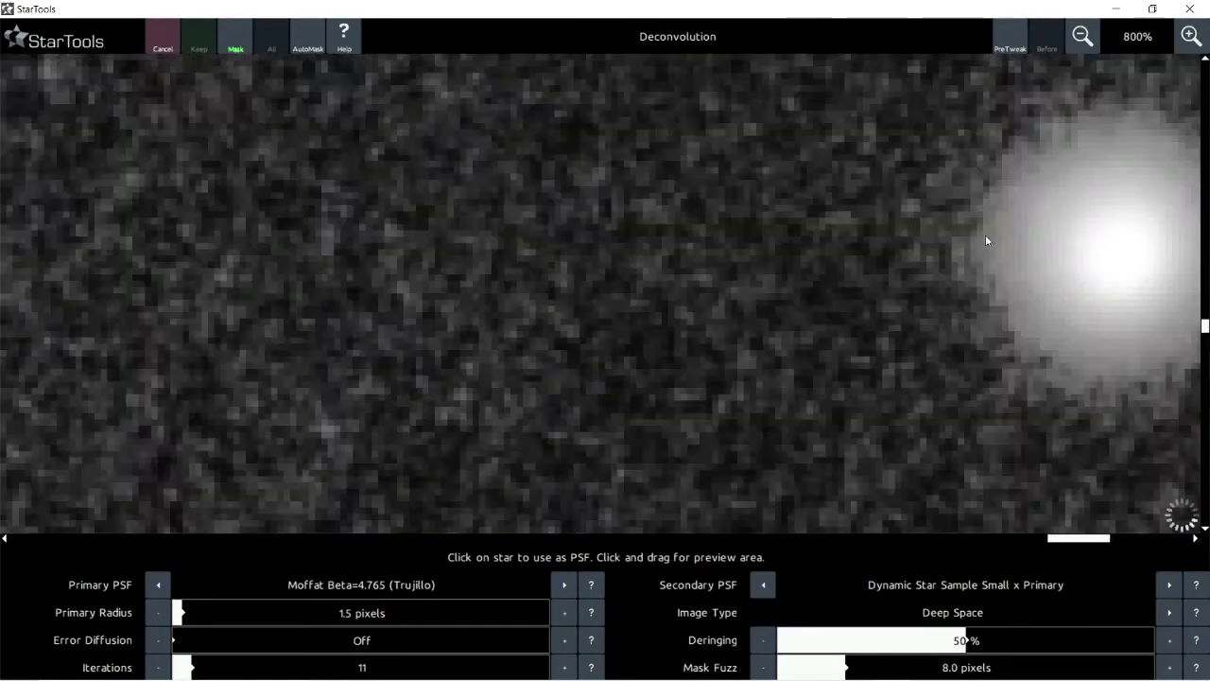
scroll(999, 236, "down", 3)
scroll(865, 262, "up", 2)
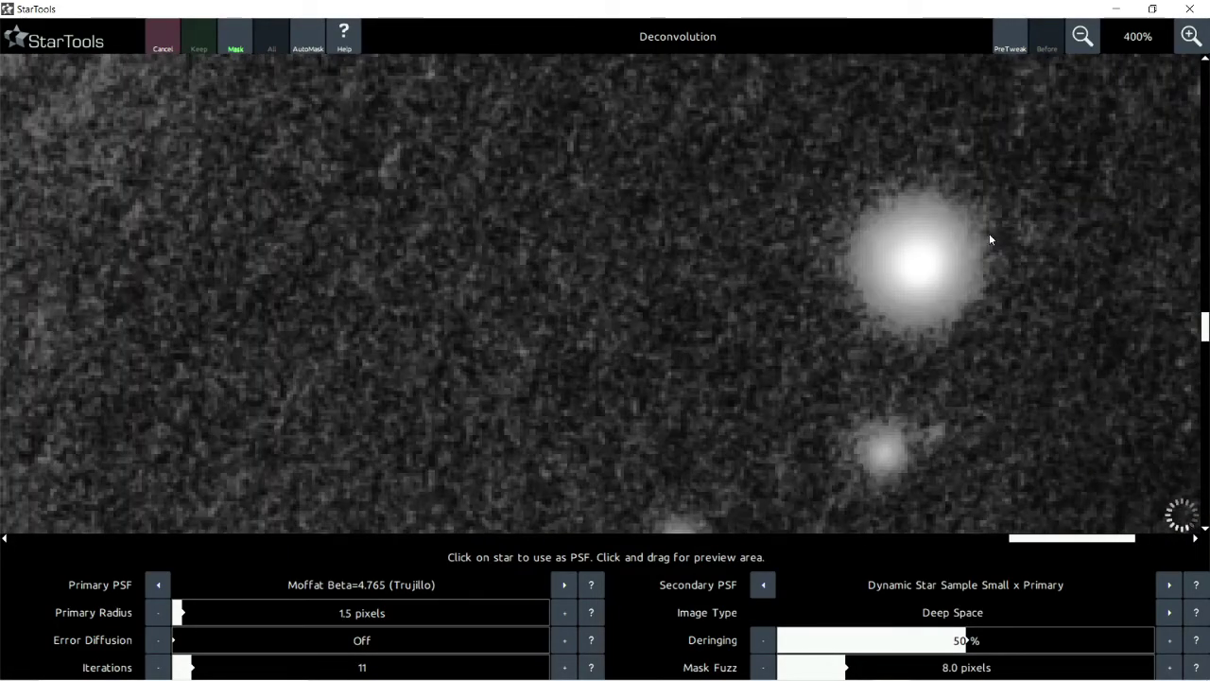
scroll(984, 251, "up", 1)
scroll(1008, 244, "down", 2)
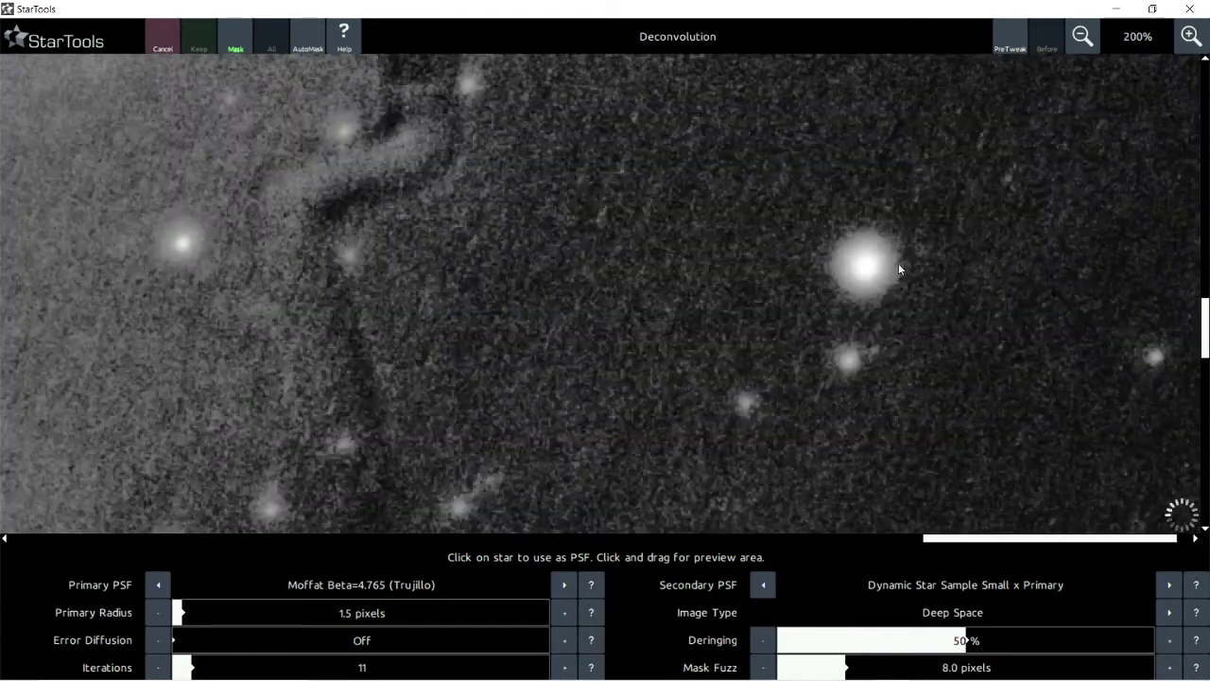
scroll(892, 256, "up", 2)
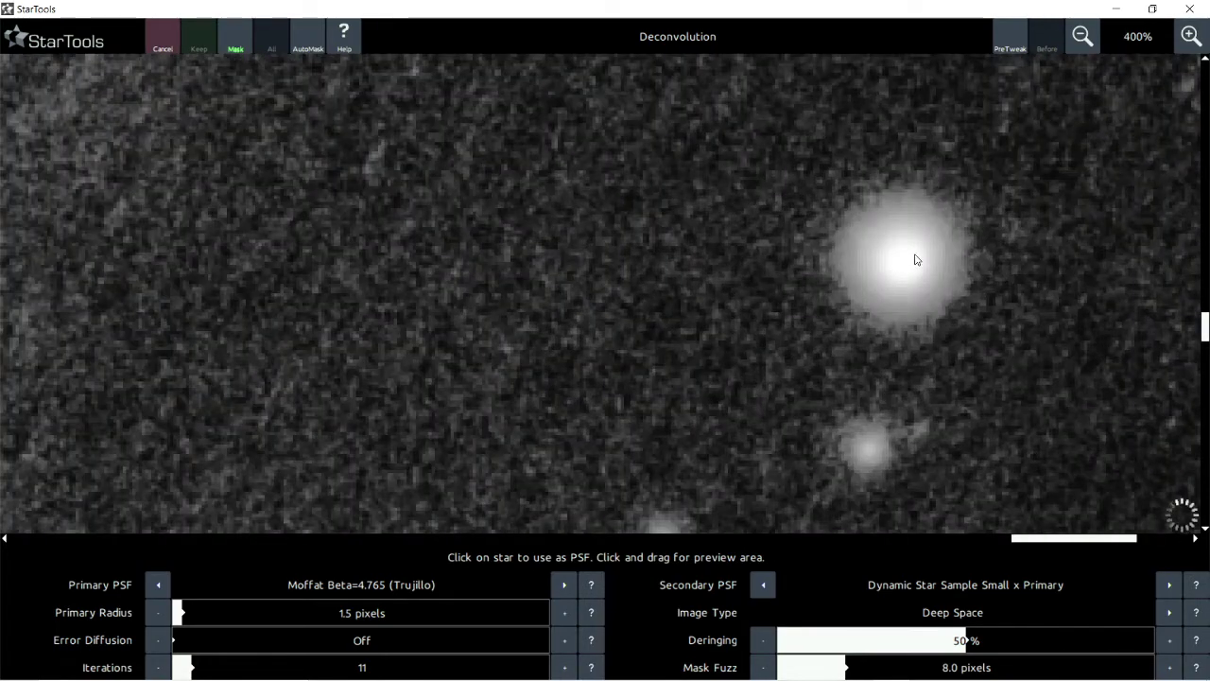
scroll(915, 257, "up", 1)
scroll(1014, 253, "down", 4)
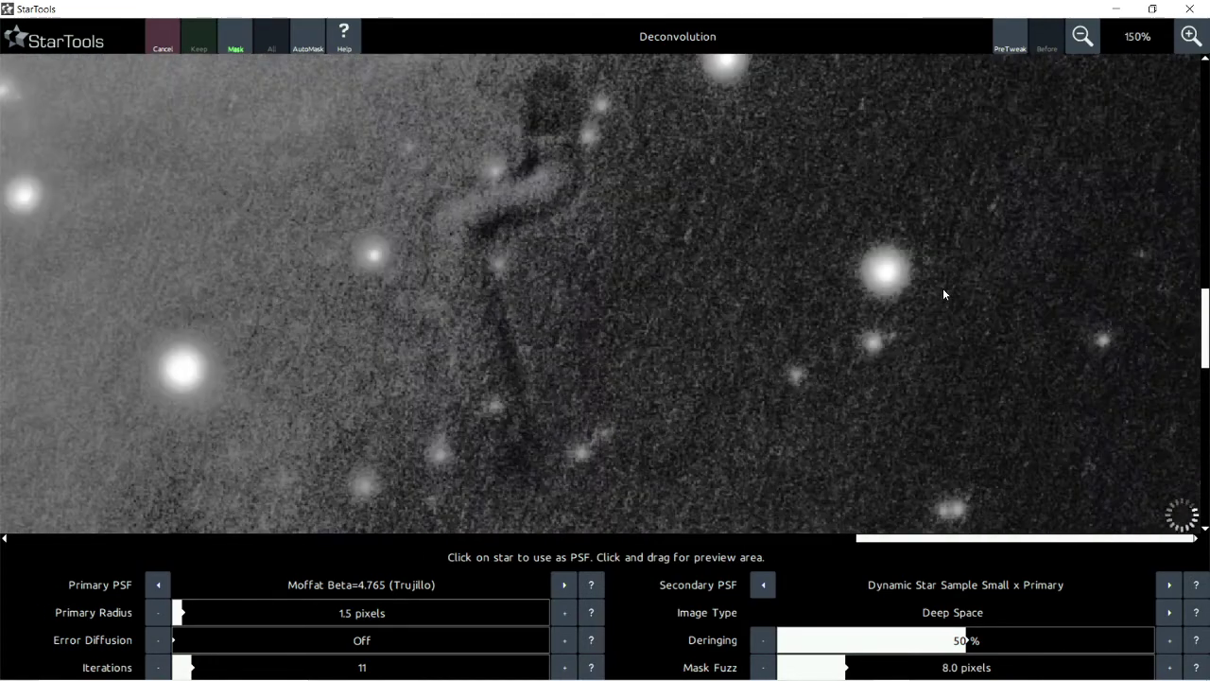
scroll(868, 344, "up", 4)
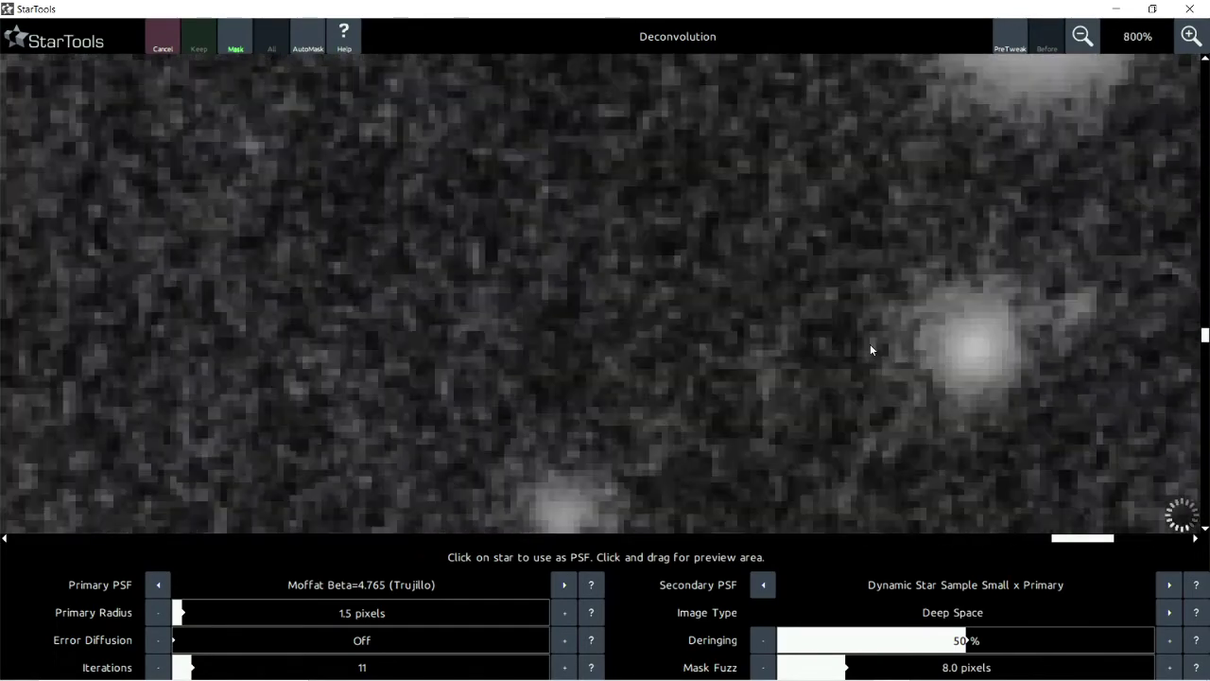
scroll(1016, 357, "down", 2)
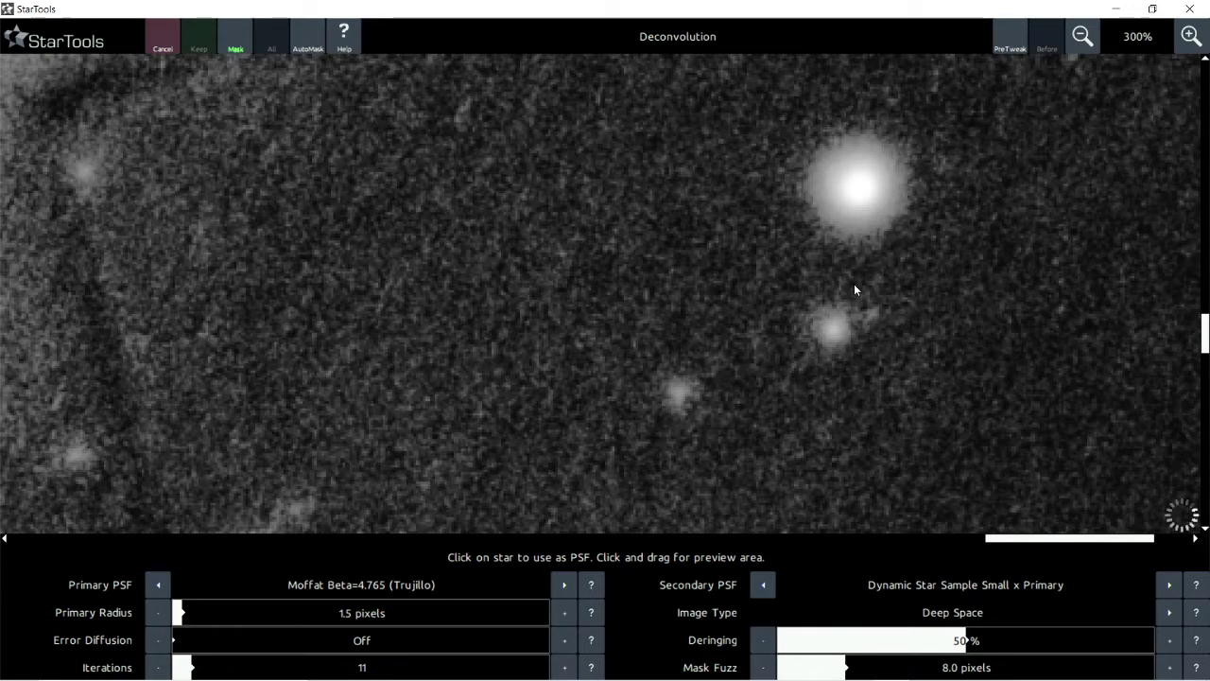
scroll(854, 182, "down", 2)
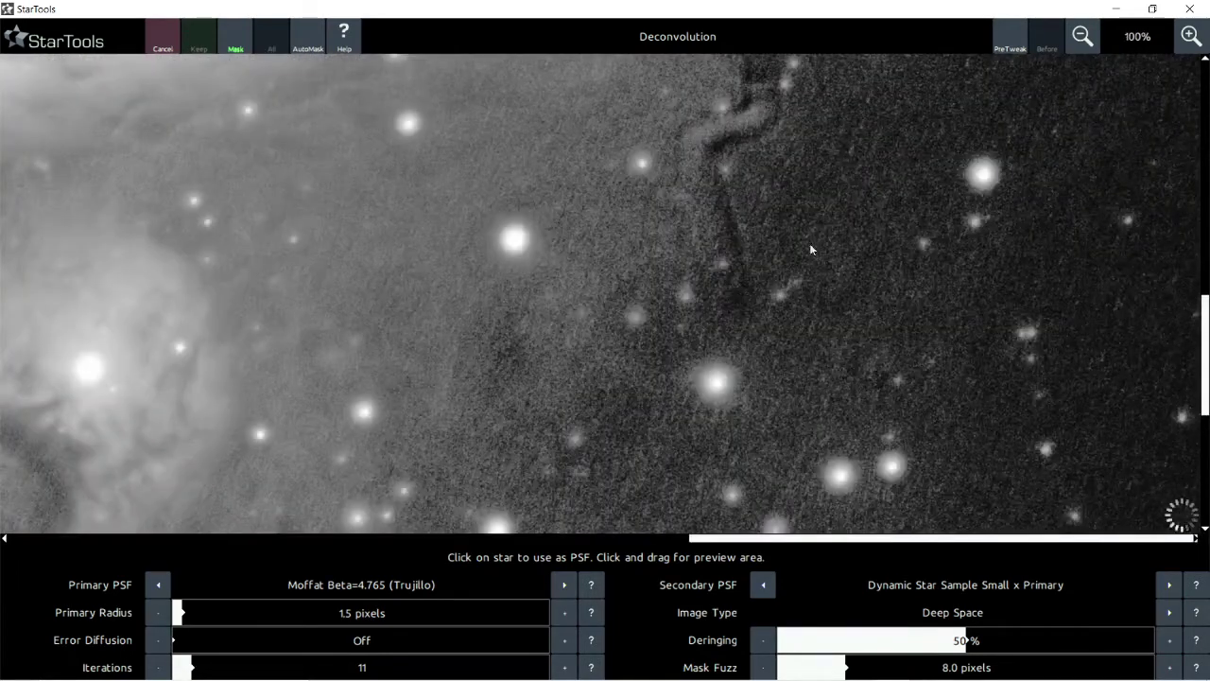
Step: Inspect the pair of bright stars below the dark squiggle-shaped feature up close, comparing their cores and halos
scroll(695, 357, "down", 1)
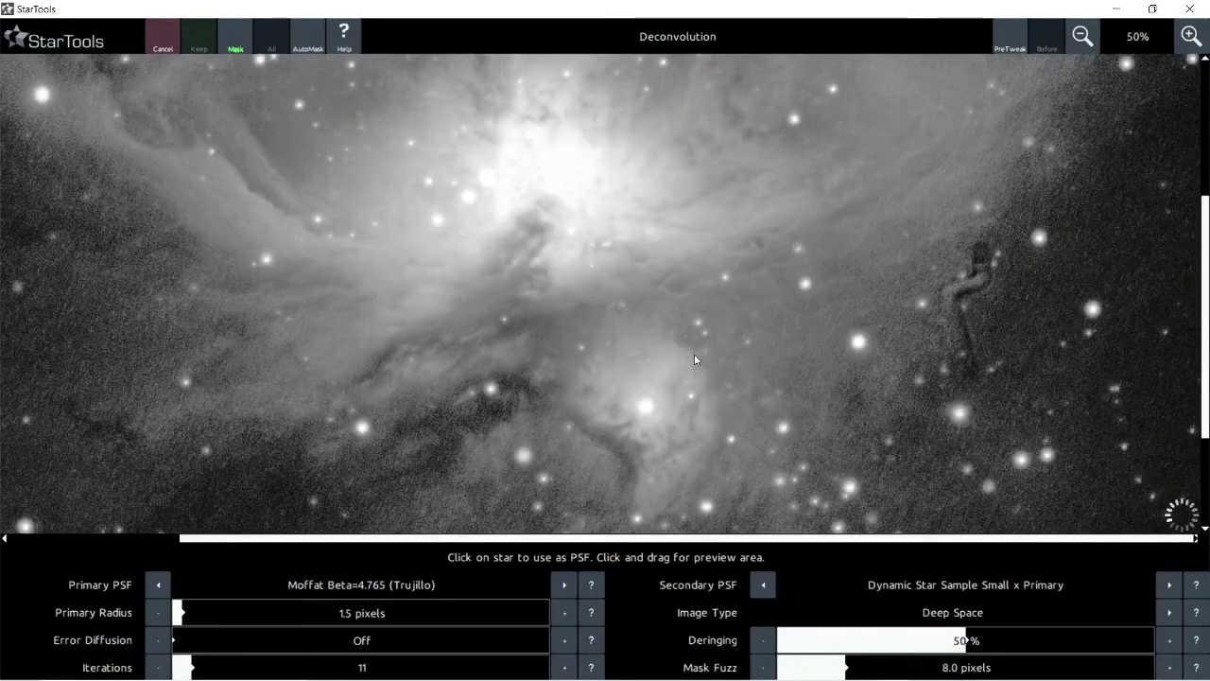
scroll(853, 355, "up", 1)
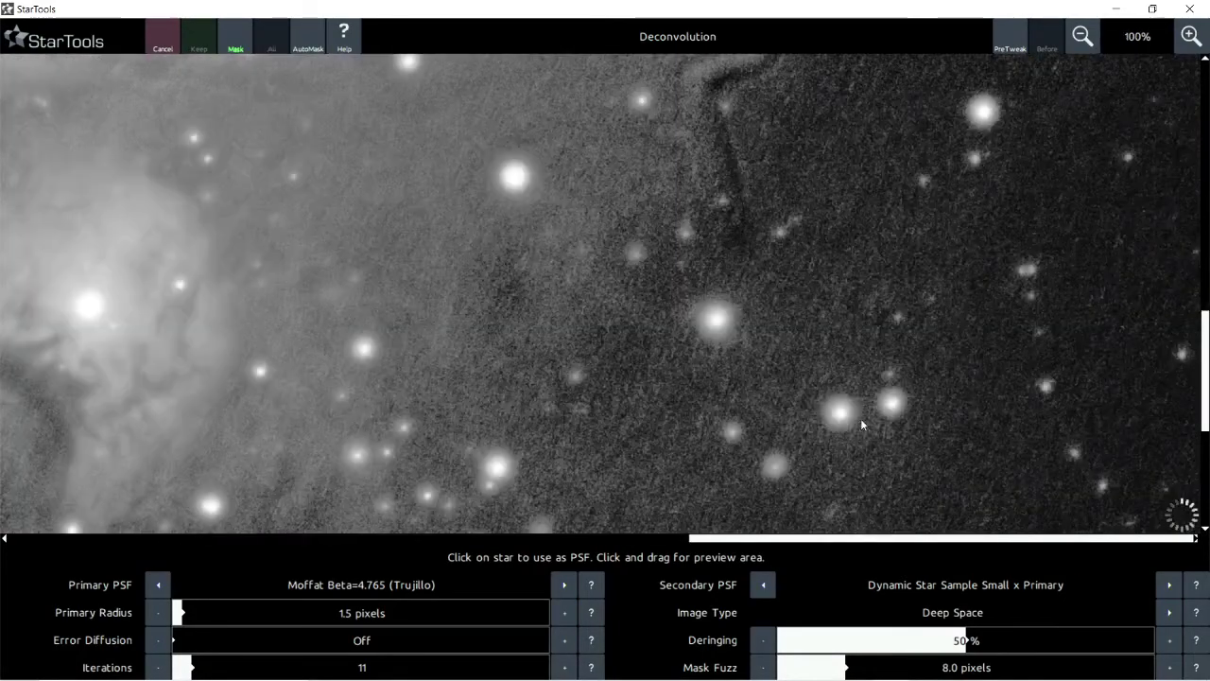
scroll(868, 422, "up", 1)
scroll(646, 303, "up", 1)
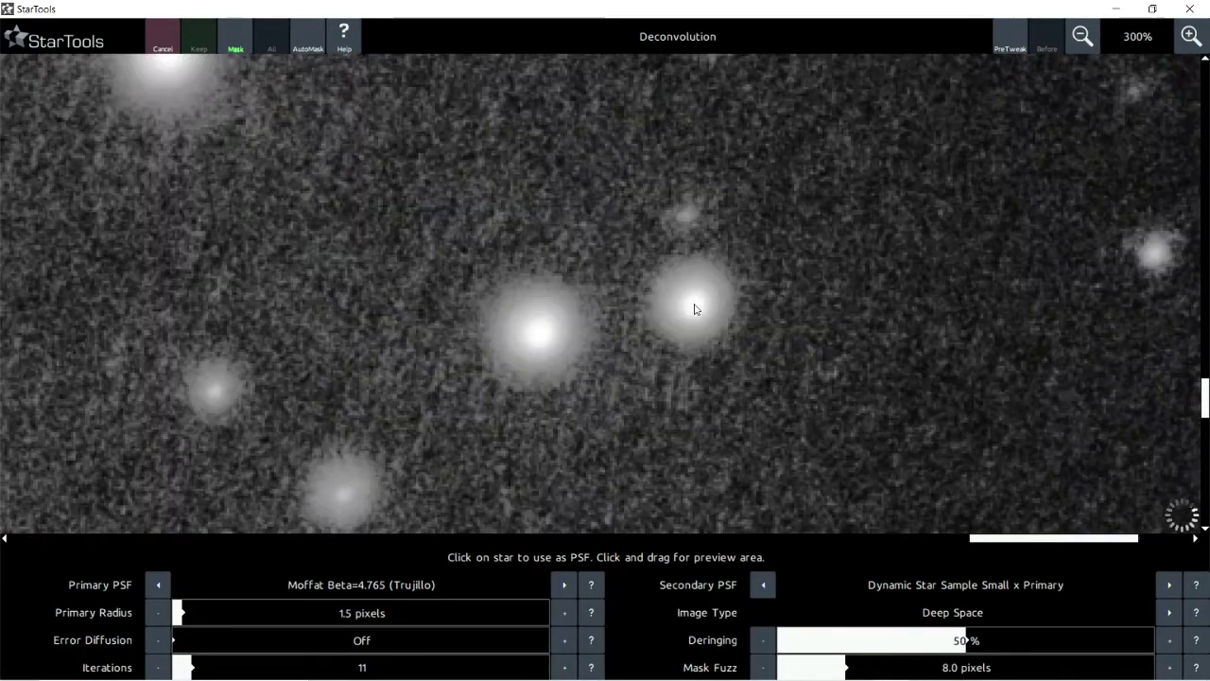
scroll(695, 307, "up", 1)
scroll(694, 308, "down", 4)
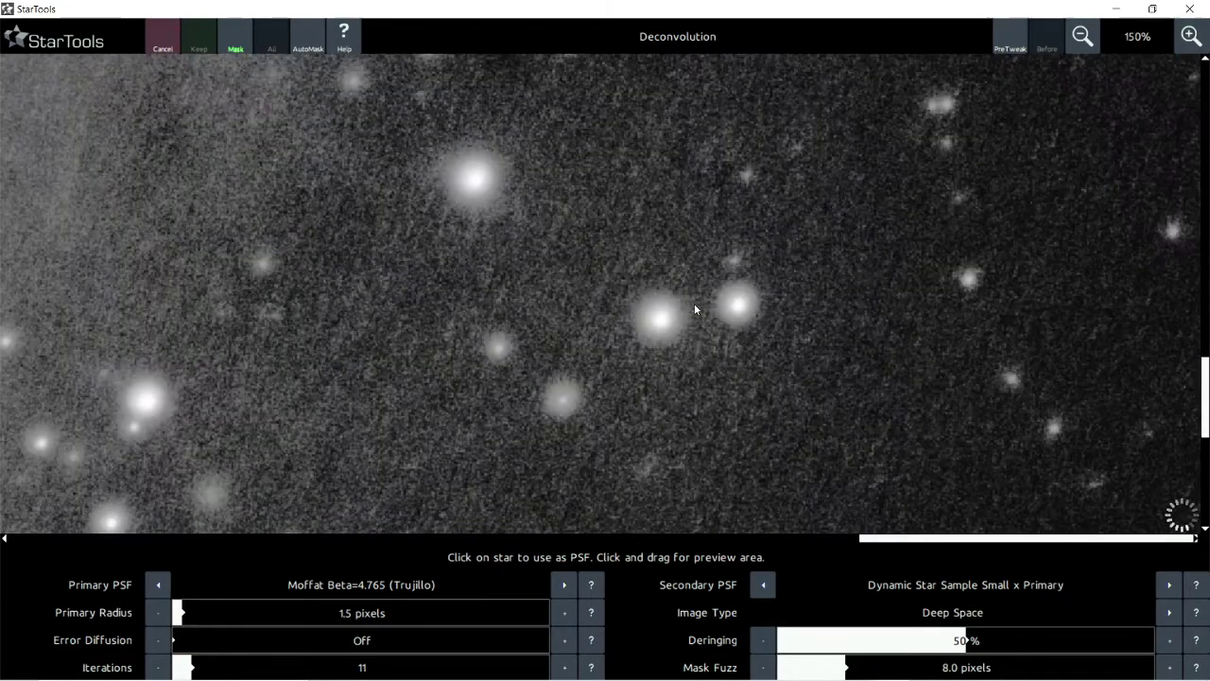
scroll(642, 331, "up", 4)
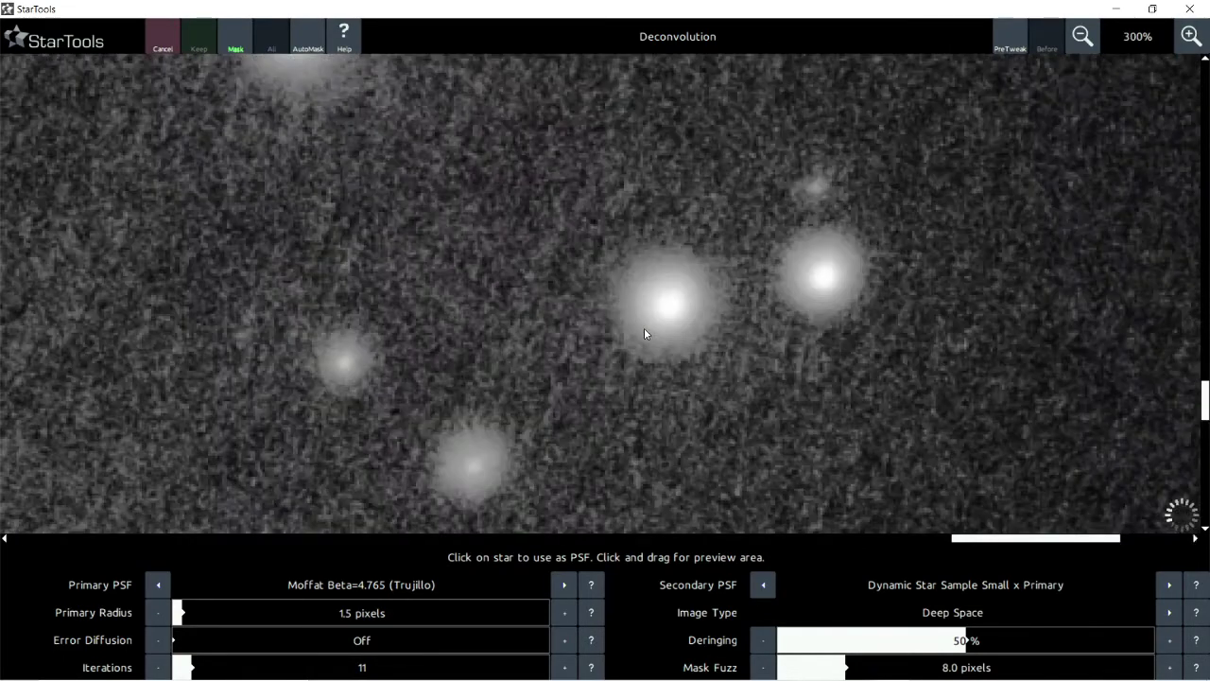
Step: Examine the pair of bright stars below the dark squiggle-shaped feature and the dark sky around that feature at different magnifications
scroll(669, 313, "down", 1)
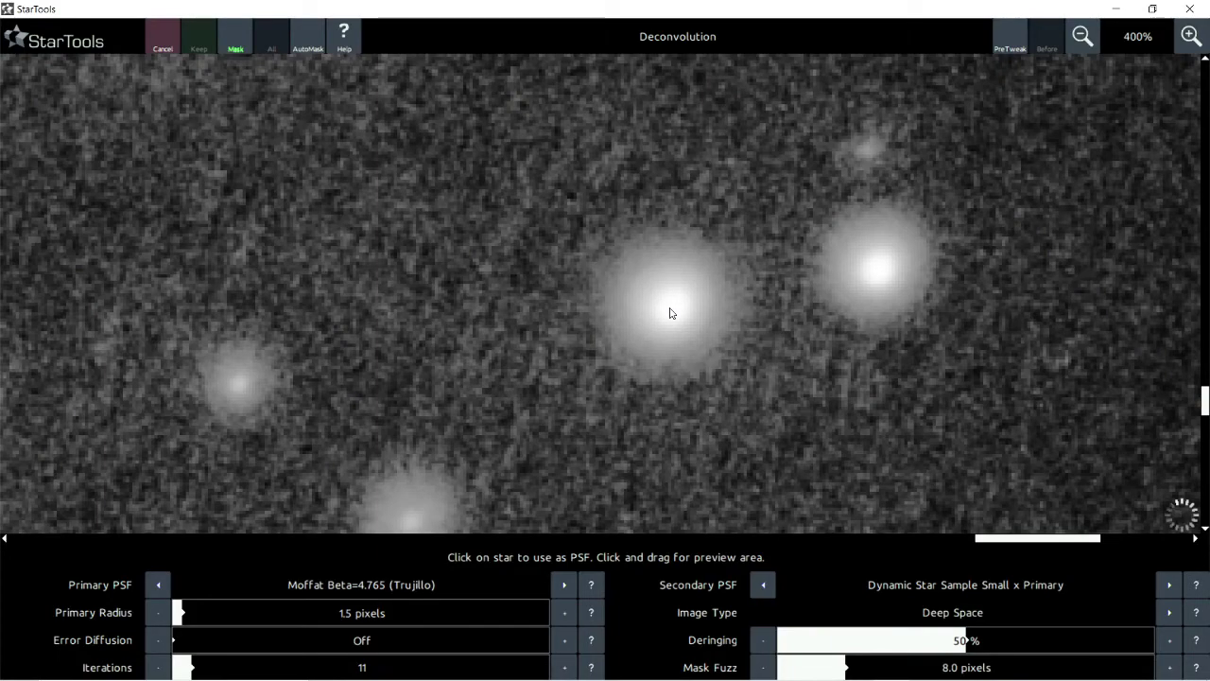
scroll(669, 313, "down", 3)
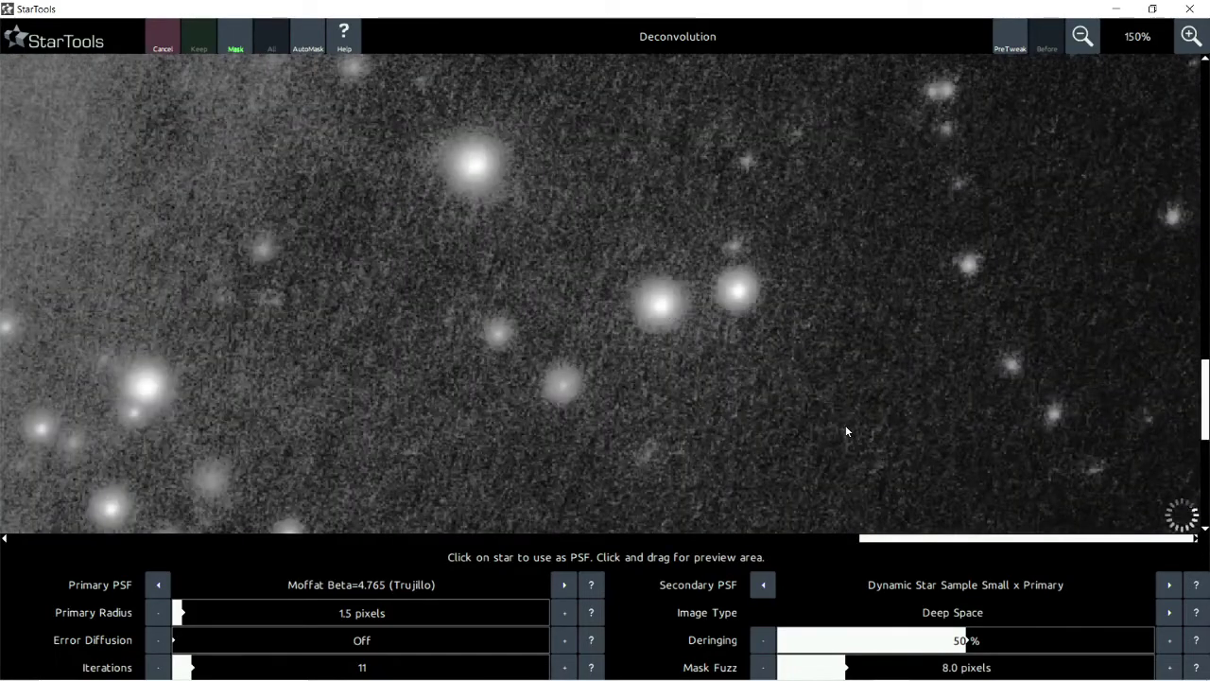
scroll(1100, 463, "down", 2)
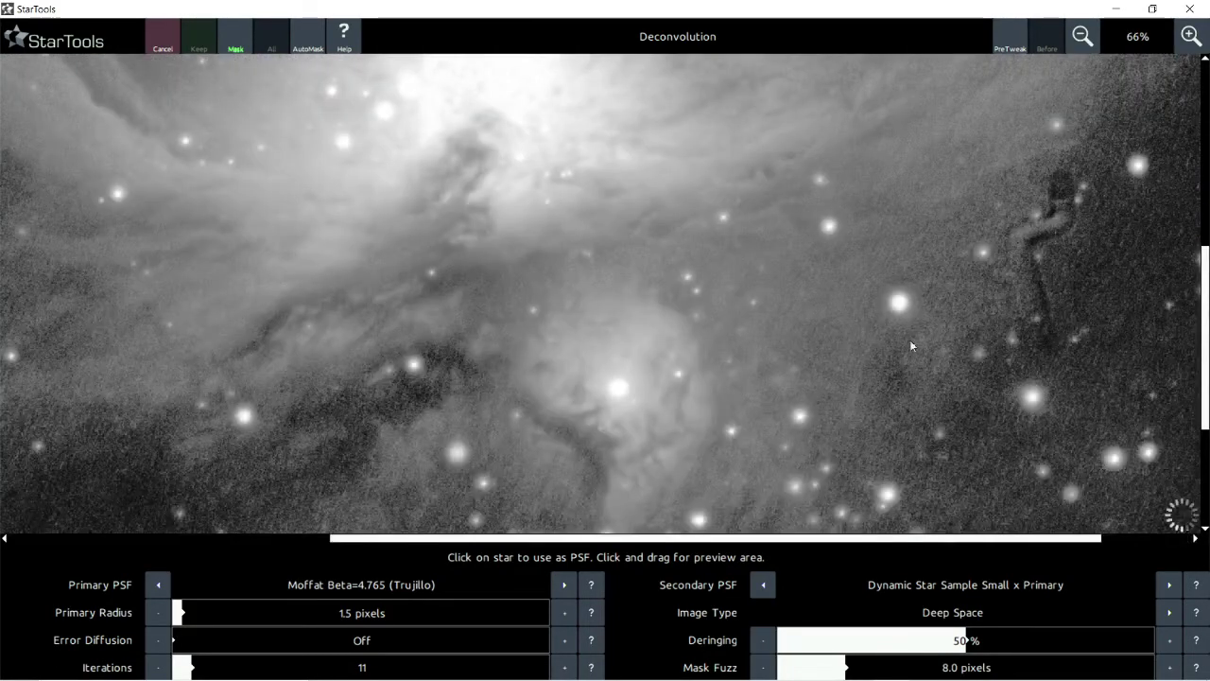
scroll(866, 291, "up", 2)
scroll(1125, 204, "up", 1)
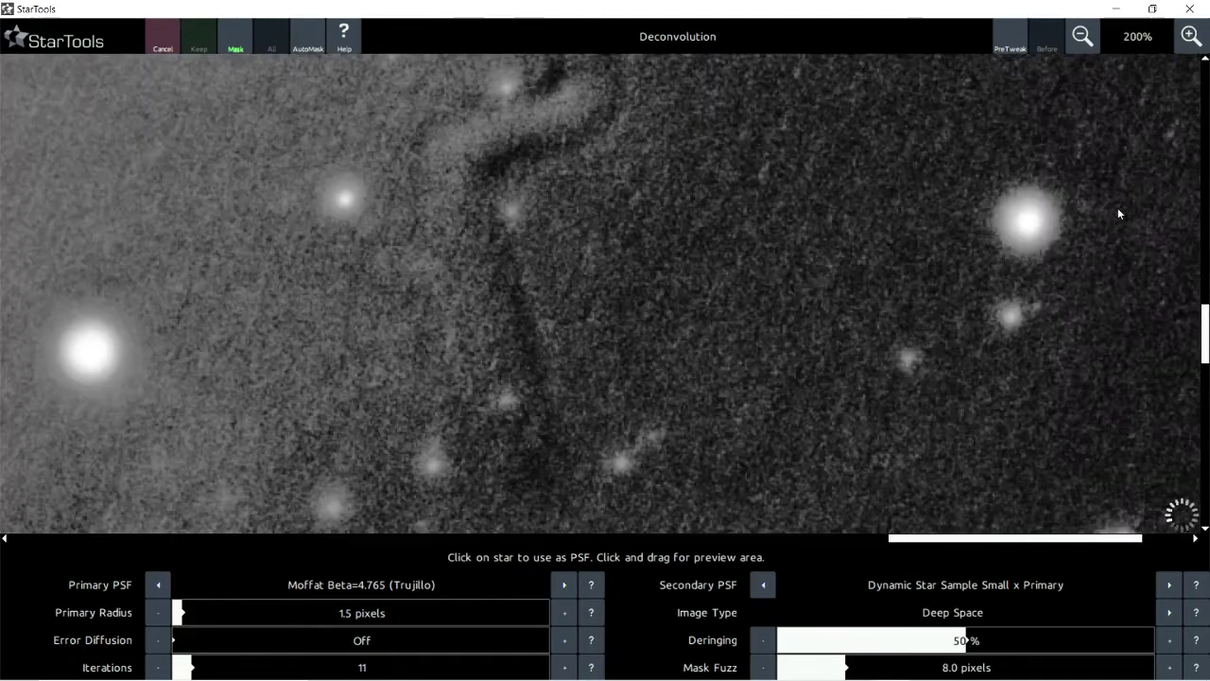
scroll(1016, 215, "up", 2)
scroll(1120, 221, "up", 1)
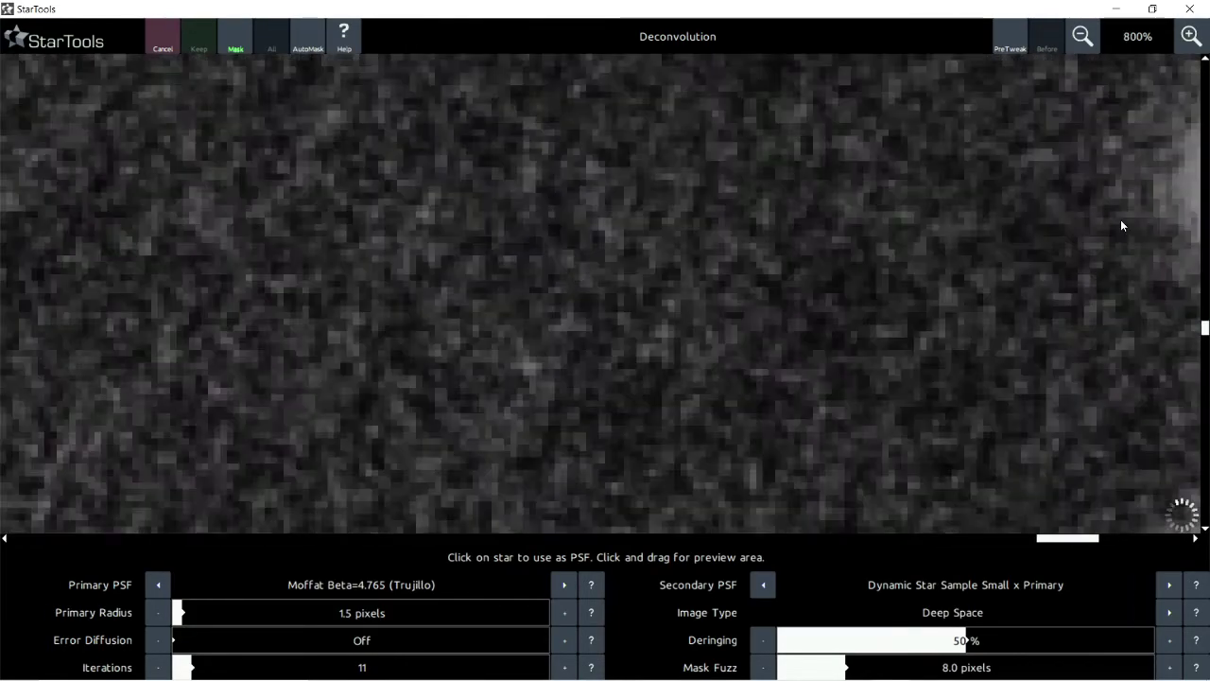
scroll(1119, 221, "down", 6)
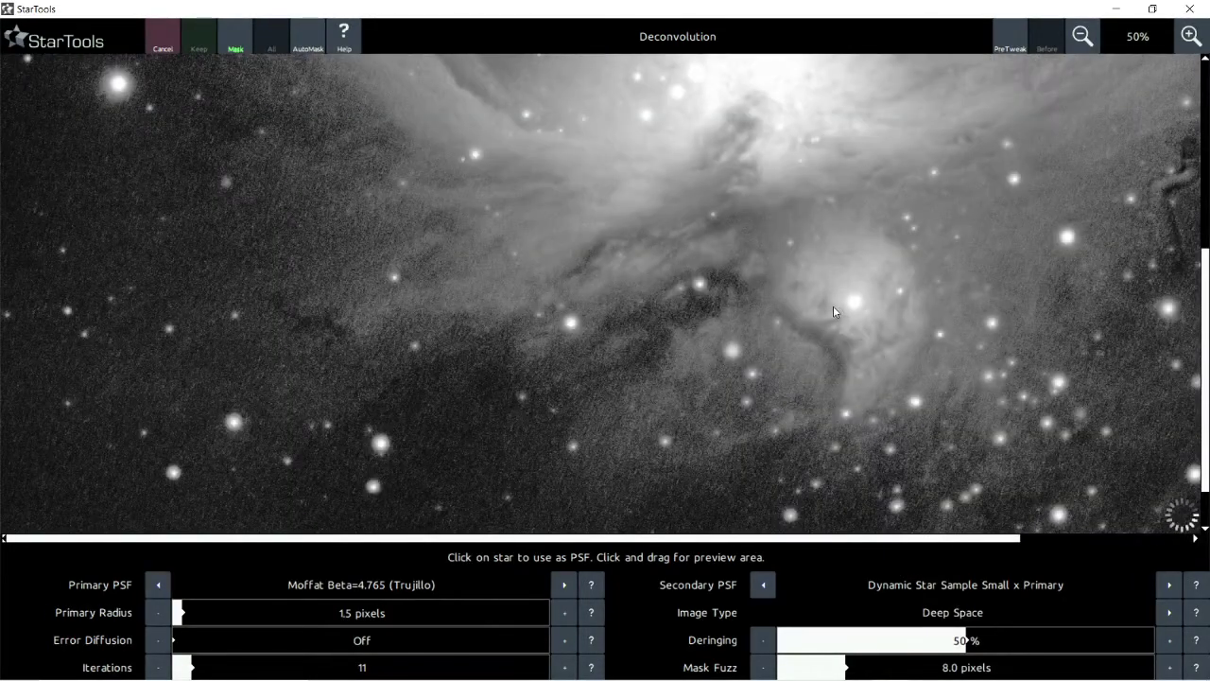
Step: Inspect the dense star field below the small round nebula, from wide views to close-ups of individual bright stars
scroll(837, 306, "up", 1)
scroll(896, 286, "up", 1)
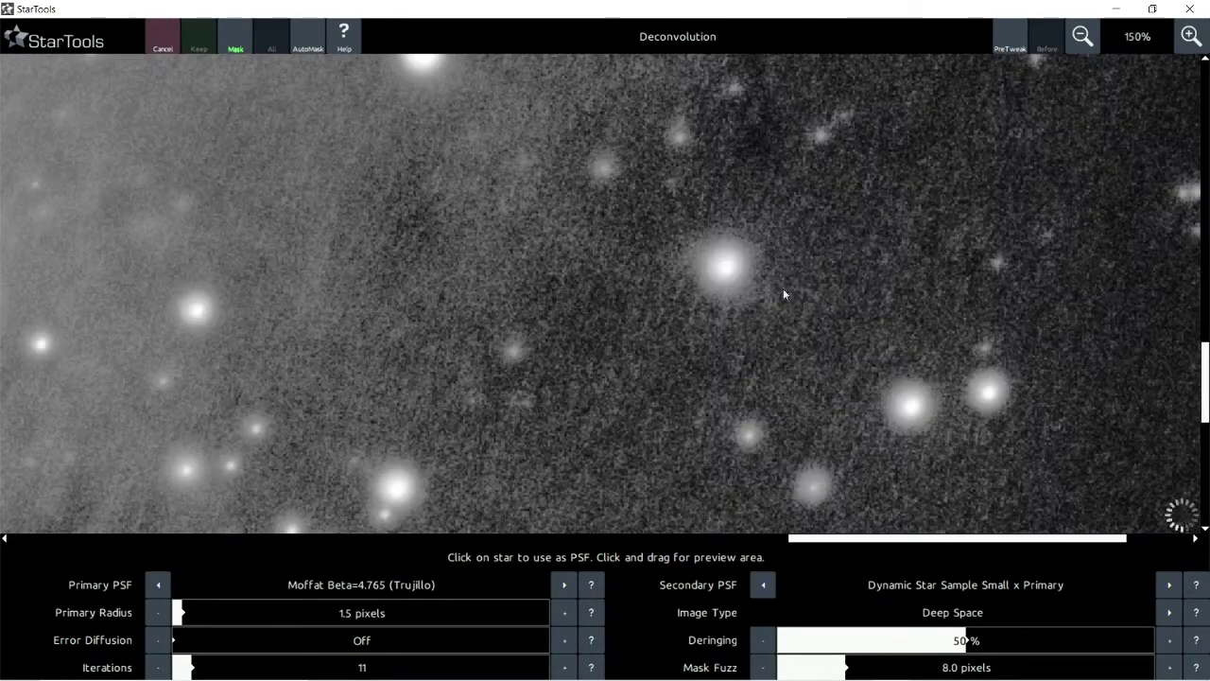
scroll(715, 262, "up", 1)
scroll(714, 257, "down", 3)
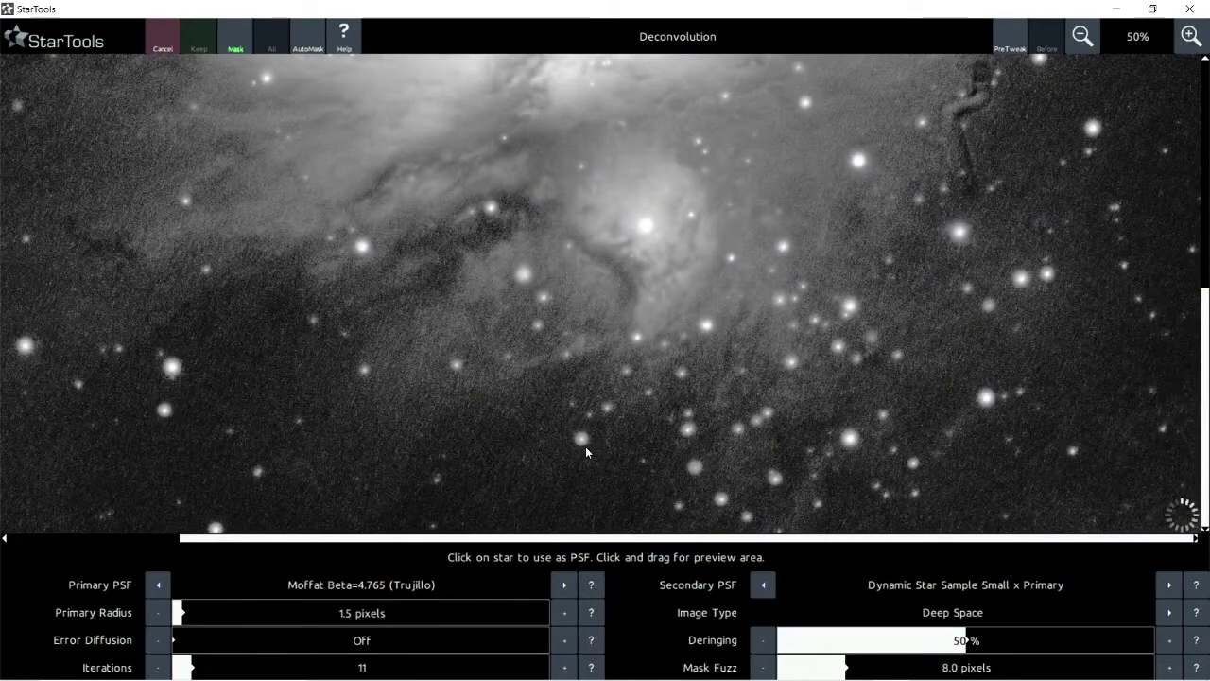
scroll(577, 445, "up", 1)
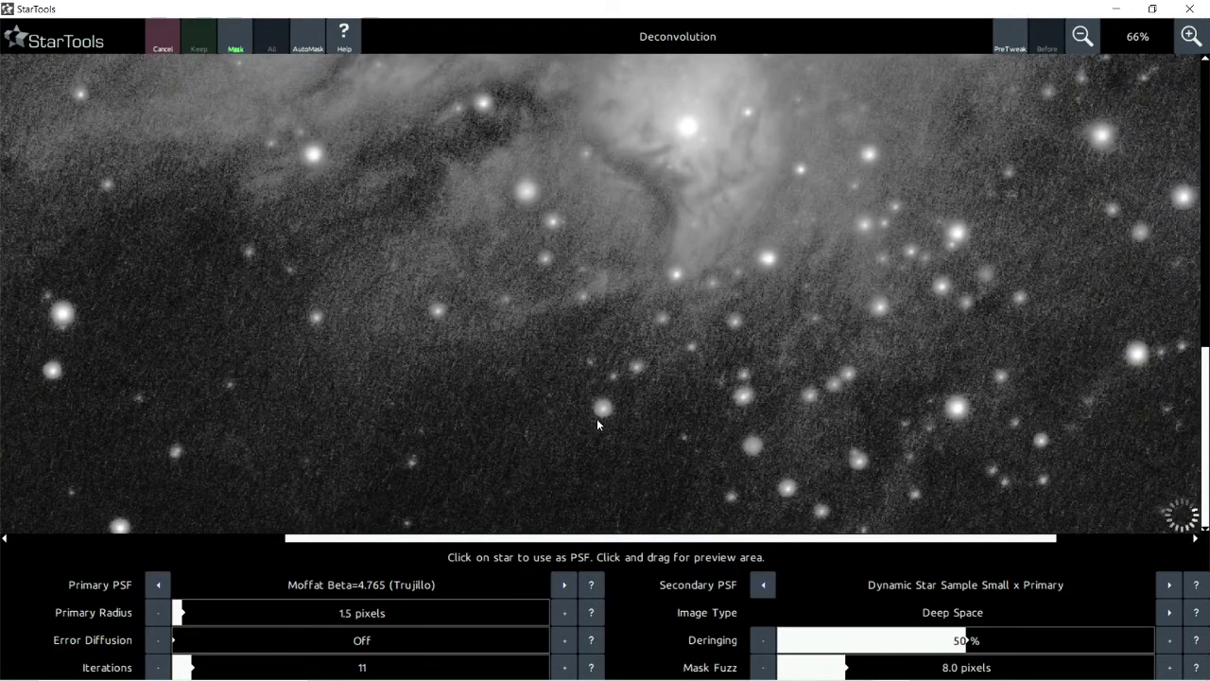
scroll(597, 418, "up", 1)
scroll(596, 417, "down", 3)
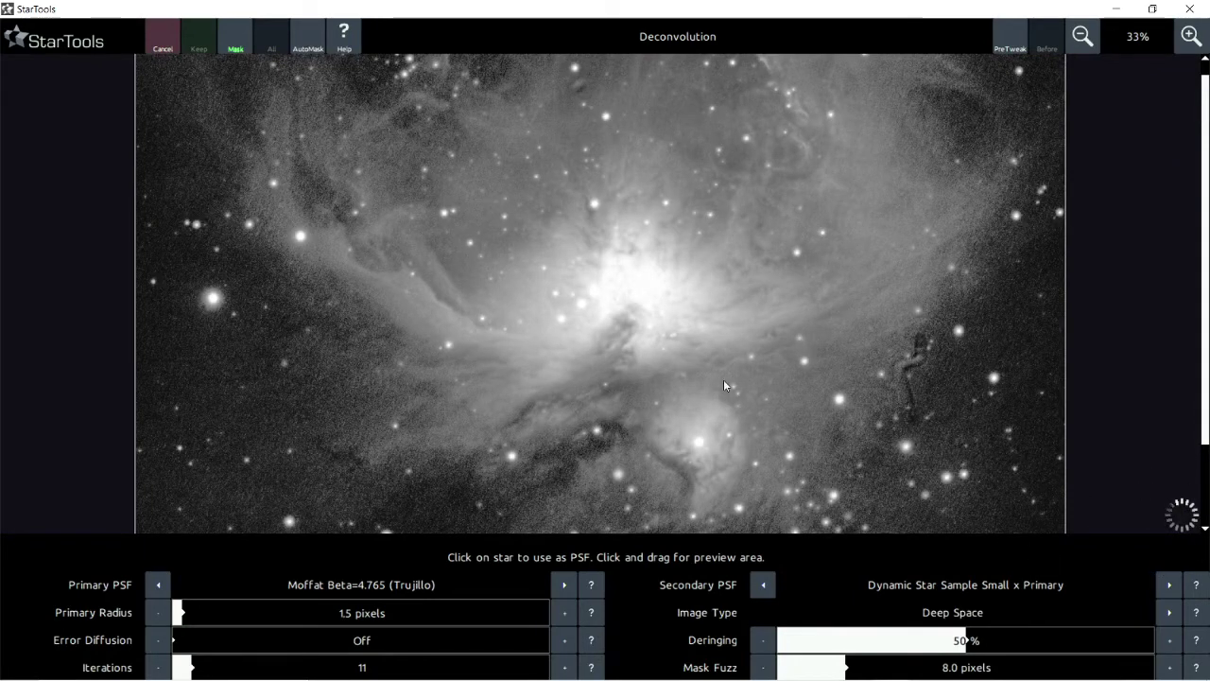
scroll(723, 379, "up", 2)
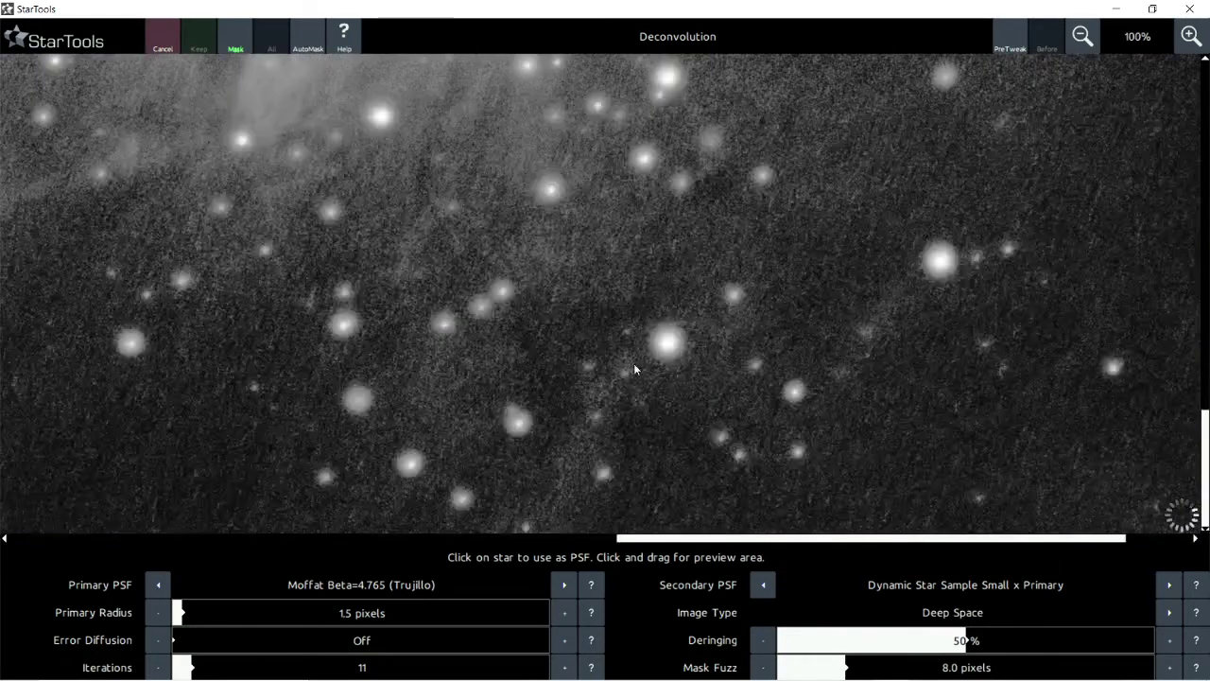
scroll(633, 299, "up", 1)
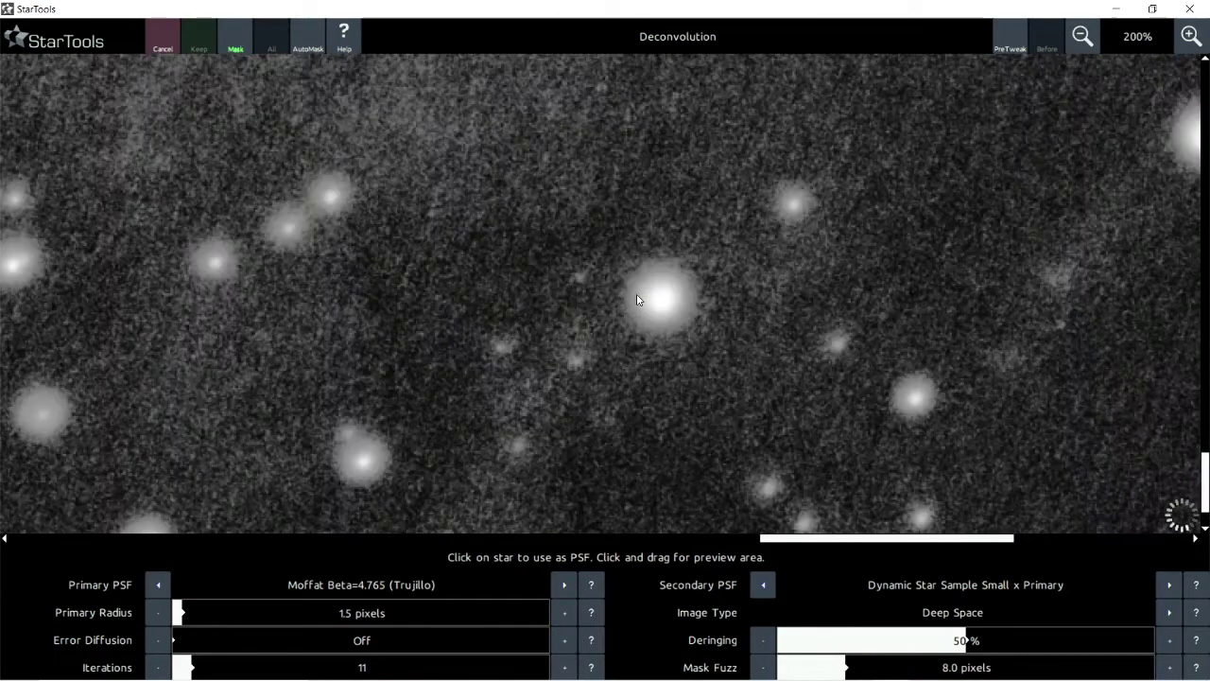
scroll(636, 300, "down", 3)
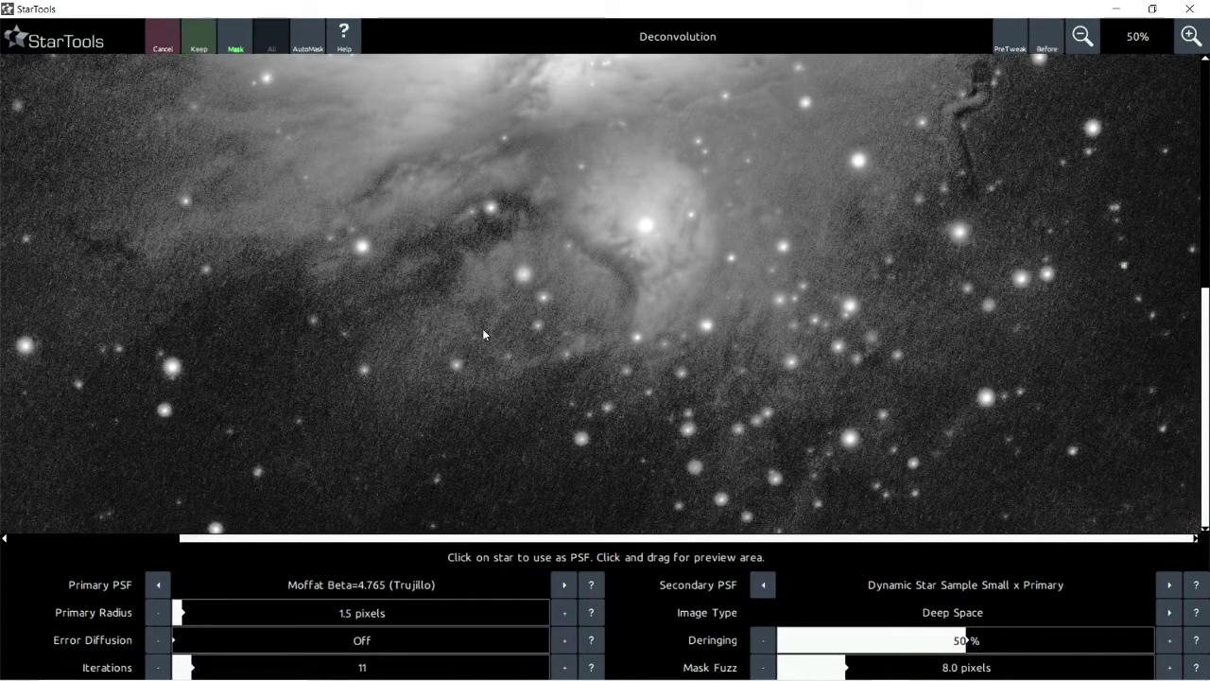
Step: Compare the image before and after deconvolution on the field stars and inside the small round nebula, and keep the result
scroll(819, 443, "up", 1)
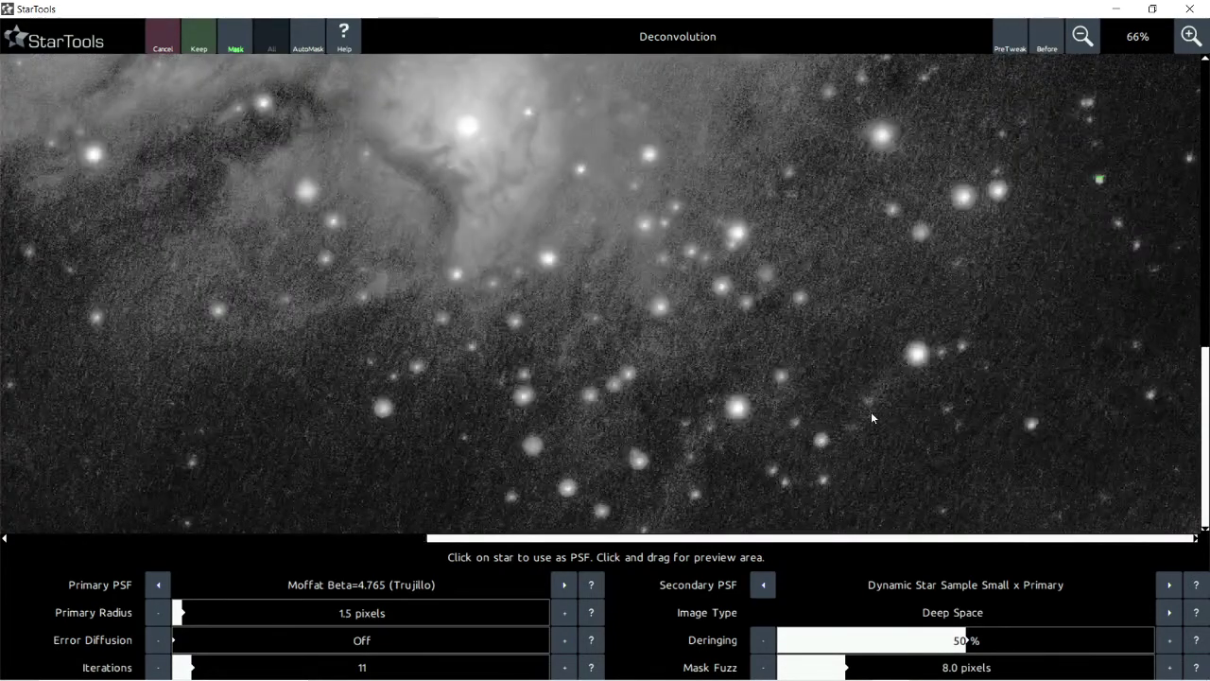
scroll(875, 408, "up", 2)
scroll(323, 111, "up", 1)
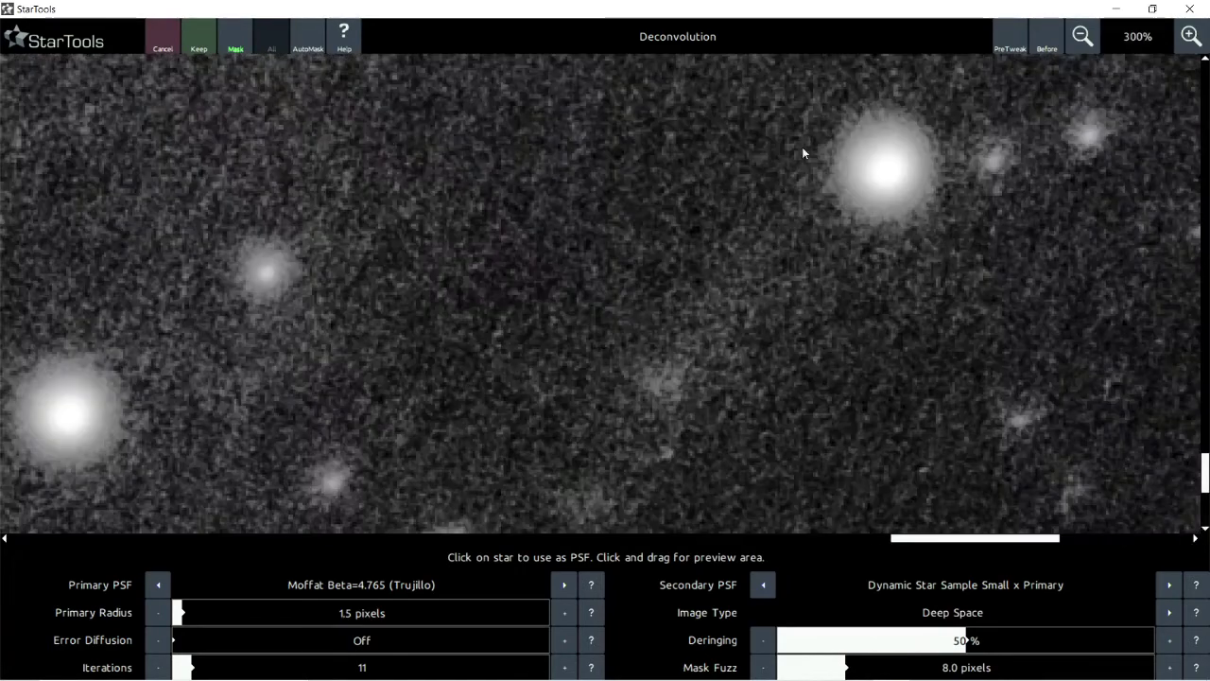
left_click(1046, 48)
scroll(712, 201, "down", 3)
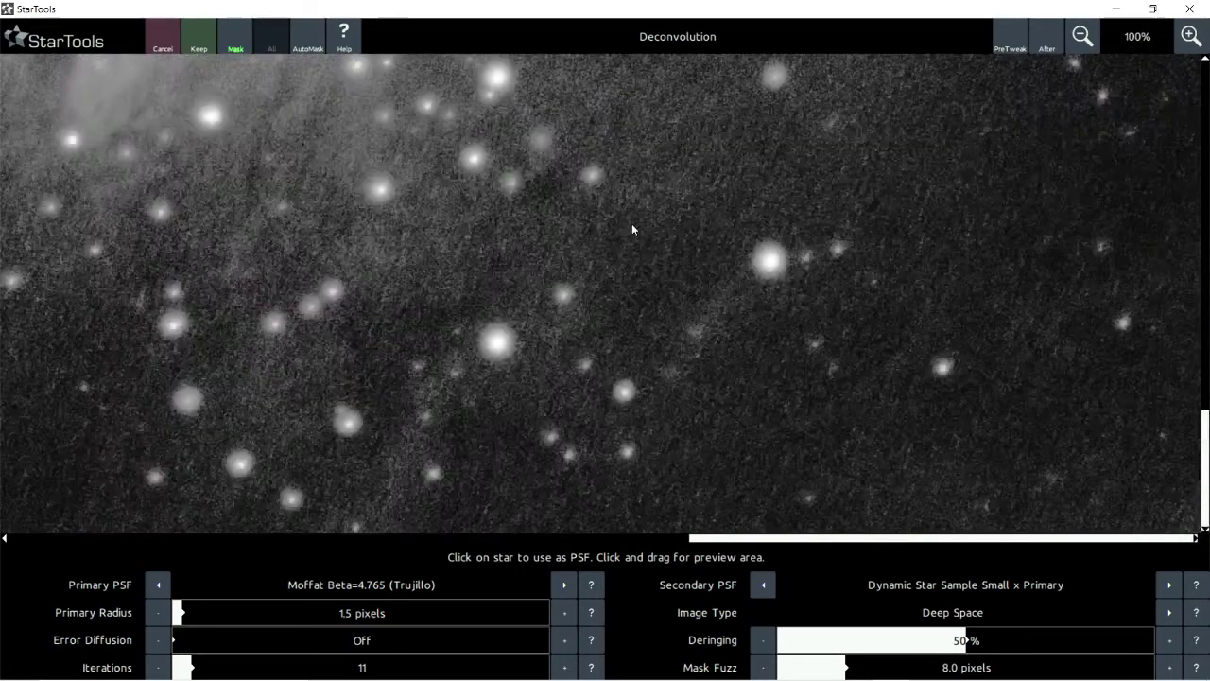
scroll(800, 262, "up", 5)
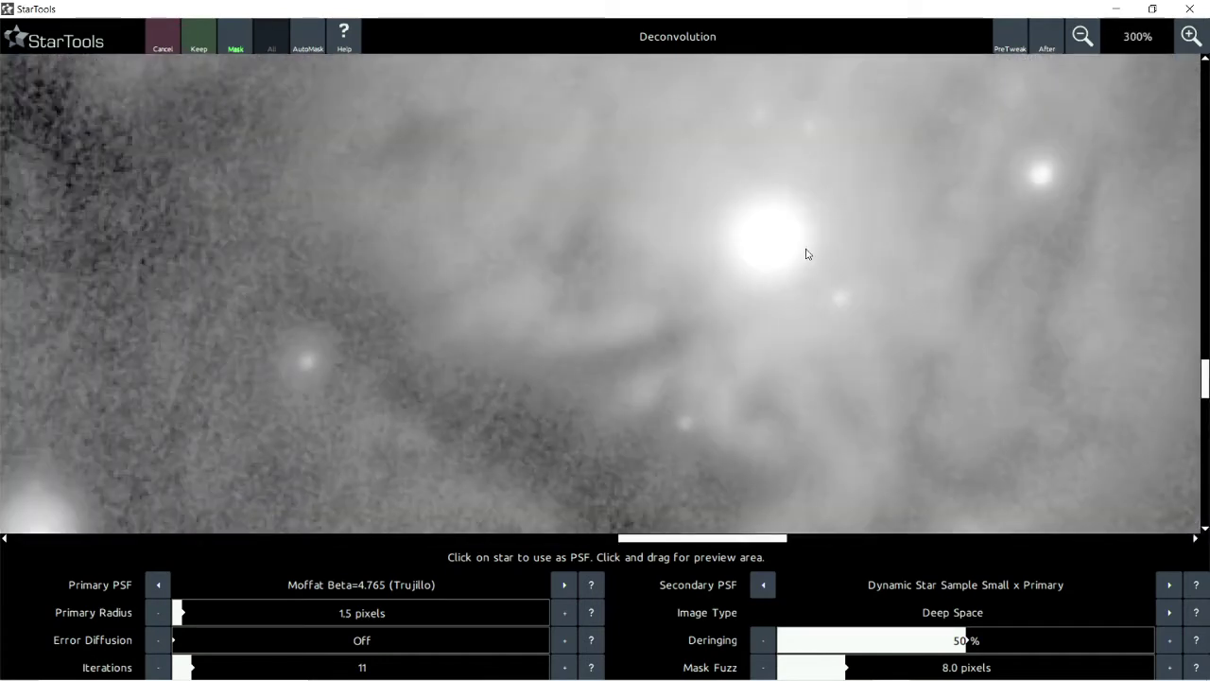
scroll(999, 188, "down", 2)
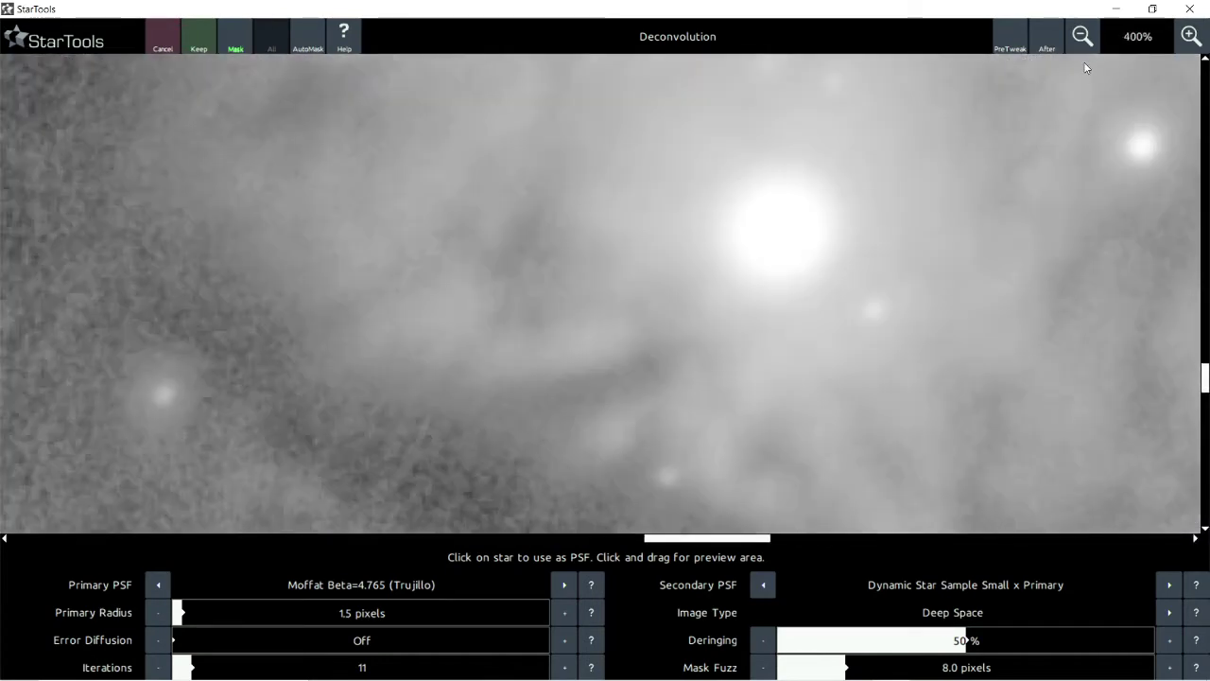
left_click(1044, 41)
left_click(1044, 41)
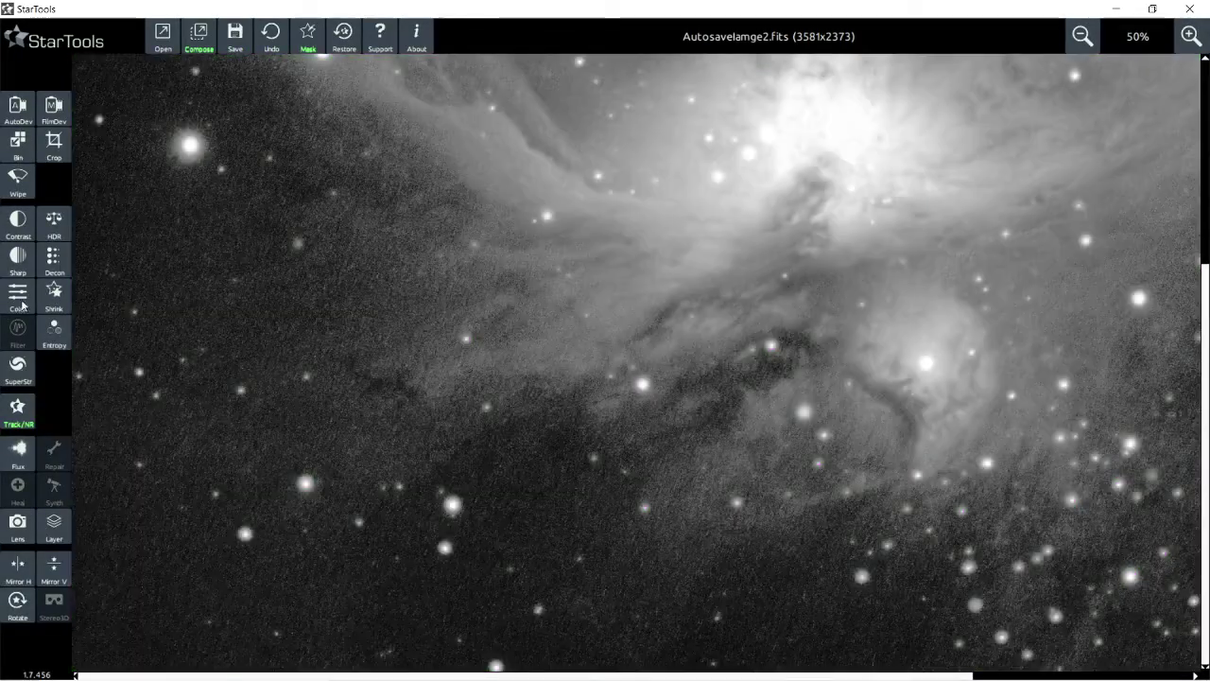
Step: Start color calibration with the mask filled so that it covers all pixels
left_click(24, 301)
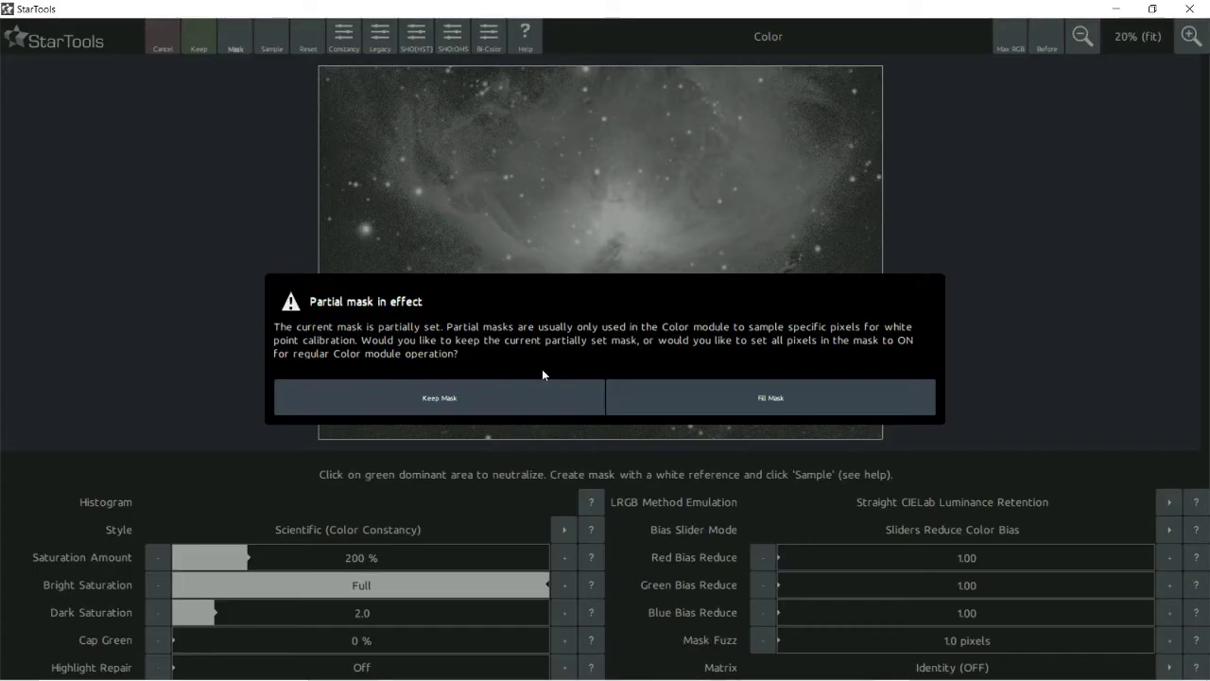
left_click(738, 404)
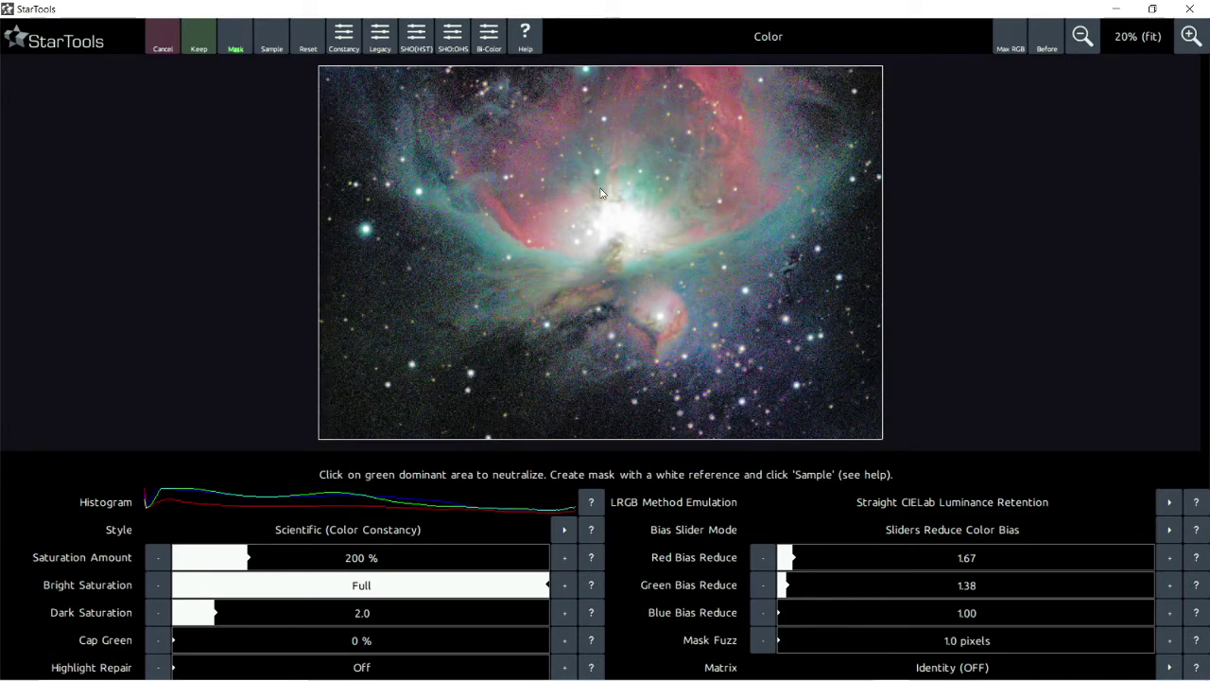
Step: Examine the initial color balance of the nebula, its bright core and the surrounding stars in close-up and as a whole
scroll(562, 183, "up", 1)
scroll(578, 252, "up", 1)
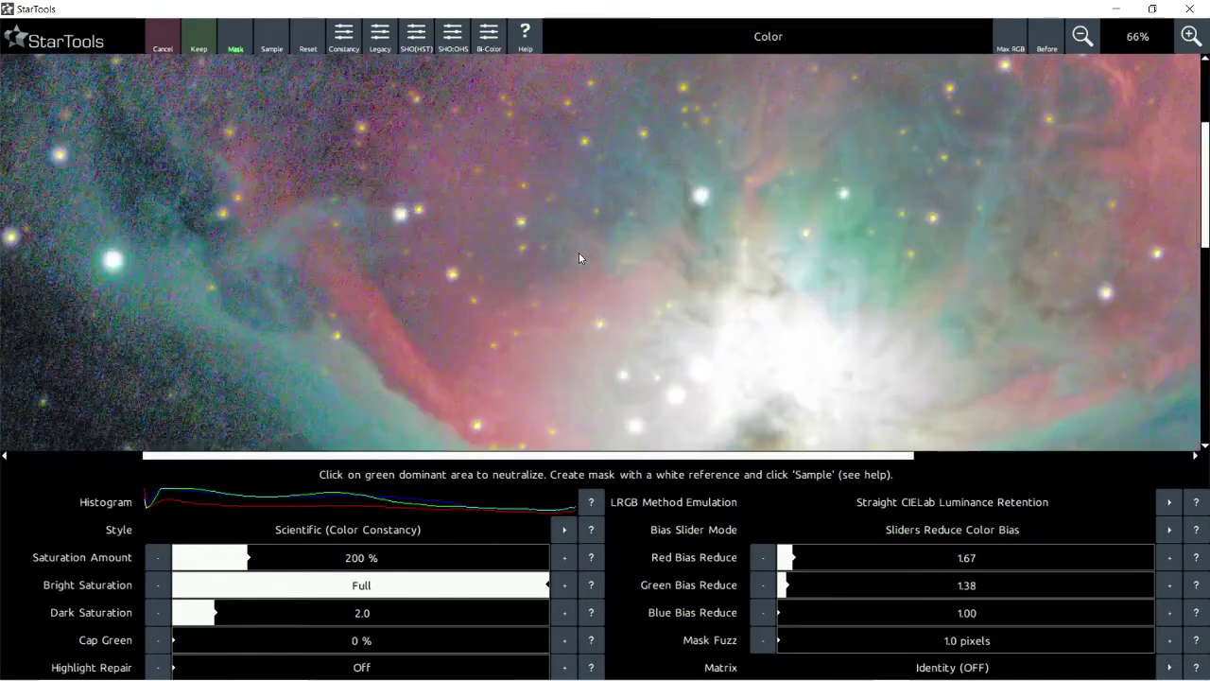
scroll(579, 253, "down", 2)
scroll(579, 253, "down", 1)
scroll(580, 254, "up", 1)
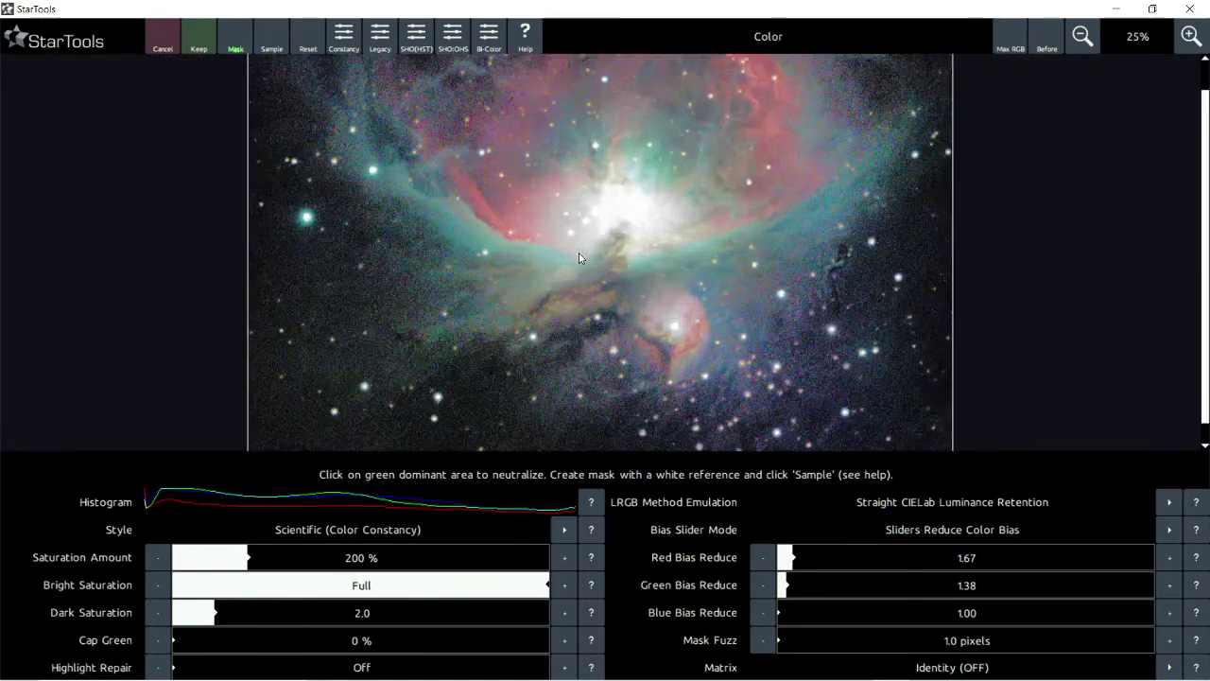
scroll(579, 253, "up", 1)
scroll(636, 212, "down", 4)
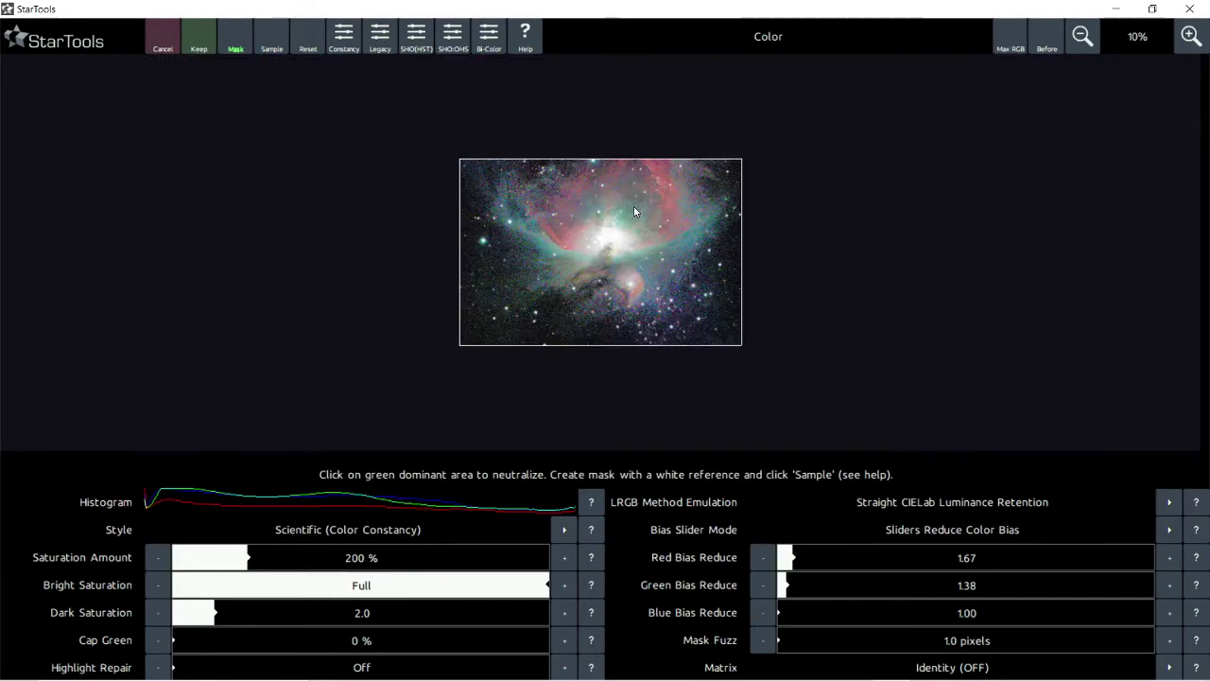
scroll(598, 185, "up", 4)
scroll(597, 186, "down", 2)
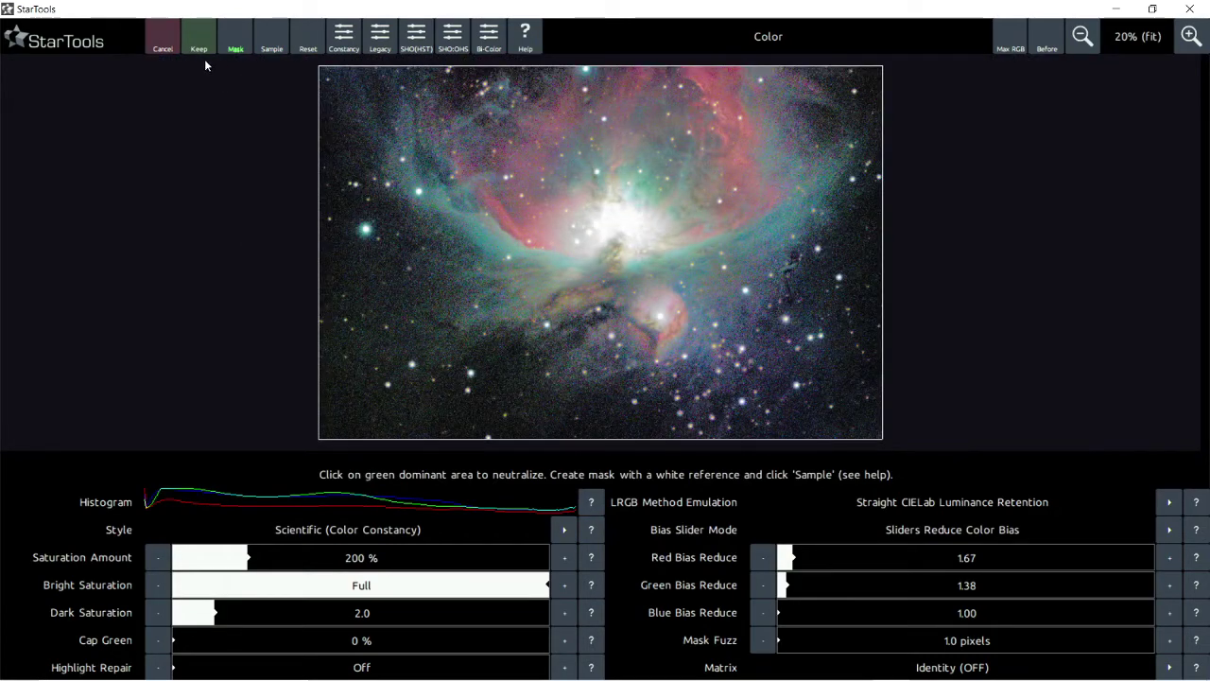
Step: Replace the full mask with an auto-generated Stars mask and sample it as the white reference for the color balance
left_click(236, 43)
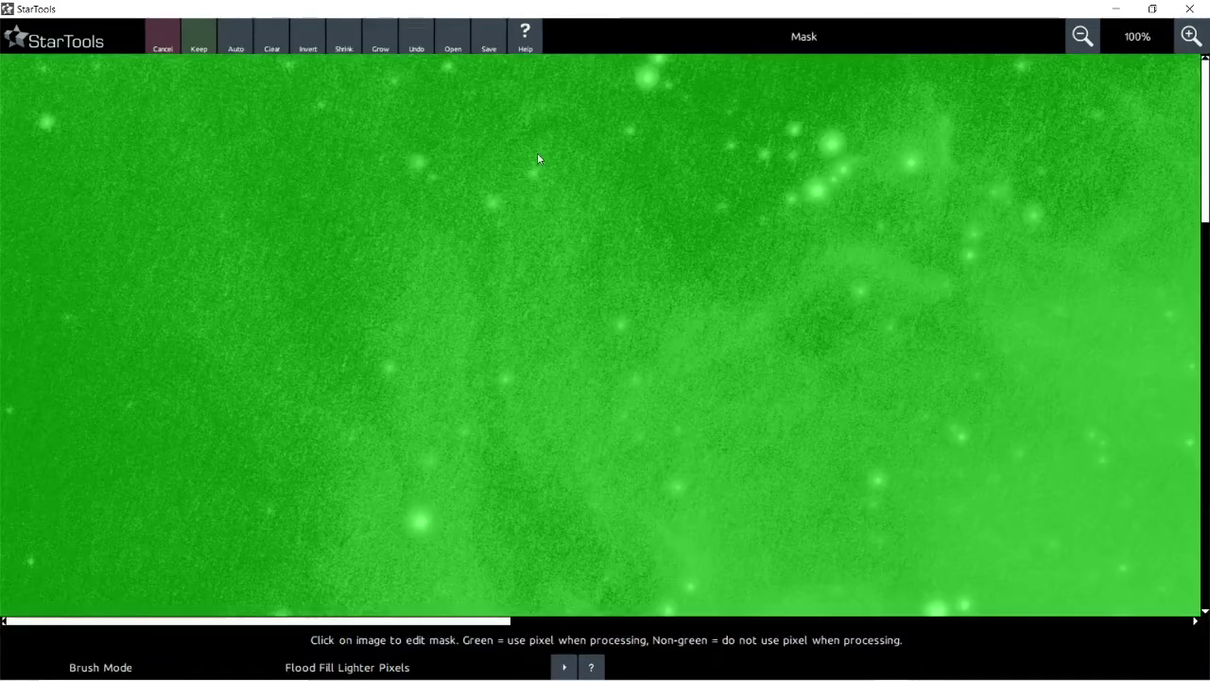
left_click(236, 45)
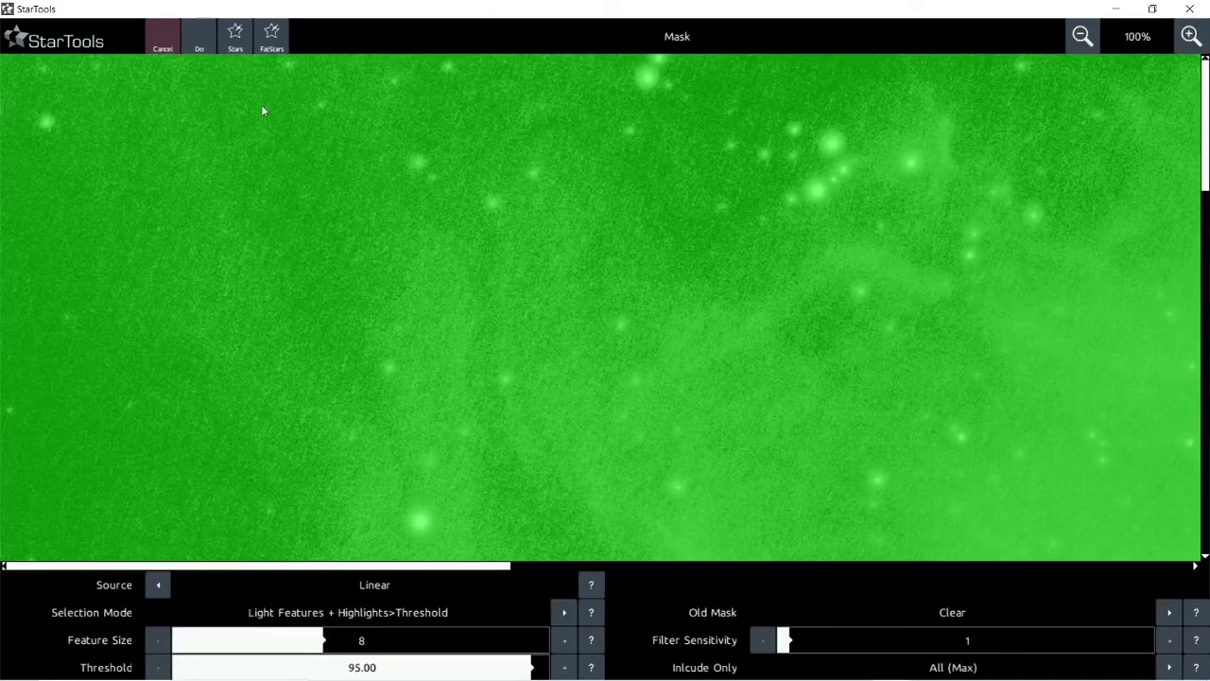
left_click(241, 39)
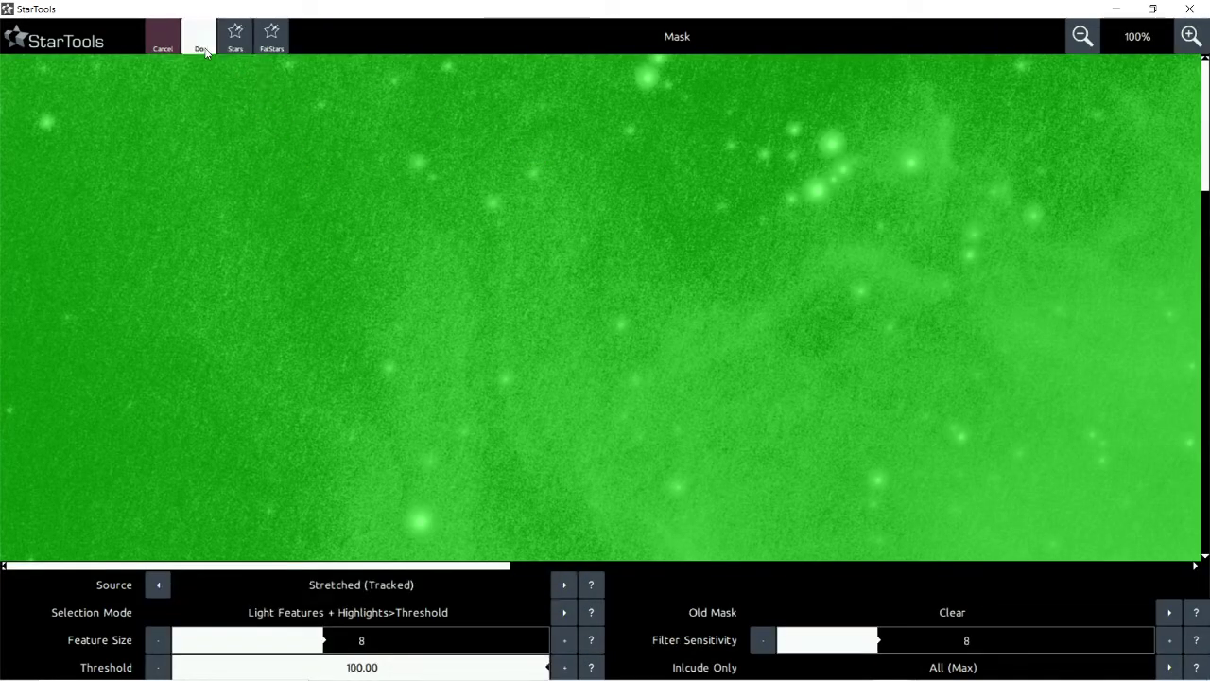
left_click(199, 38)
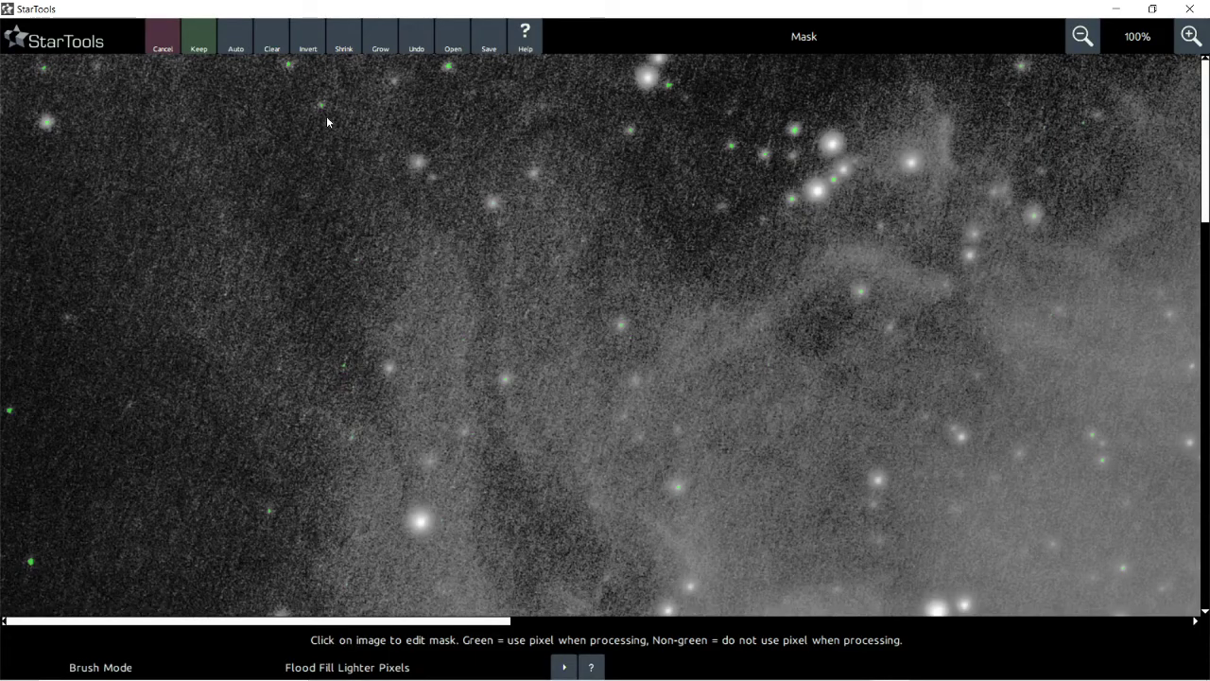
scroll(586, 300, "down", 1)
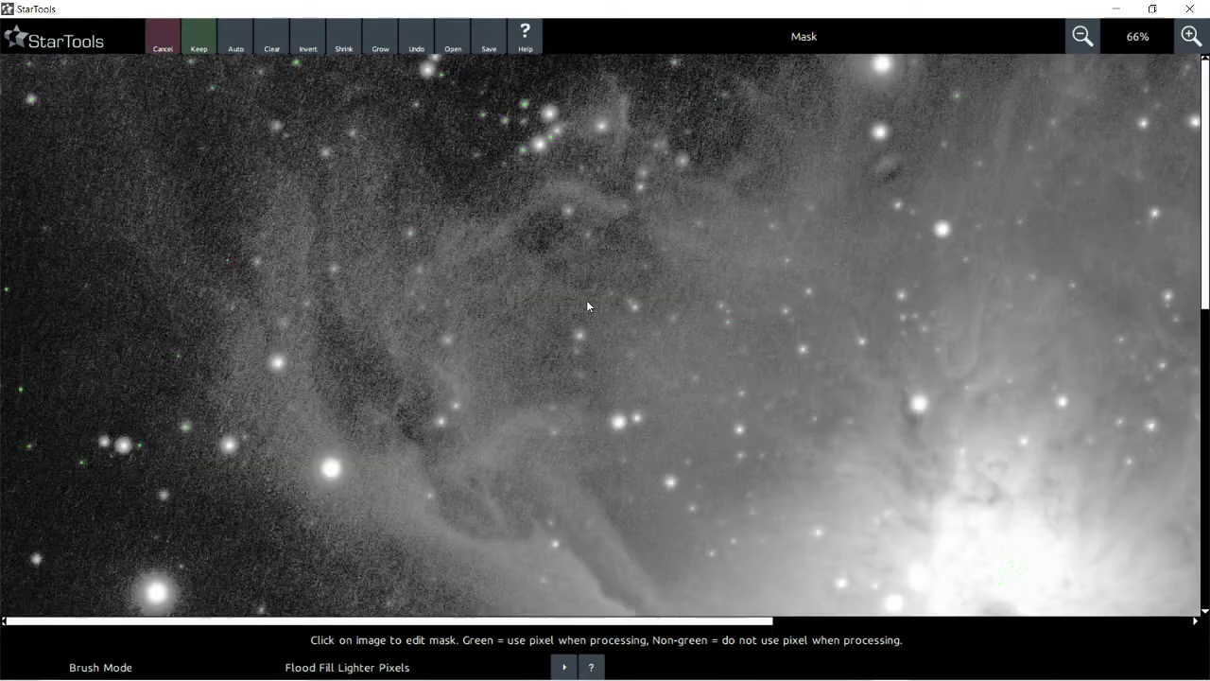
left_click(196, 50)
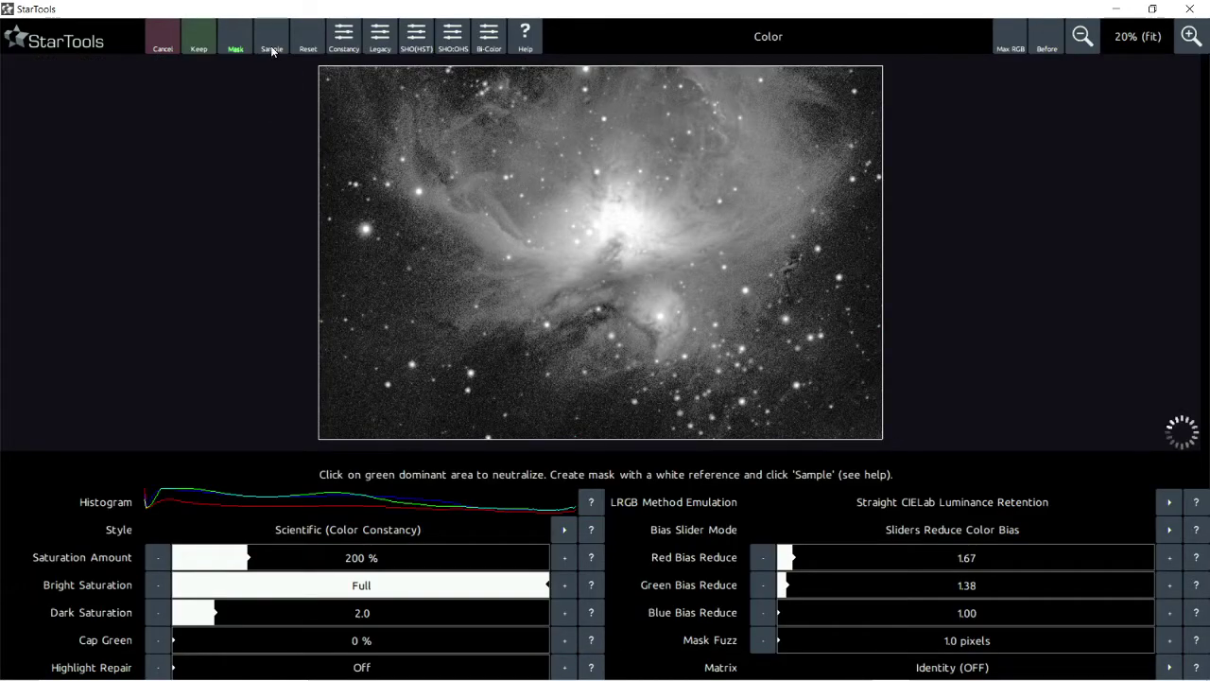
left_click(271, 45)
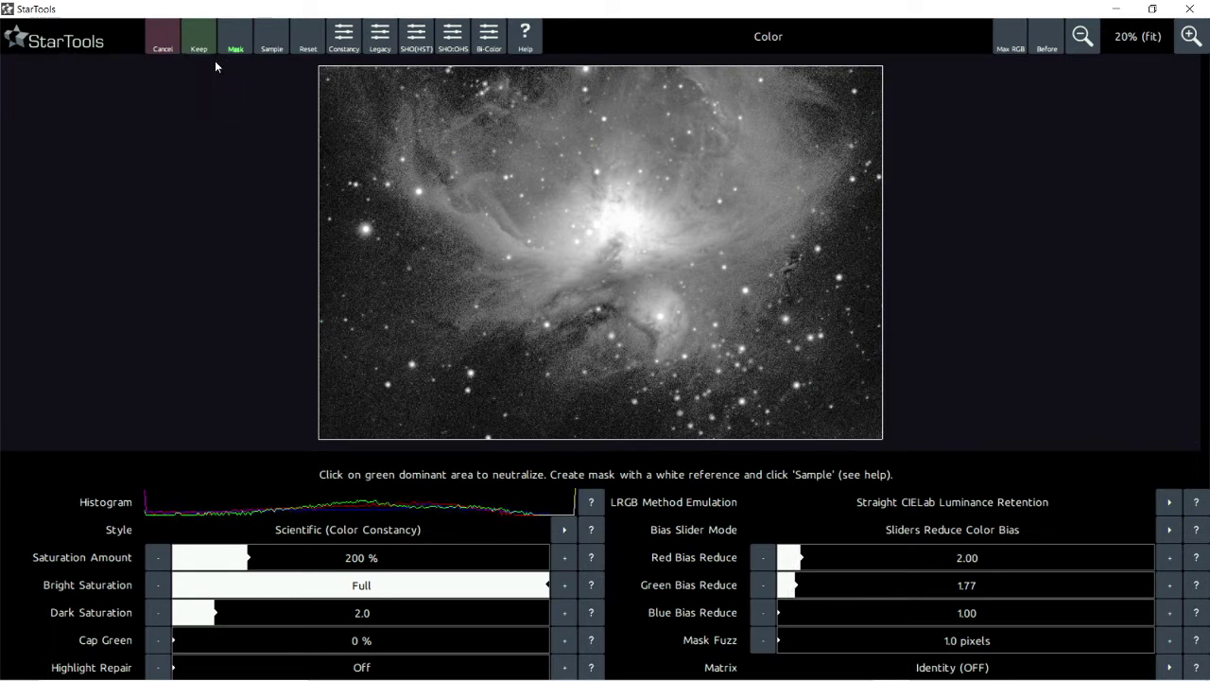
Step: Clear the star mask and invert it so the color calibration applies to the whole image
left_click(235, 42)
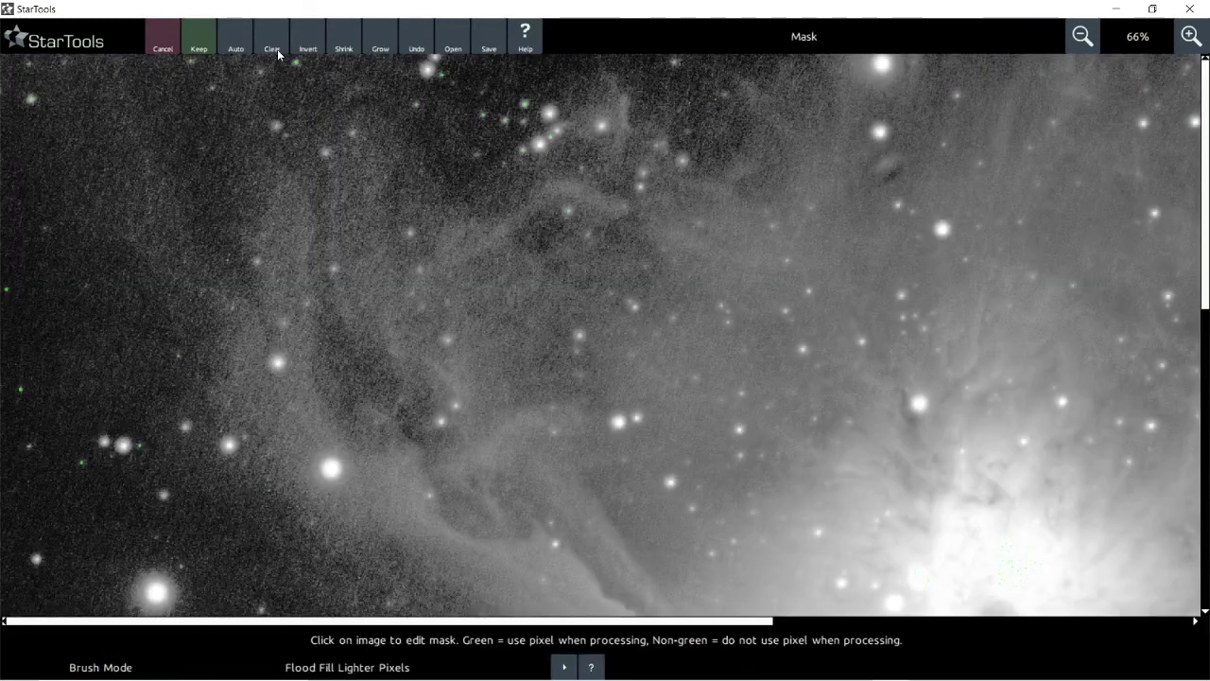
left_click(309, 48)
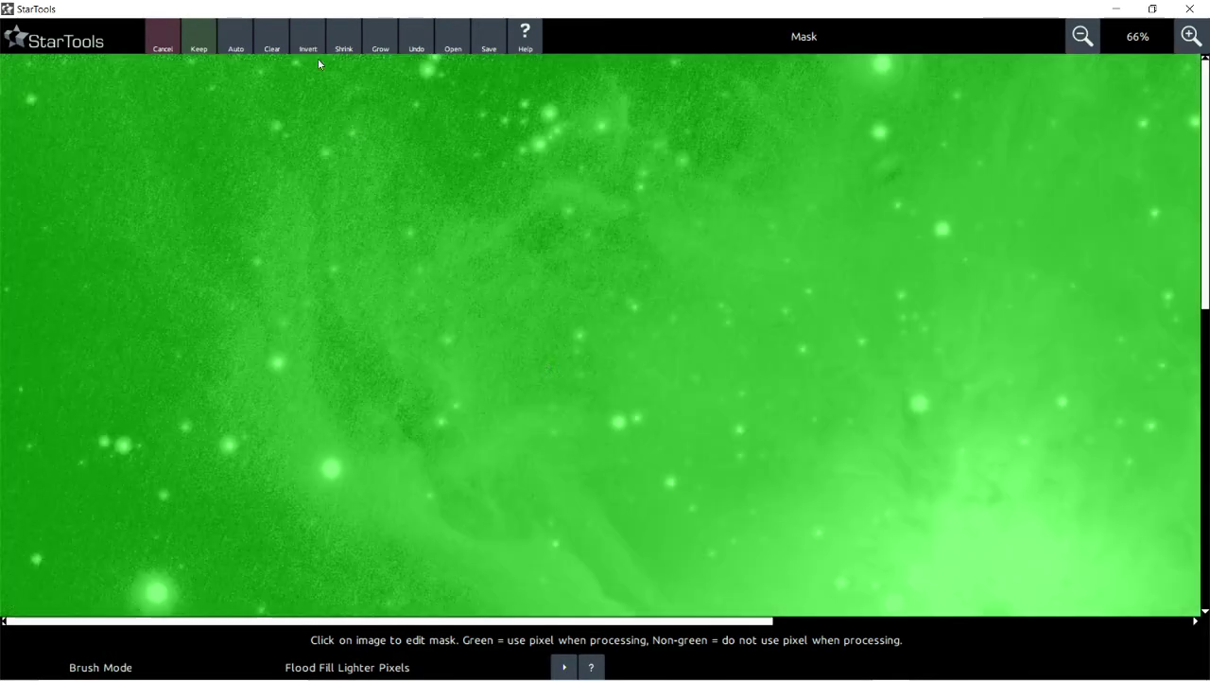
scroll(597, 343, "down", 2)
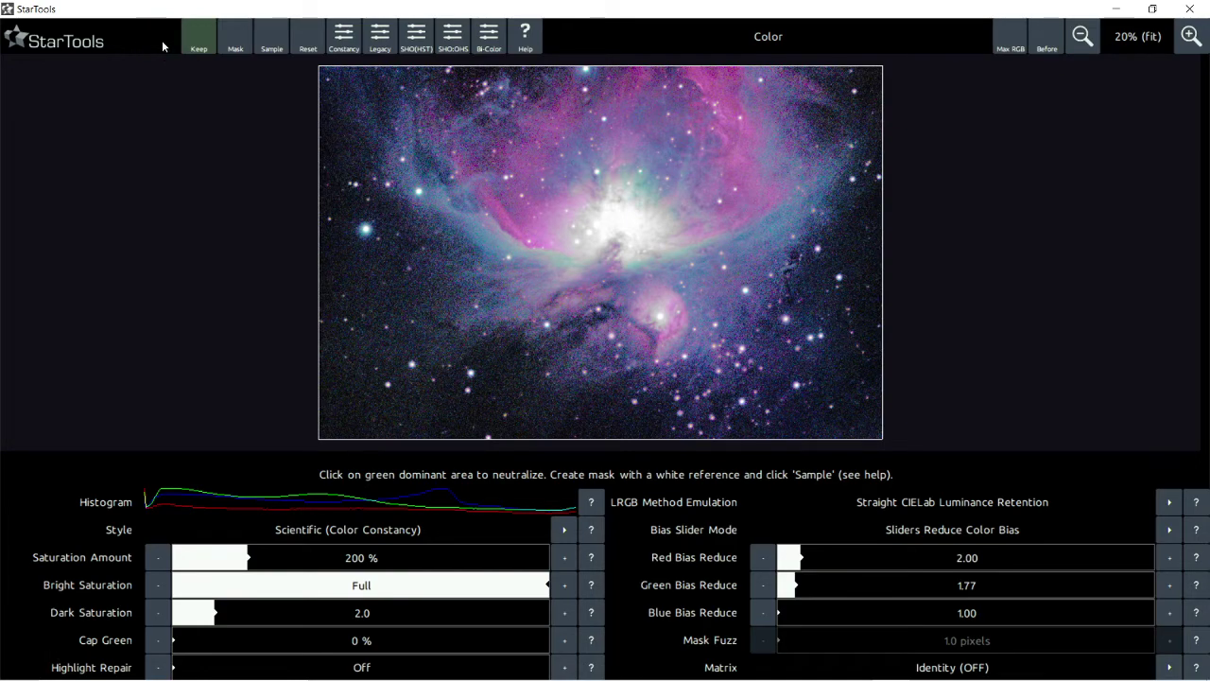
Step: Discard the current color calibration and restart the Color module on the image
left_click(162, 40)
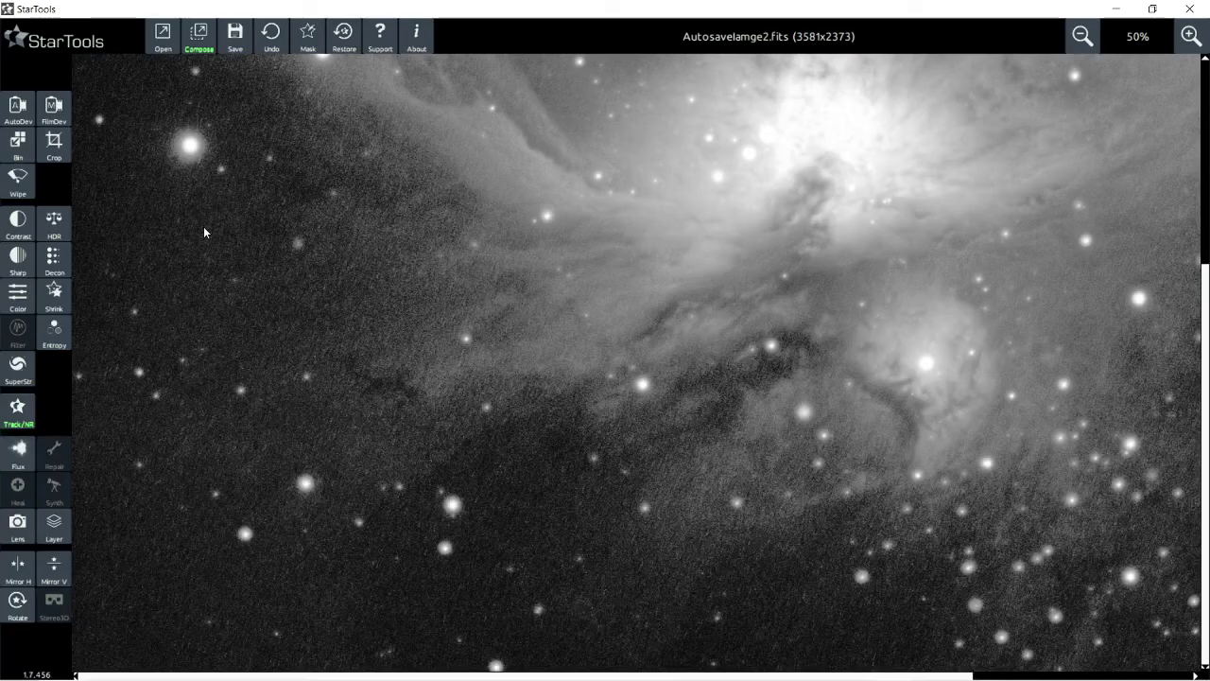
left_click(20, 298)
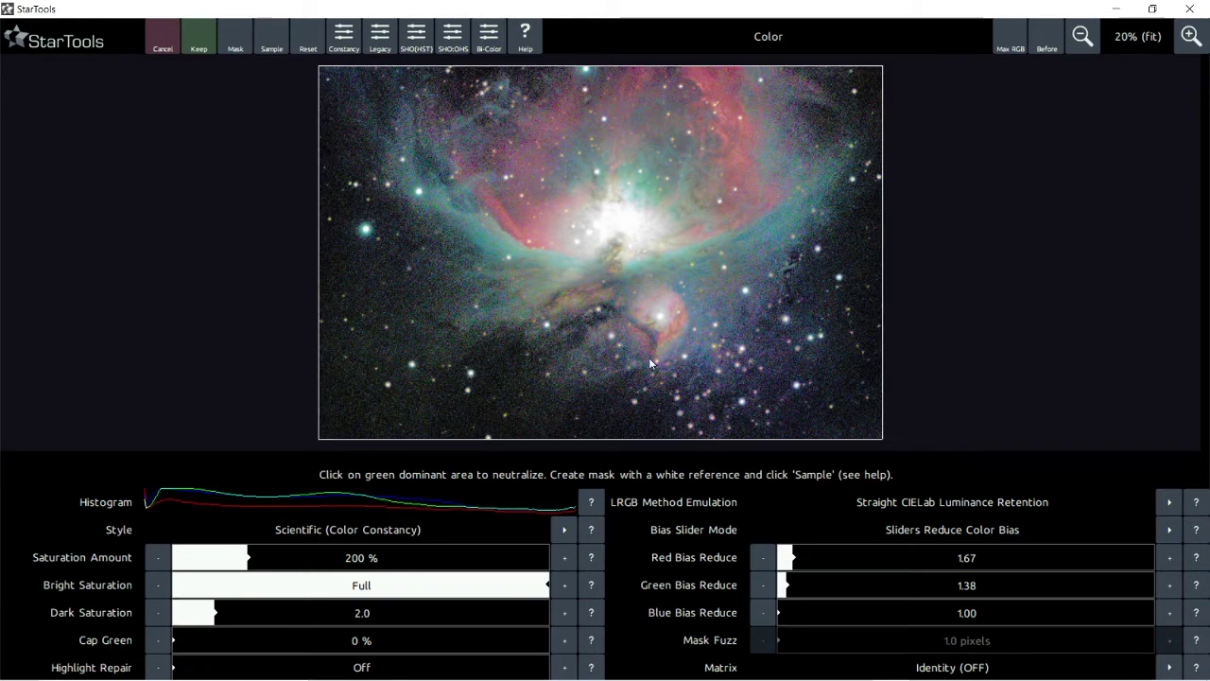
Step: Examine the restarted color balance on the bright core, the lower star field and the nebula as a whole
scroll(565, 310, "up", 3)
scroll(649, 251, "down", 3)
scroll(649, 255, "up", 1)
scroll(650, 255, "down", 1)
scroll(649, 252, "down", 2)
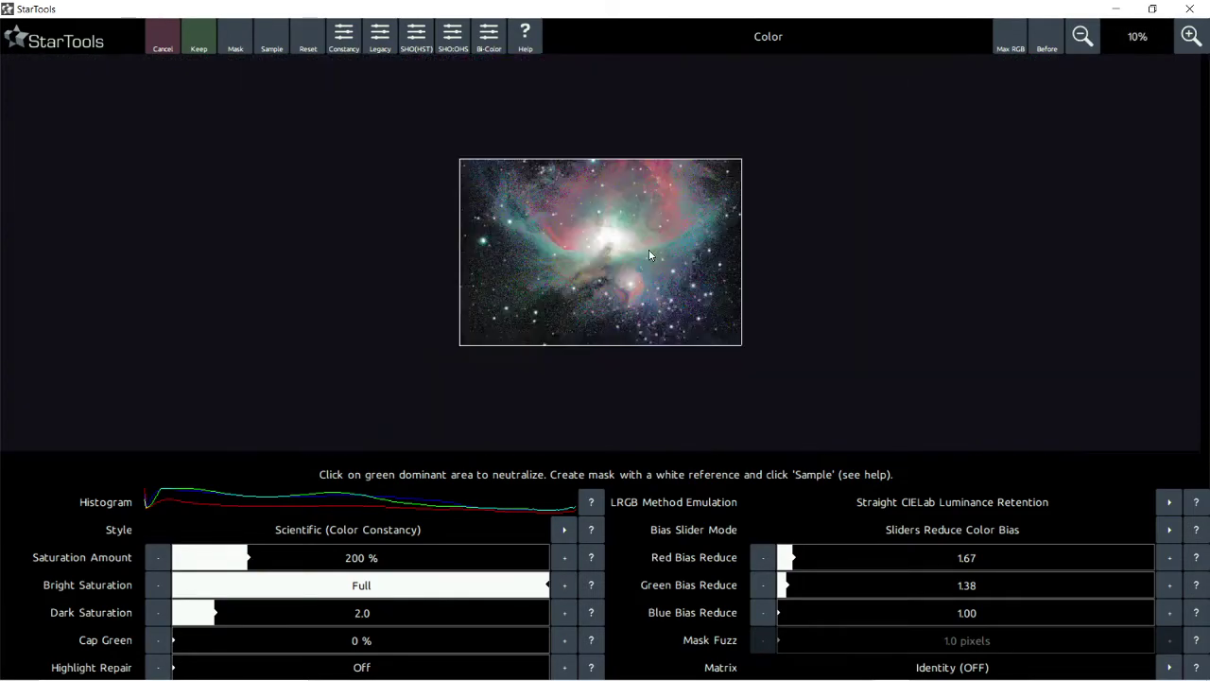
scroll(605, 248, "up", 2)
scroll(594, 249, "up", 1)
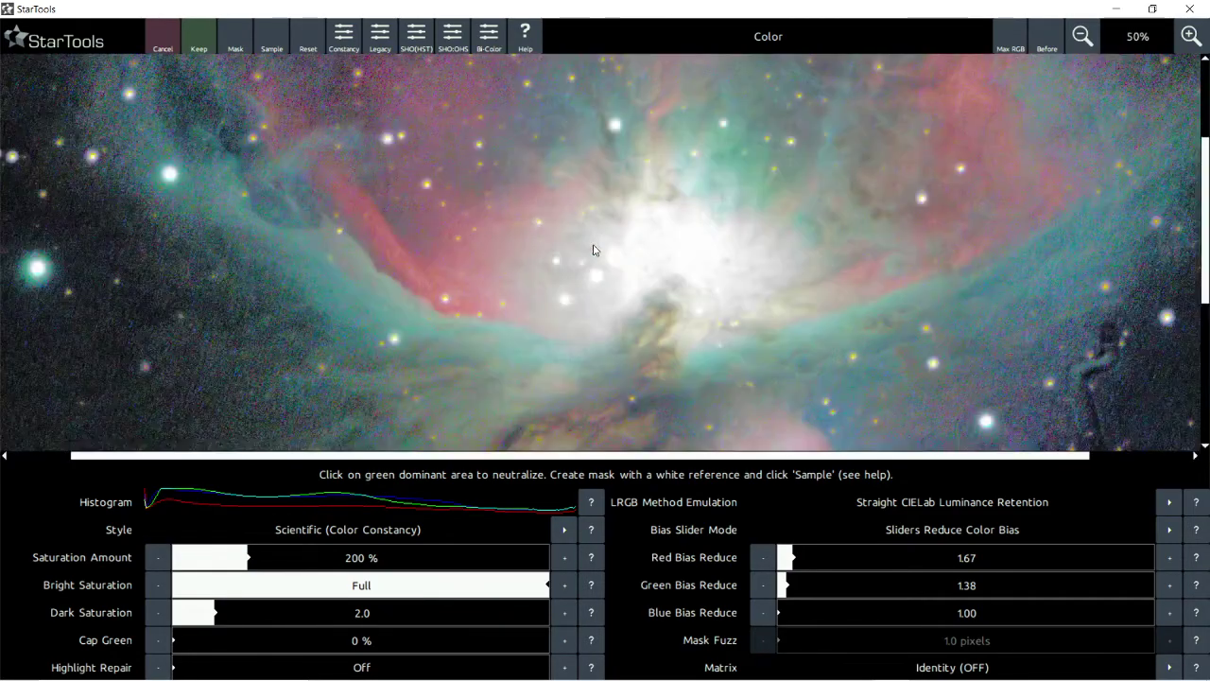
scroll(594, 249, "down", 1)
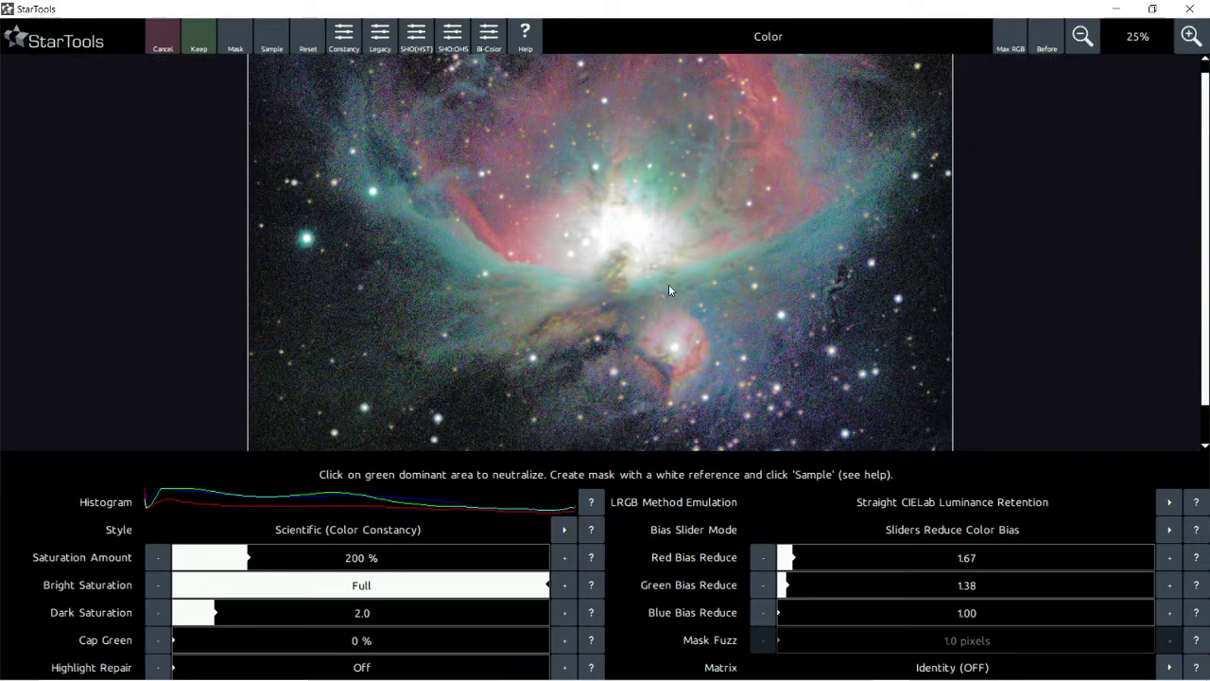
scroll(394, 303, "up", 2)
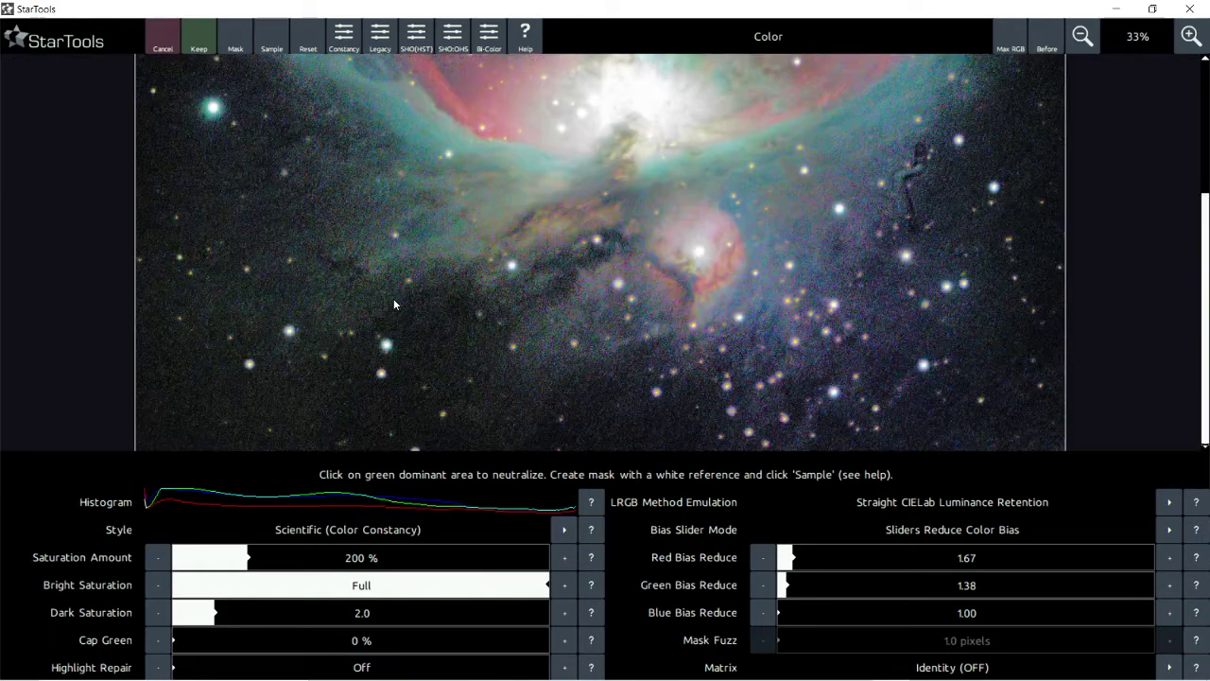
scroll(394, 304, "down", 3)
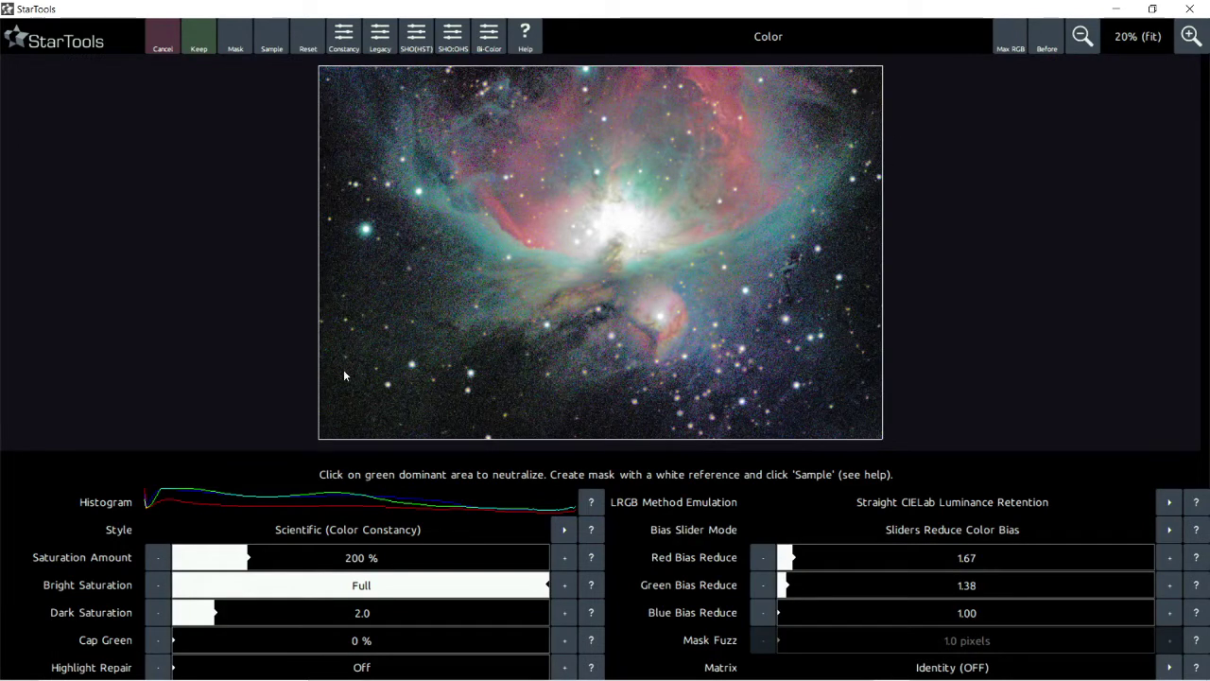
Step: Reduce the Dark Saturation to 1.1, checking its effect on the dark background at different magnifications
left_click(183, 621)
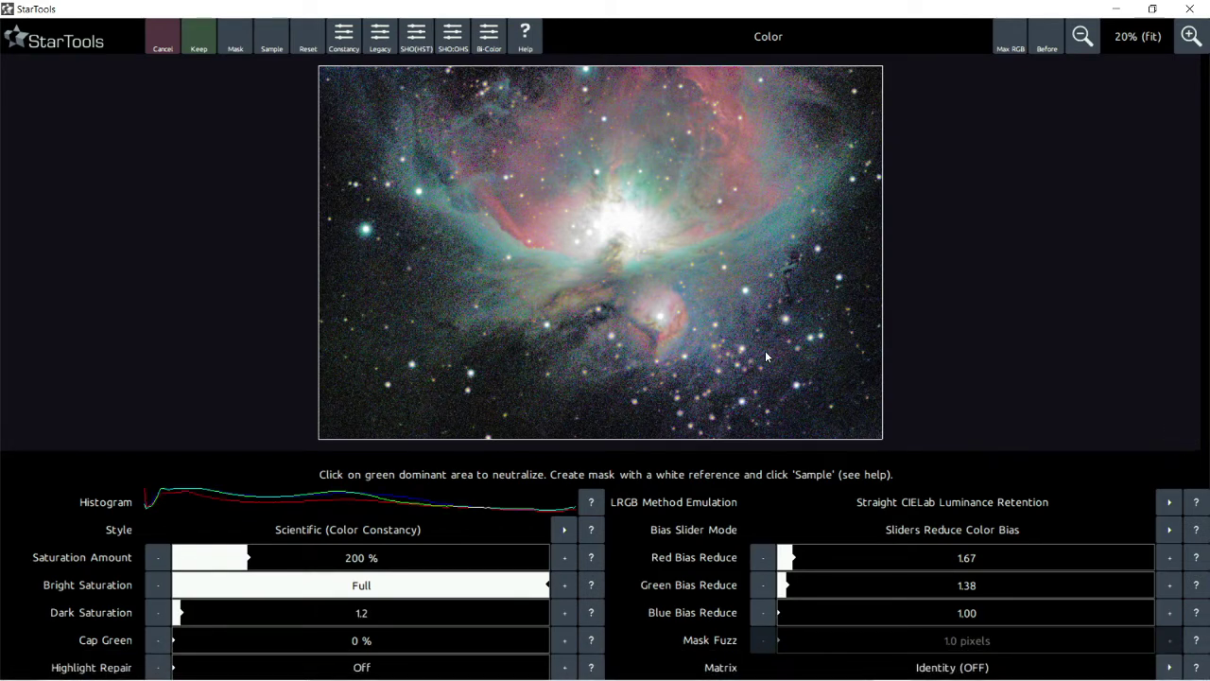
scroll(766, 357, "up", 1)
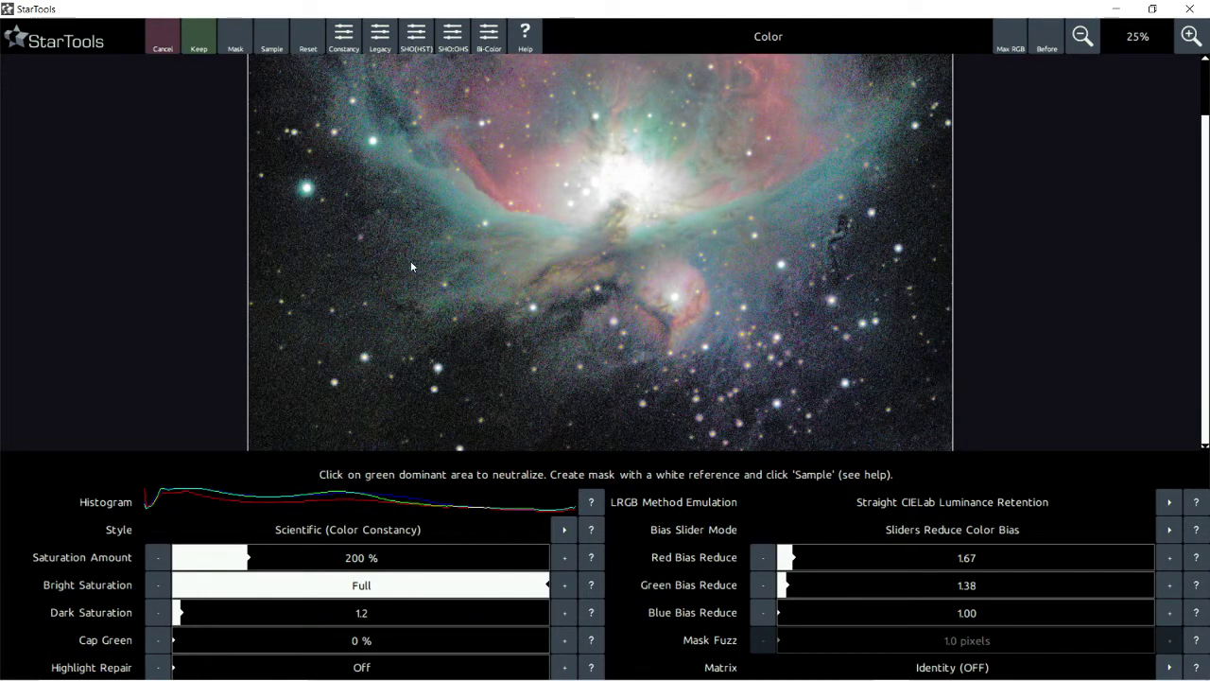
scroll(929, 236, "down", 1)
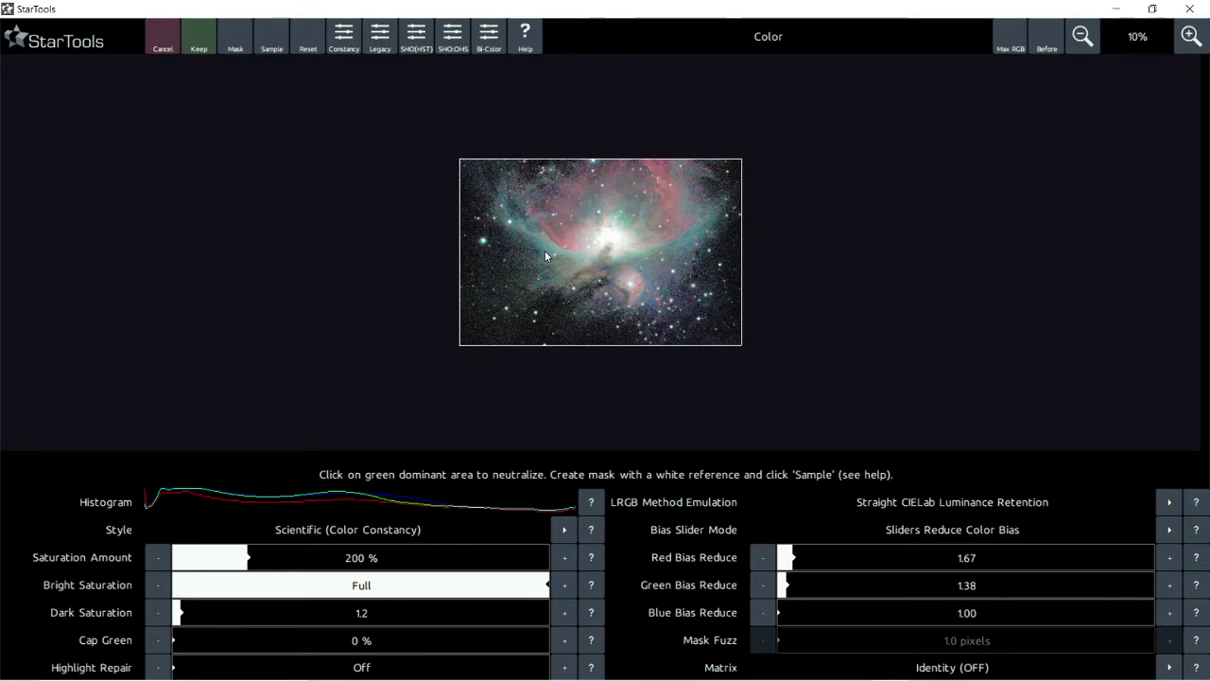
scroll(545, 254, "up", 2)
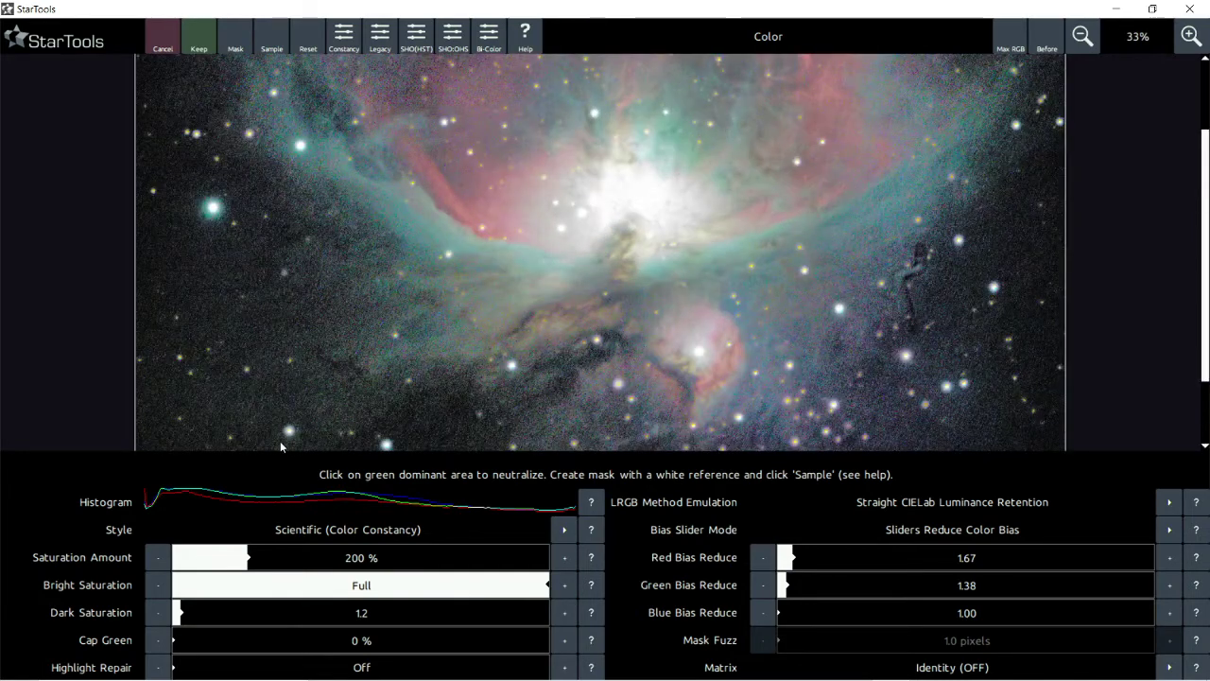
left_click(177, 612)
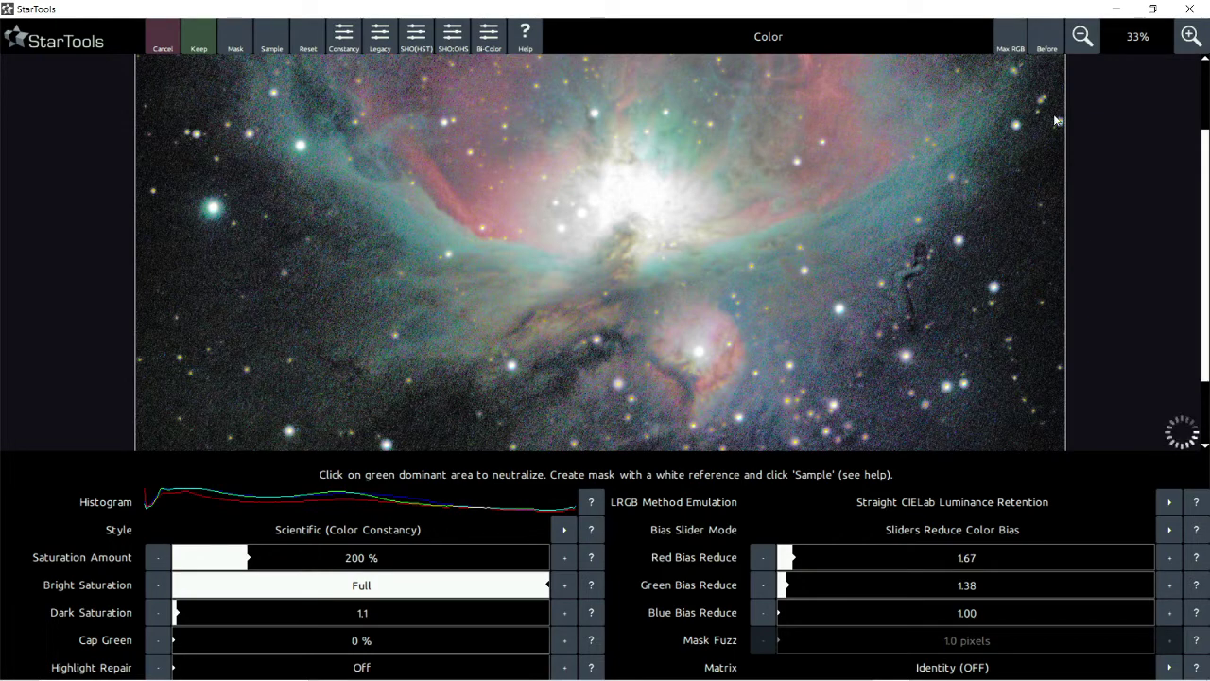
scroll(1054, 117, "down", 3)
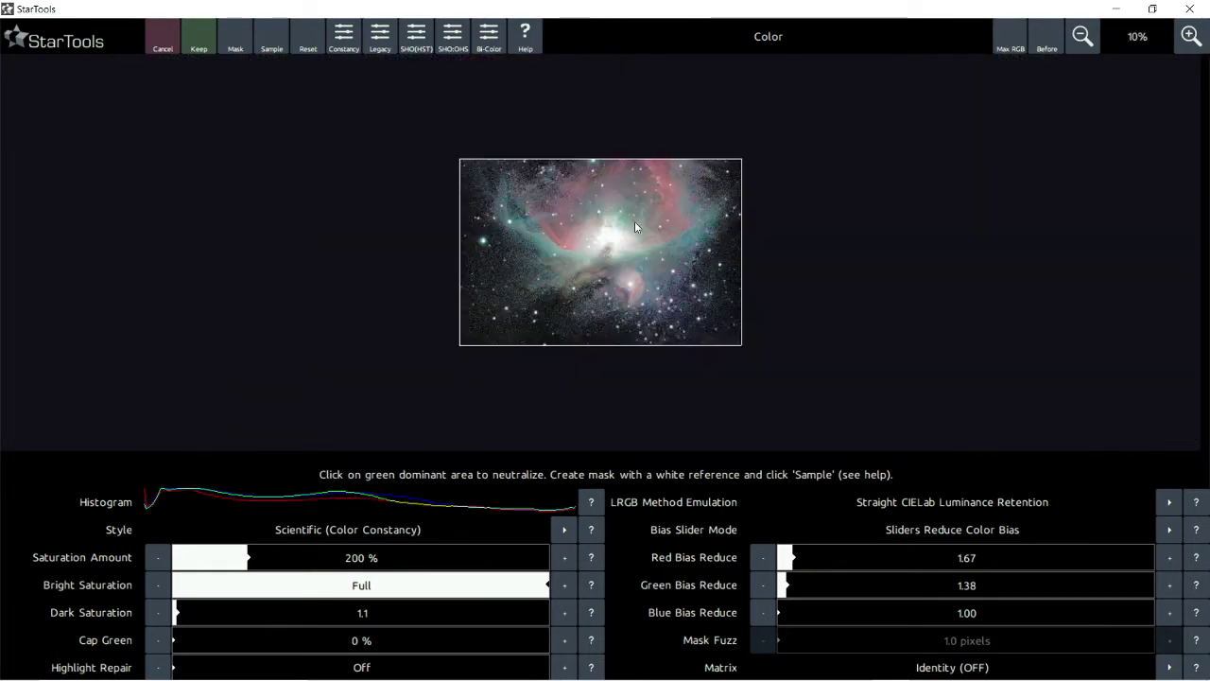
scroll(635, 223, "up", 3)
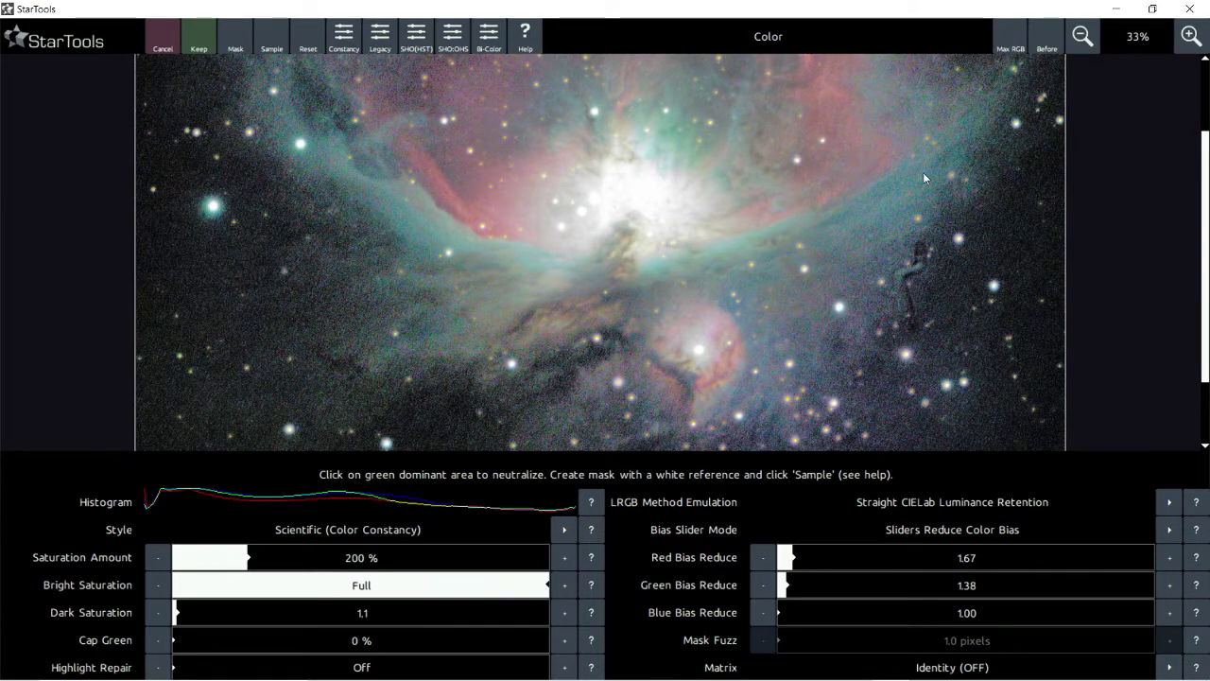
scroll(951, 105, "down", 1)
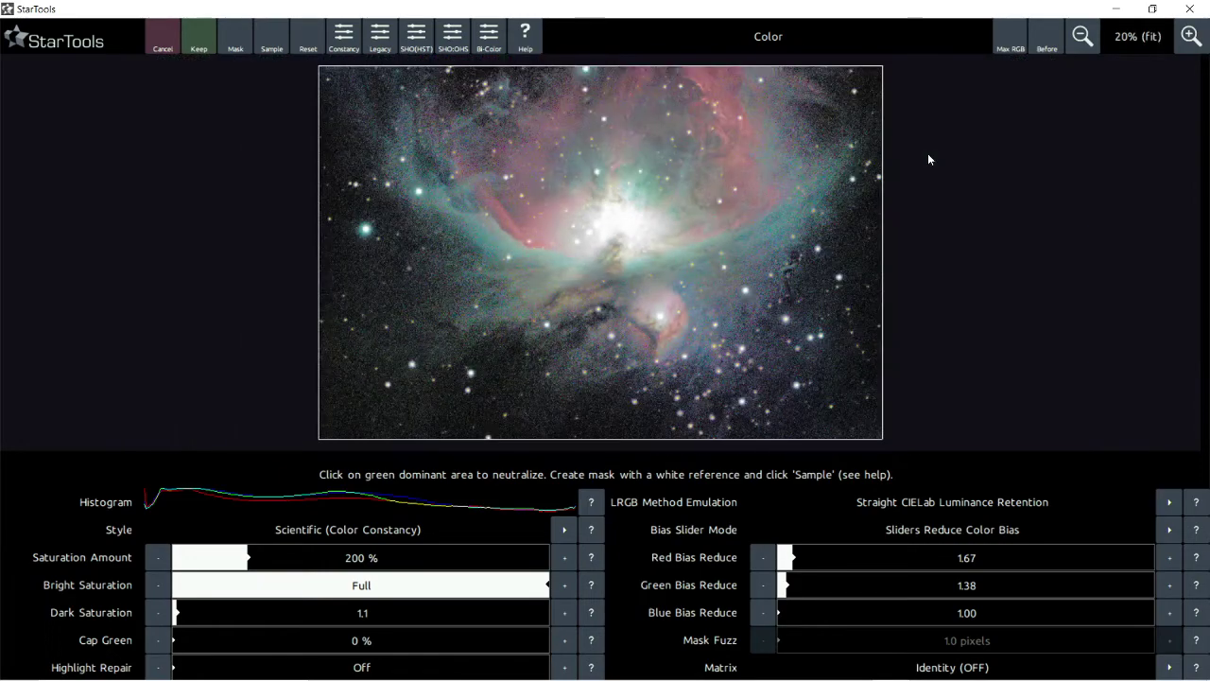
Step: Raise the Blue Bias Reduce to 1.03 using the Max RGB view as a guide, and return to the normal view
left_click(1010, 43)
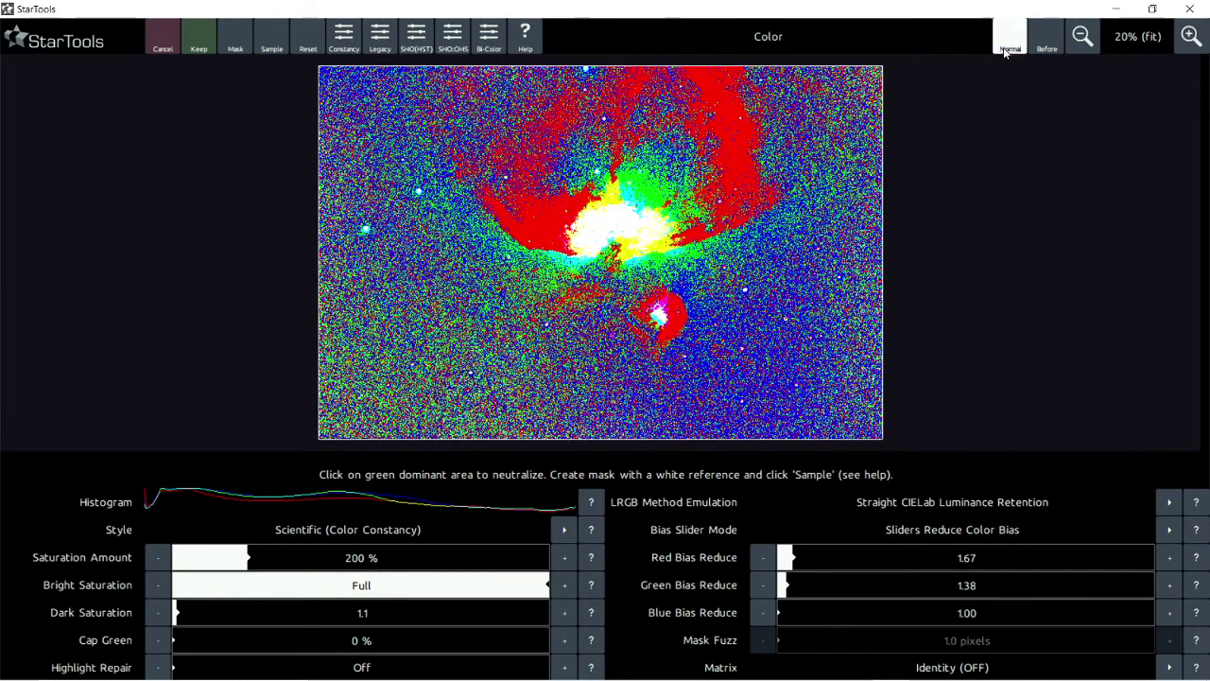
left_click(1006, 45)
left_click(1013, 53)
left_click(1168, 612)
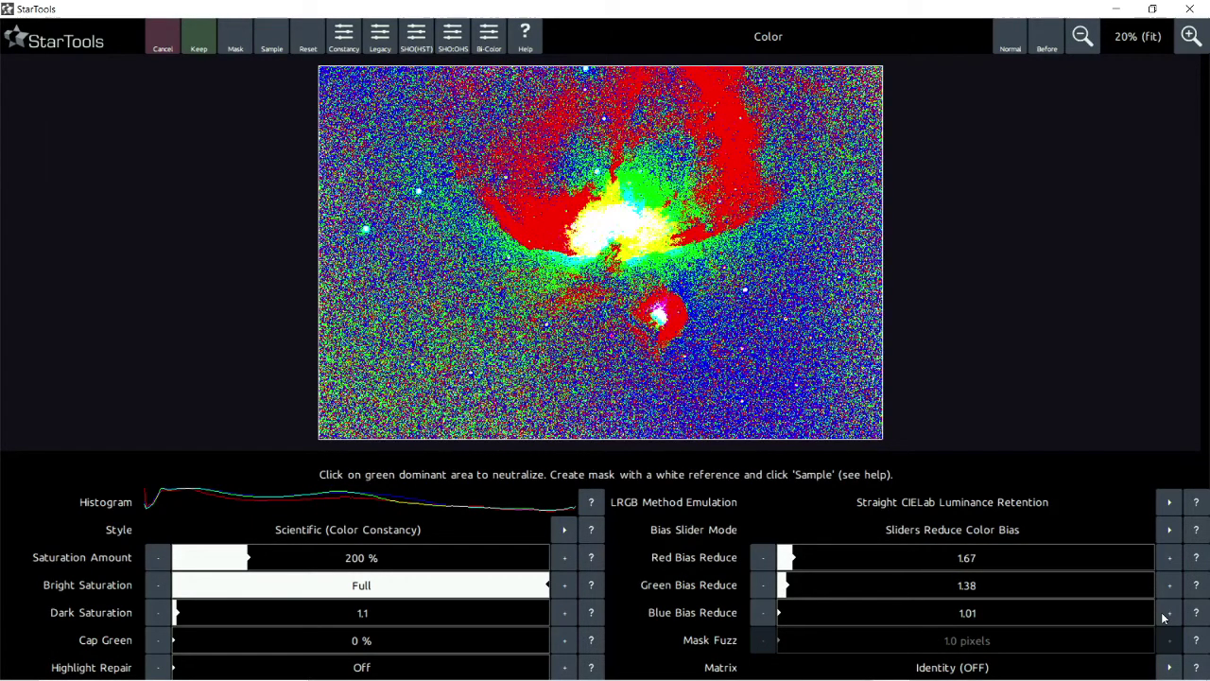
left_click(1169, 613)
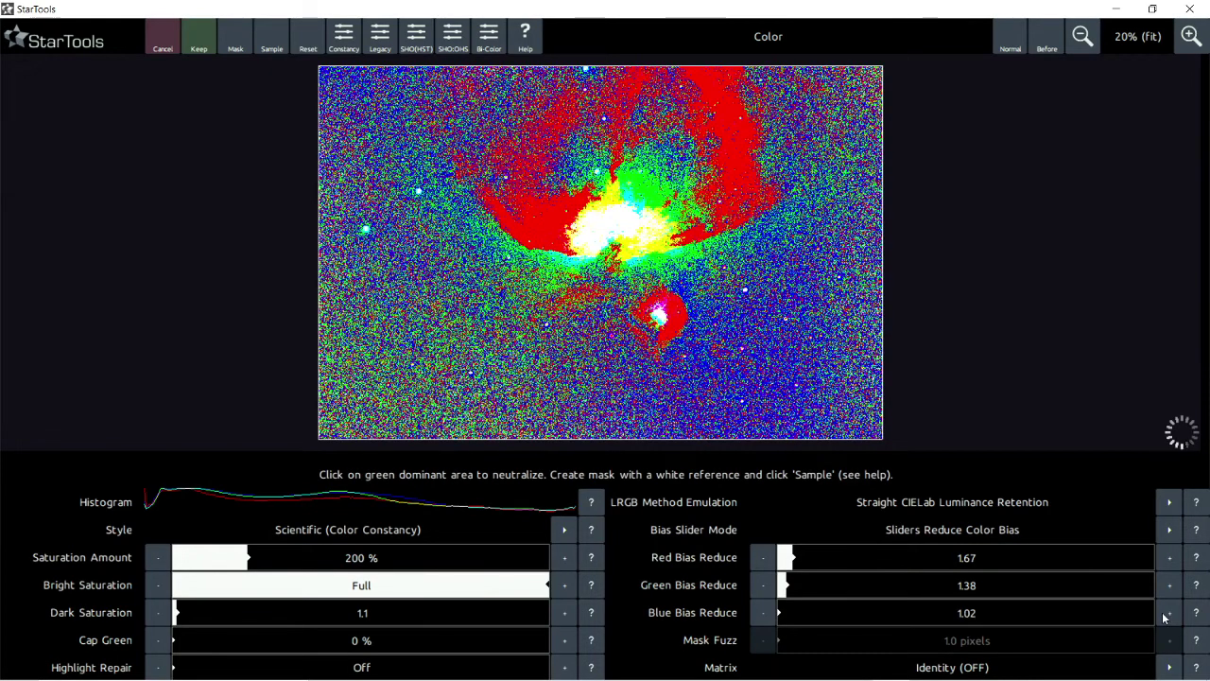
left_click(1165, 617)
left_click(1019, 47)
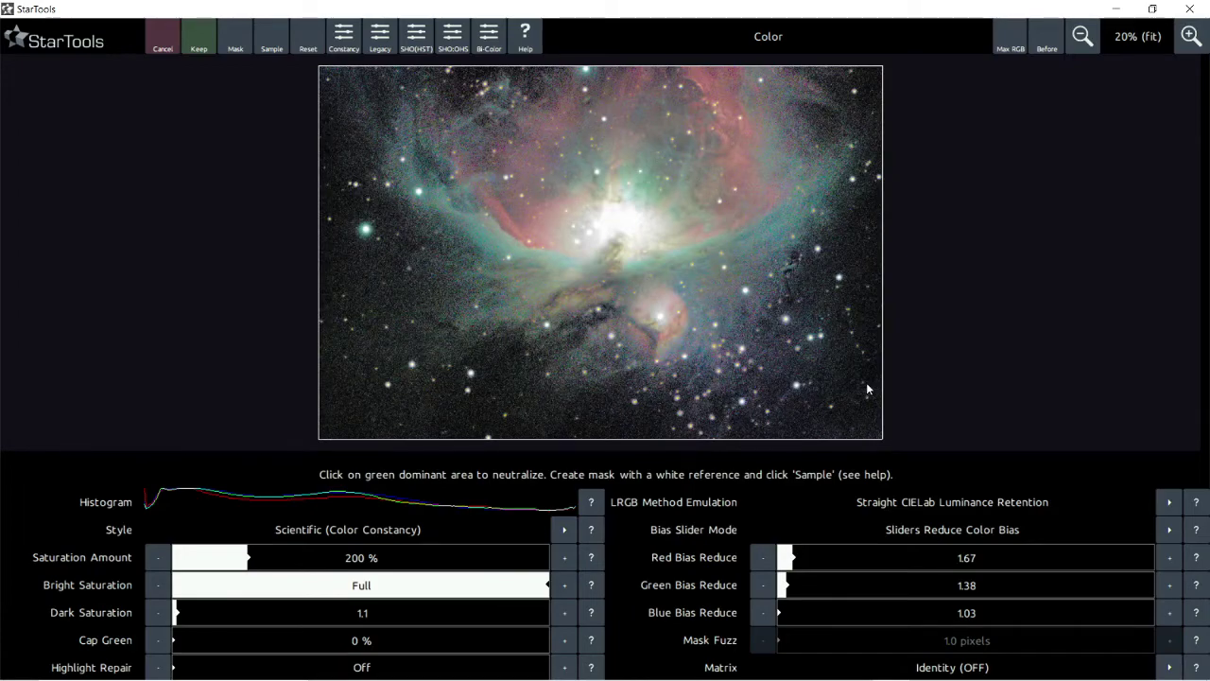
Step: Examine the adjusted color balance in the nebula's core, its dust lanes, the background and individual bright stars
scroll(866, 382, "up", 1)
scroll(758, 336, "down", 2)
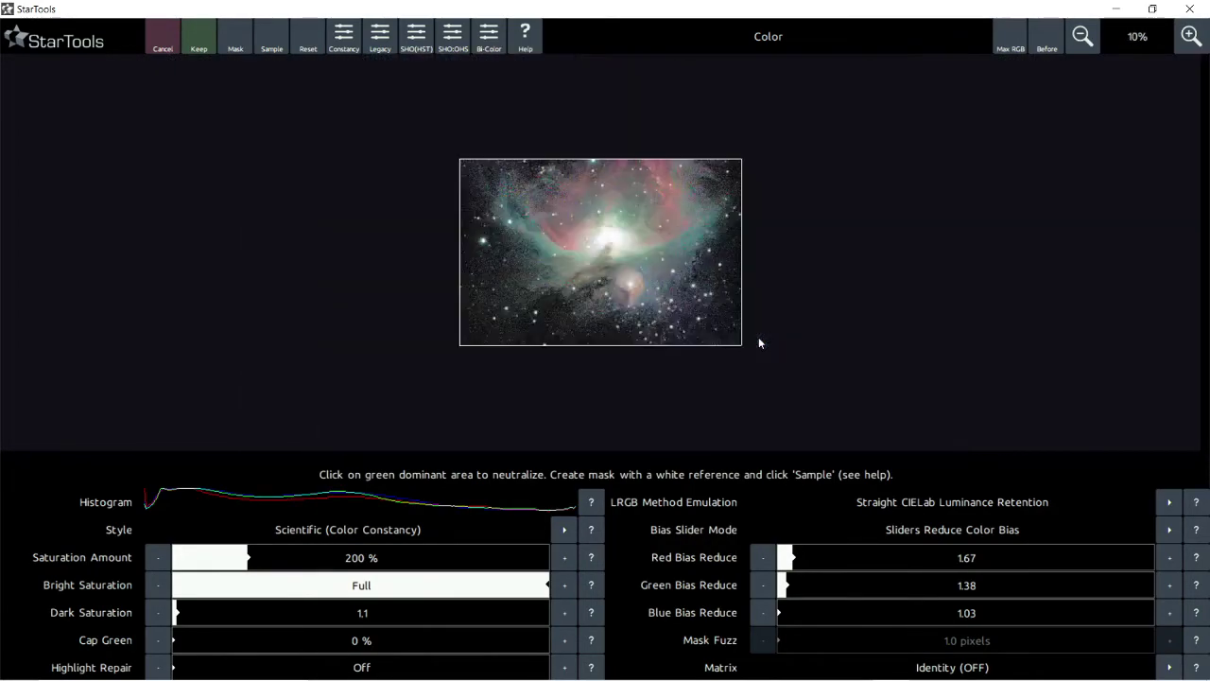
scroll(758, 336, "up", 2)
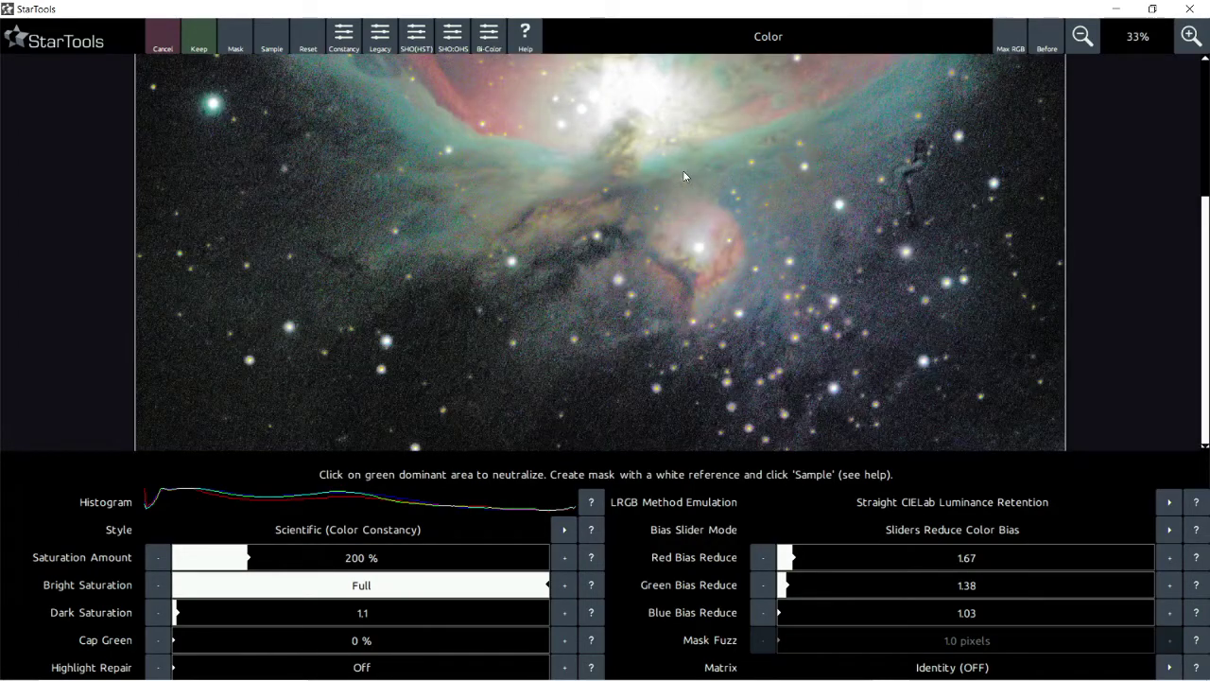
scroll(683, 170, "up", 1)
scroll(708, 186, "down", 1)
scroll(716, 191, "up", 1)
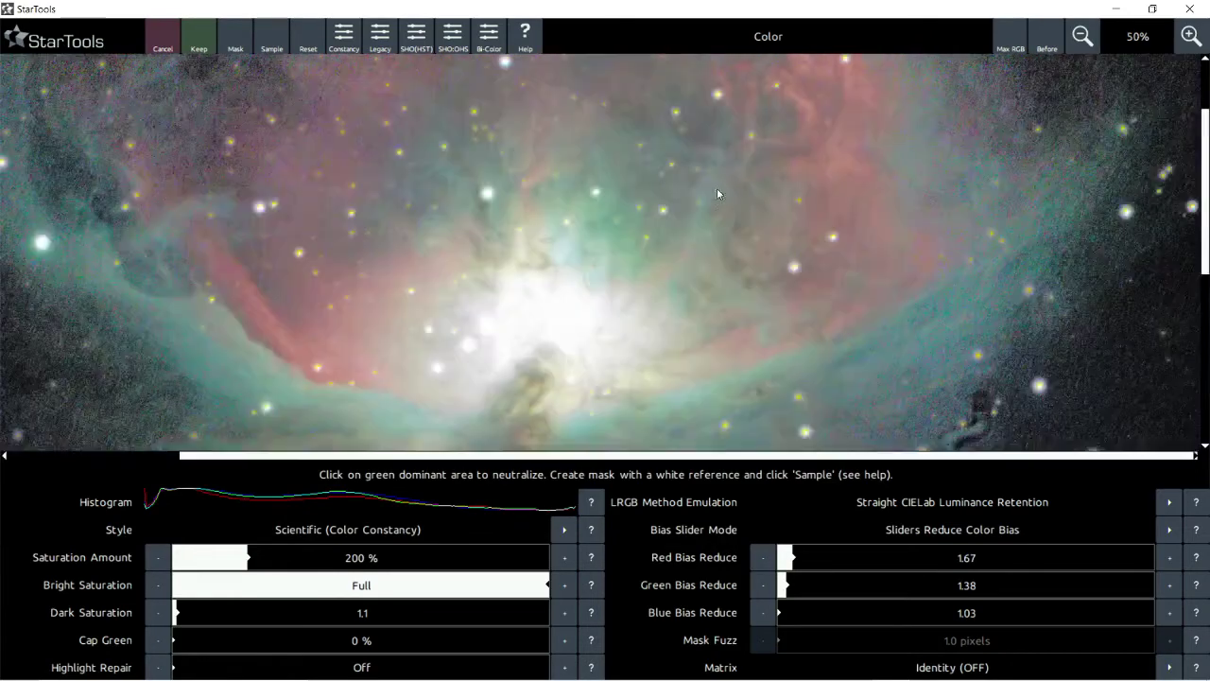
scroll(1054, 388, "up", 1)
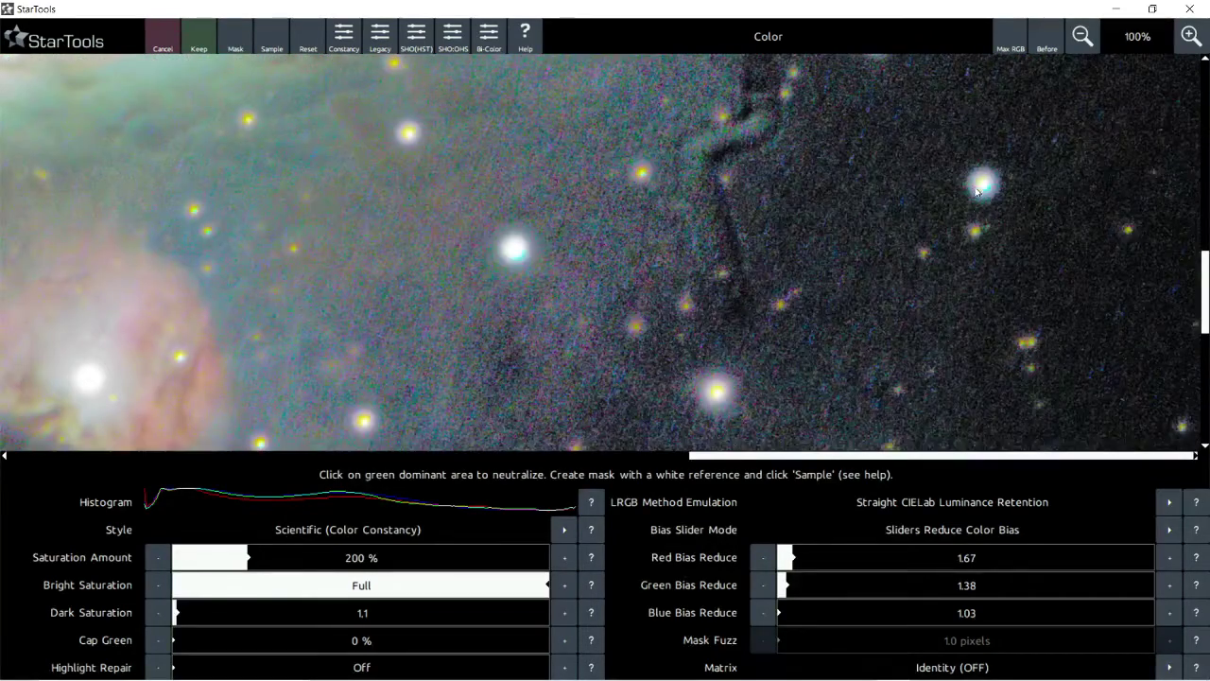
scroll(974, 180, "up", 1)
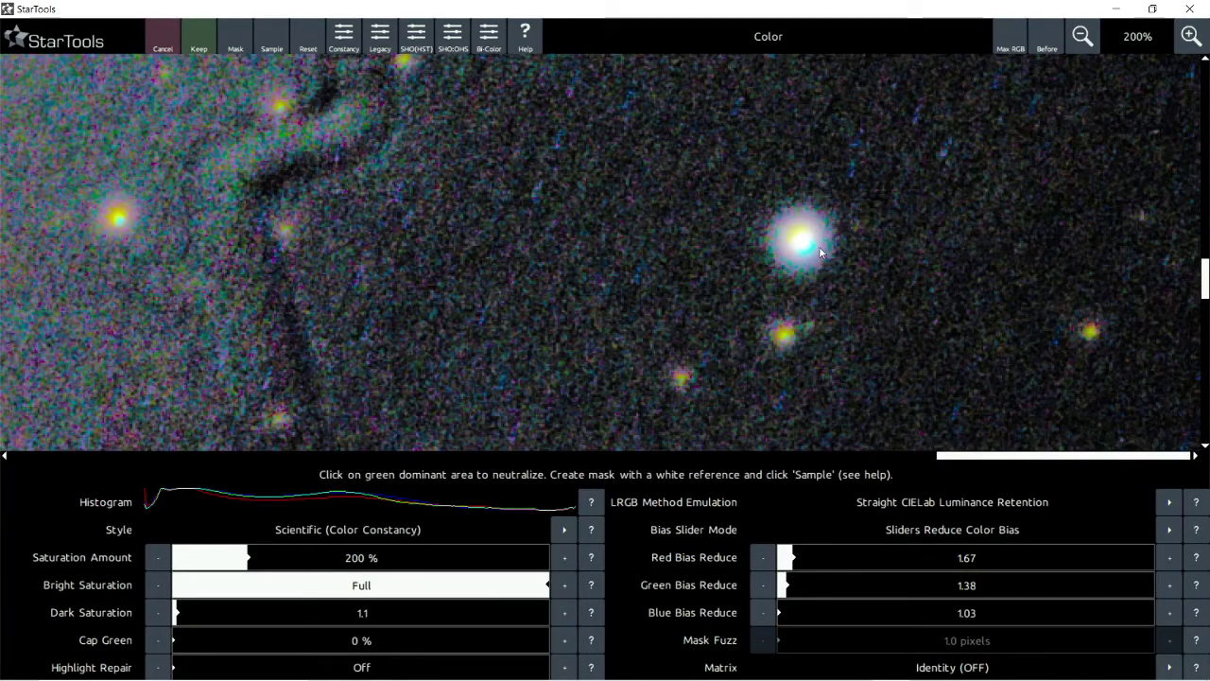
scroll(654, 322, "down", 1)
scroll(654, 321, "down", 3)
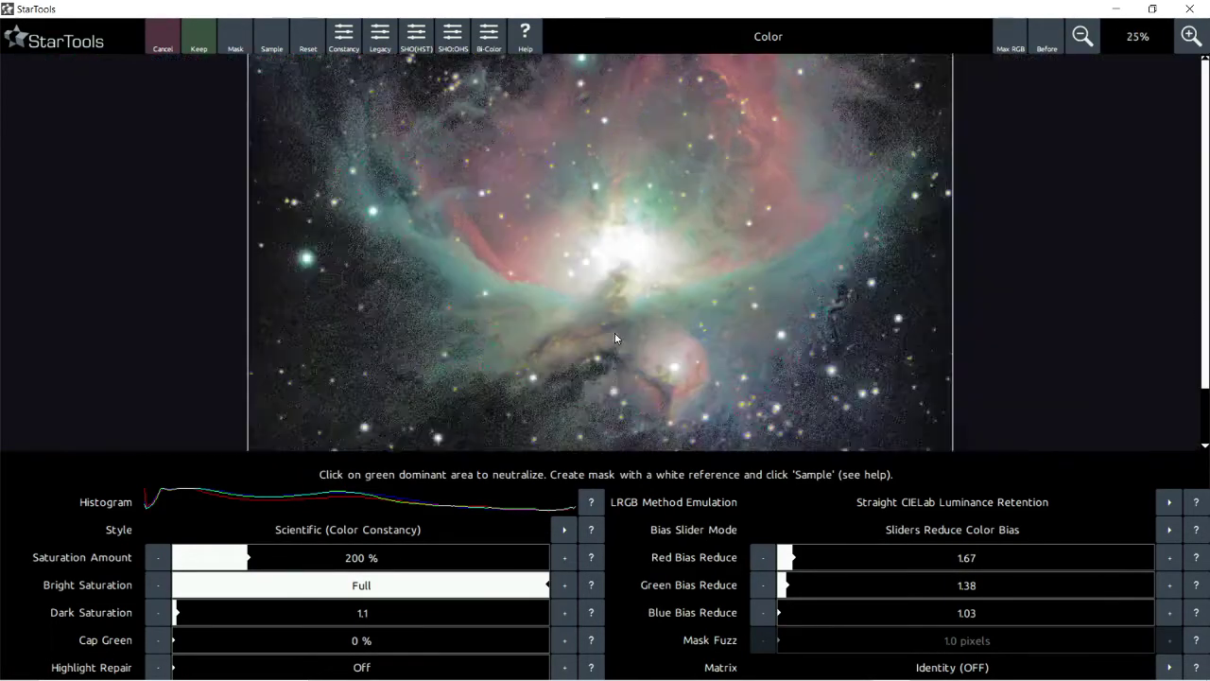
scroll(655, 262, "up", 2)
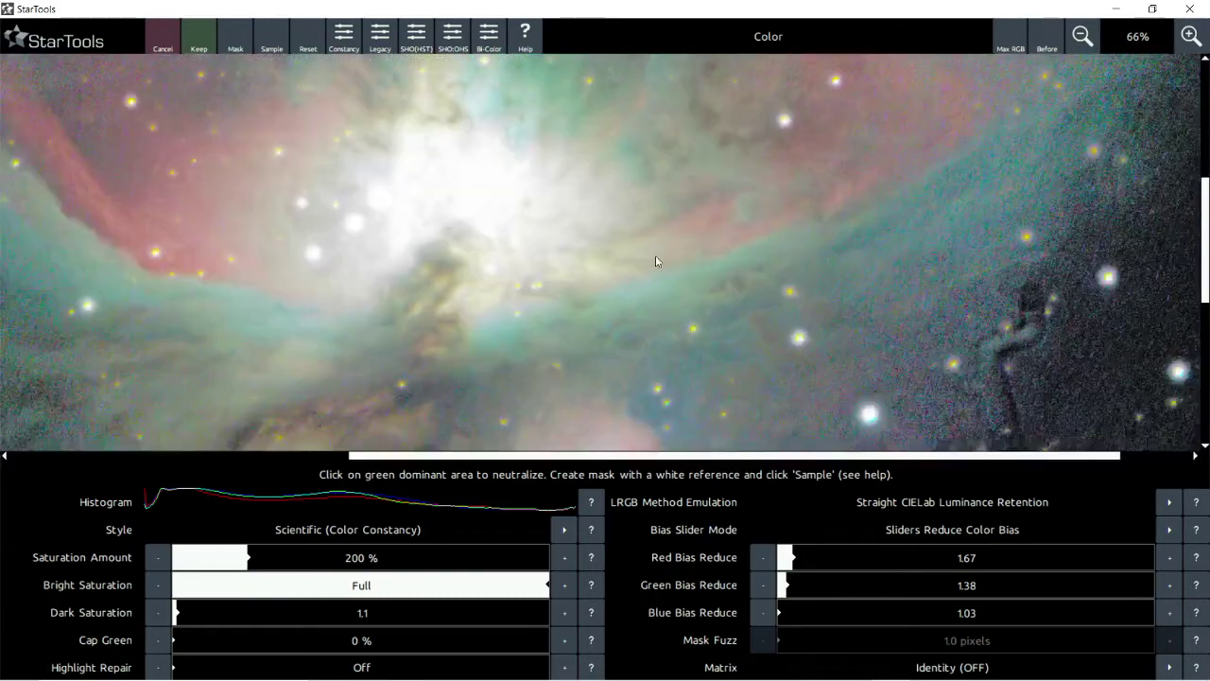
scroll(655, 262, "down", 2)
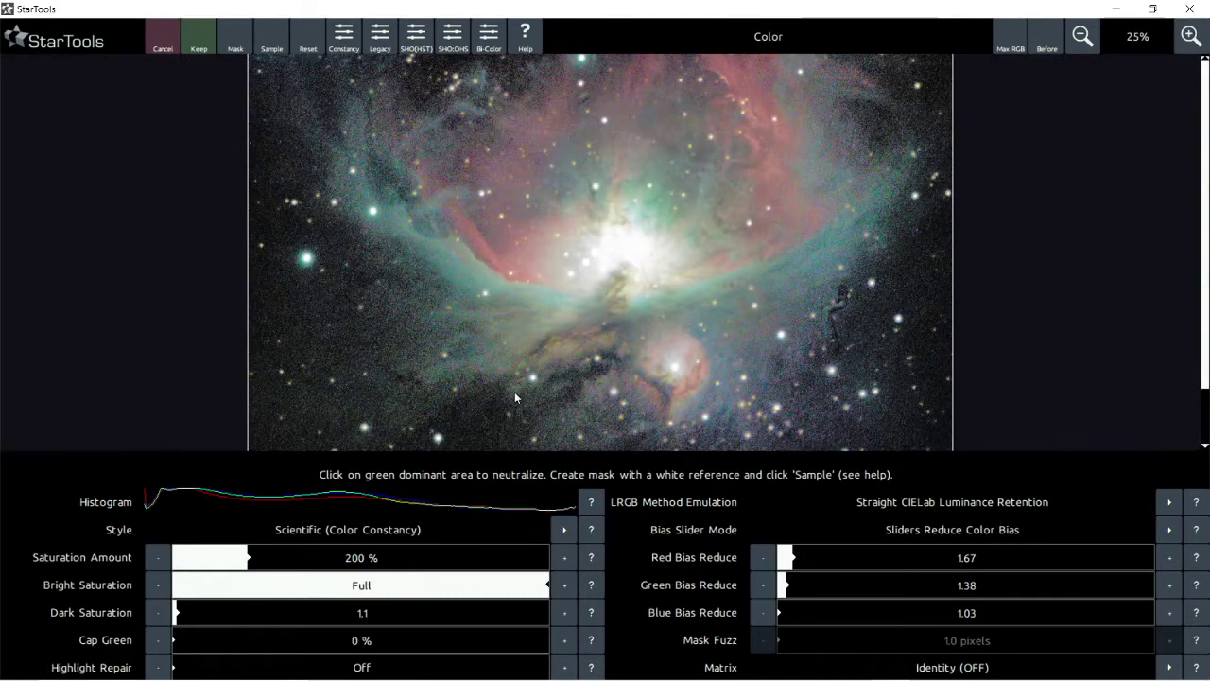
scroll(487, 236, "up", 1)
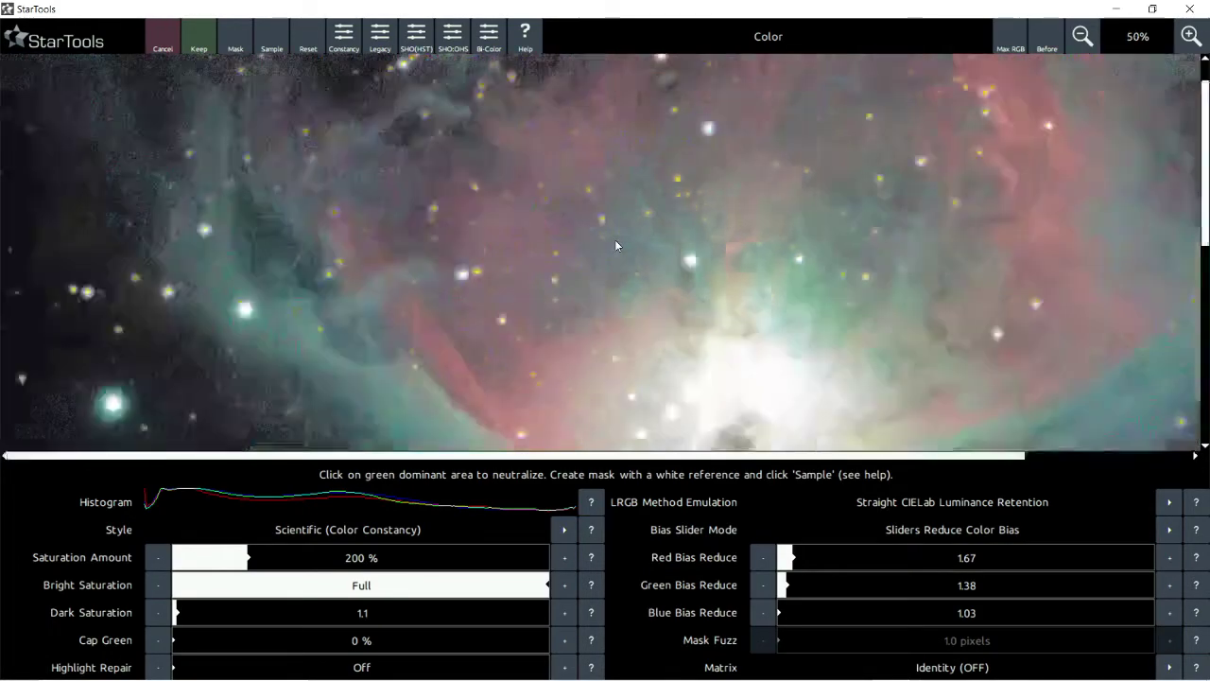
scroll(614, 239, "down", 1)
scroll(823, 335, "up", 5)
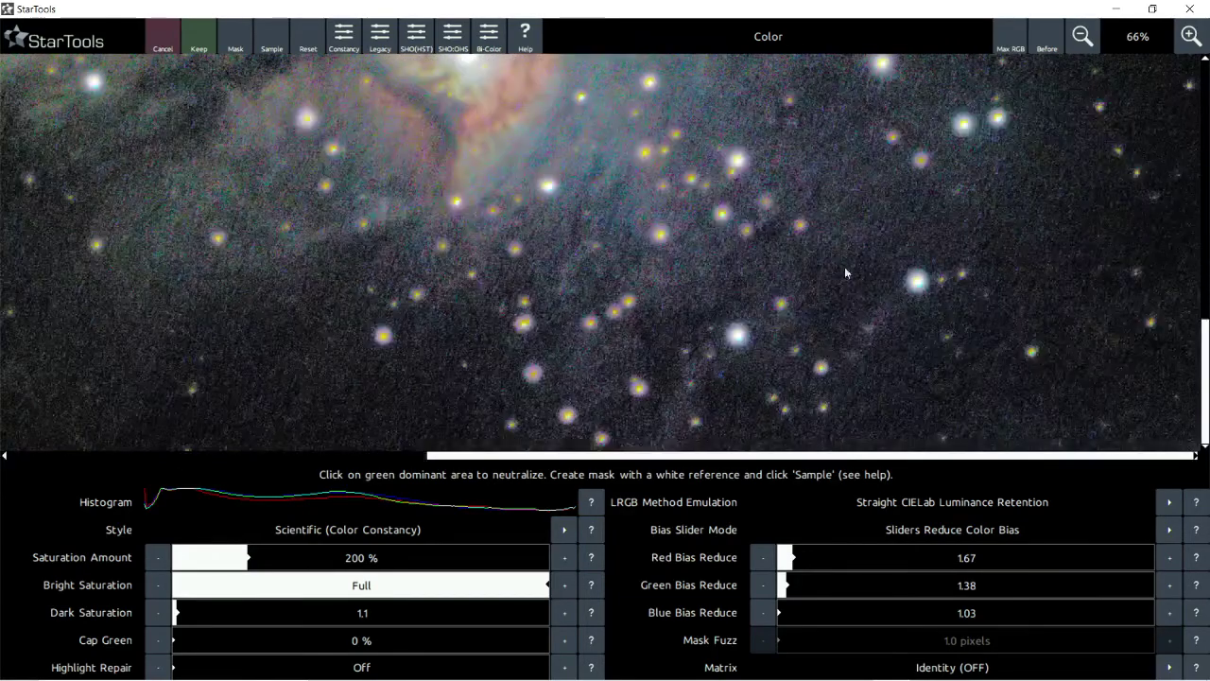
scroll(643, 261, "up", 2)
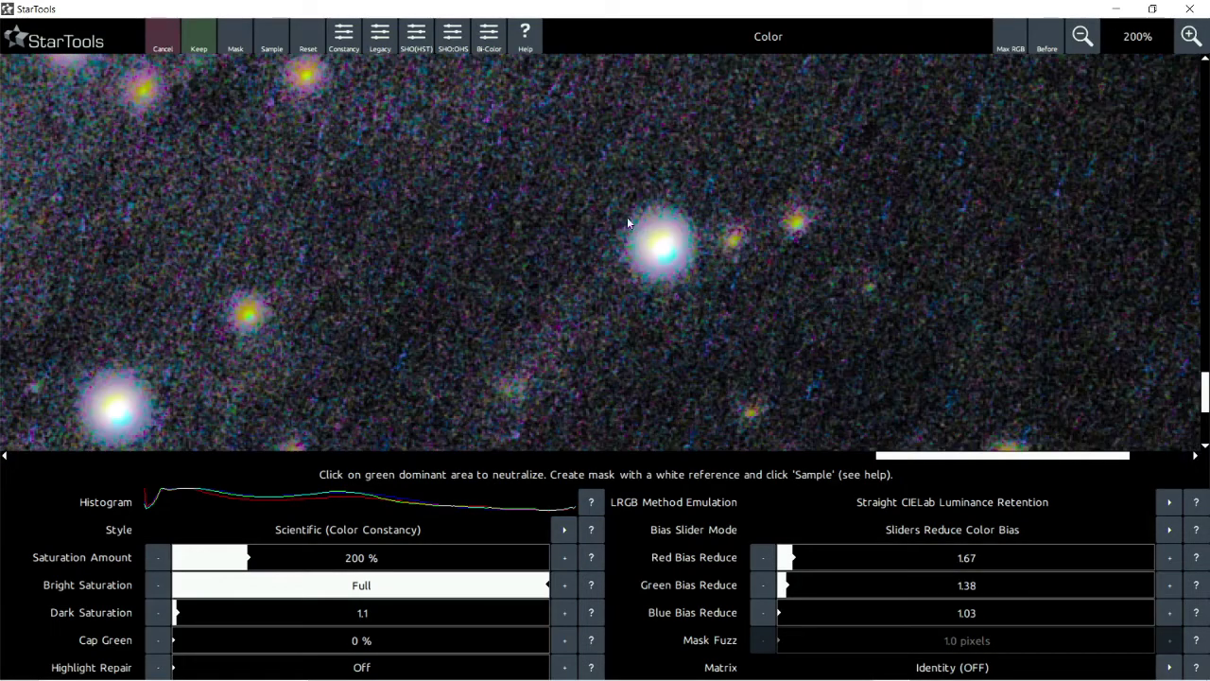
scroll(653, 236, "down", 4)
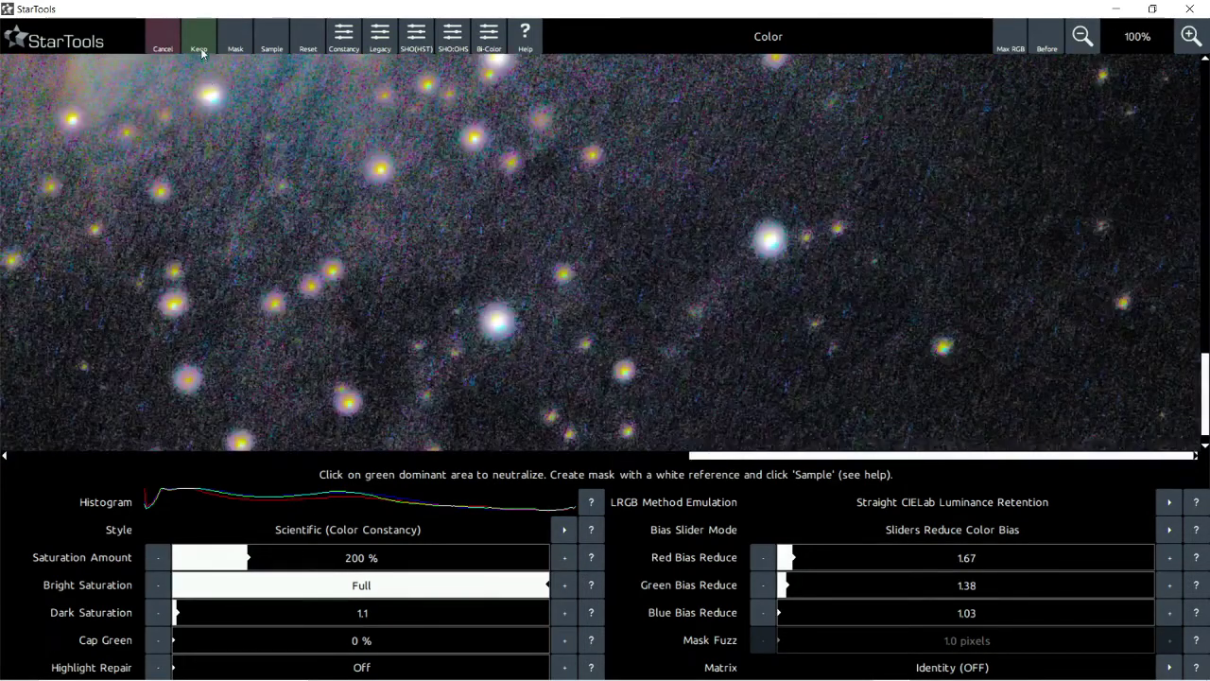
scroll(465, 267, "down", 3)
scroll(525, 284, "down", 1)
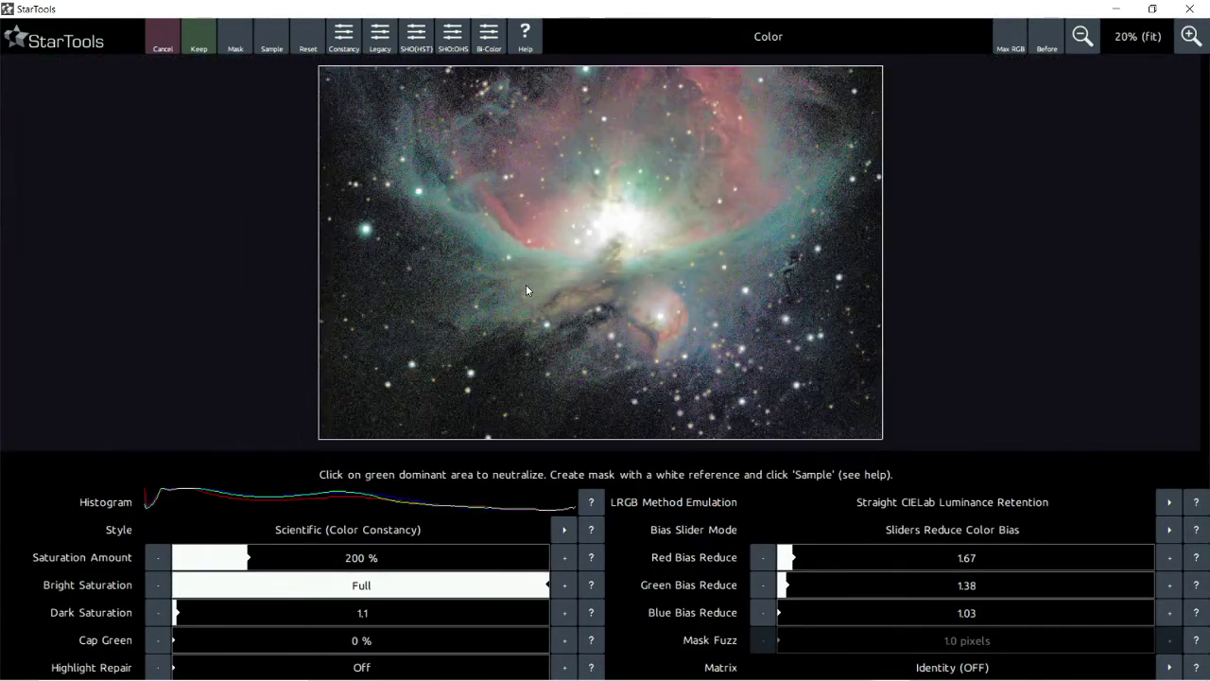
scroll(735, 286, "up", 4)
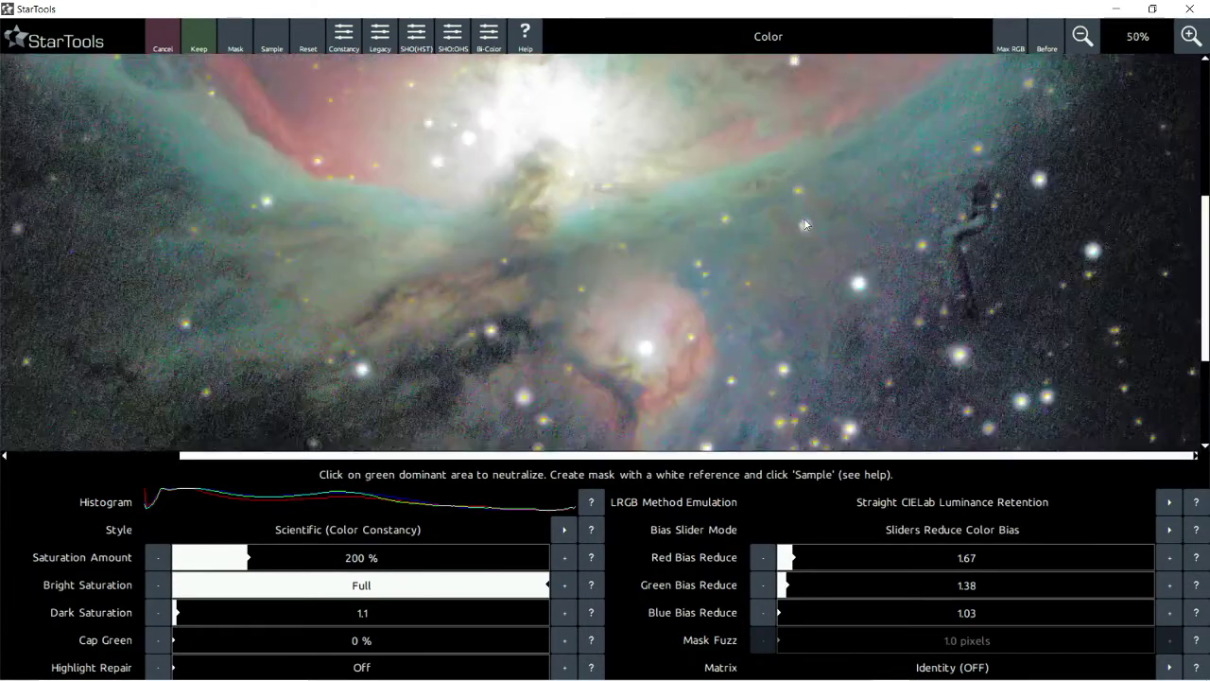
scroll(732, 331, "up", 1)
scroll(802, 382, "down", 1)
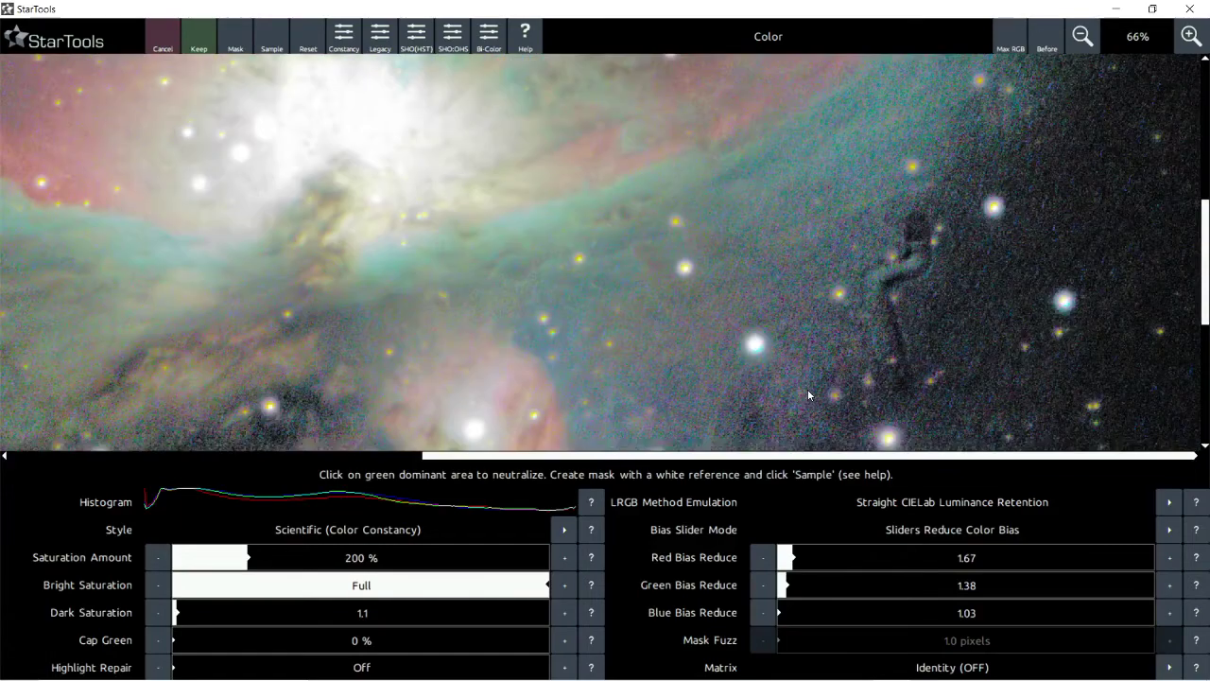
scroll(671, 277, "up", 1)
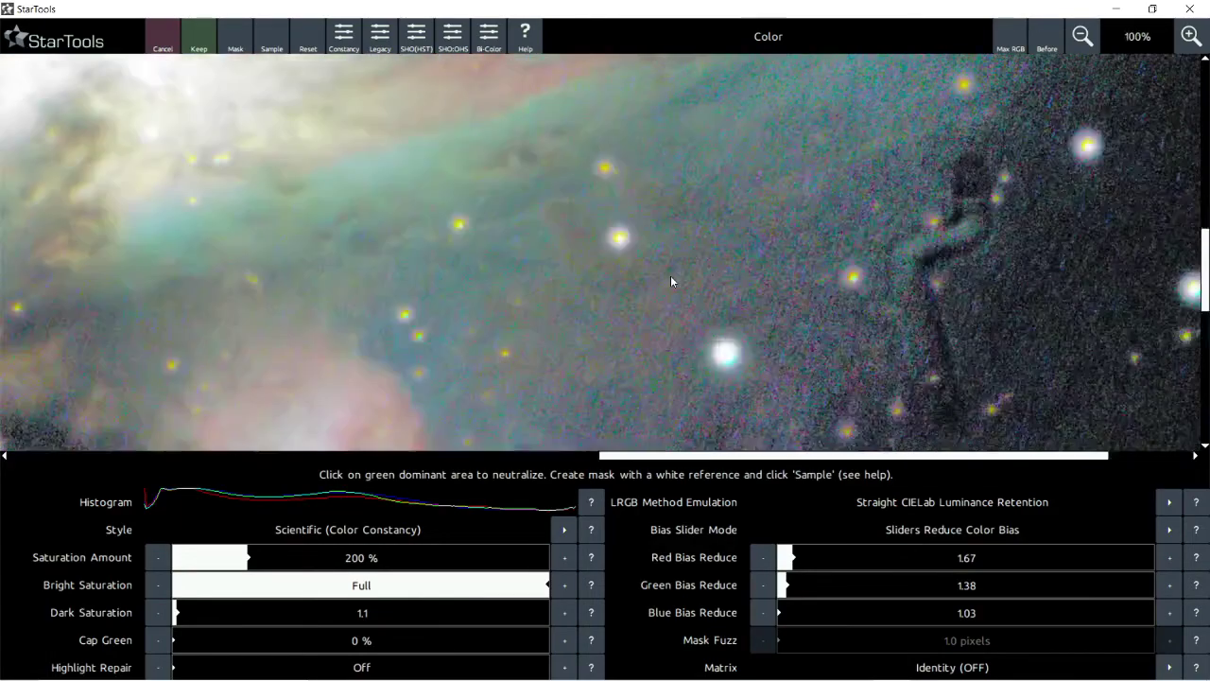
Step: Examine the star and nebula colors at several magnifications and keep the color calibration
scroll(671, 277, "up", 2)
scroll(672, 277, "down", 1)
scroll(670, 276, "down", 2)
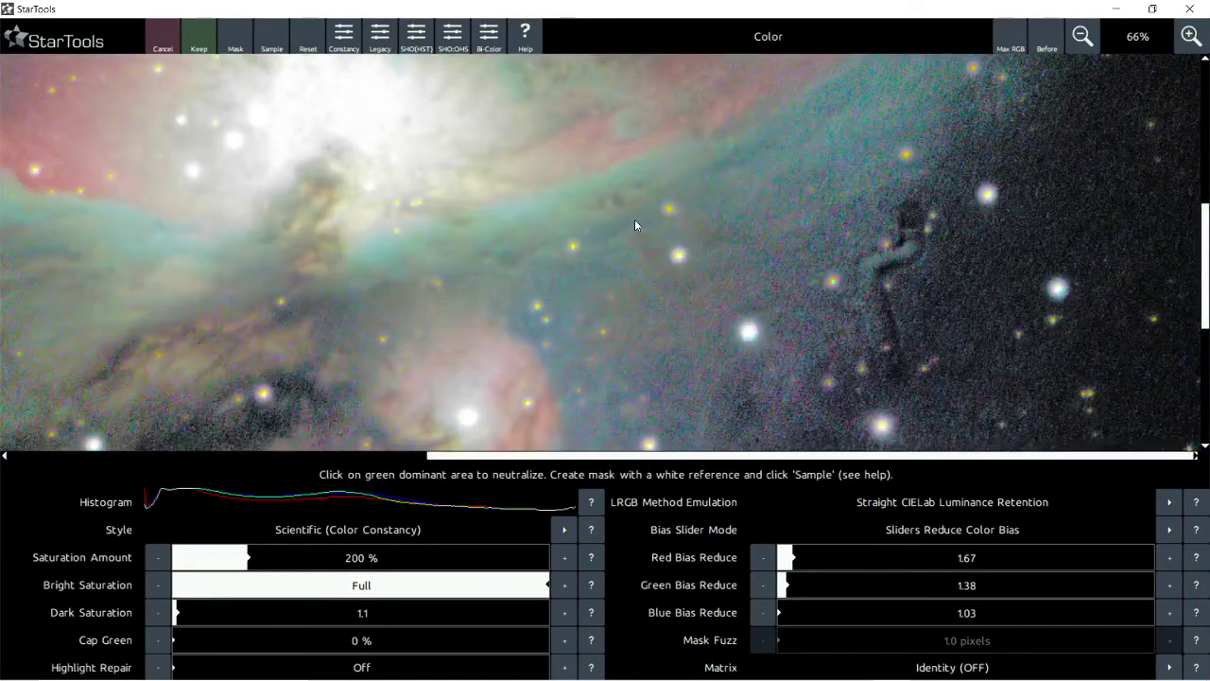
scroll(635, 219, "up", 1)
scroll(631, 309, "up", 1)
scroll(632, 315, "up", 1)
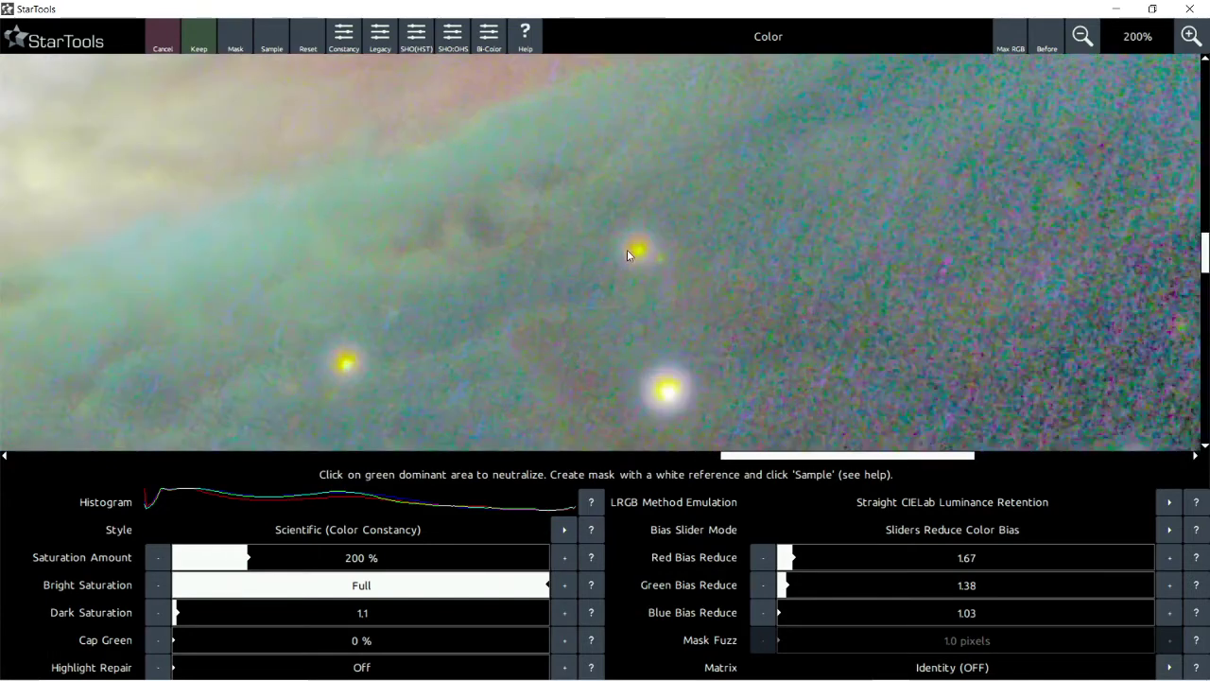
scroll(629, 272, "down", 6)
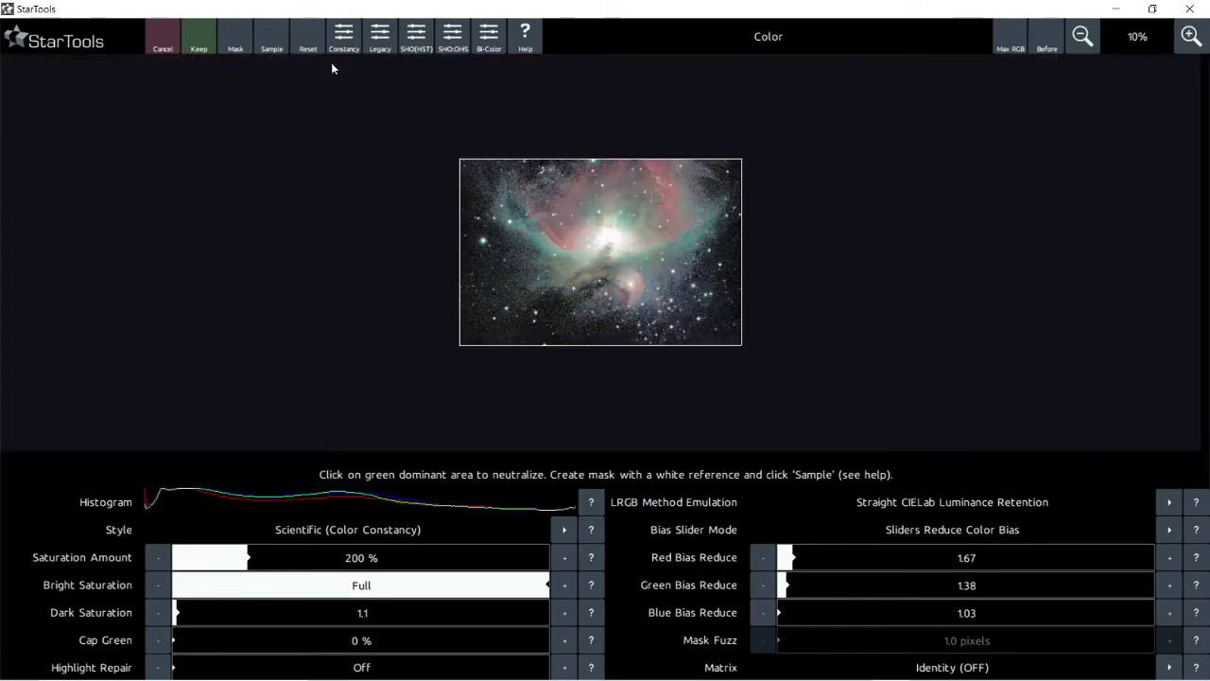
left_click(199, 50)
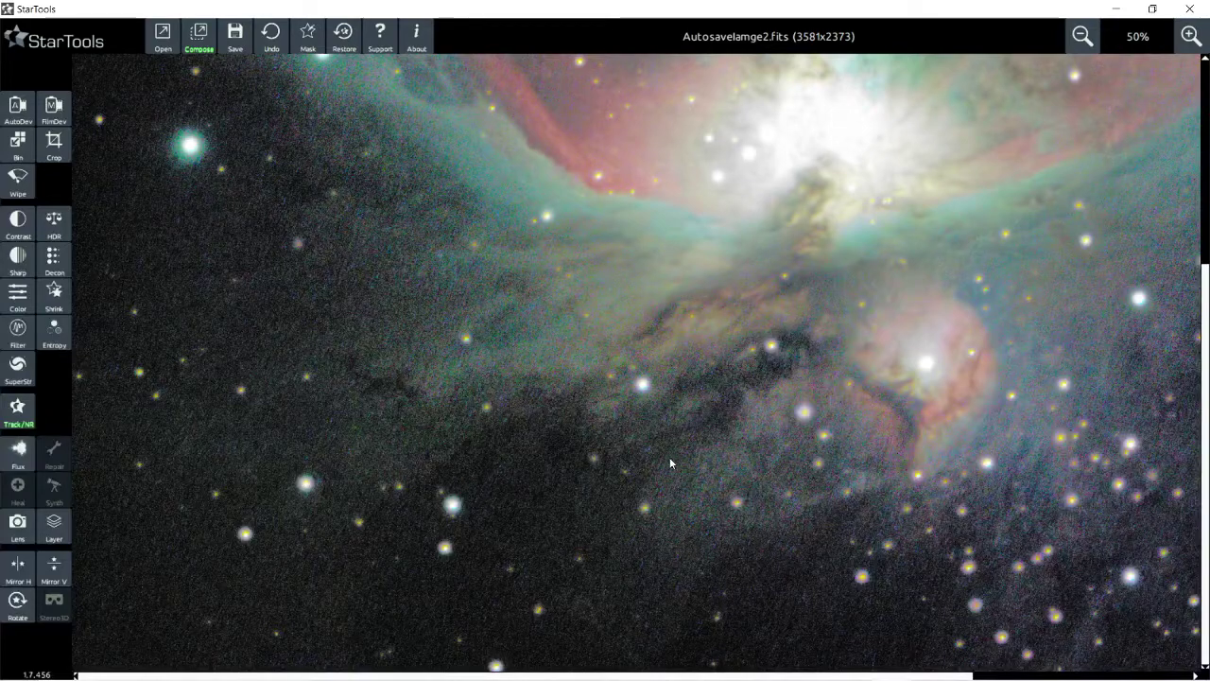
Step: Open the Shrink module with an automatically generated star mask and inspect the mask and star tightening around the nebula
scroll(815, 380, "up", 2)
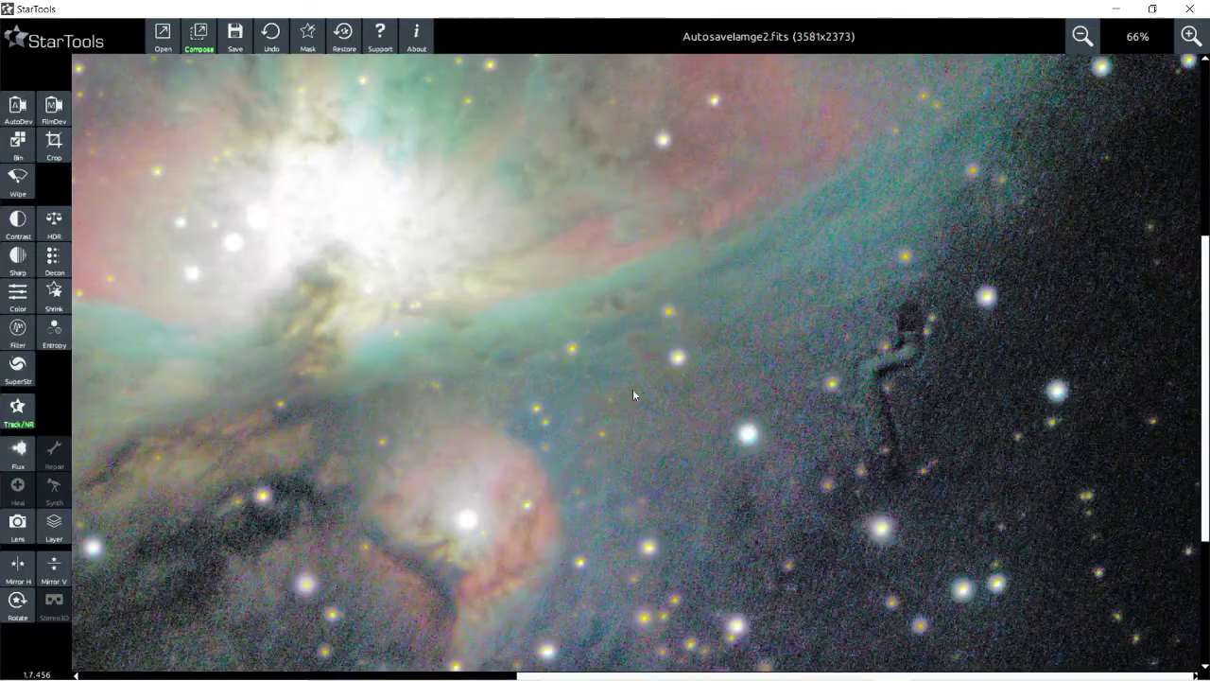
scroll(632, 389, "up", 3)
scroll(664, 327, "down", 5)
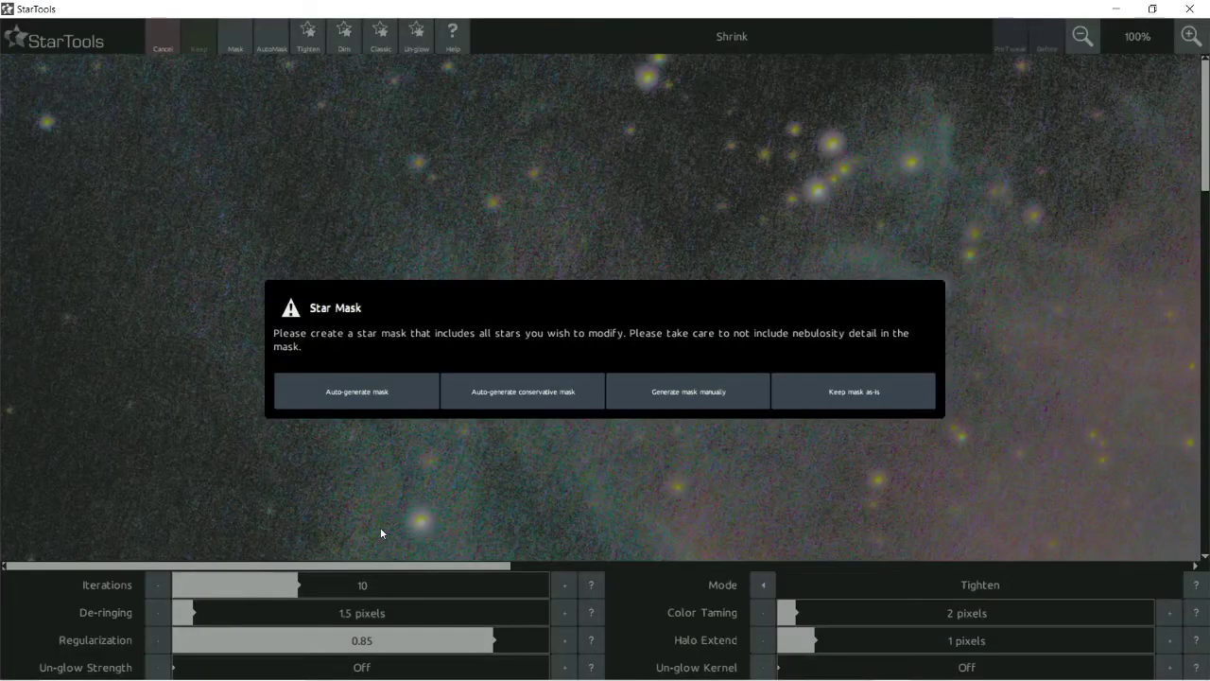
left_click(357, 391)
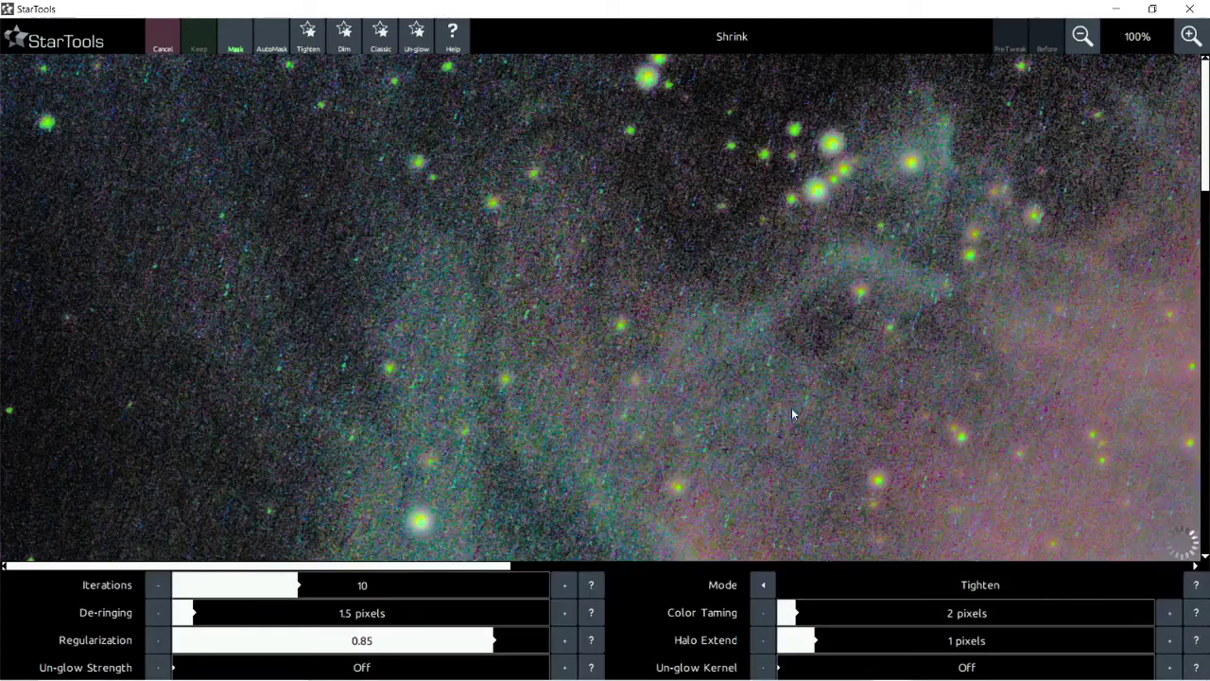
scroll(688, 309, "down", 1)
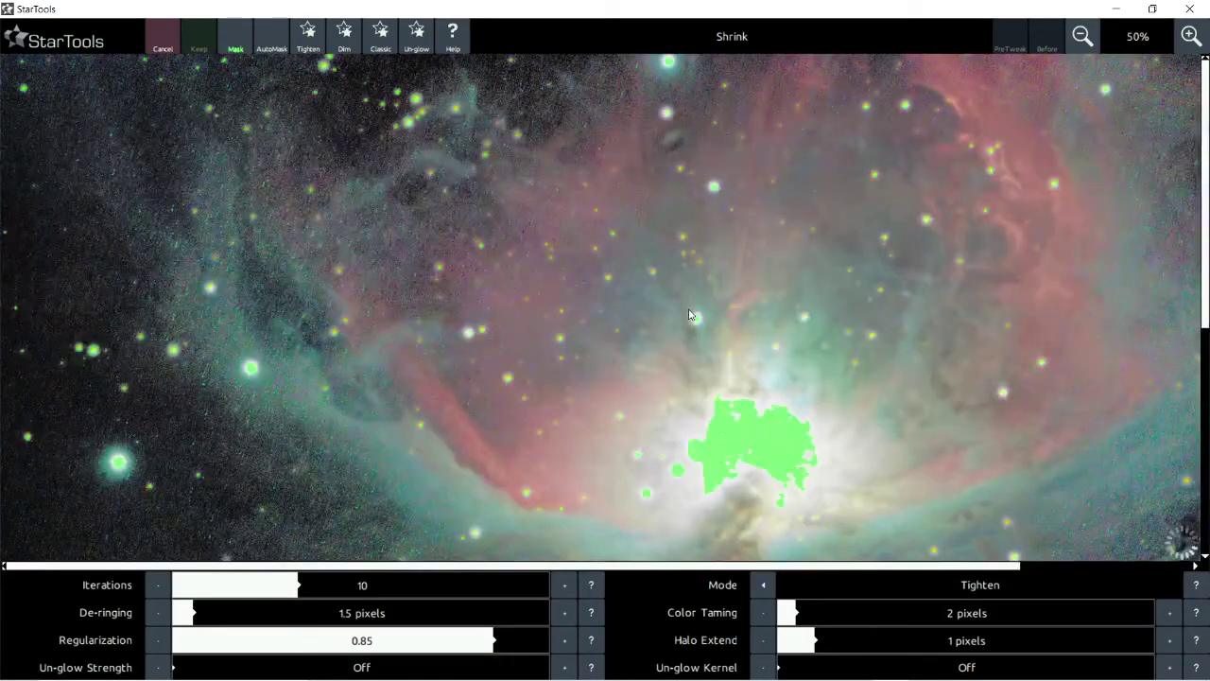
left_click_drag(756, 564, 786, 564)
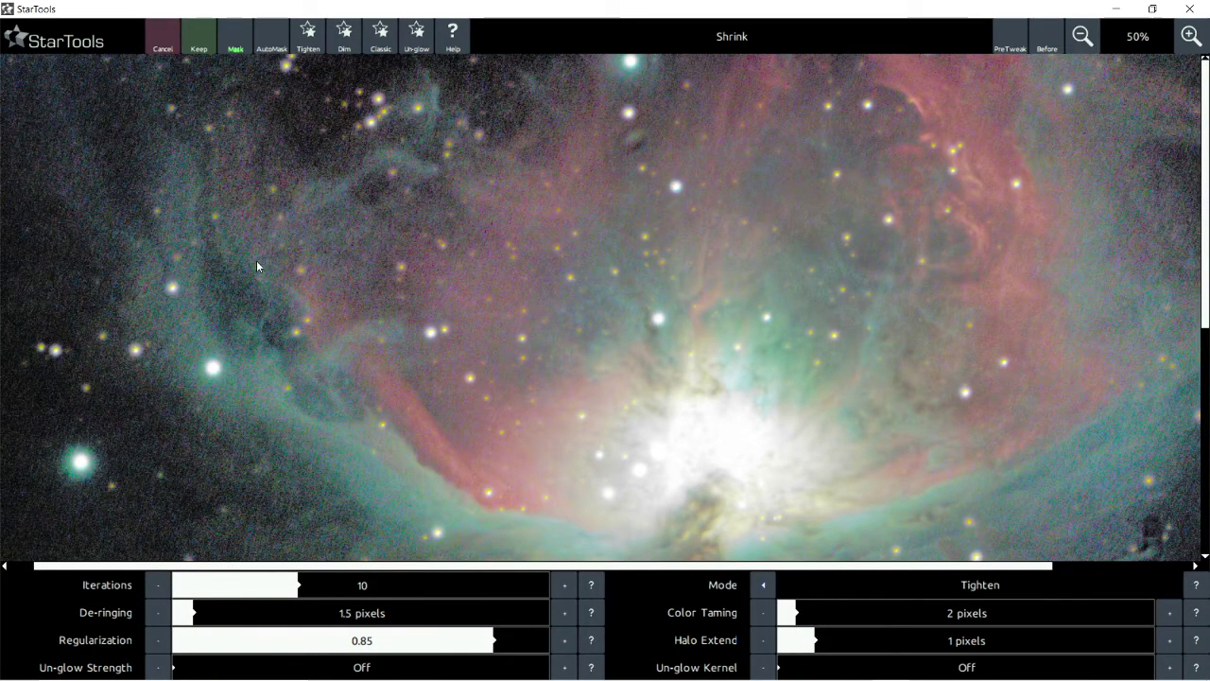
scroll(257, 264, "down", 1)
scroll(257, 265, "up", 1)
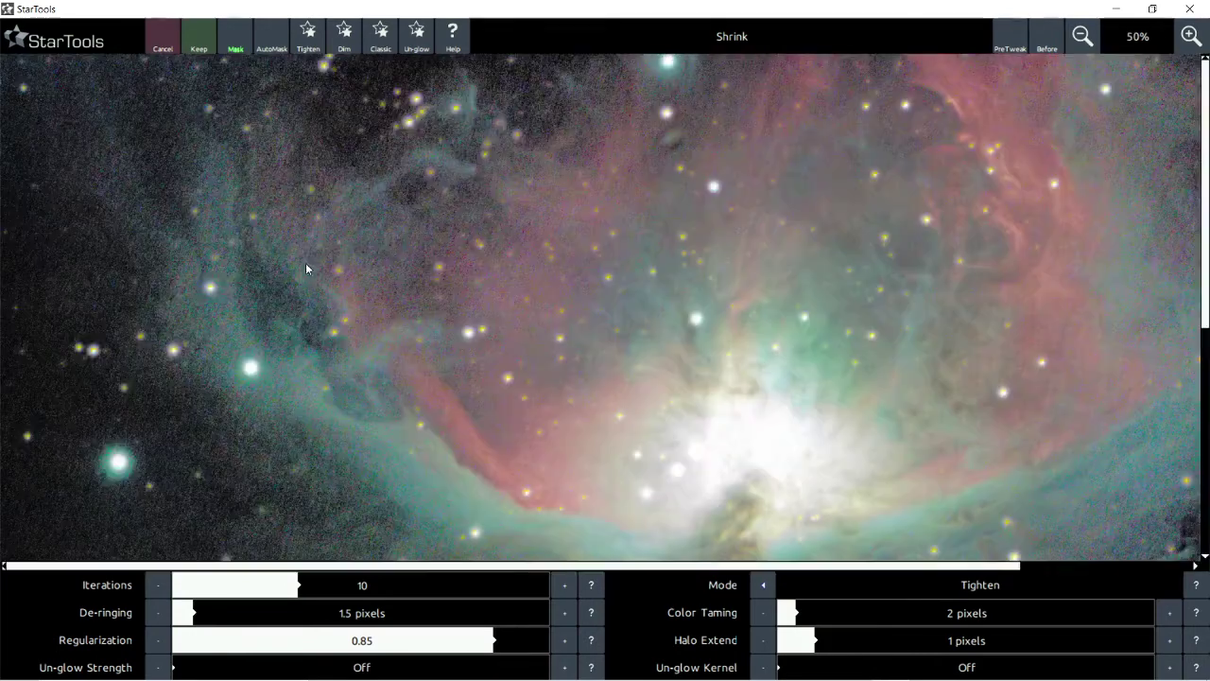
Step: Open the mask for editing and remove the bright nebula core from it with Flood Fill Lighter Pixels
left_click(235, 43)
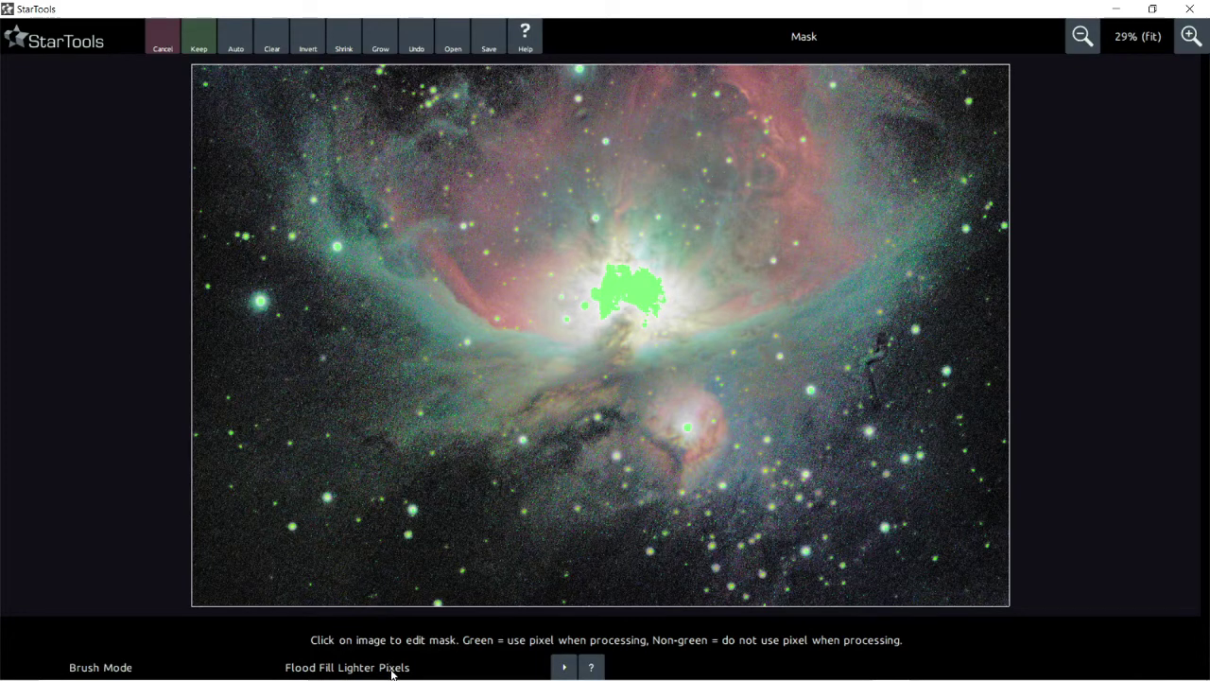
left_click(618, 297)
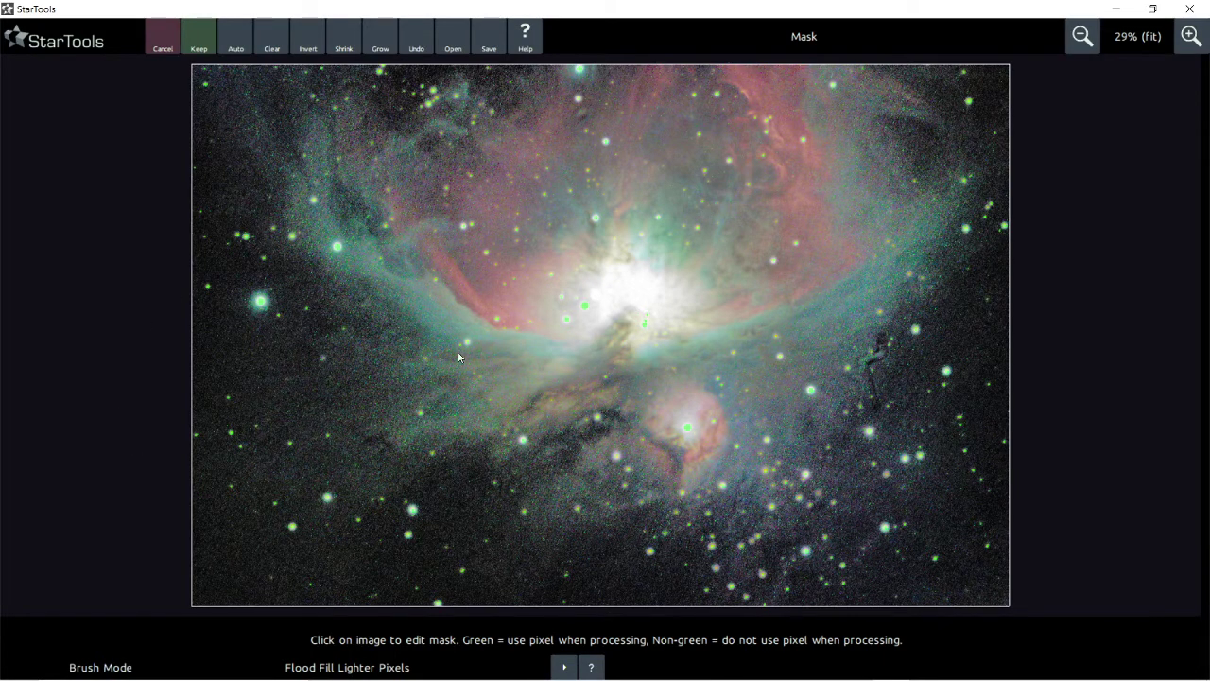
scroll(529, 332, "up", 1)
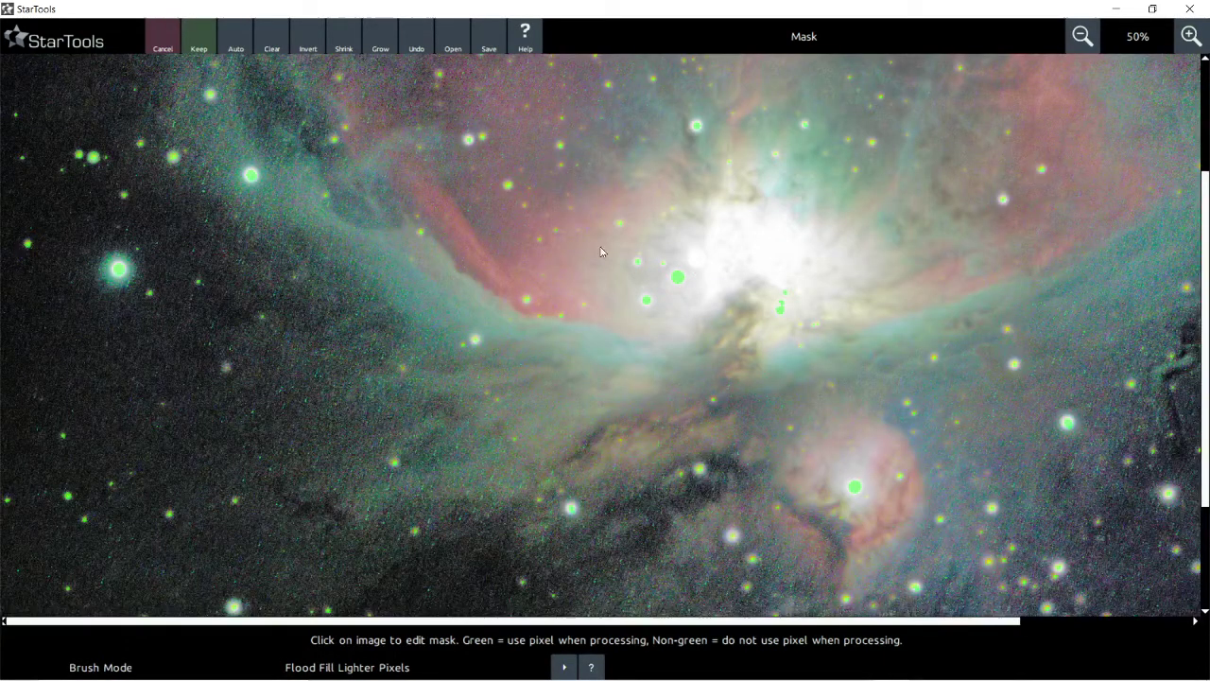
Step: Adjust the star mask's coverage by alternately growing and shrinking it, and keep the edited mask
left_click(381, 51)
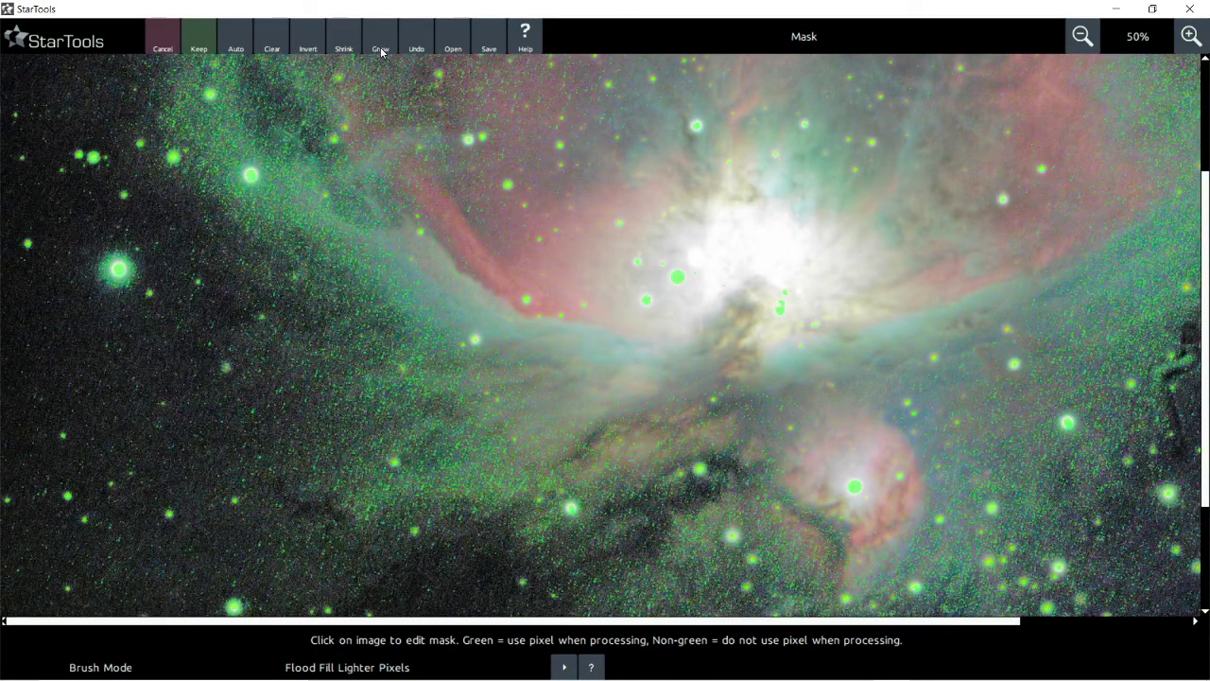
scroll(498, 179, "down", 1)
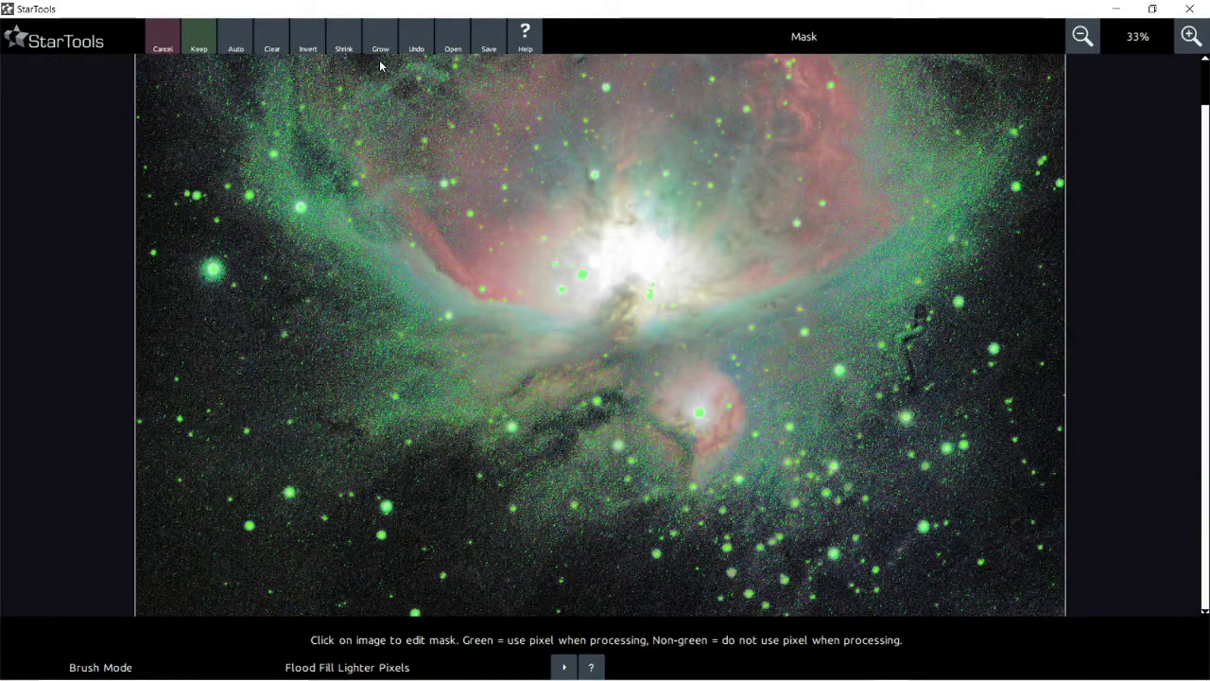
left_click(343, 45)
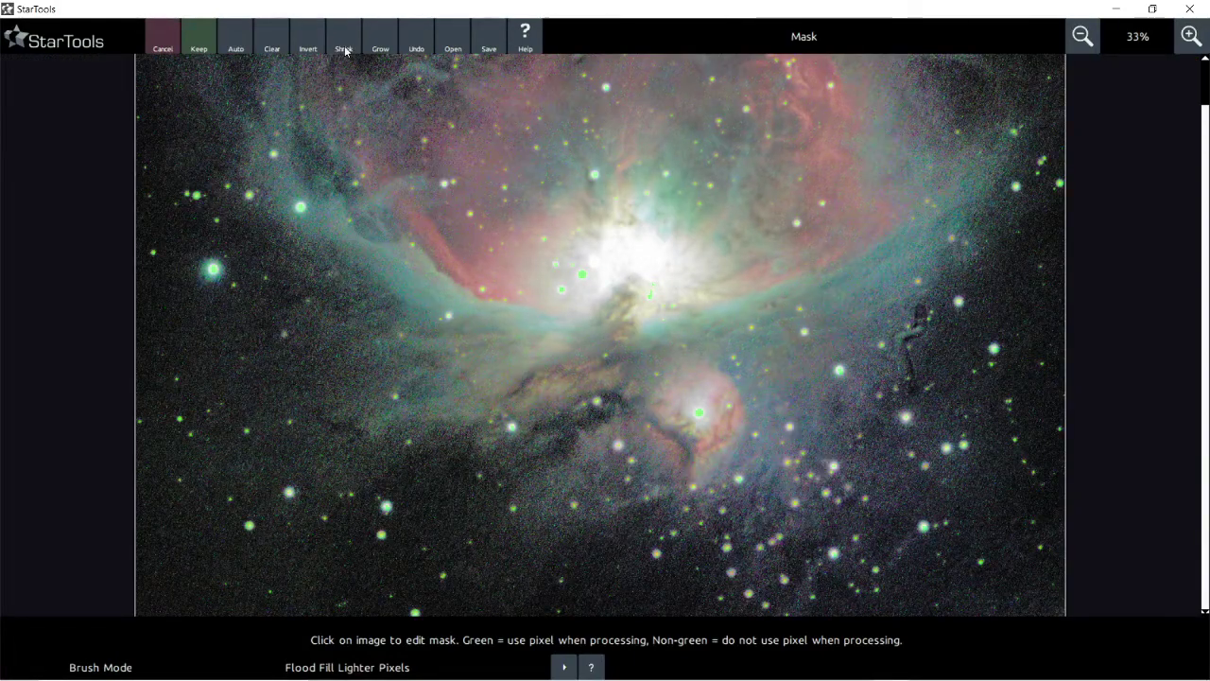
left_click(382, 48)
left_click(382, 47)
left_click(199, 49)
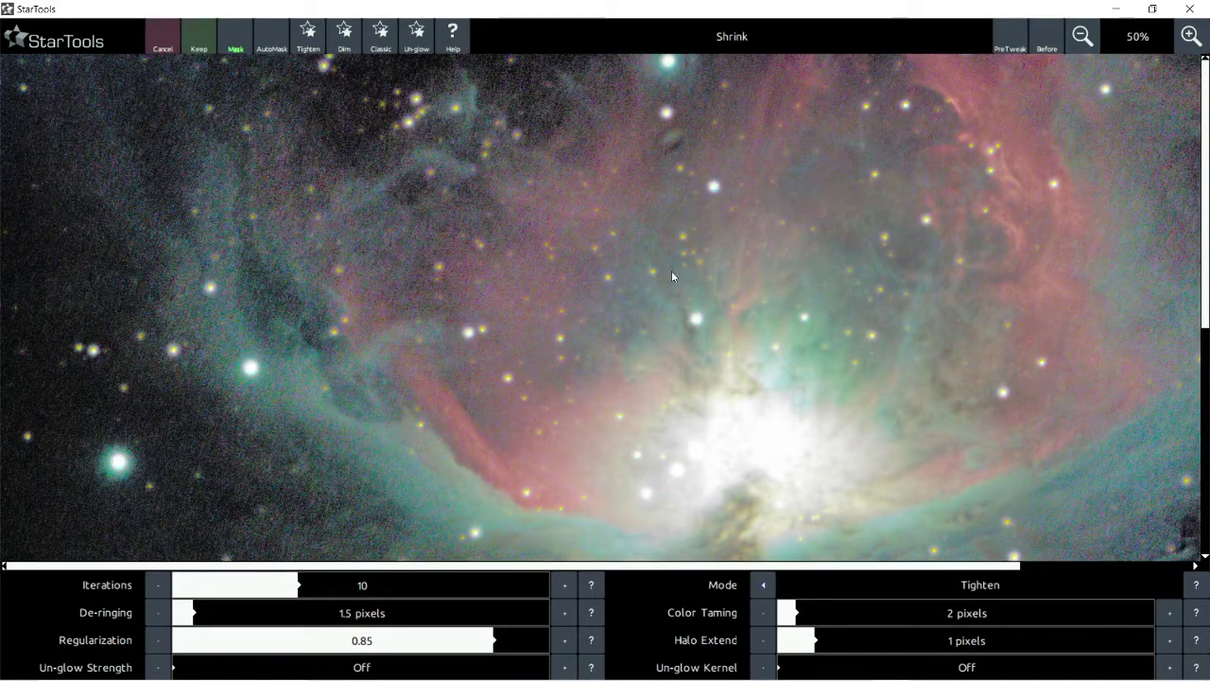
Step: Compare the tightened stars with their original state in the nebula's red and green regions at 100% and 200% magnification
scroll(849, 212, "up", 1)
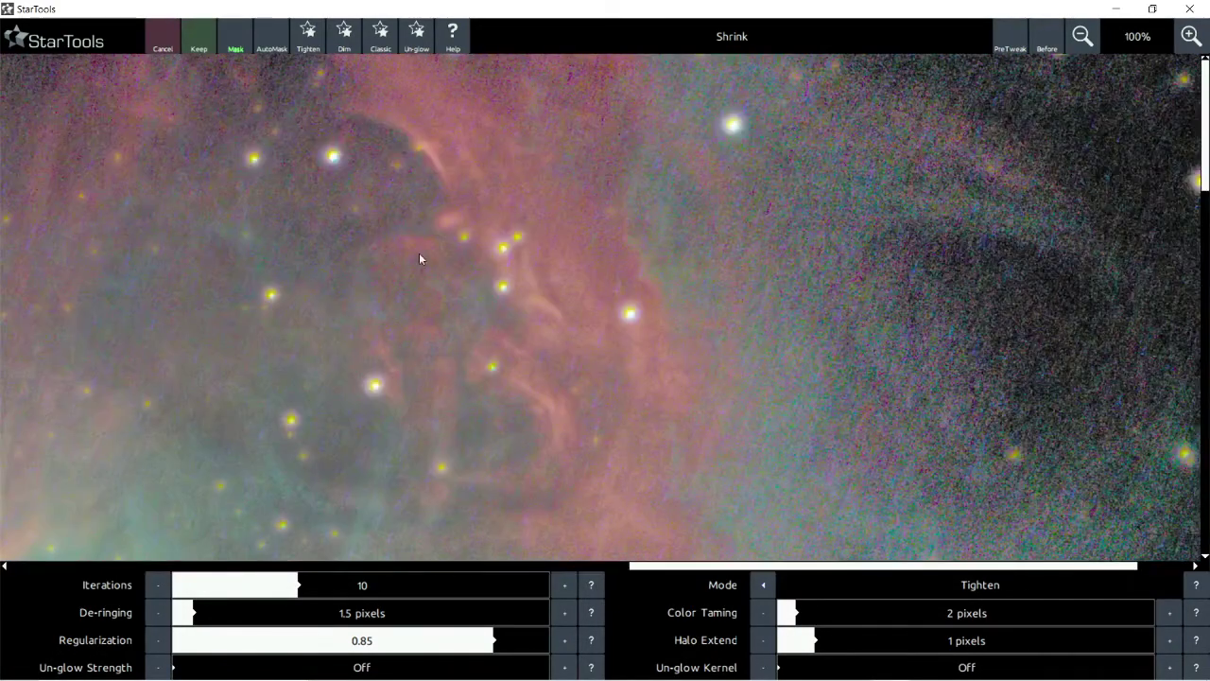
scroll(420, 258, "up", 1)
scroll(916, 147, "down", 2)
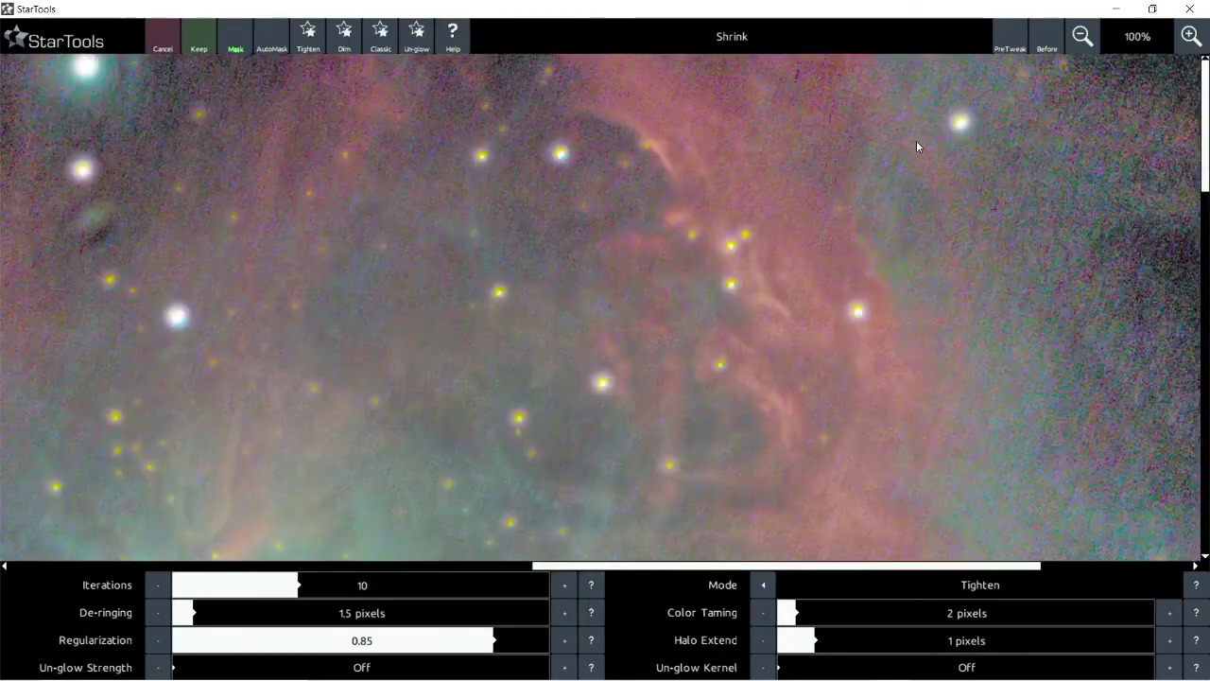
scroll(809, 325, "up", 1)
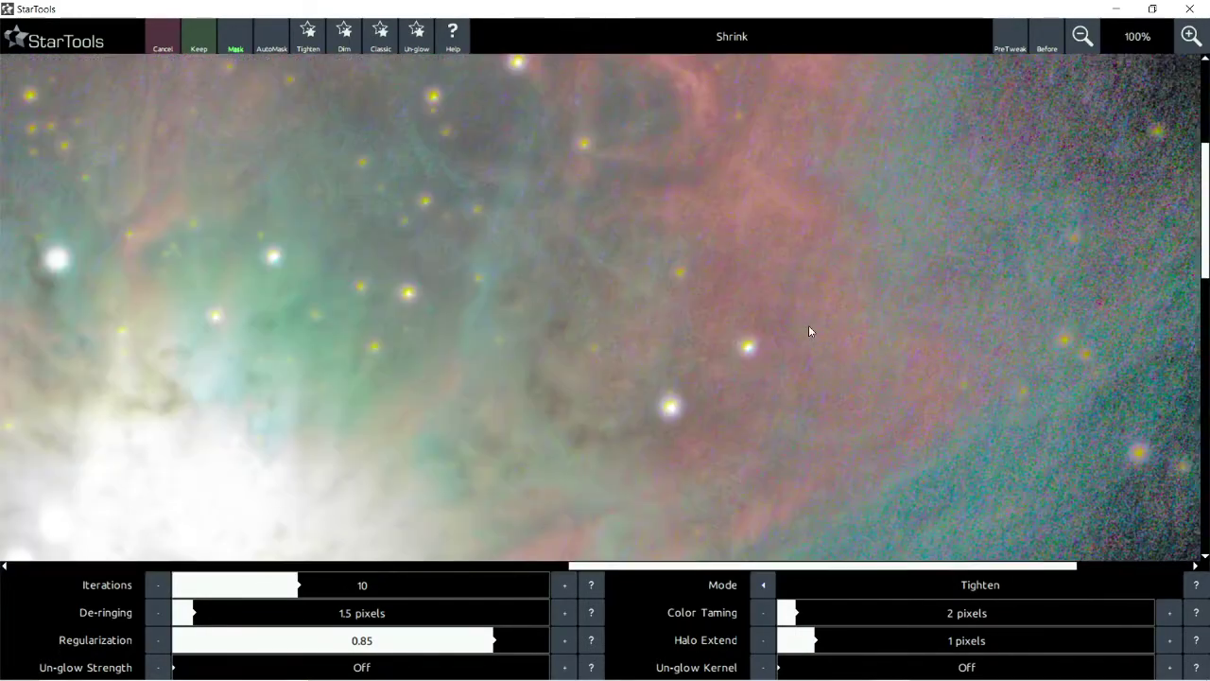
left_click(1045, 43)
left_click(1045, 44)
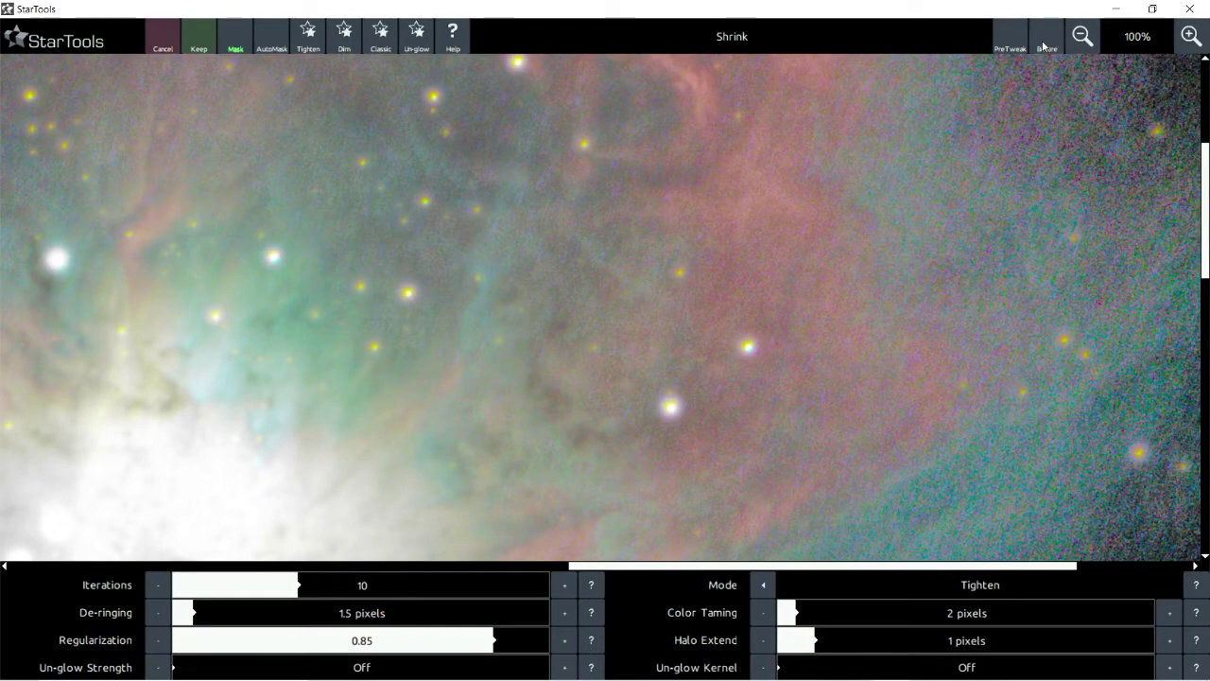
left_click(1043, 42)
scroll(663, 399, "up", 1)
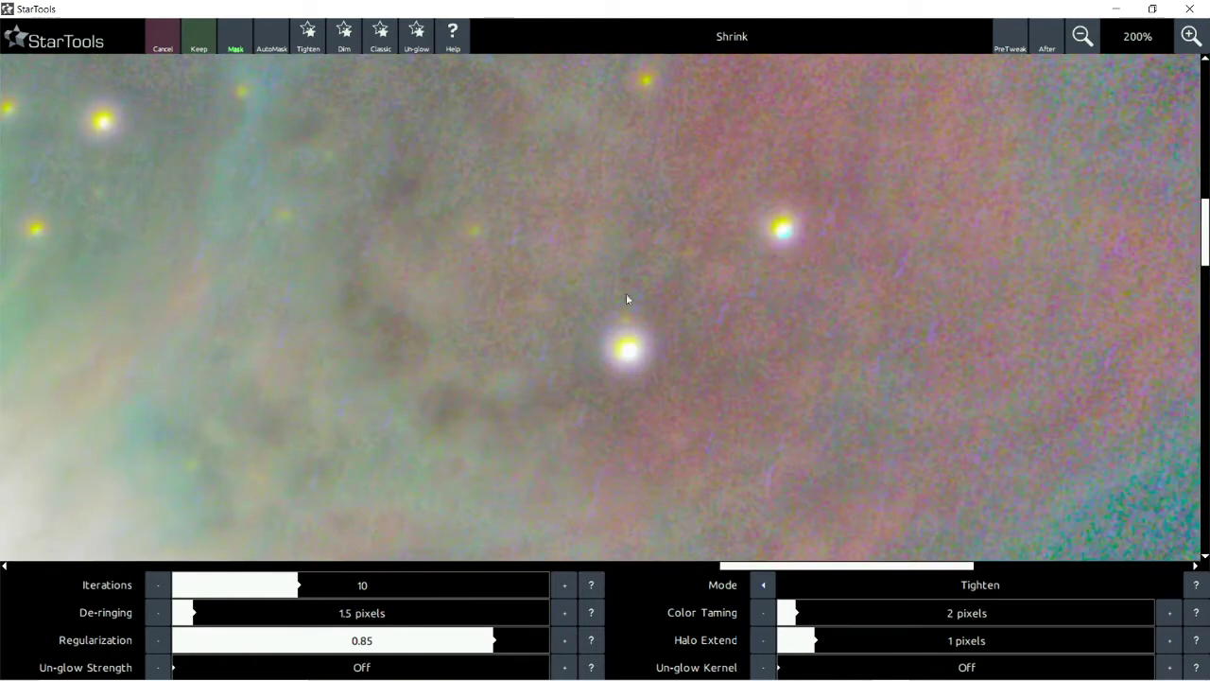
left_click(1045, 43)
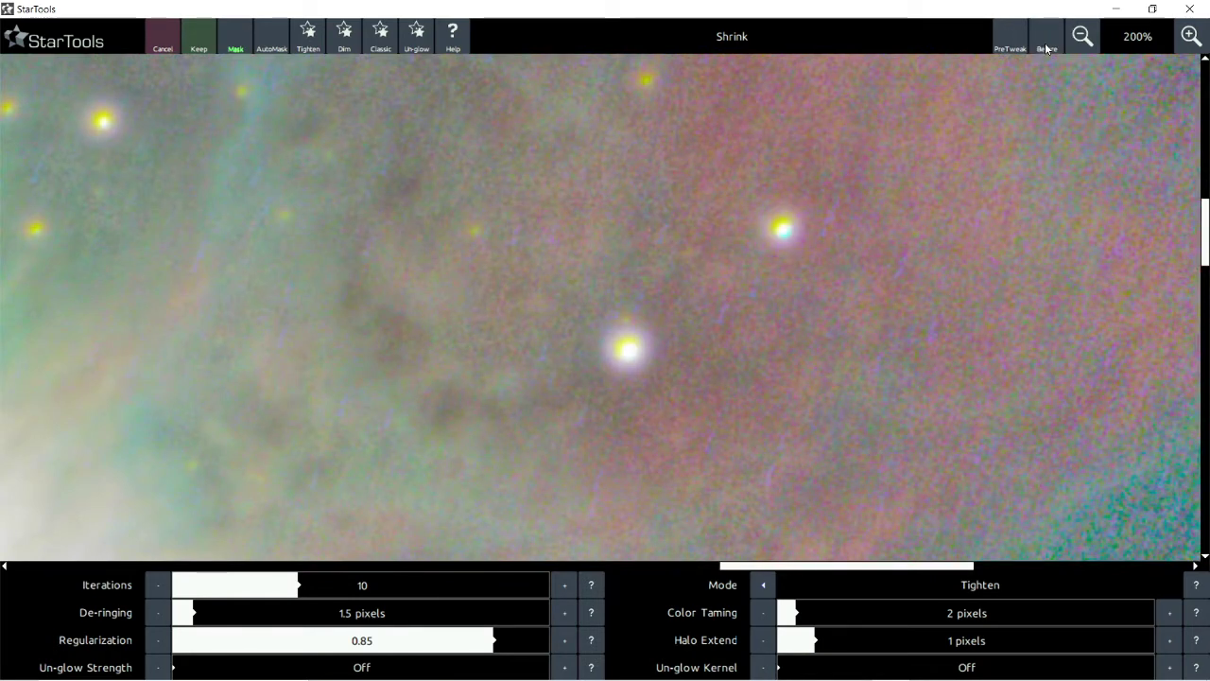
left_click(1045, 42)
Step: Try the Dim mode, testing Color Taming at 1 pixel and Halo Extend at 2 pixels before restoring both settings
left_click(762, 584)
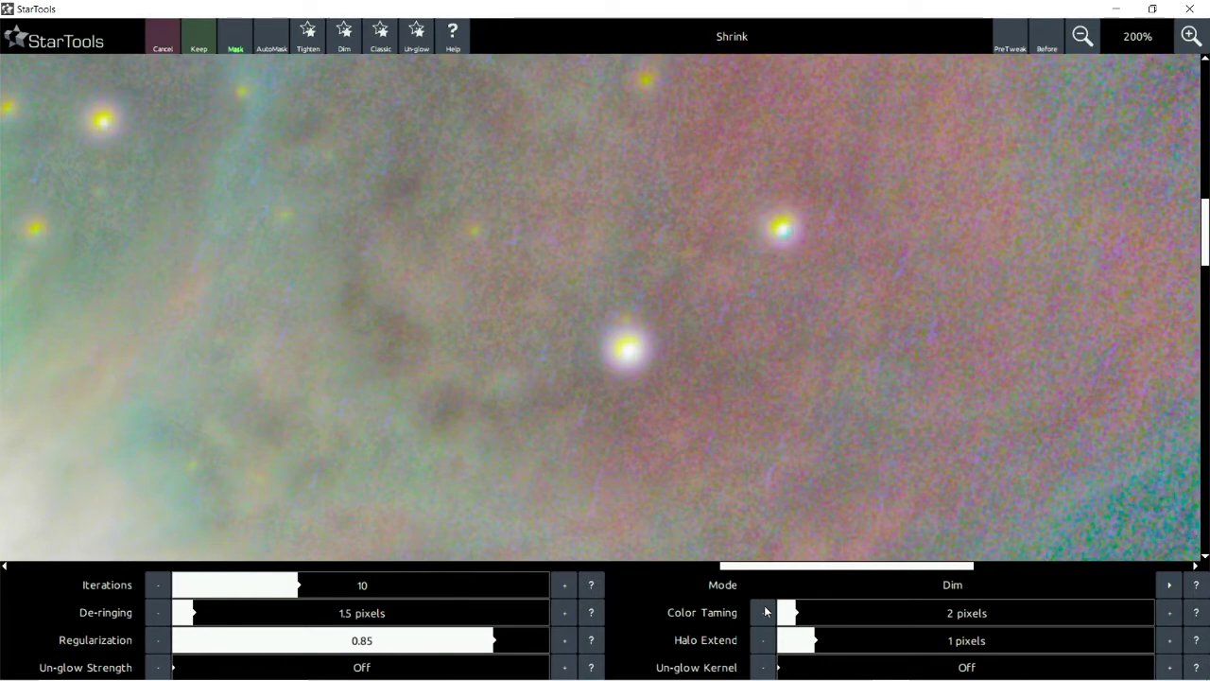
left_click(762, 612)
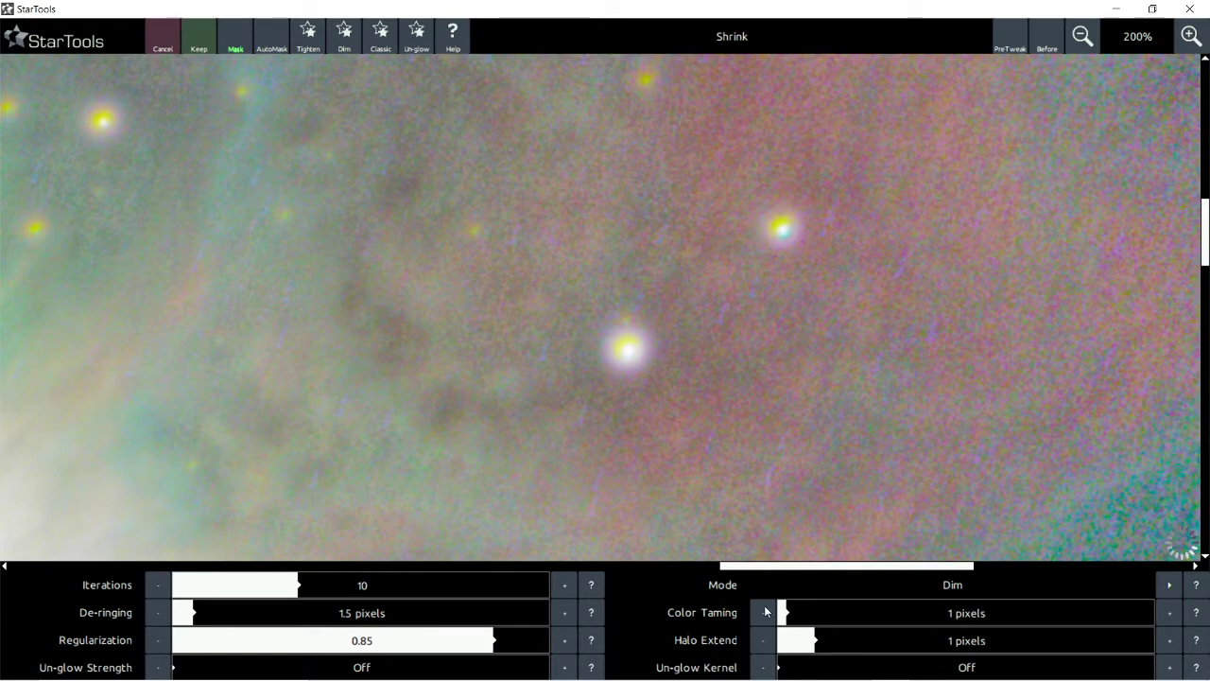
left_click(1169, 612)
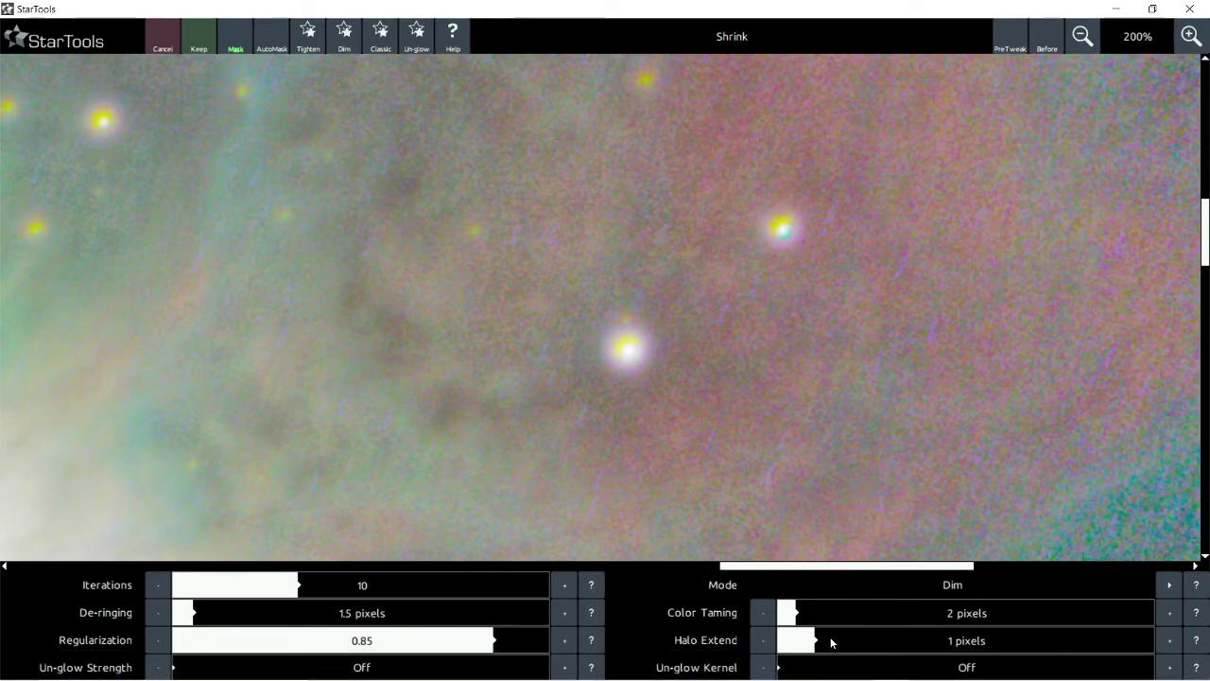
left_click(1168, 641)
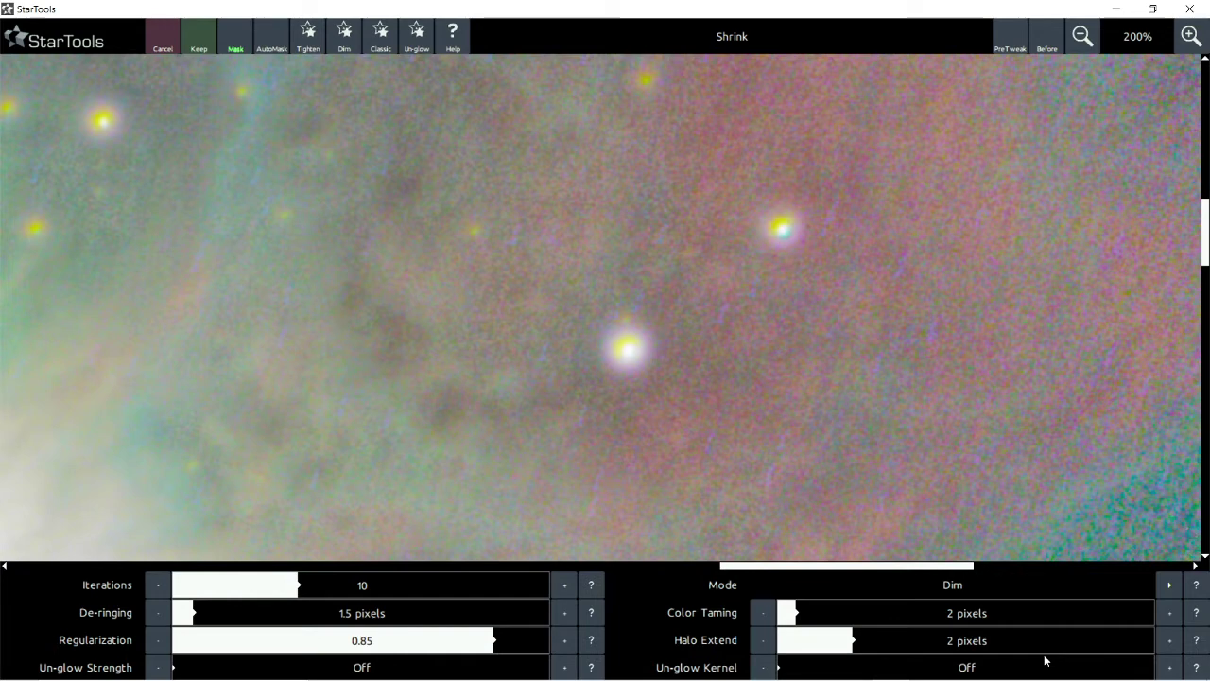
left_click(762, 640)
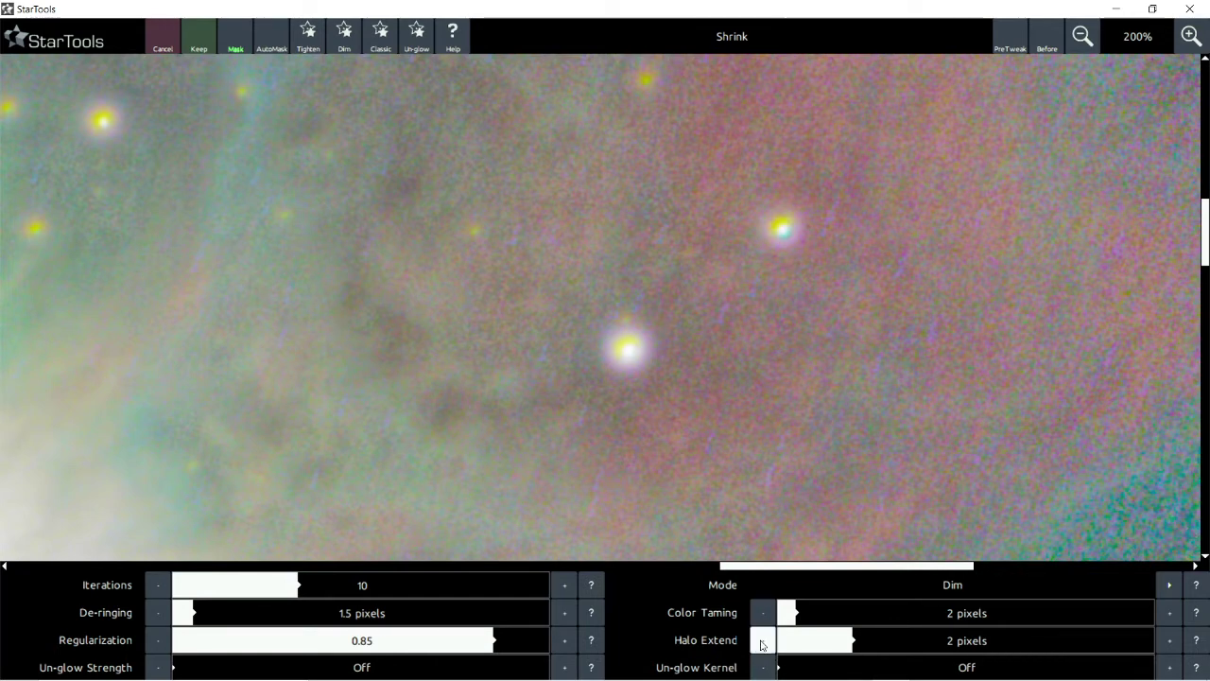
Step: Compare the dimmed stars with their original state and leave the Shrink module without keeping its result
left_click(1044, 48)
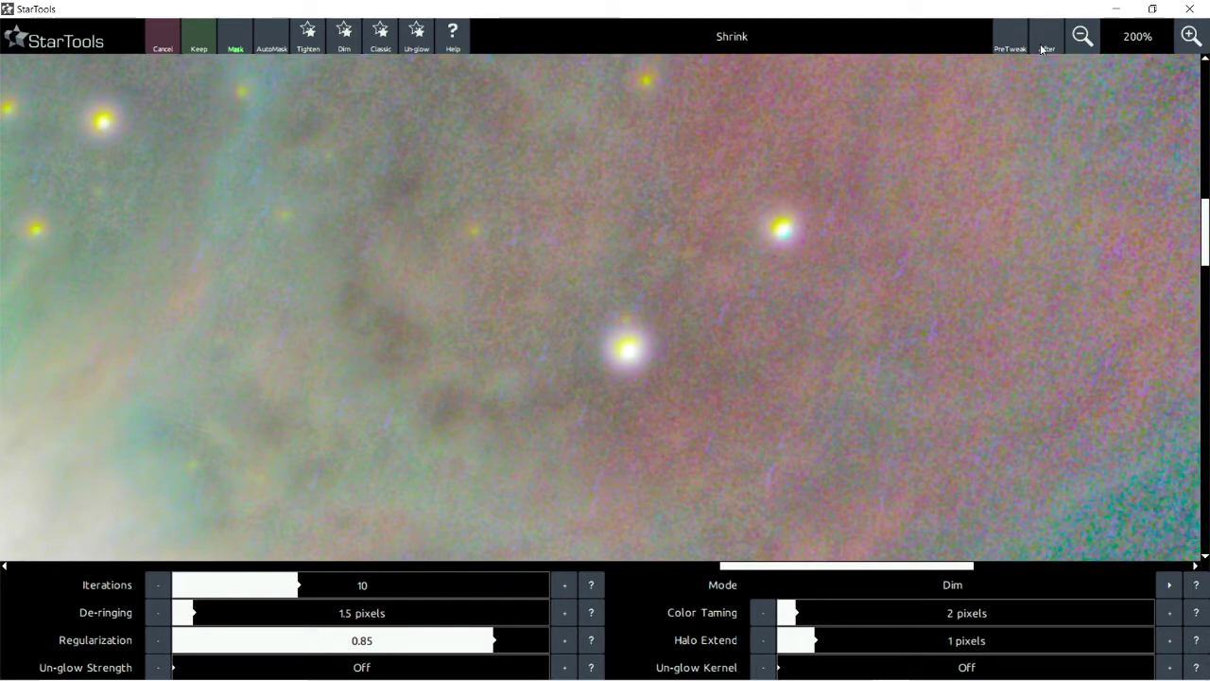
left_click(1047, 38)
left_click(1048, 46)
left_click(166, 48)
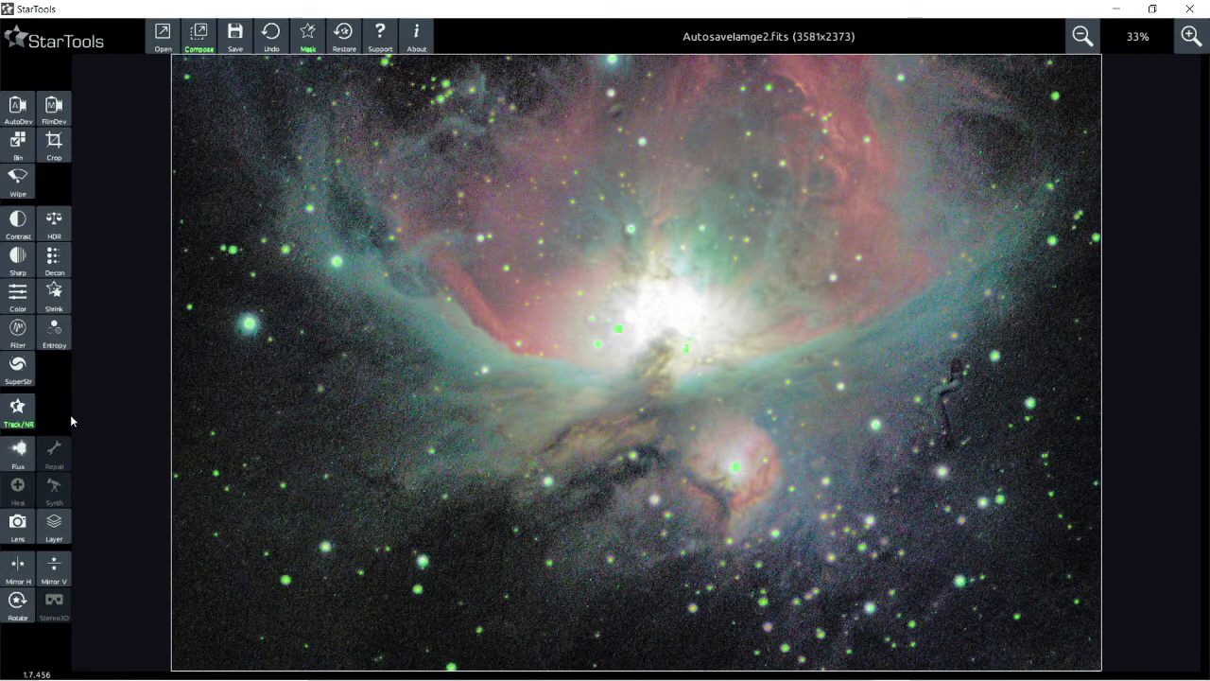
Step: Open the Filter module and apply the Conservative Nudge filter to a small yellow star in the cluster below the round nebula
left_click(17, 328)
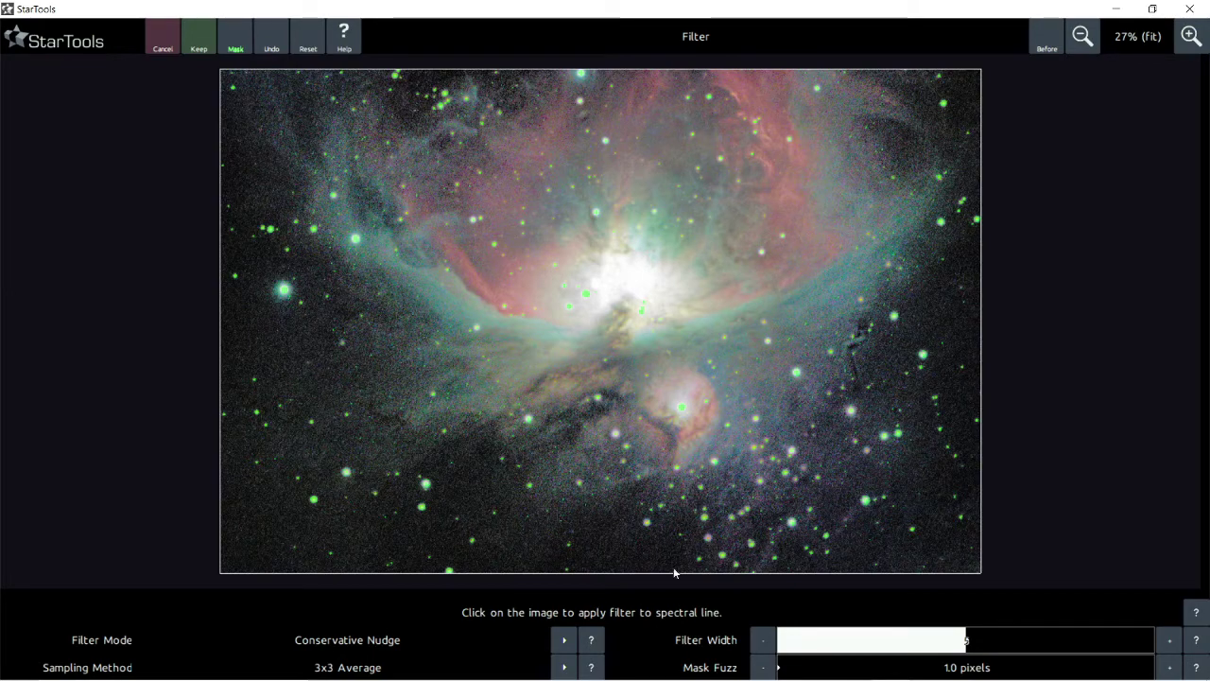
scroll(567, 565, "up", 2)
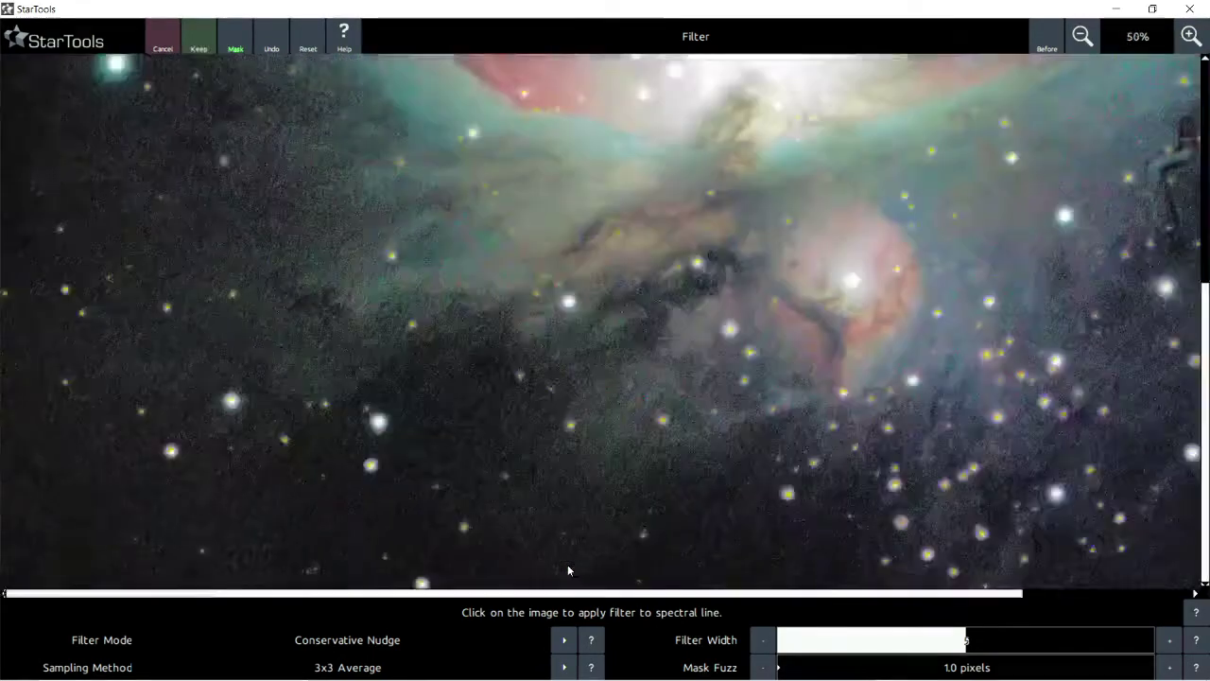
scroll(658, 437, "down", 2)
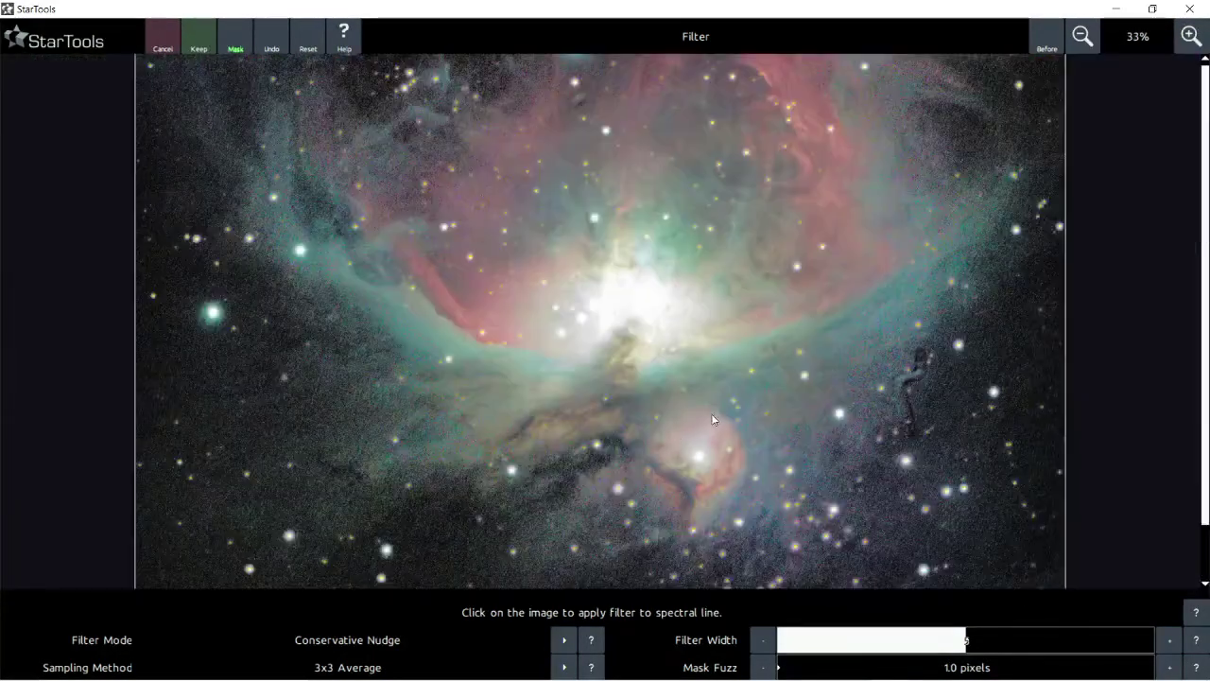
scroll(771, 446, "up", 4)
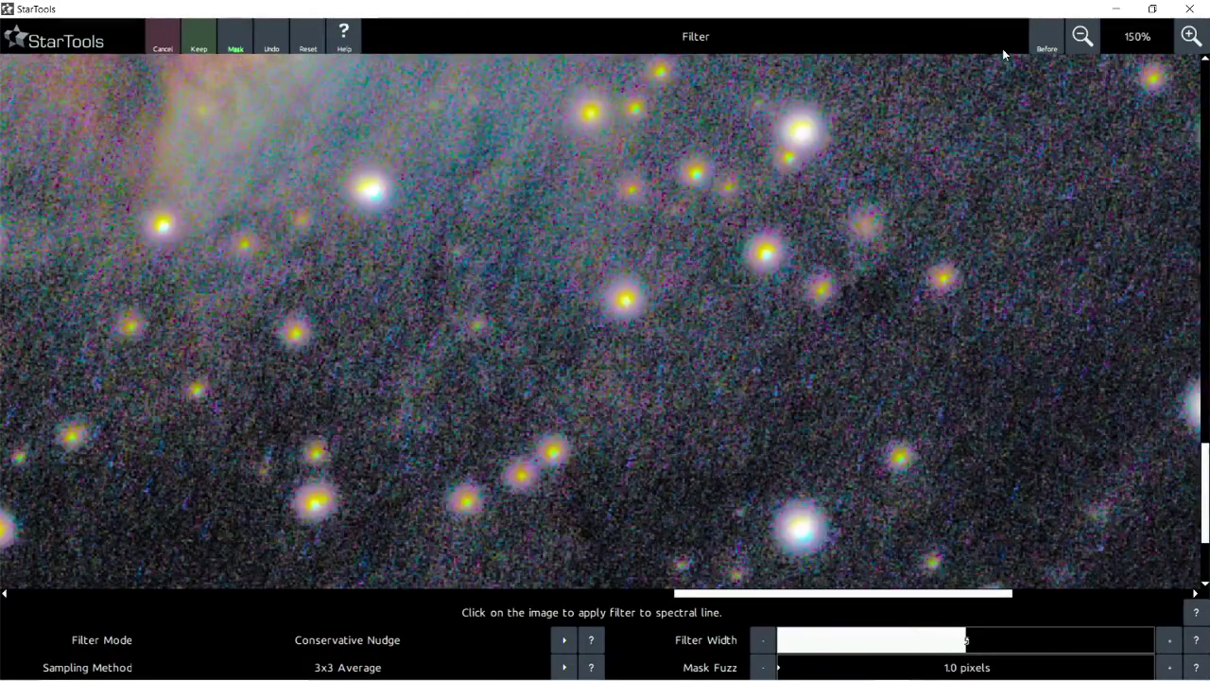
left_click(1045, 47)
left_click(1046, 47)
left_click(1046, 47)
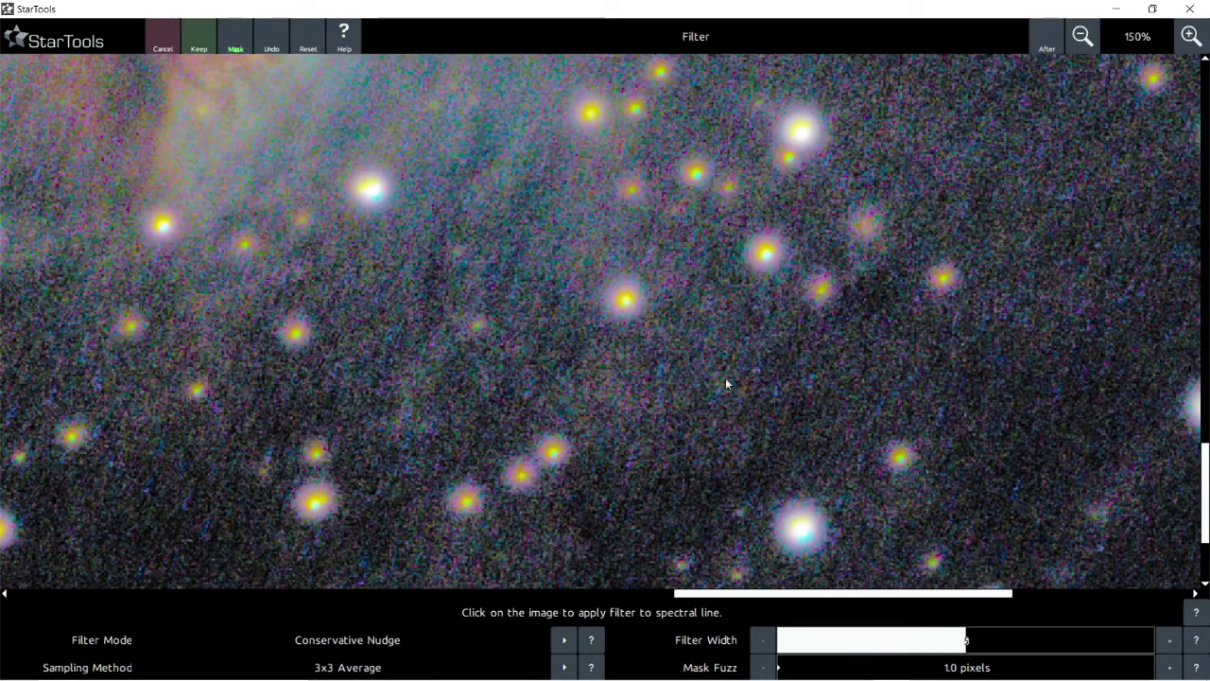
left_click(466, 502)
scroll(438, 526, "up", 2)
scroll(499, 419, "up", 2)
scroll(504, 430, "down", 2)
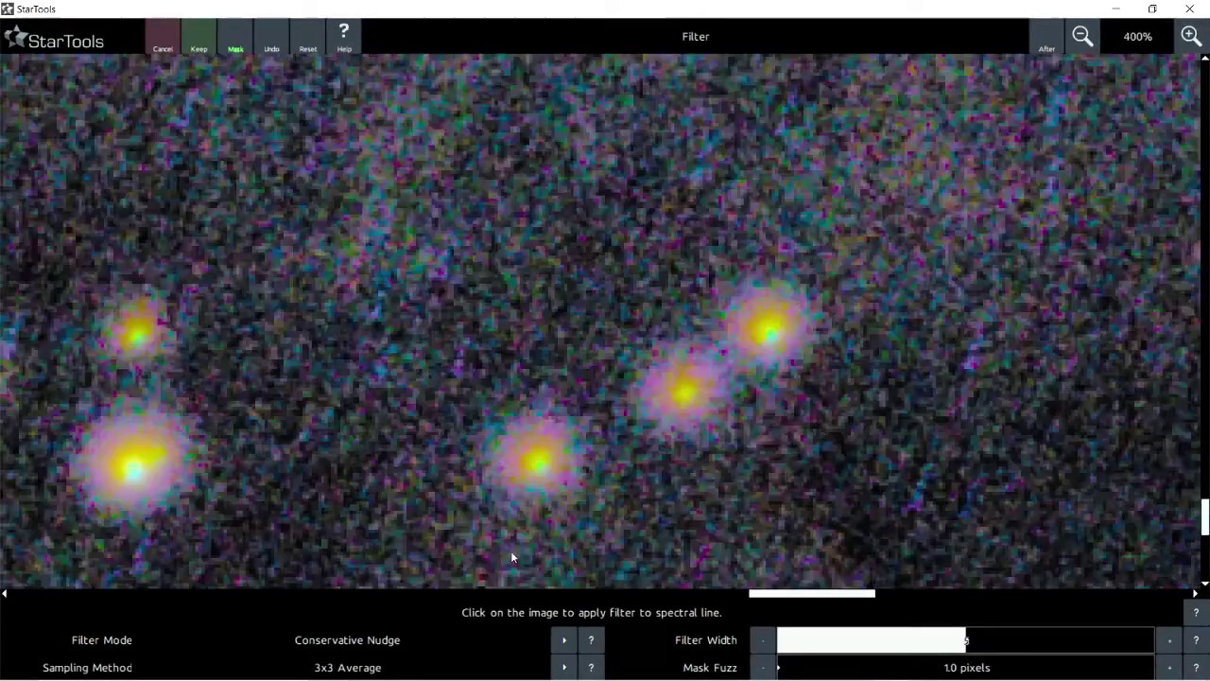
Step: Set the filter mode to Fringe Killer, apply it to the fringed cluster stars and compare them with their original state
left_click(481, 639)
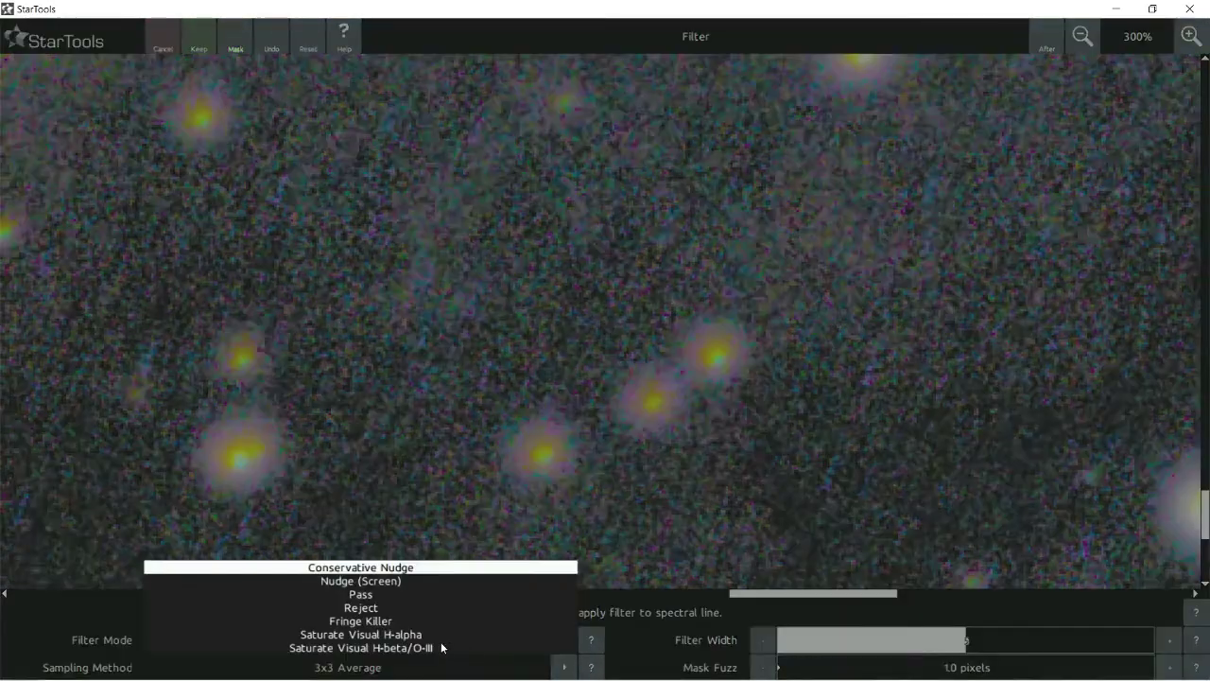
left_click(378, 621)
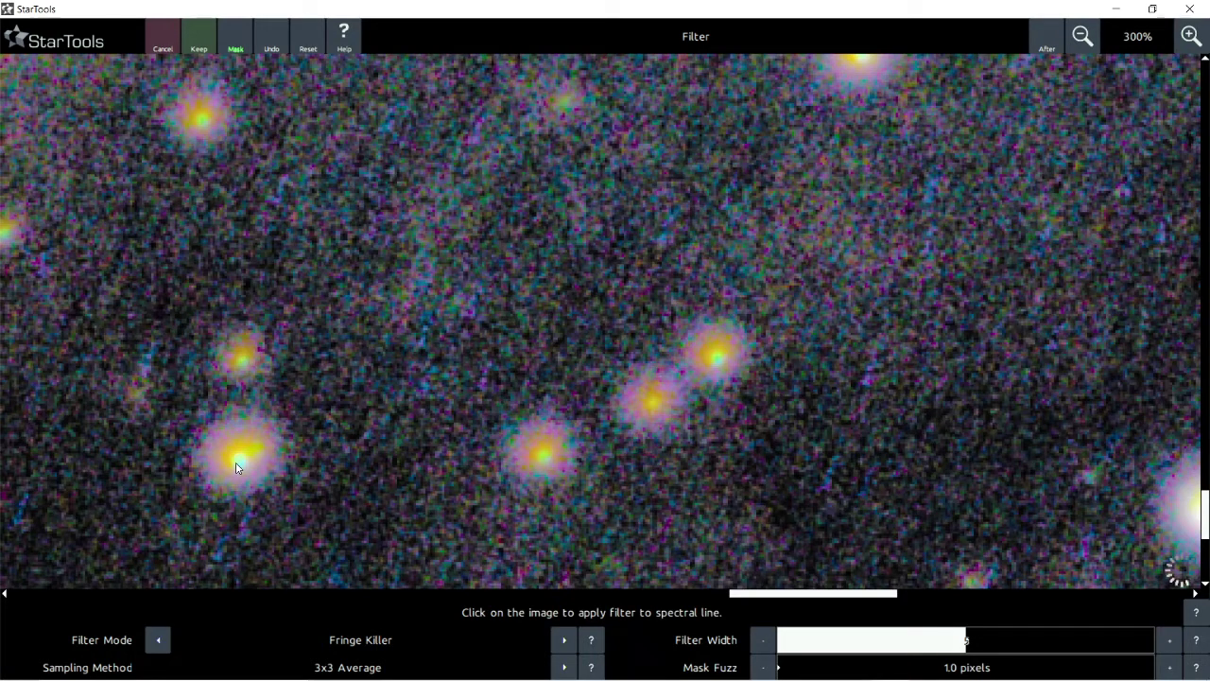
left_click(1044, 49)
left_click(1052, 50)
left_click(1051, 49)
left_click(717, 360)
Step: Inspect the star fringes at up to 800% magnification and across the whole frame, and keep the filtered result
scroll(464, 456, "down", 2)
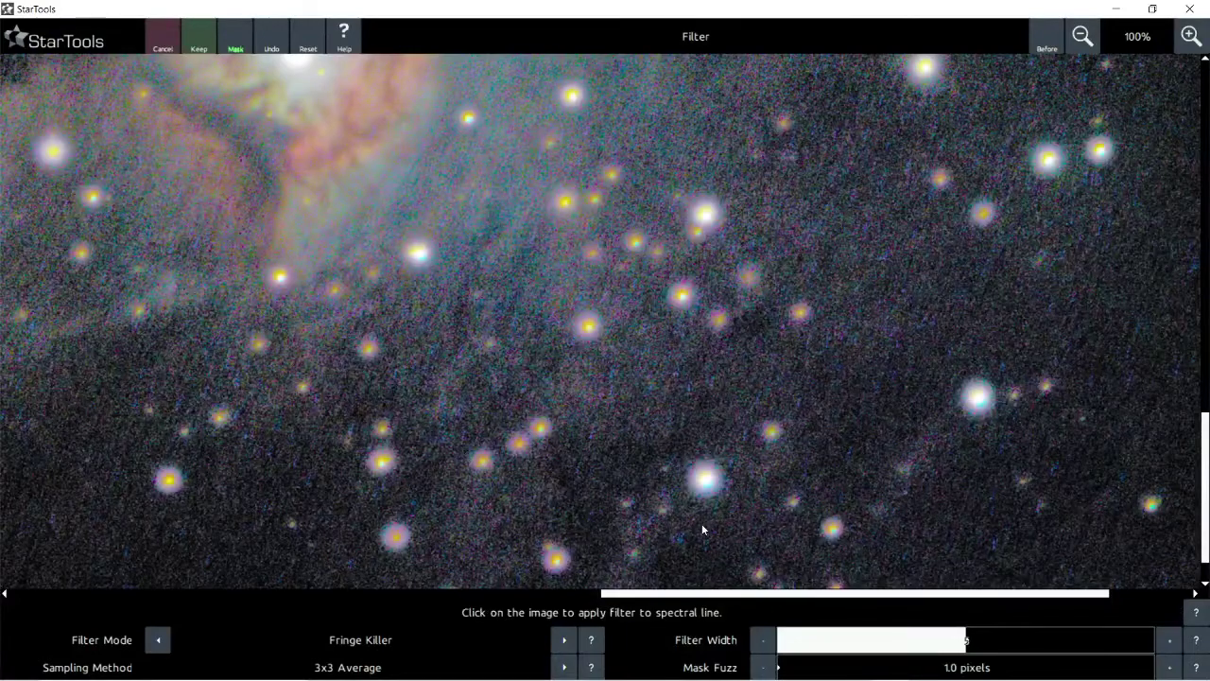
scroll(703, 501, "up", 2)
scroll(598, 261, "up", 2)
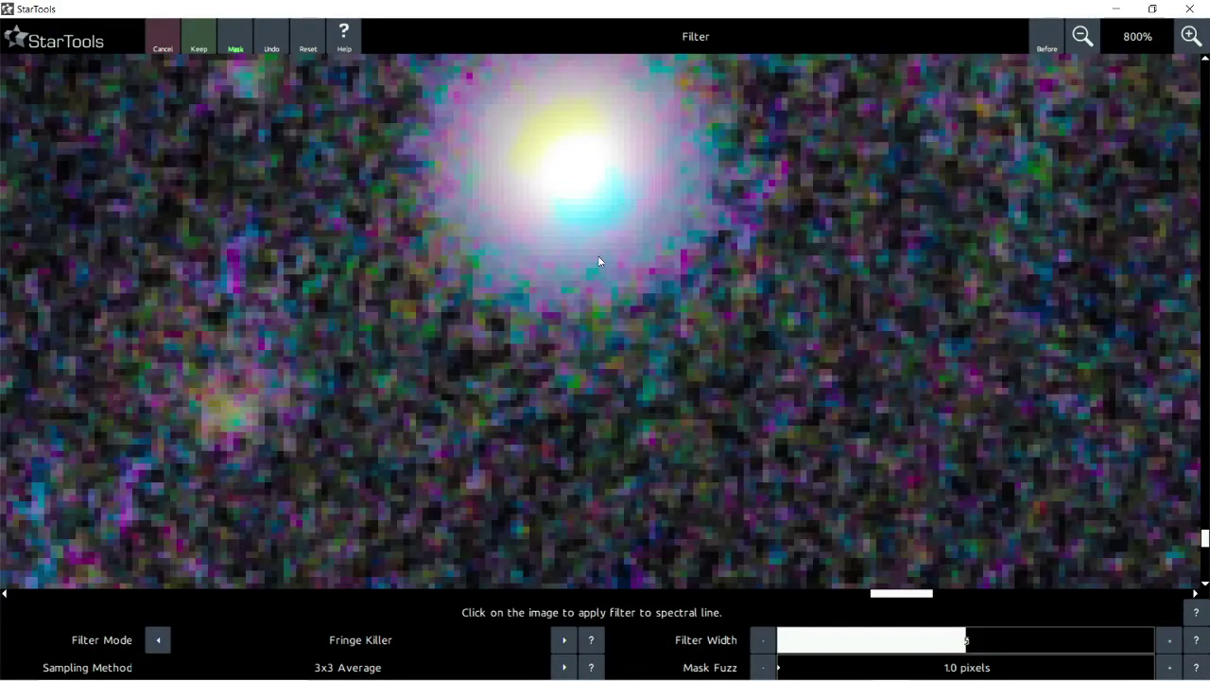
scroll(555, 208, "down", 4)
scroll(584, 233, "up", 4)
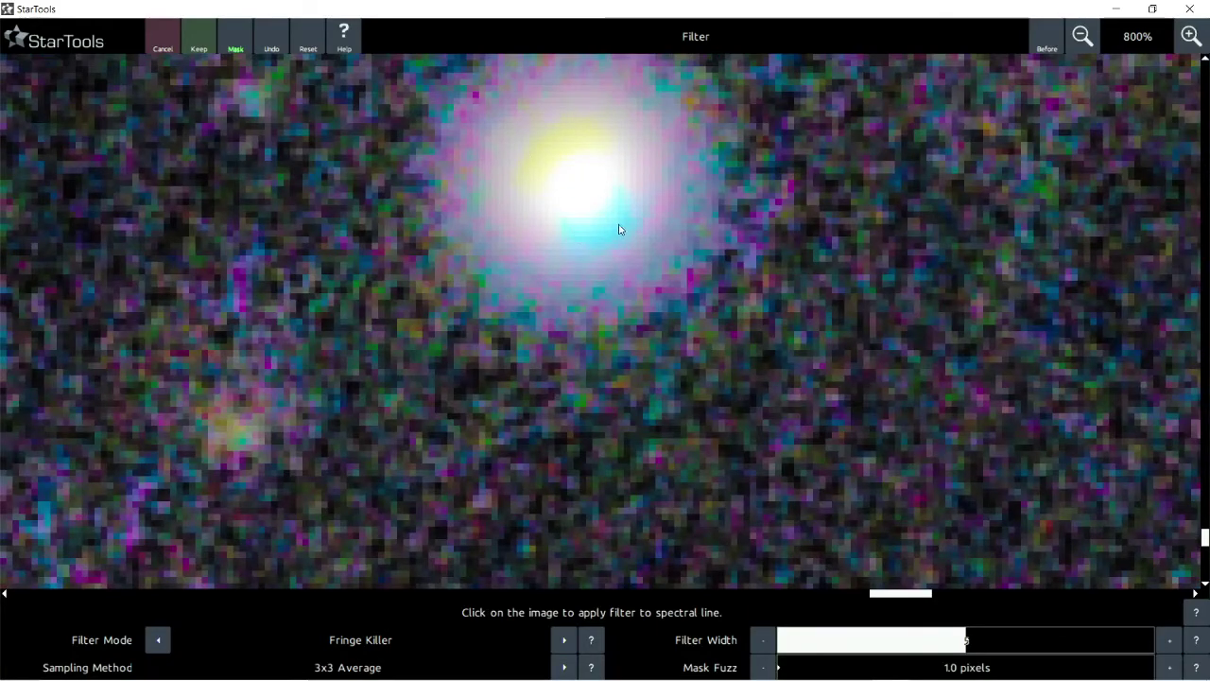
scroll(615, 228, "down", 6)
scroll(546, 264, "down", 1)
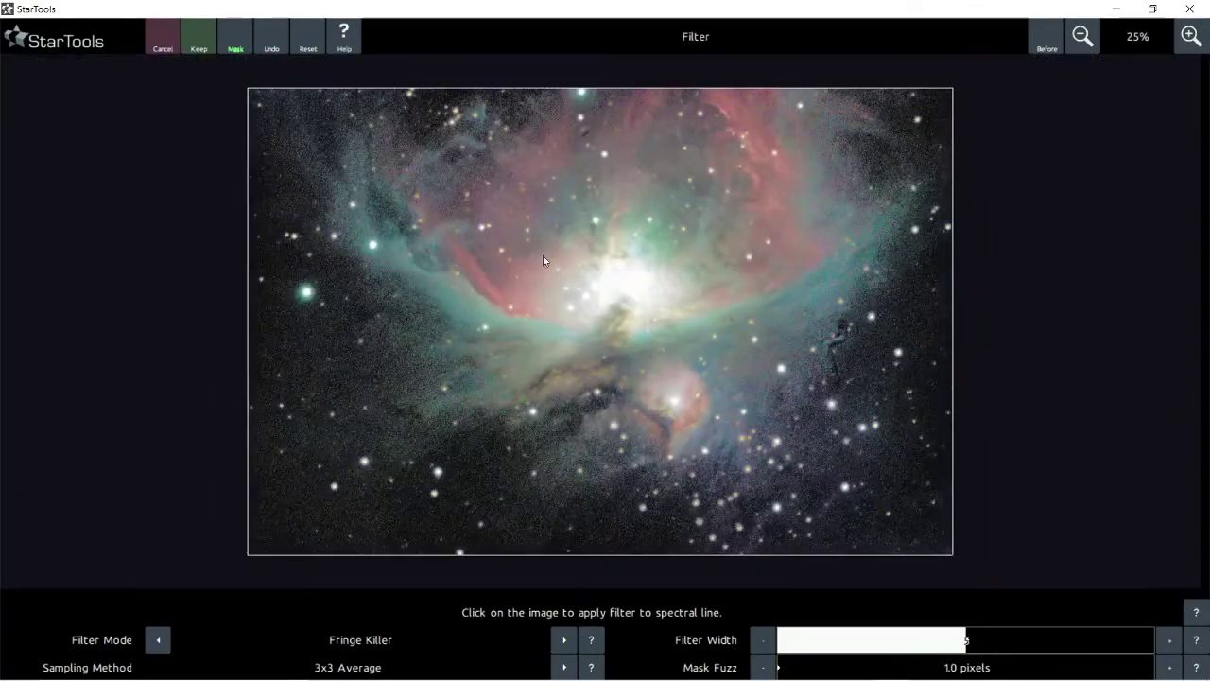
scroll(585, 251, "up", 2)
scroll(585, 247, "up", 2)
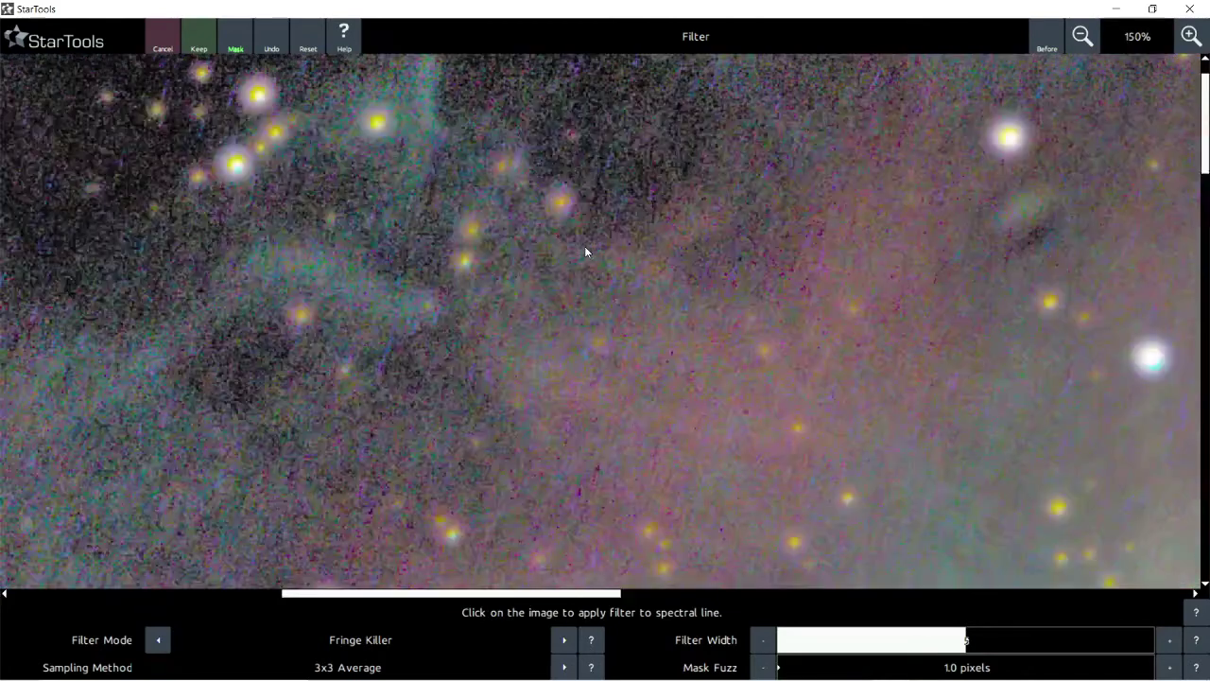
left_click(201, 49)
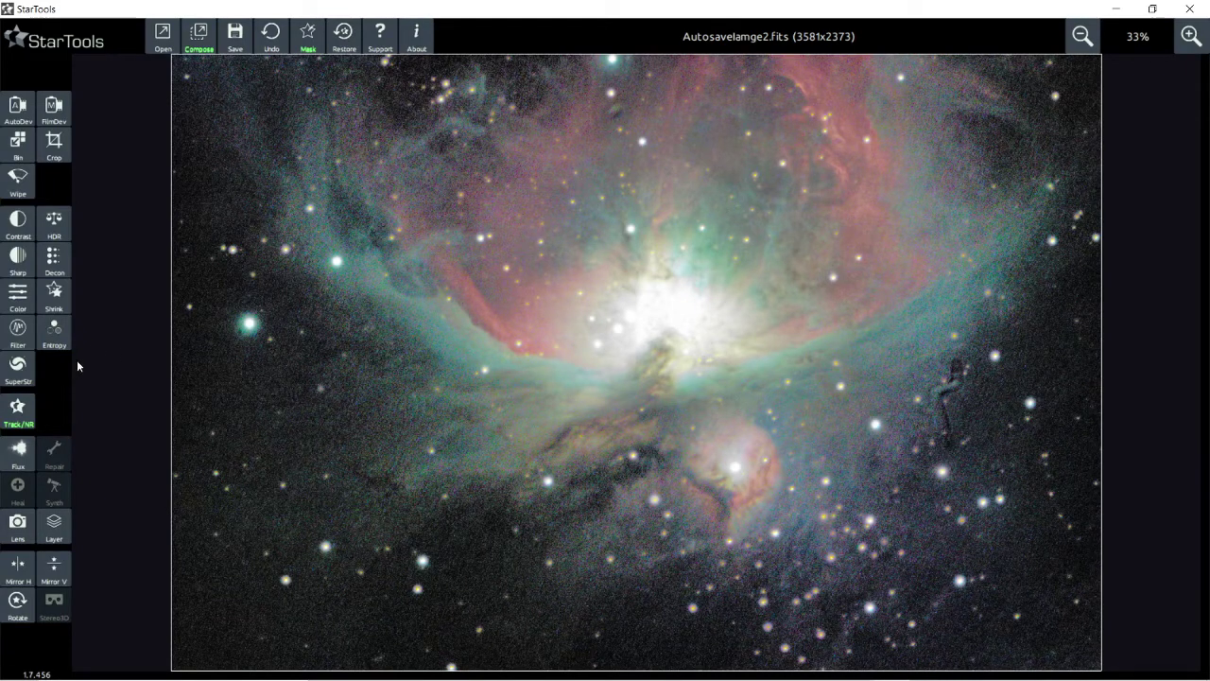
Step: Try the Entropy module's detail enhancement on the image with its default settings and zoom in on the red nebula region
left_click(60, 340)
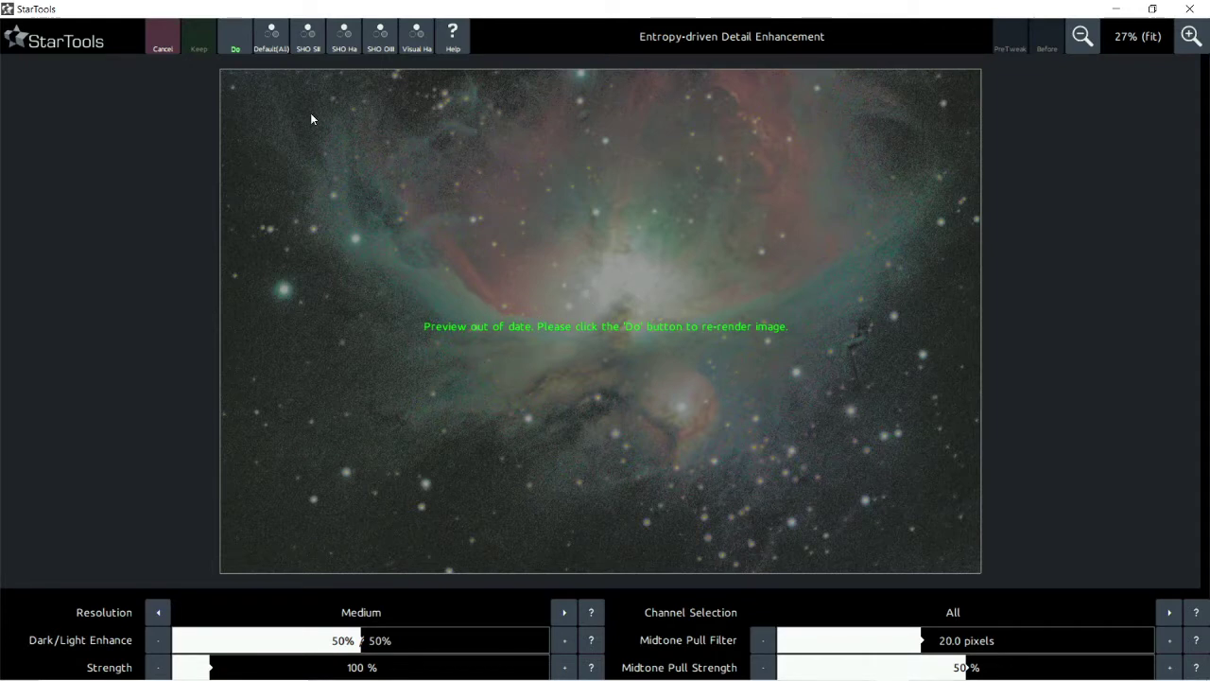
left_click(234, 40)
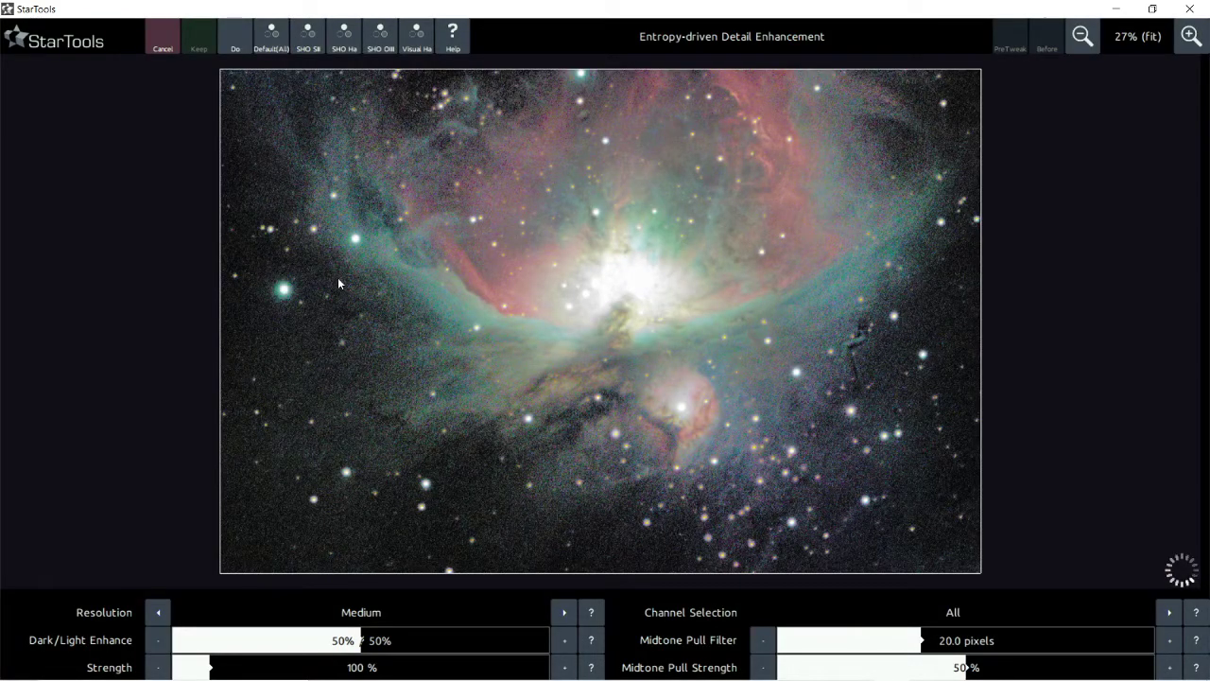
left_click(634, 356)
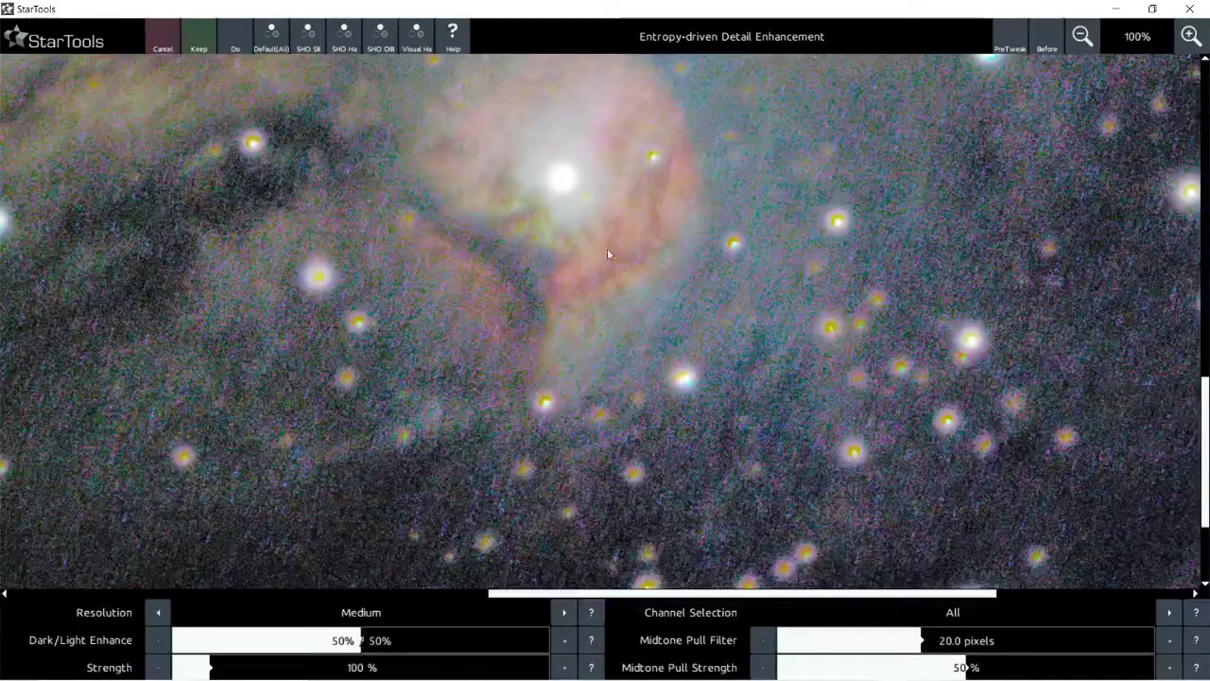
scroll(625, 260, "down", 2)
scroll(576, 190, "up", 1)
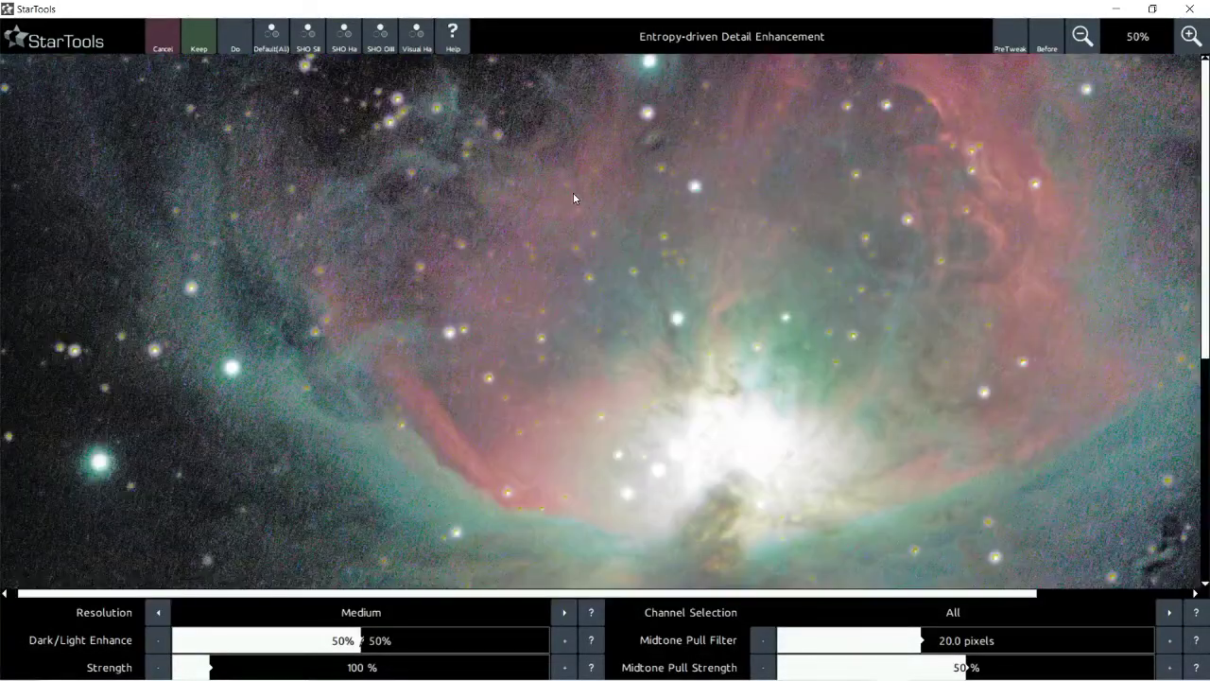
scroll(675, 262, "up", 2)
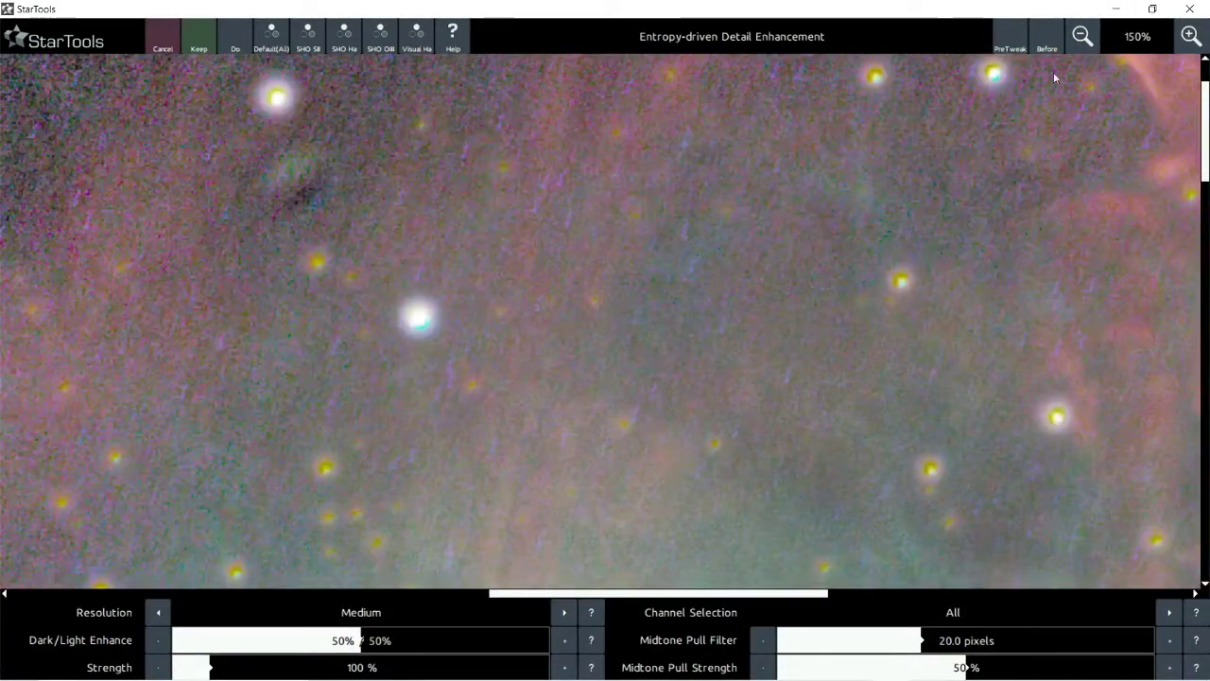
Step: Compare the entropy-enhanced red nebula region with its original state at 150% magnification and leave the module without keeping the result
left_click(1044, 40)
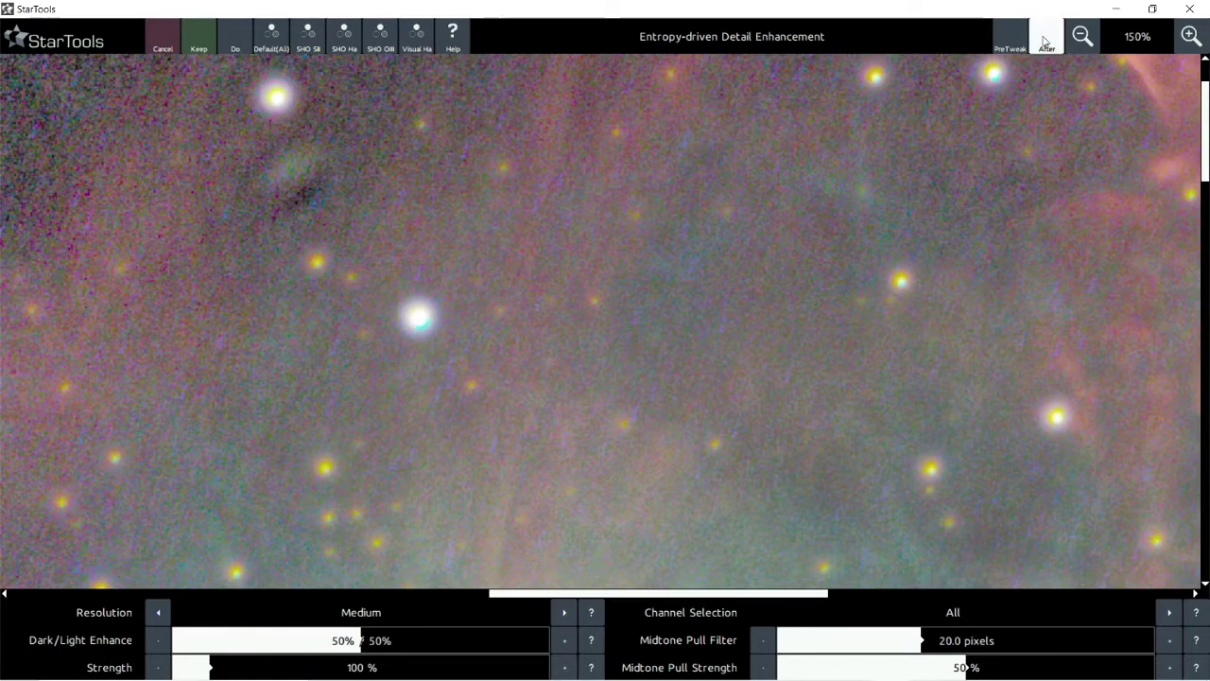
left_click(1043, 41)
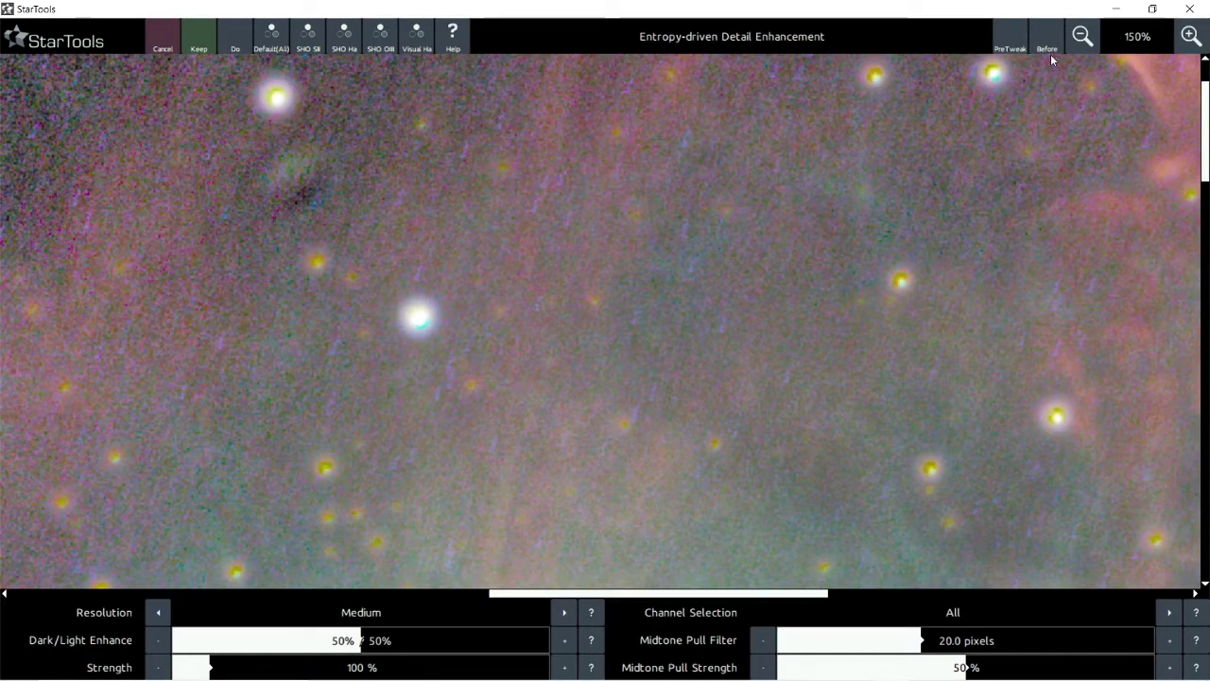
left_click(1044, 43)
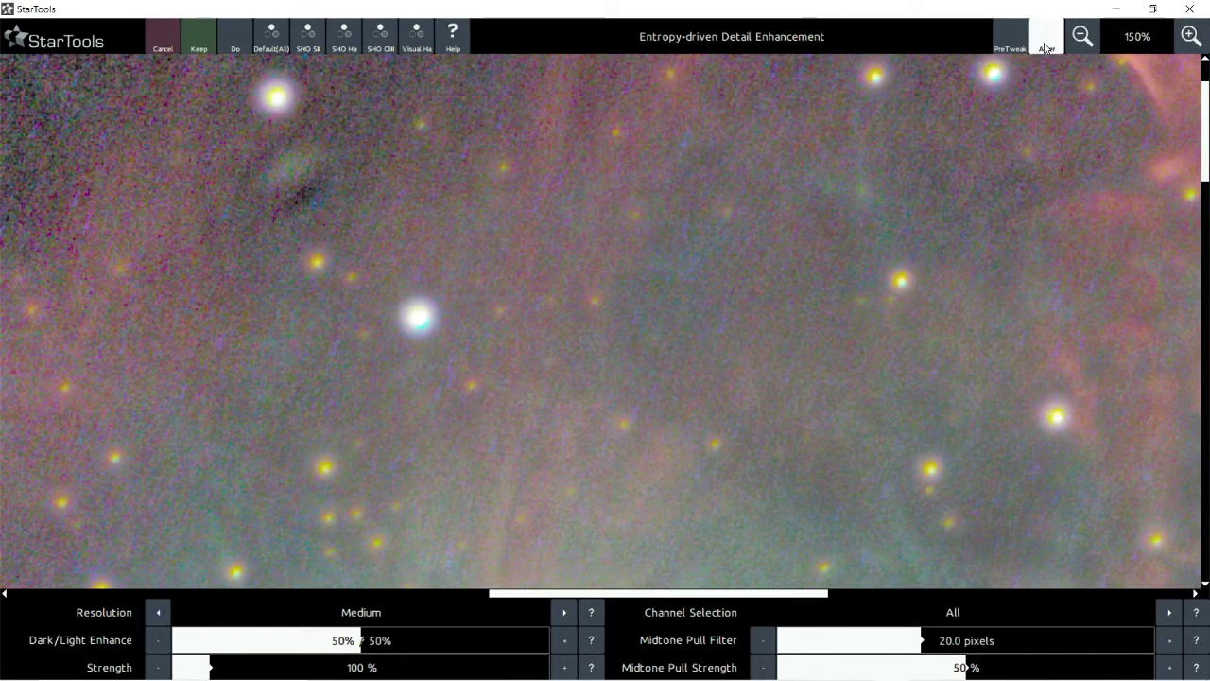
left_click(1044, 43)
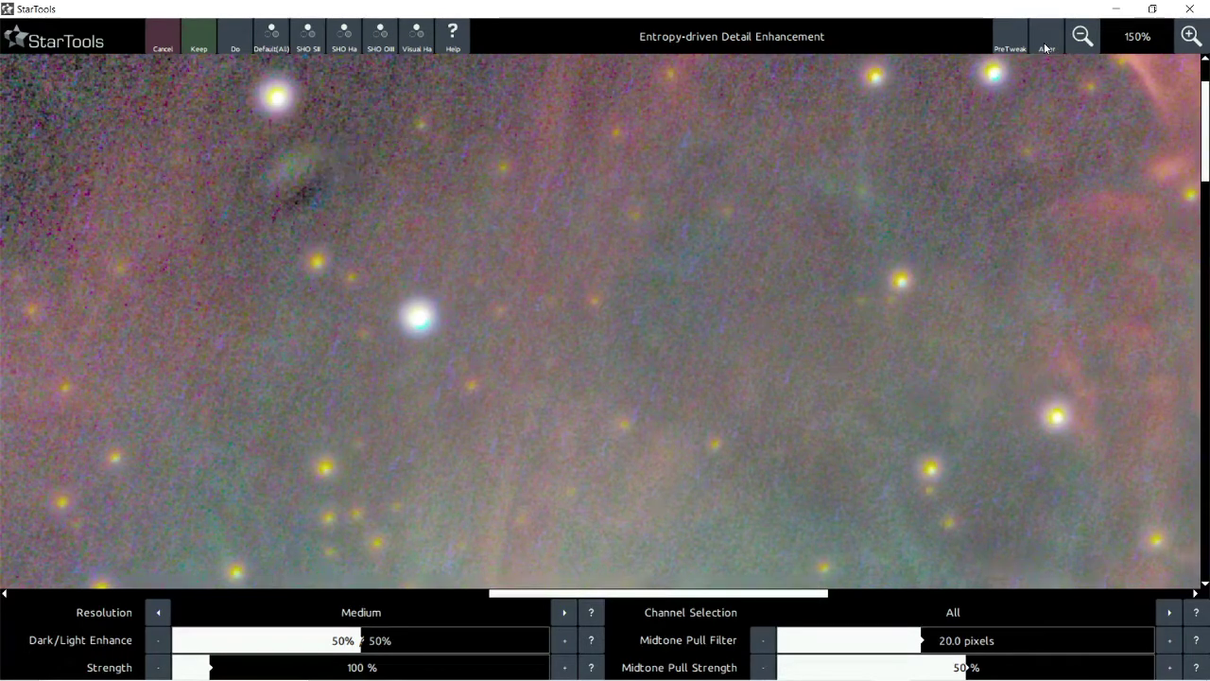
left_click(1056, 44)
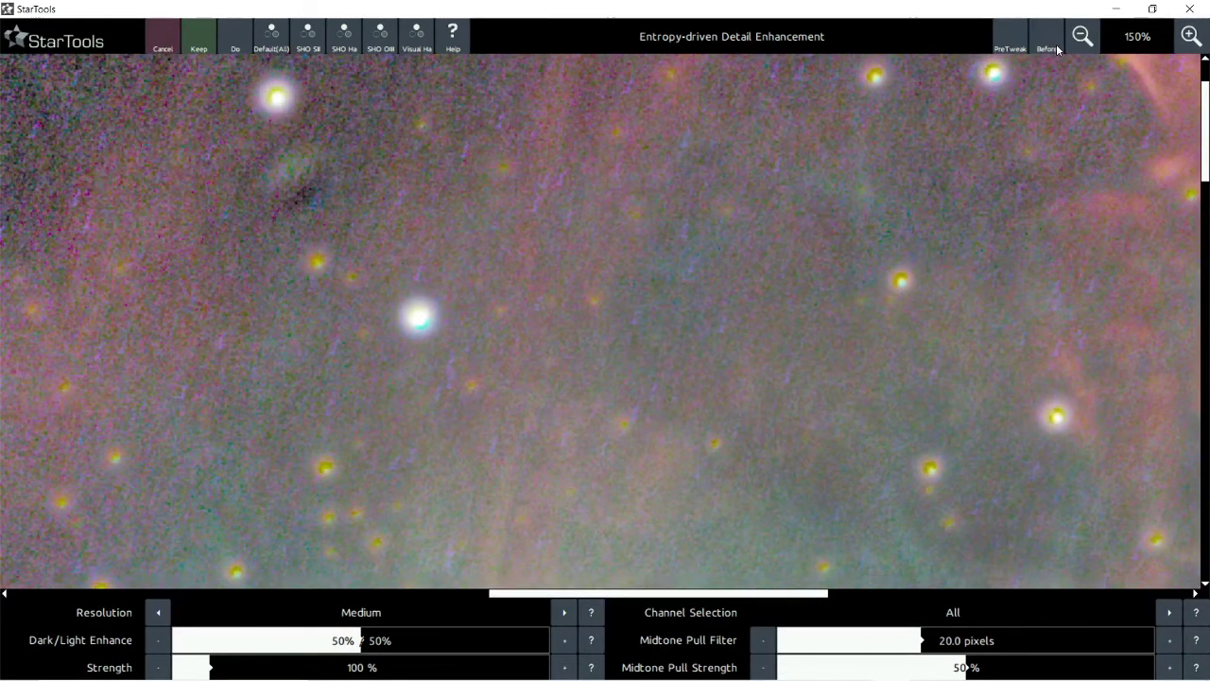
left_click(1055, 55)
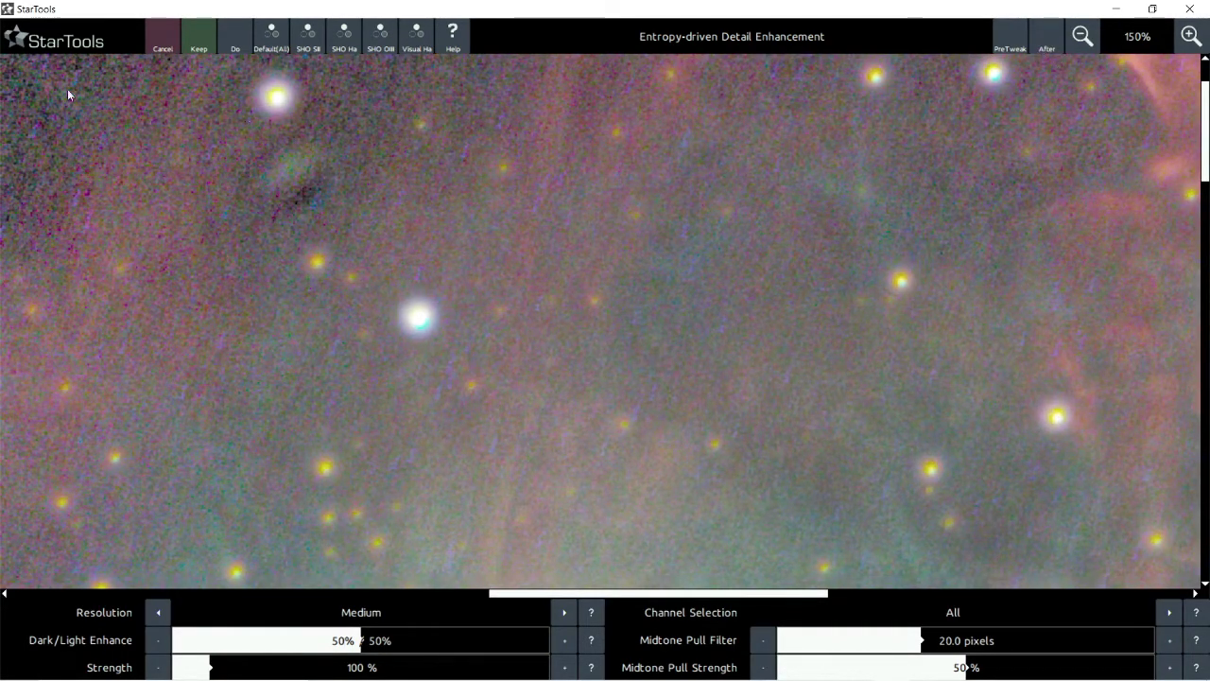
left_click(156, 50)
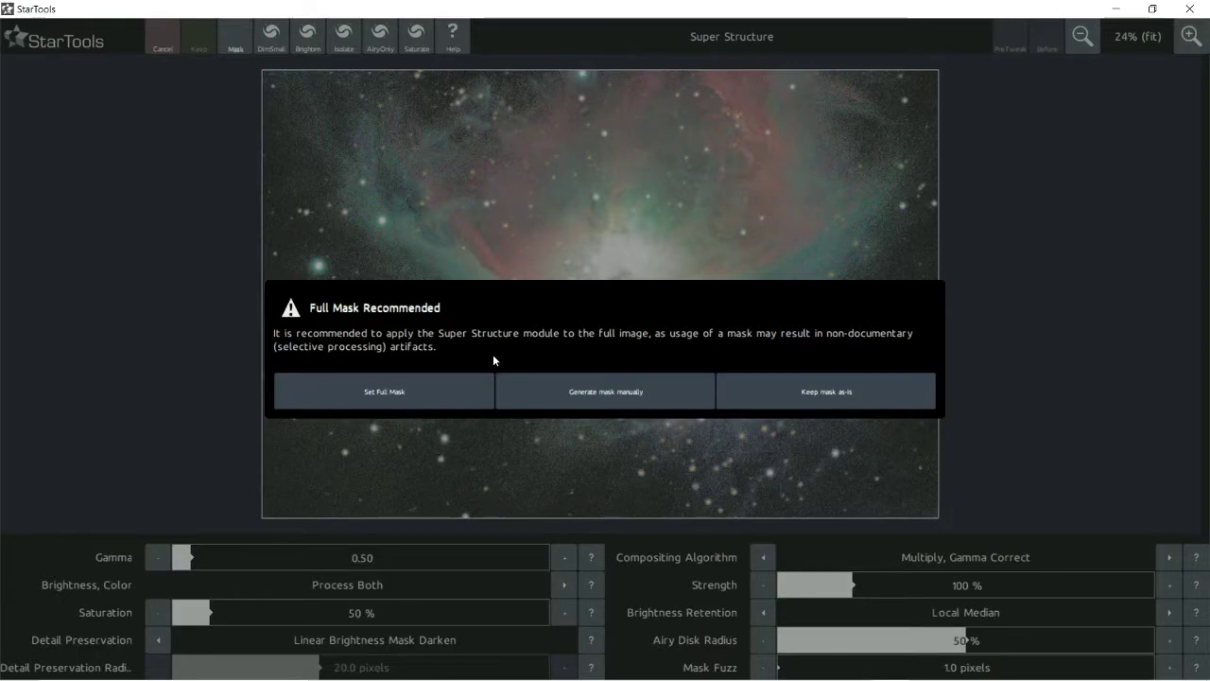
Step: Set a full mask for the Super Structure module
left_click(402, 393)
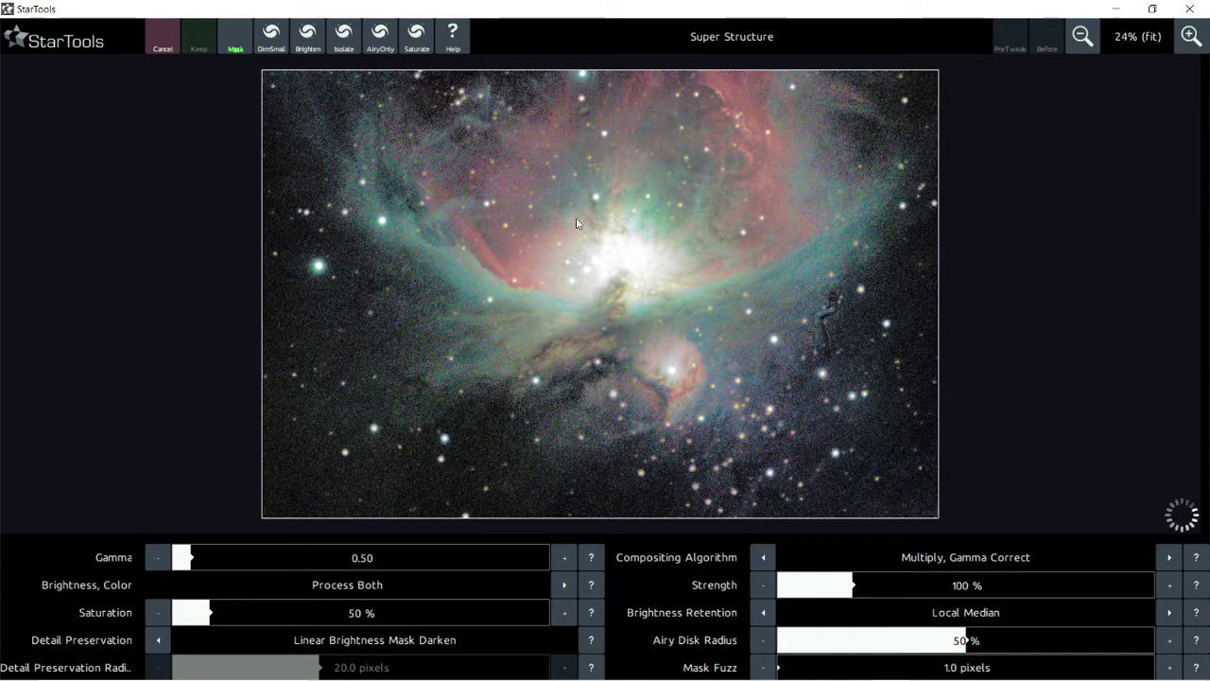
Step: Examine the nebula's bright core, dark dust lanes and red regions at magnifications from the fitted view up to 100%
scroll(578, 217, "up", 1)
scroll(614, 319, "up", 1)
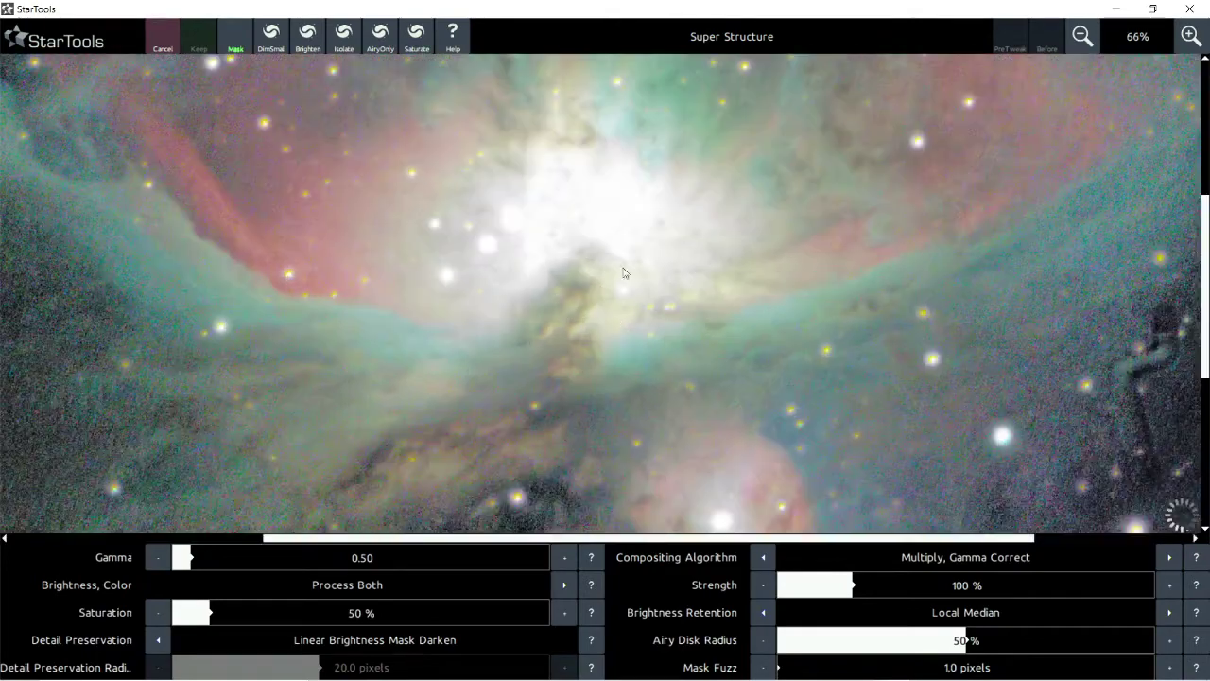
scroll(573, 162, "up", 1)
scroll(571, 161, "down", 2)
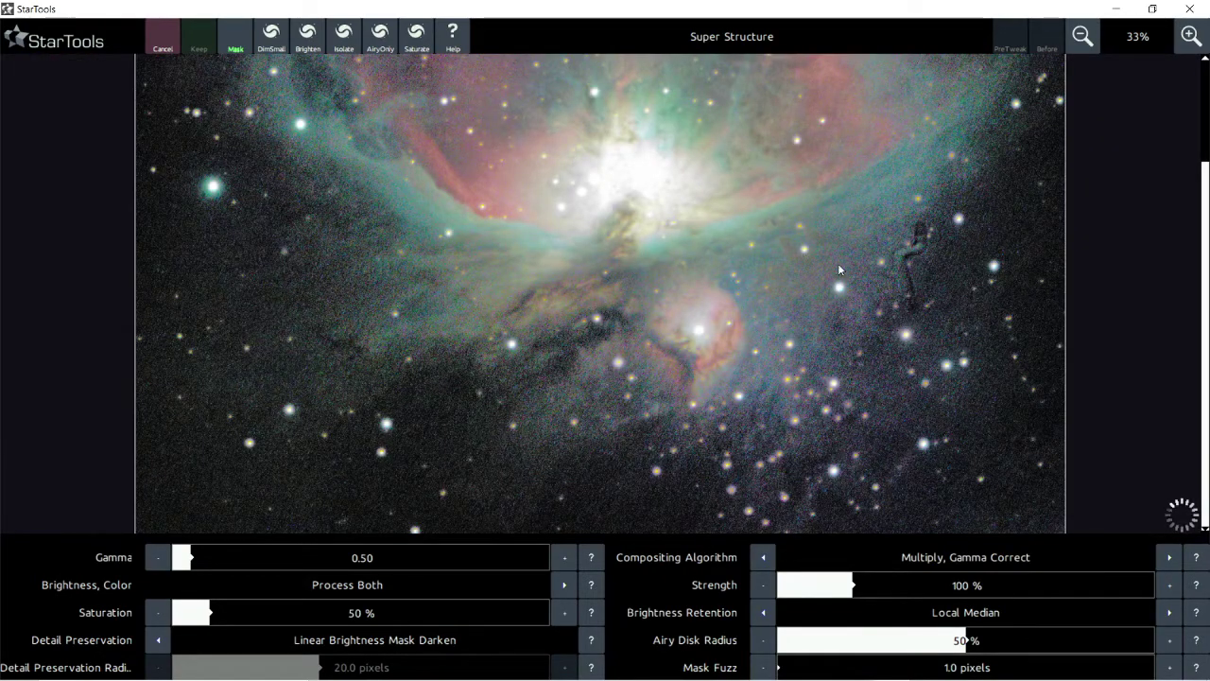
scroll(836, 262, "up", 1)
scroll(836, 263, "down", 2)
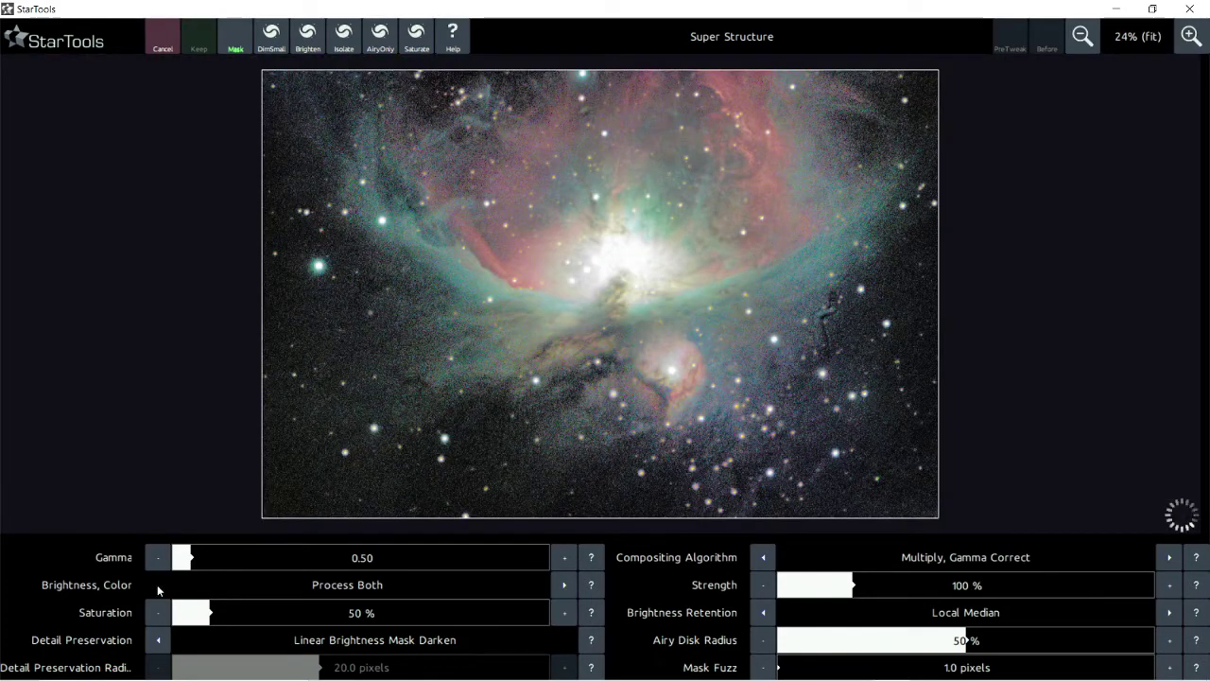
scroll(558, 324, "up", 1)
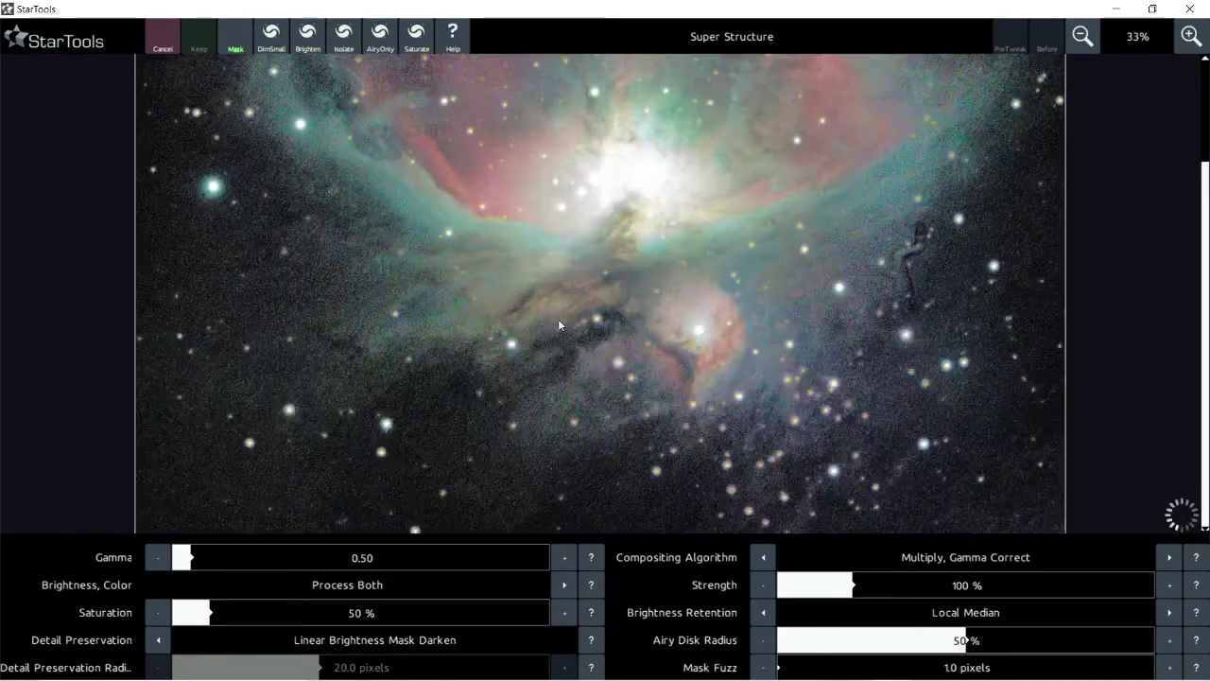
scroll(711, 312, "up", 1)
scroll(712, 331, "down", 2)
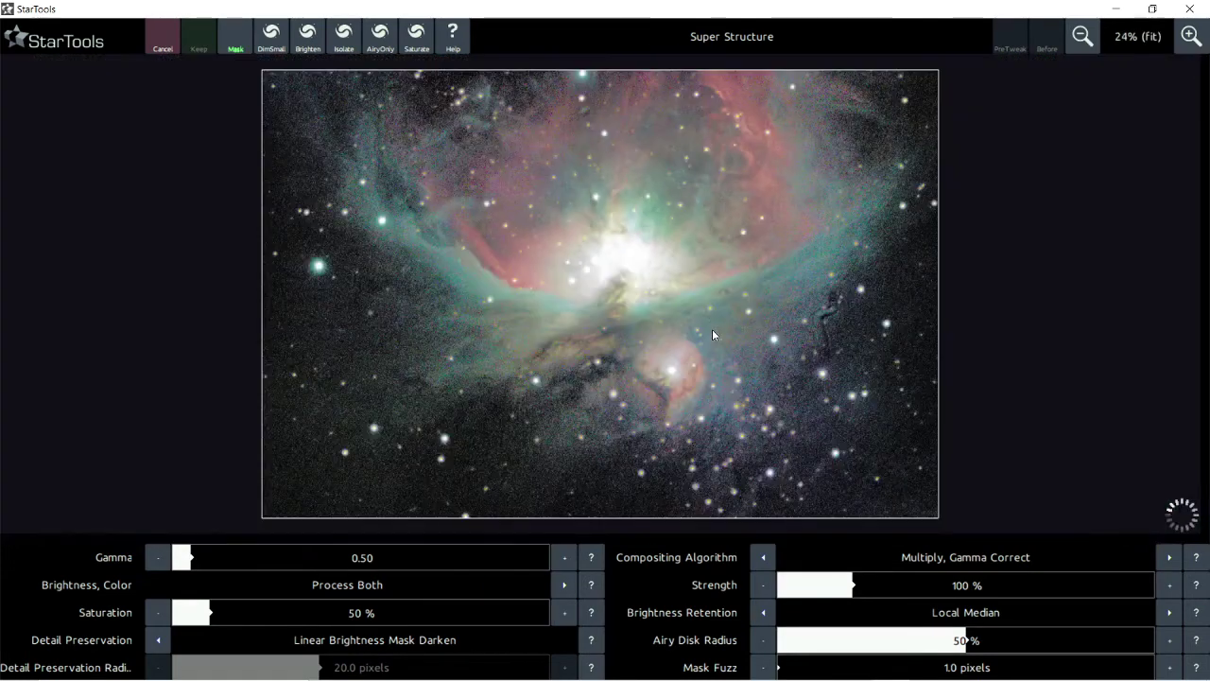
scroll(620, 299, "up", 1)
scroll(620, 300, "up", 1)
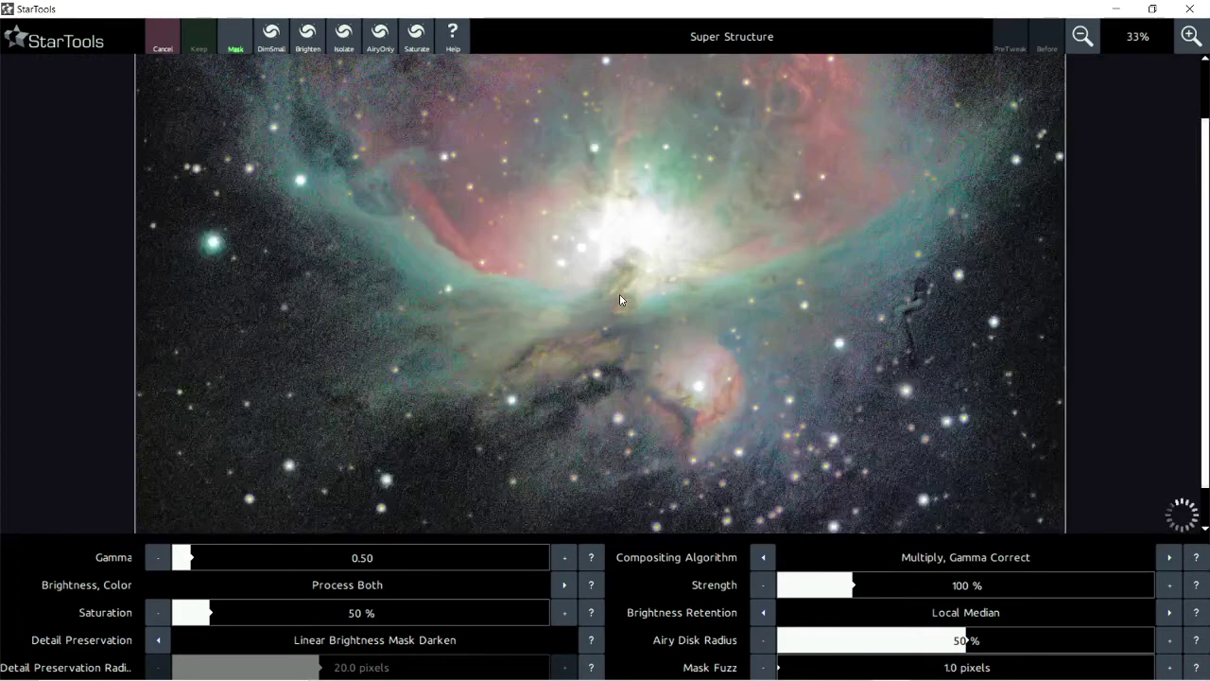
scroll(777, 416, "up", 1)
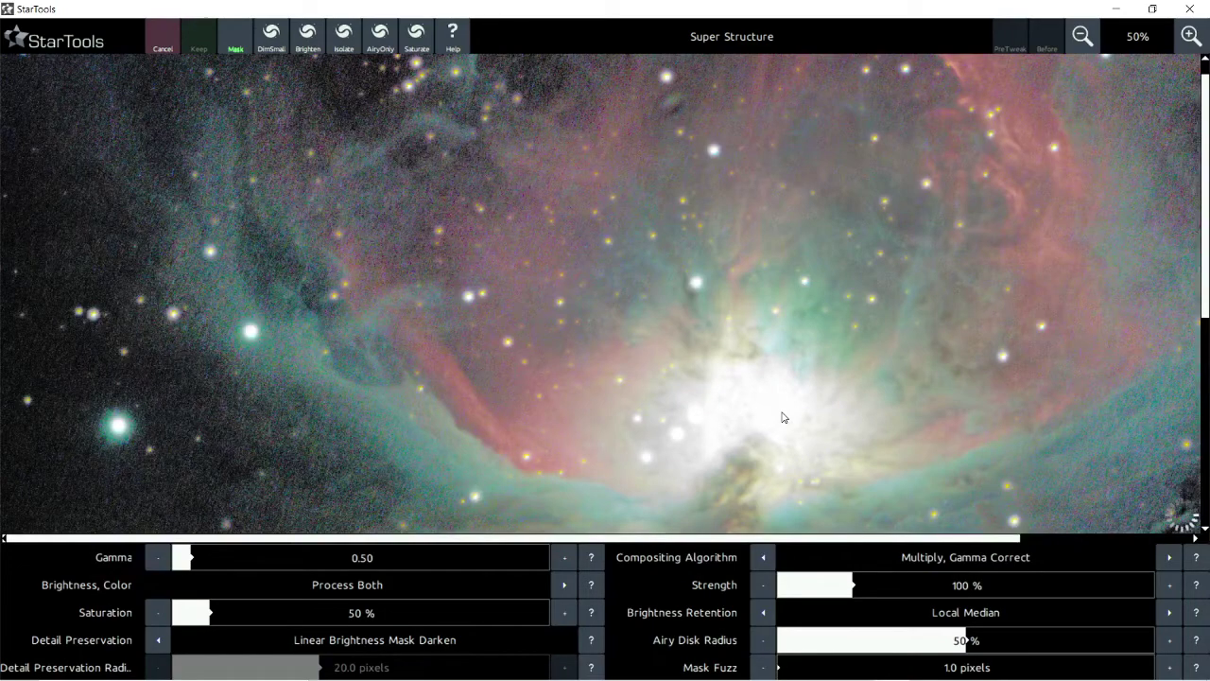
scroll(560, 242, "up", 1)
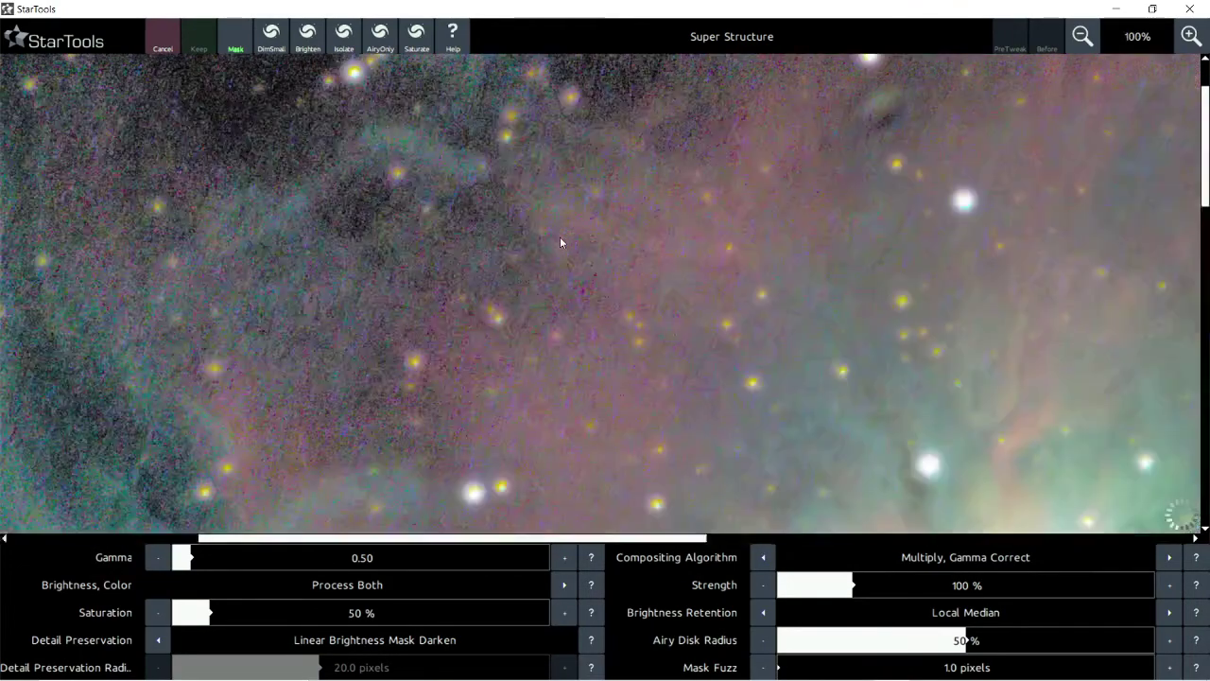
Step: Inspect the nebula's core, teal outer arc and red filaments between the fitted view and 150% magnification while Super Structure processes
scroll(560, 242, "down", 4)
scroll(639, 264, "up", 2)
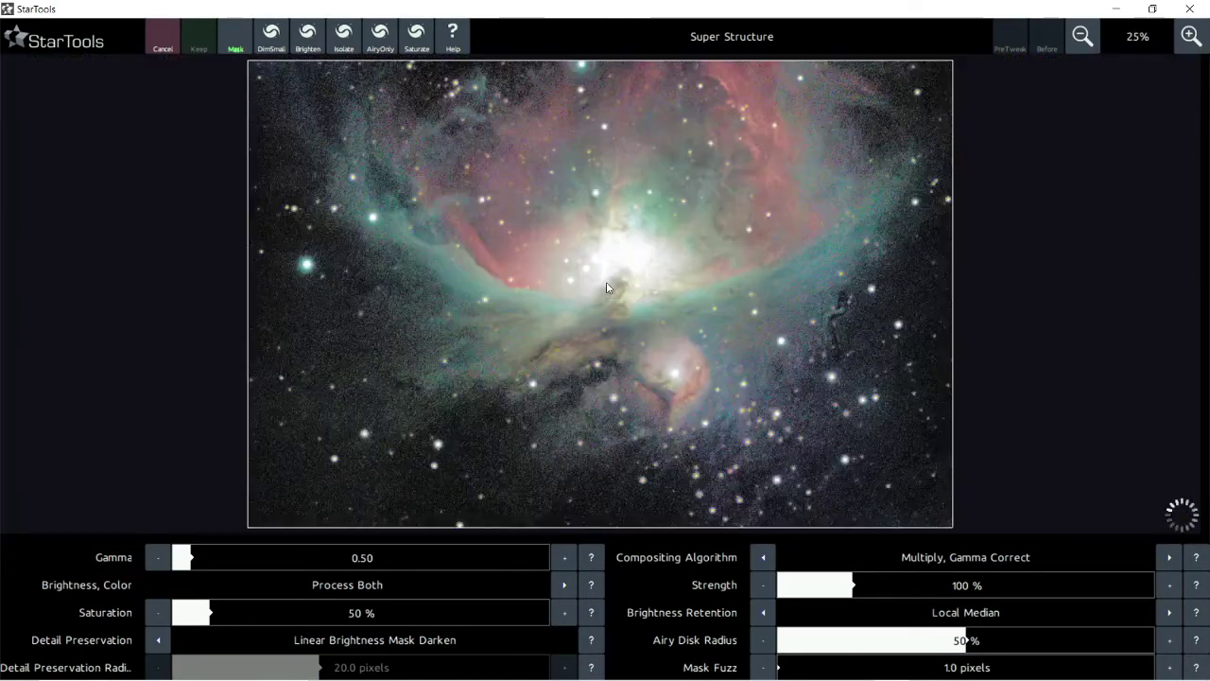
scroll(608, 288, "up", 1)
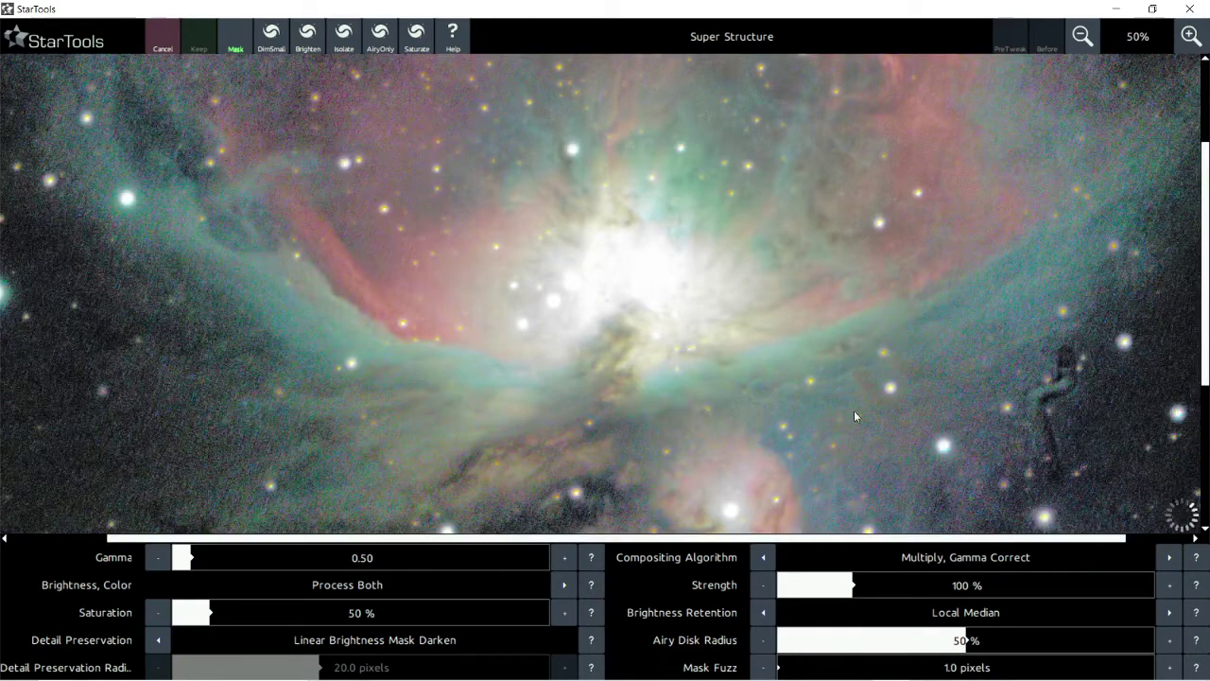
scroll(894, 368, "up", 1)
scroll(893, 369, "down", 1)
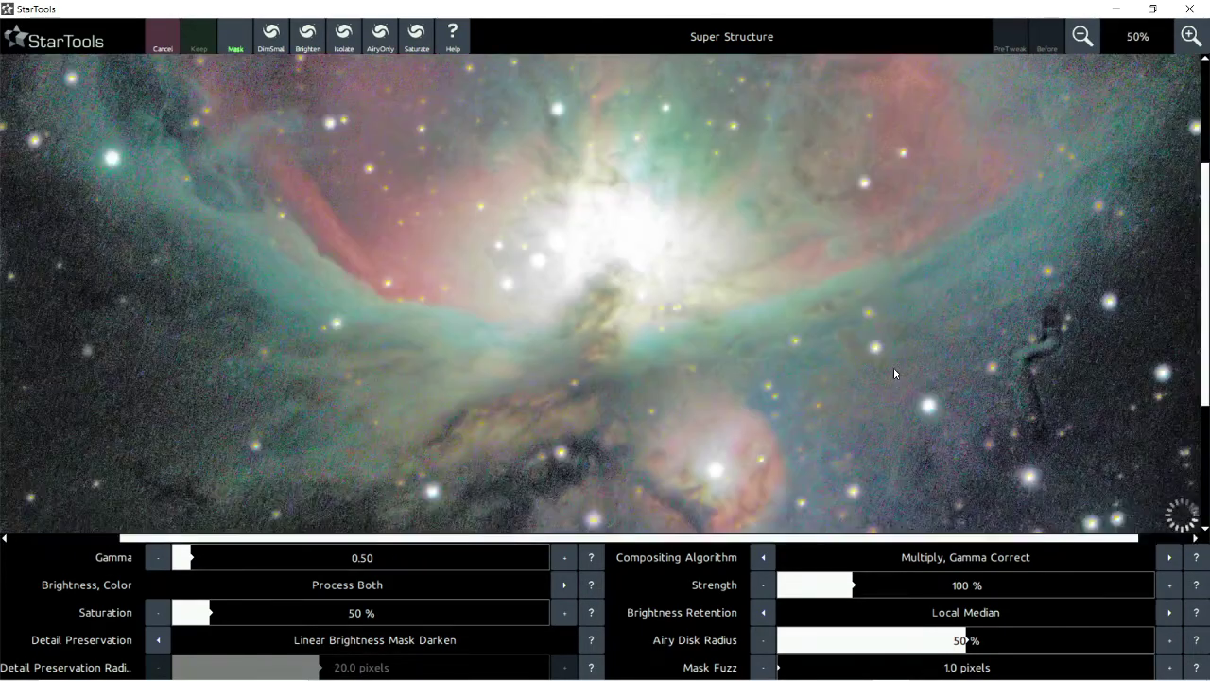
scroll(894, 367, "up", 1)
scroll(626, 358, "down", 2)
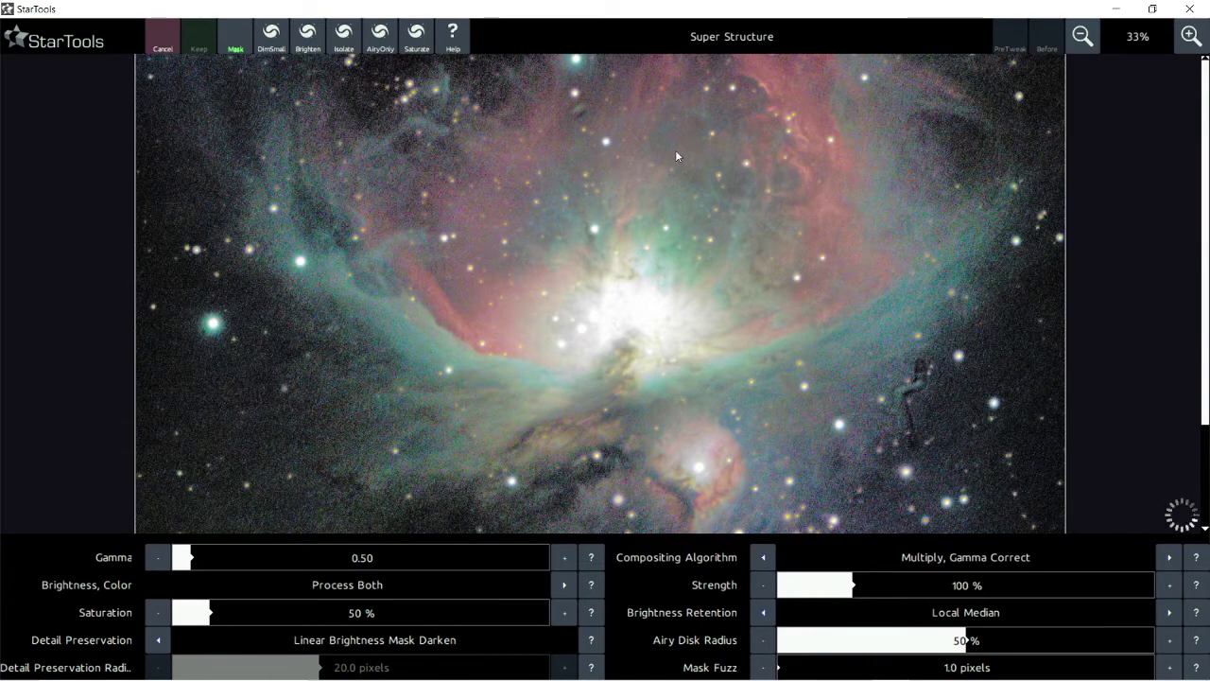
scroll(676, 156, "up", 1)
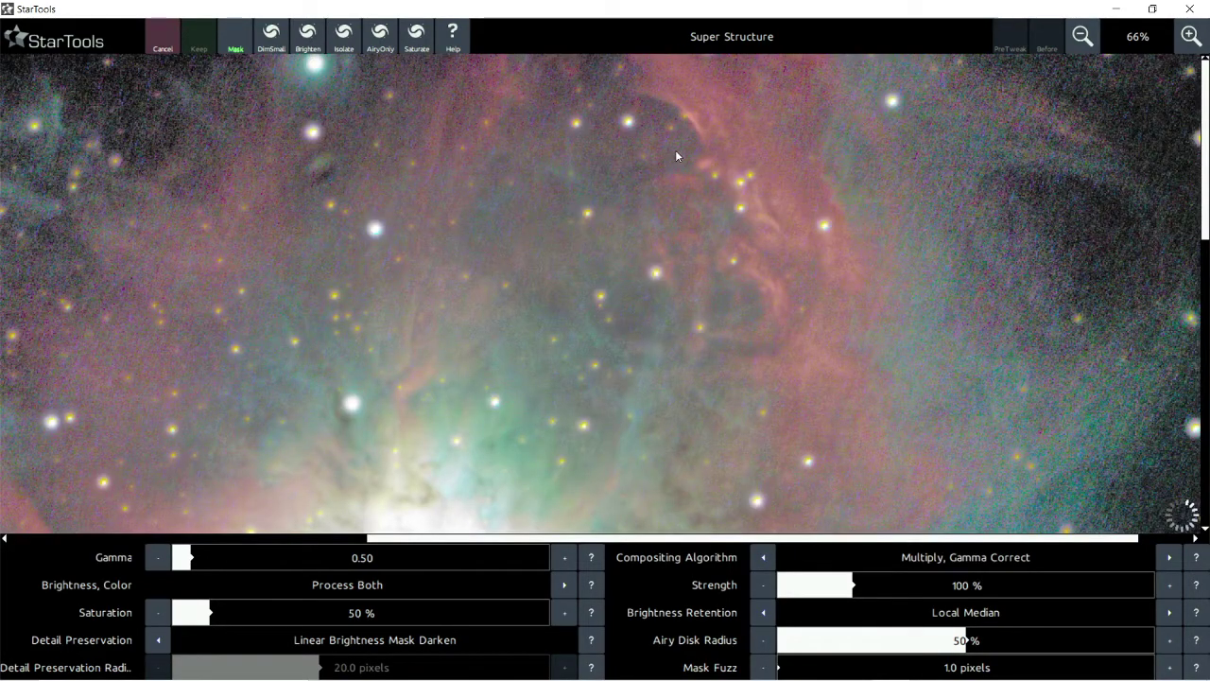
scroll(792, 338, "up", 2)
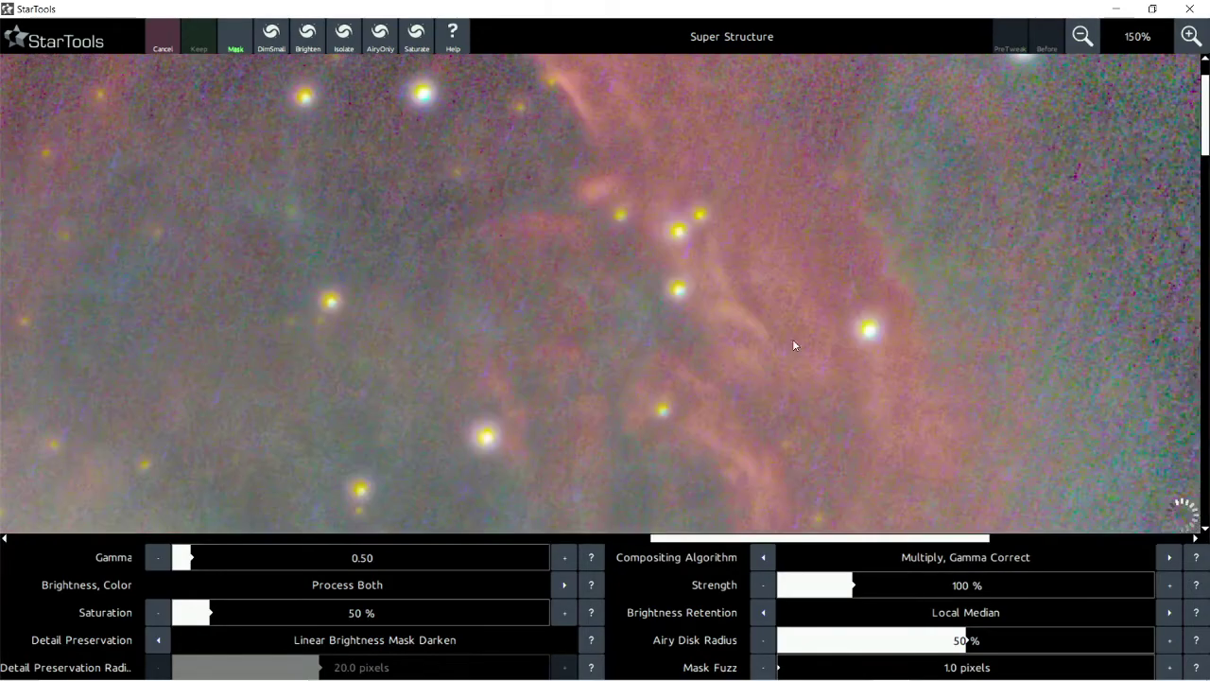
scroll(792, 338, "down", 3)
scroll(813, 191, "up", 3)
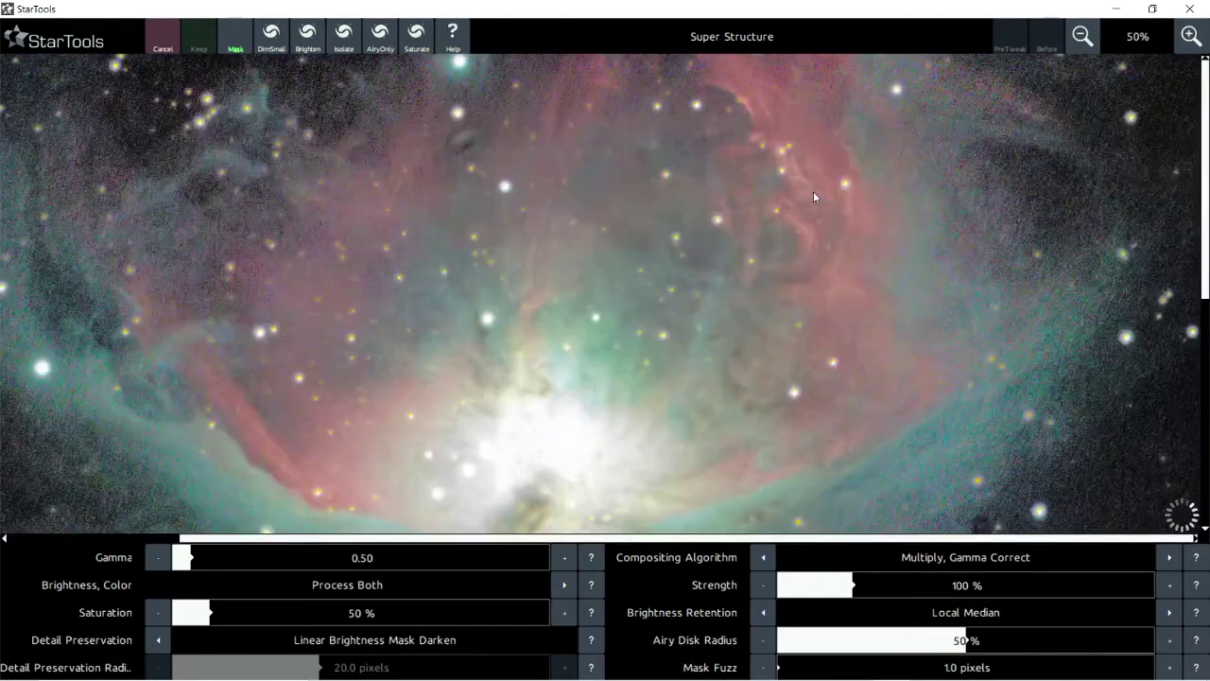
scroll(879, 255, "down", 3)
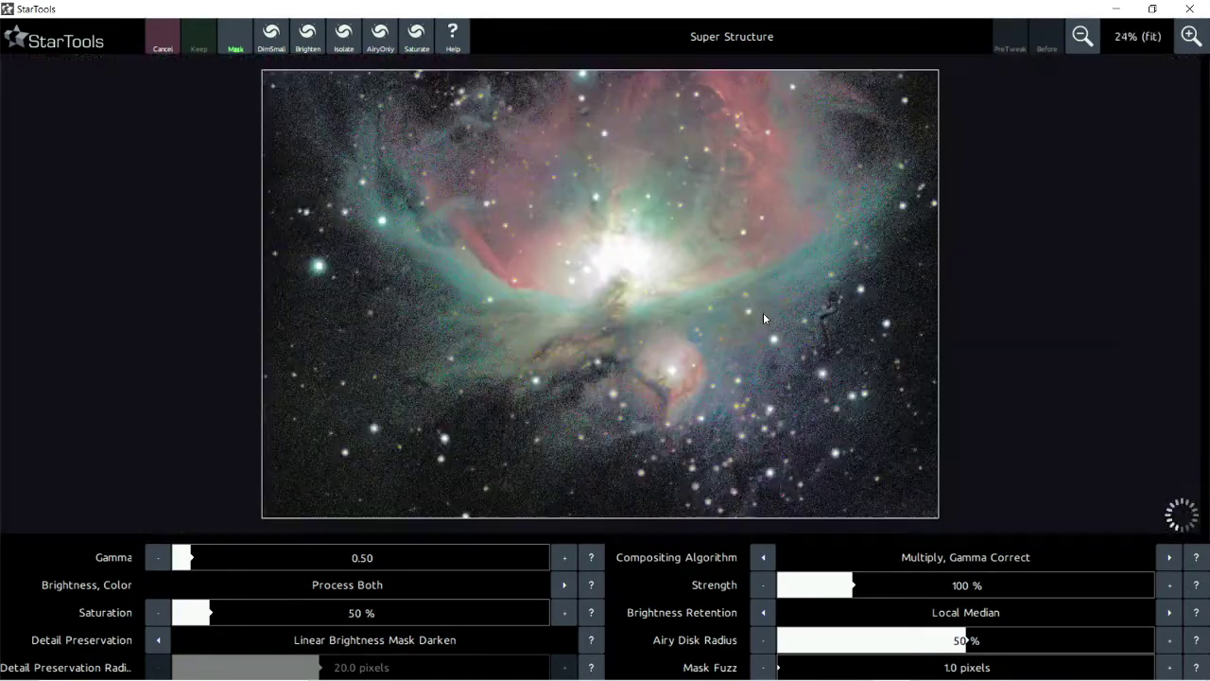
scroll(540, 130, "up", 1)
scroll(599, 194, "up", 3)
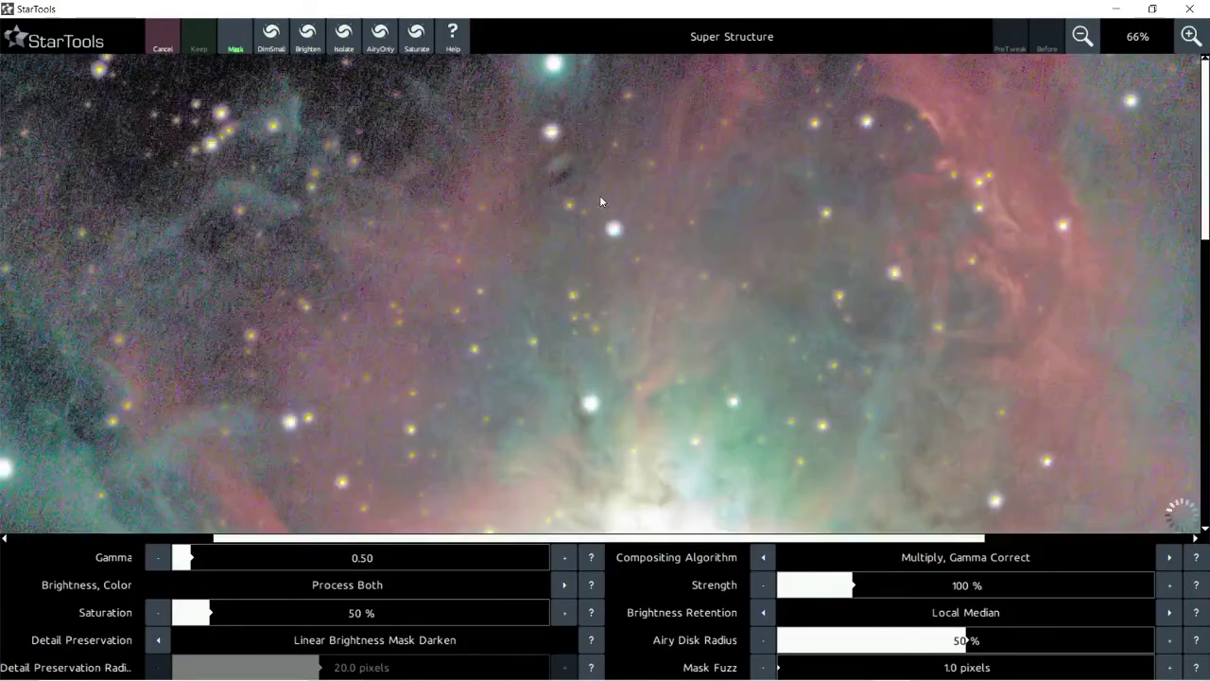
scroll(599, 195, "down", 4)
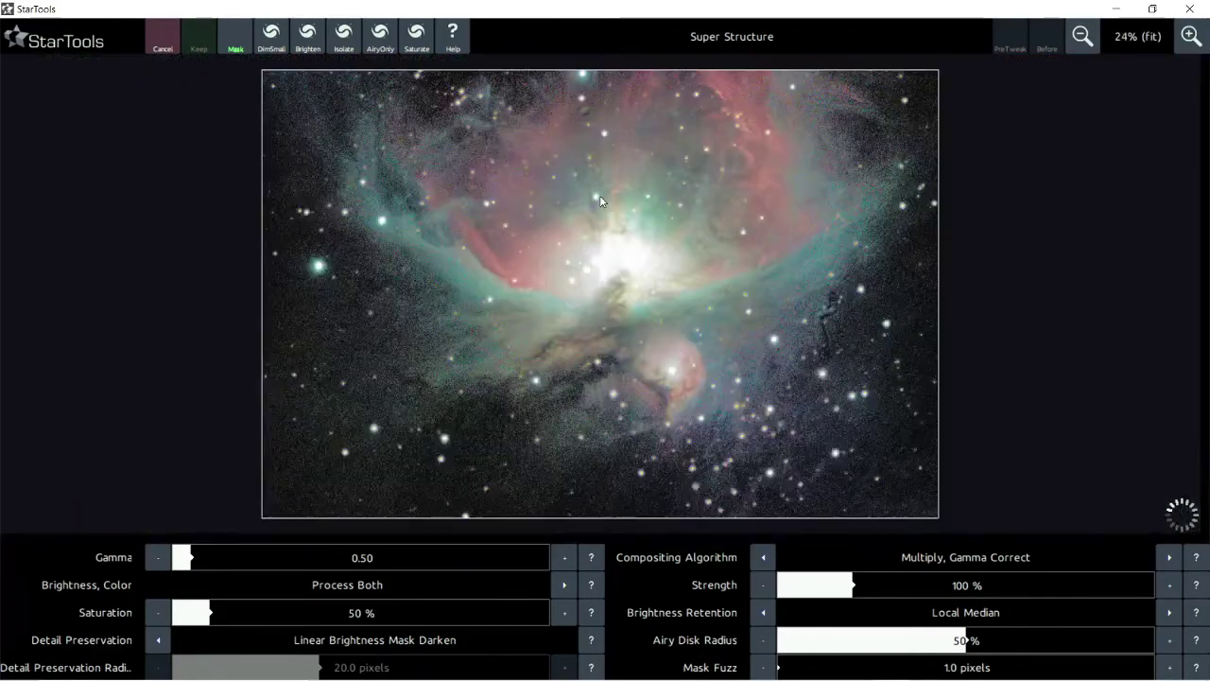
Step: Examine the Super Structure result in the nebula's core, the red filaments and the dark outer star field at up to 200% magnification
scroll(778, 422, "up", 1)
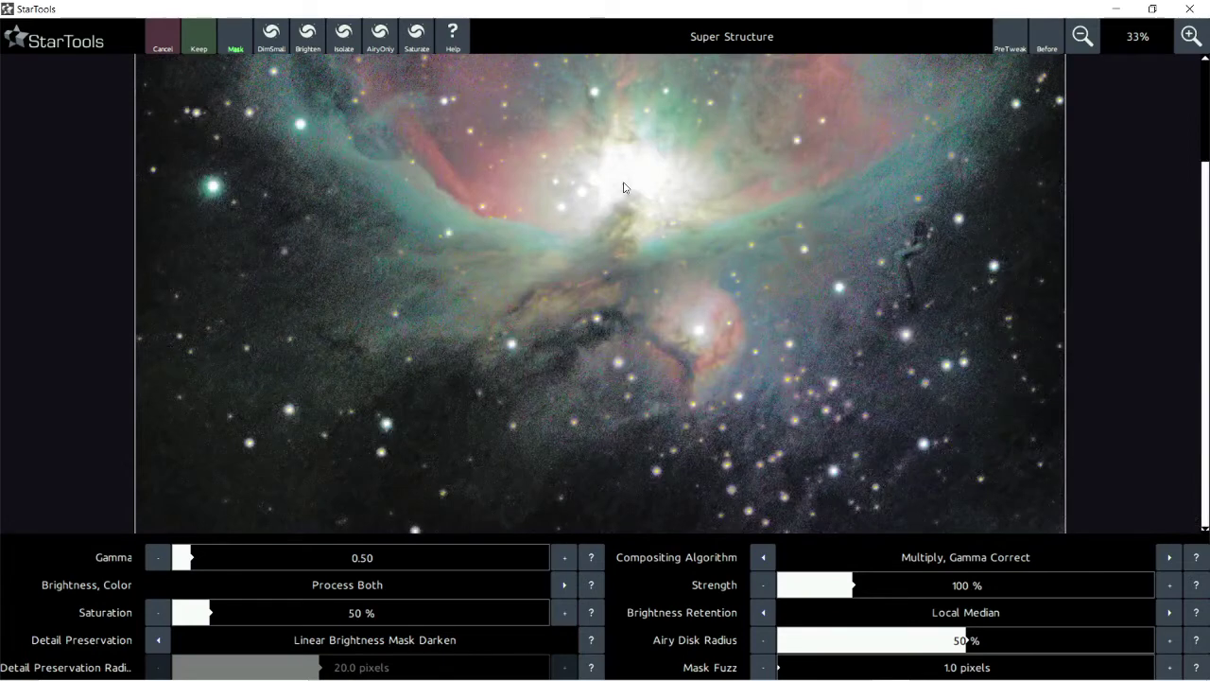
scroll(664, 225, "up", 1)
scroll(675, 238, "down", 1)
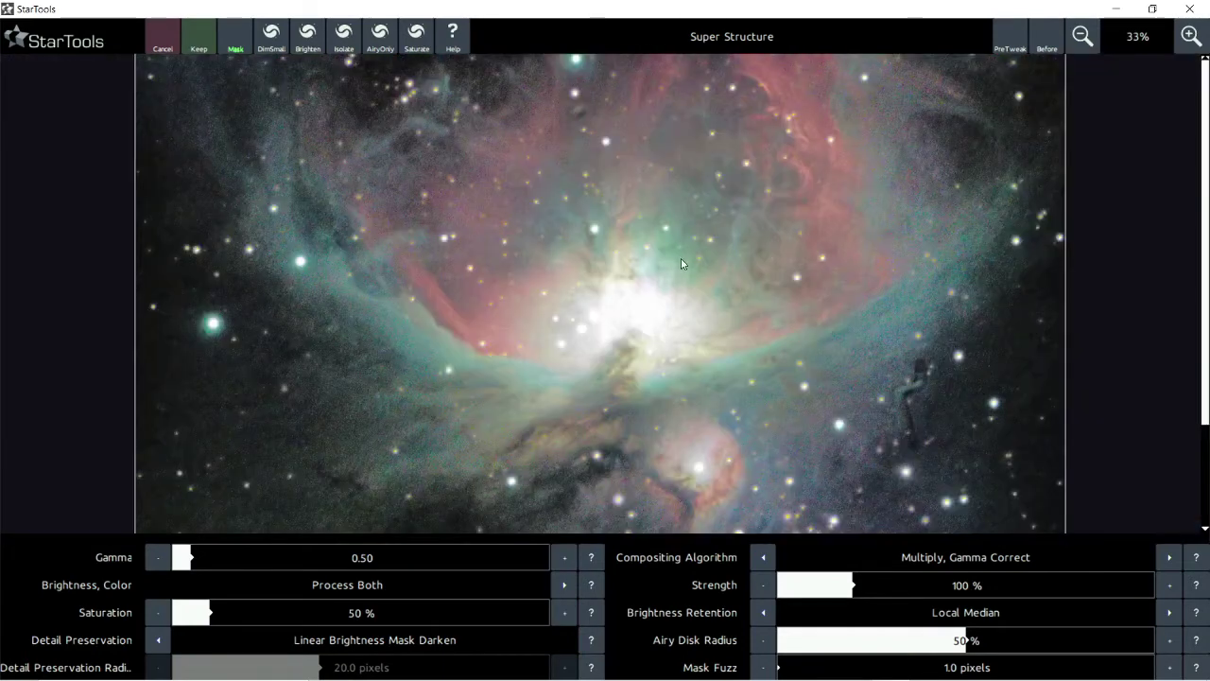
scroll(682, 257, "up", 1)
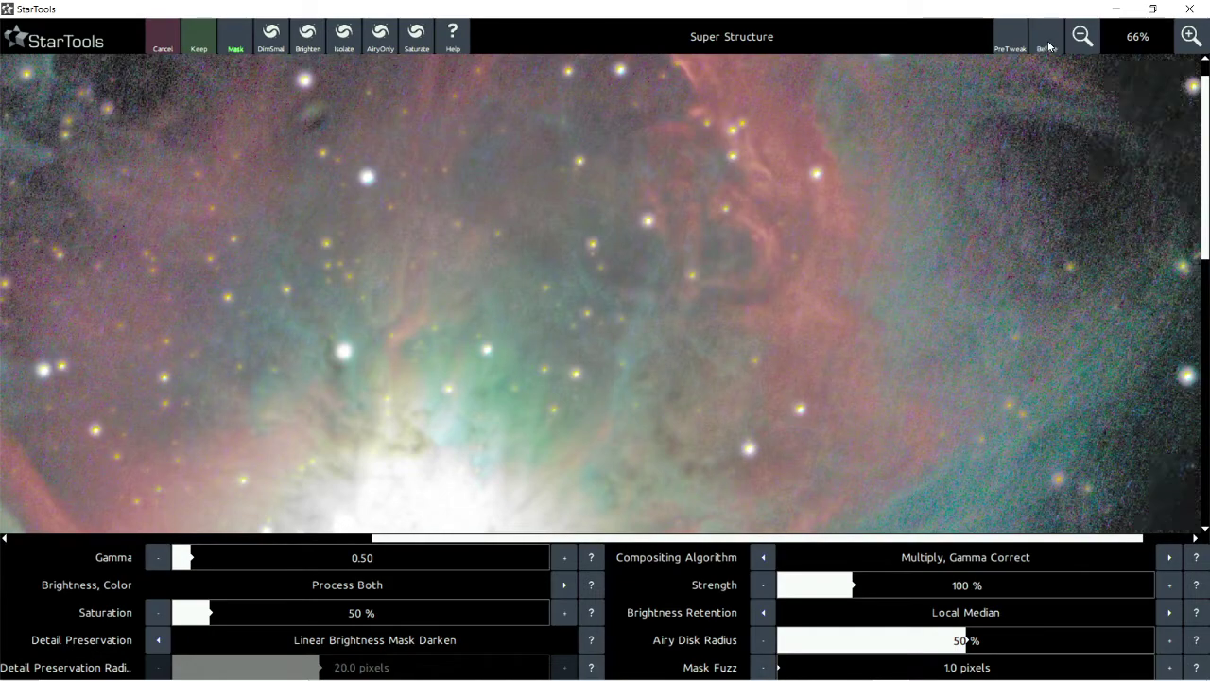
scroll(836, 223, "down", 1)
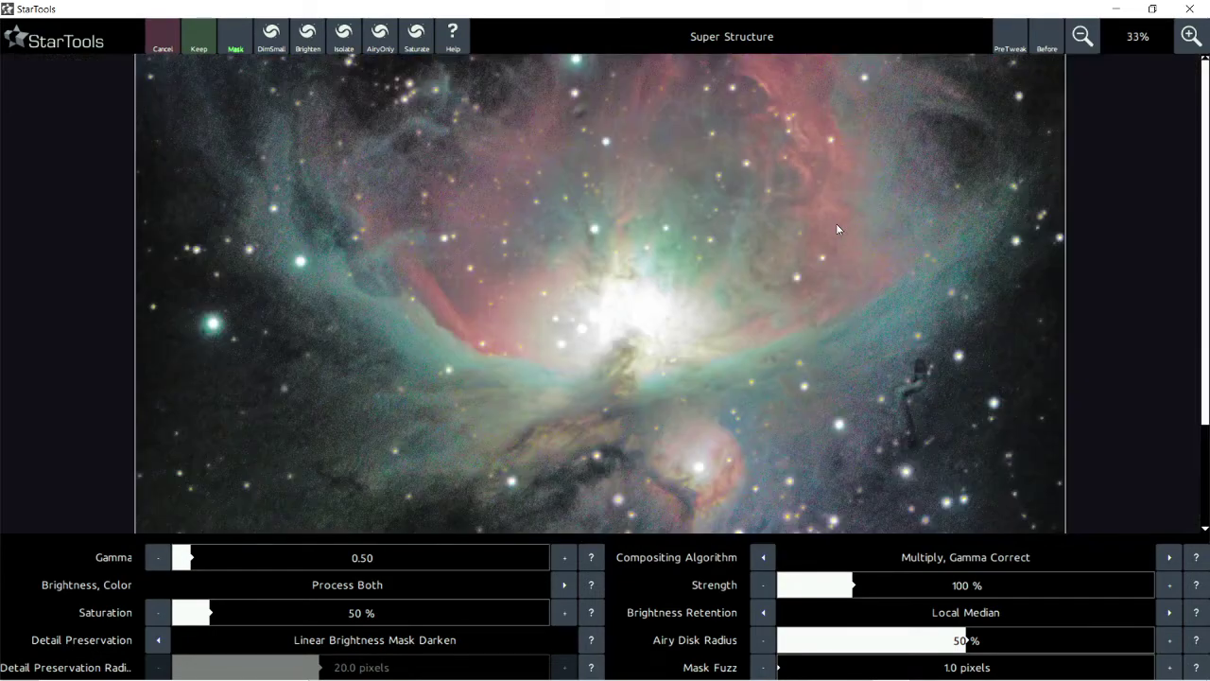
scroll(950, 427, "up", 4)
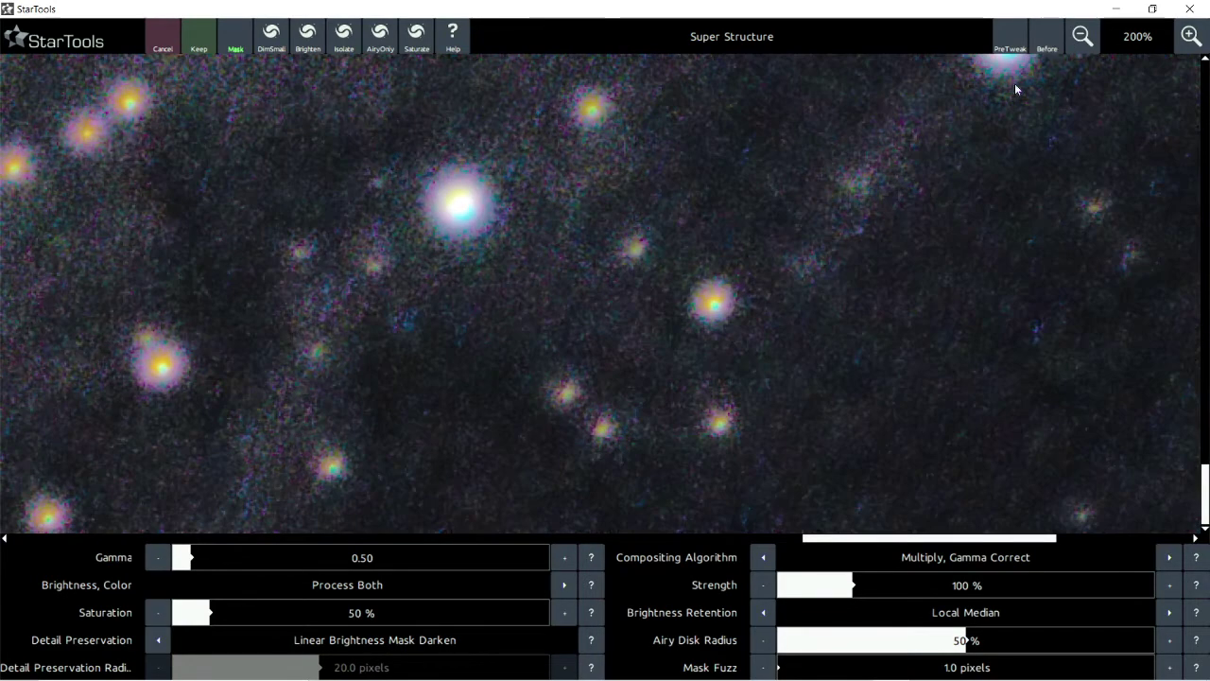
scroll(732, 304, "down", 2)
scroll(732, 304, "down", 1)
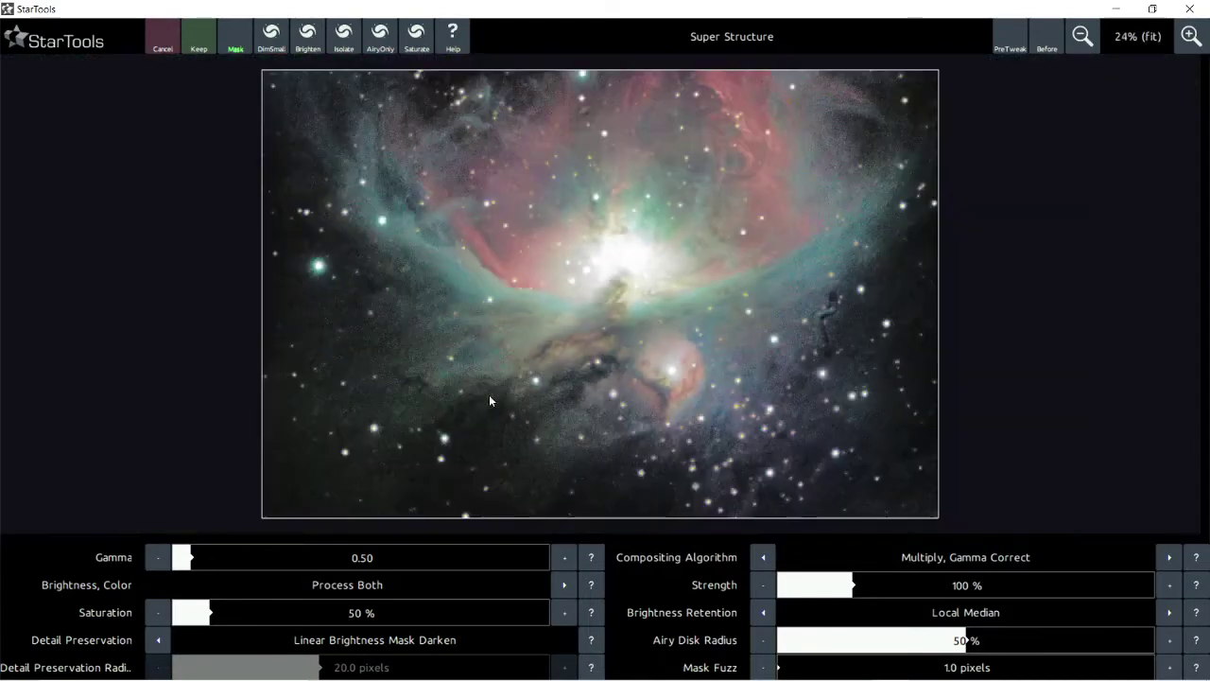
Step: Compare the Super Structure result with its original state around the dark dust lanes and red filaments at 66%, and keep the result
scroll(318, 318, "up", 1)
scroll(490, 262, "up", 2)
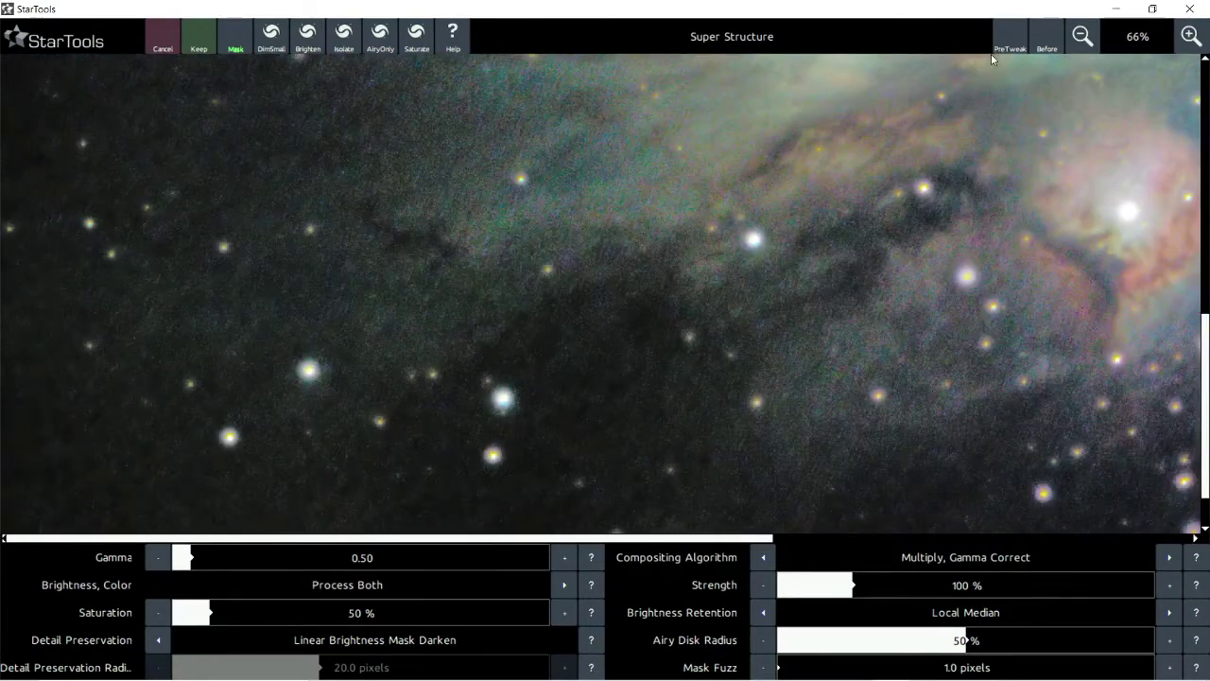
left_click(1050, 45)
left_click(1050, 46)
scroll(687, 343, "down", 2)
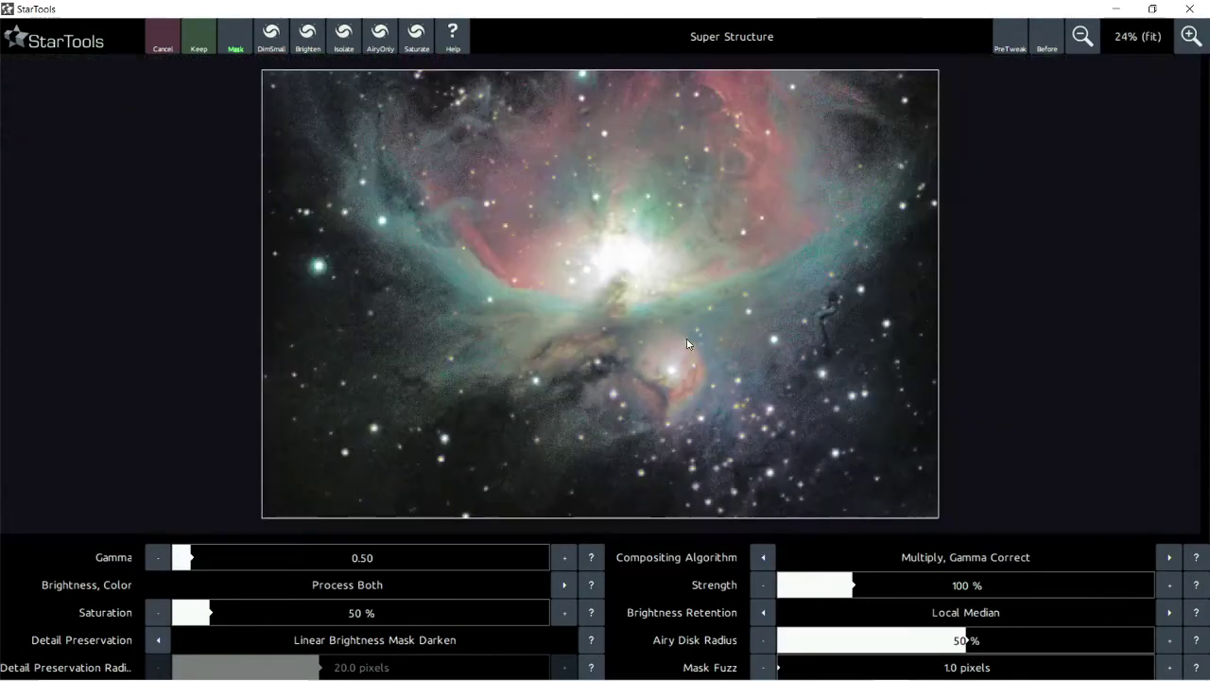
scroll(615, 237, "up", 1)
scroll(627, 233, "up", 1)
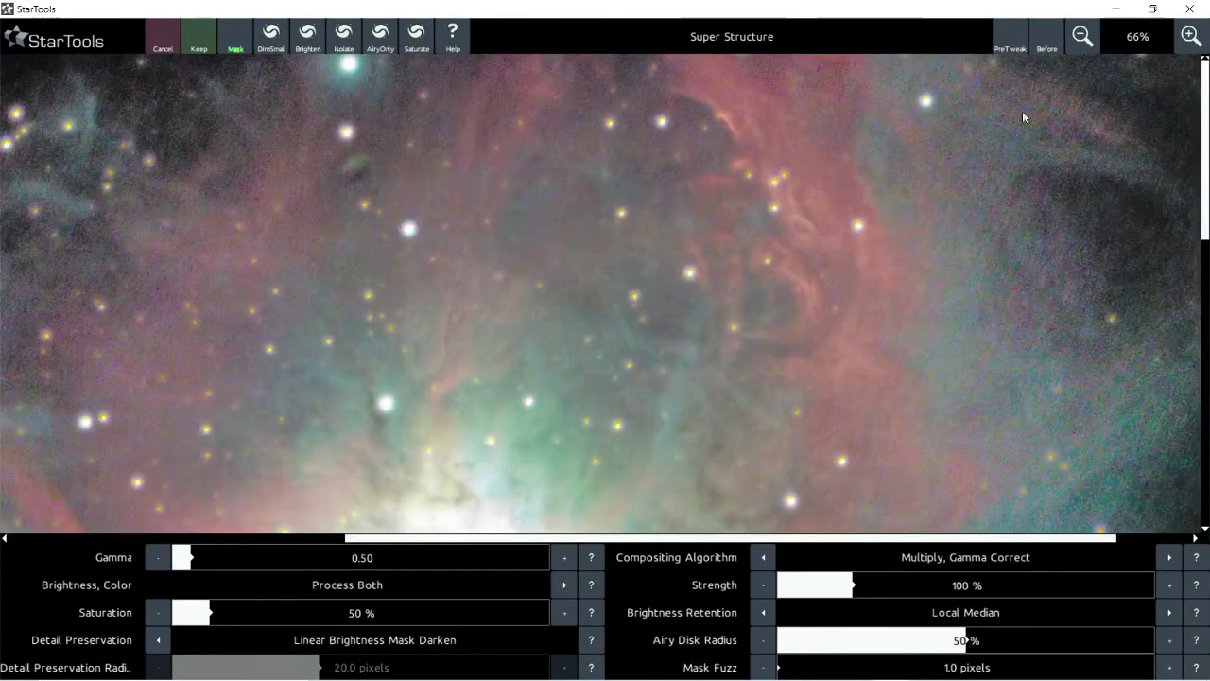
left_click(1044, 45)
left_click(1044, 46)
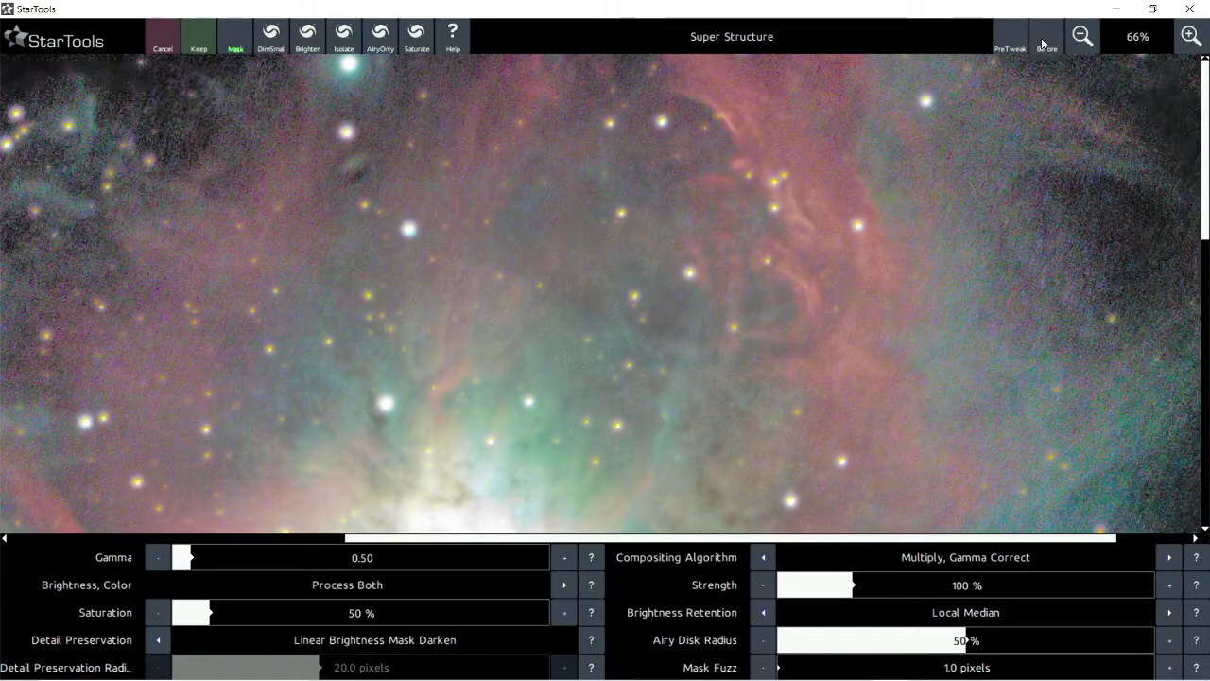
left_click(201, 47)
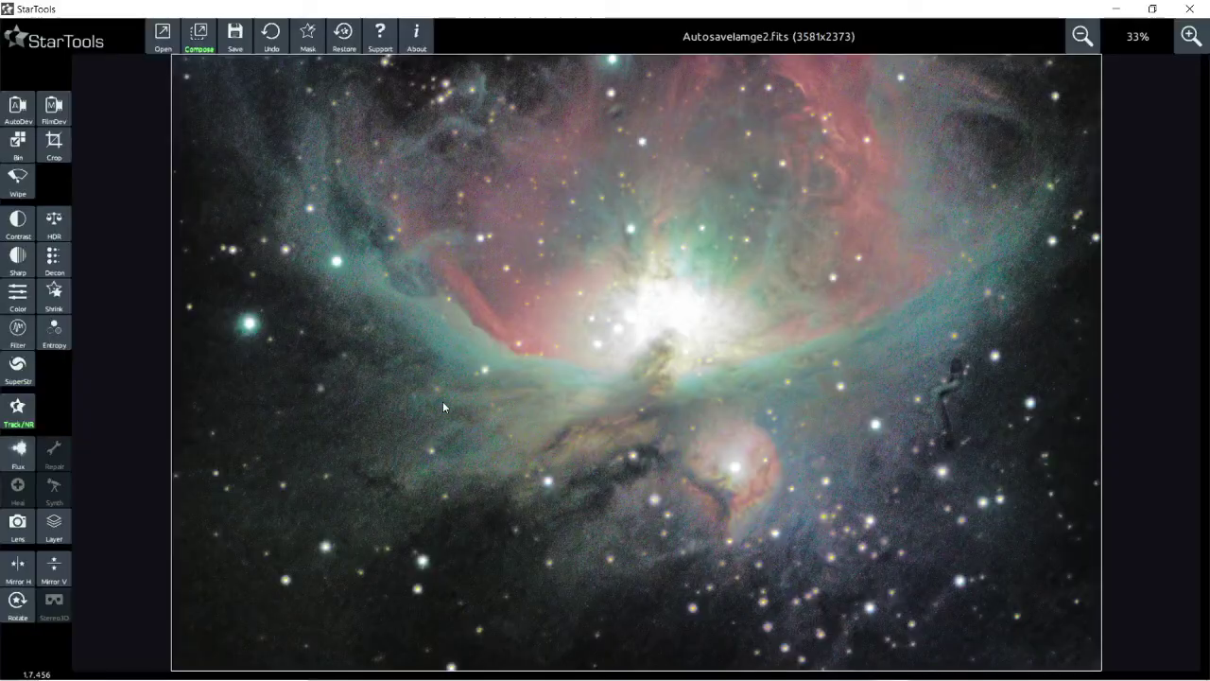
Step: Finish signal tracking with noise reduction applied and set the de-noise grain size to 19.2 pixels
left_click(22, 419)
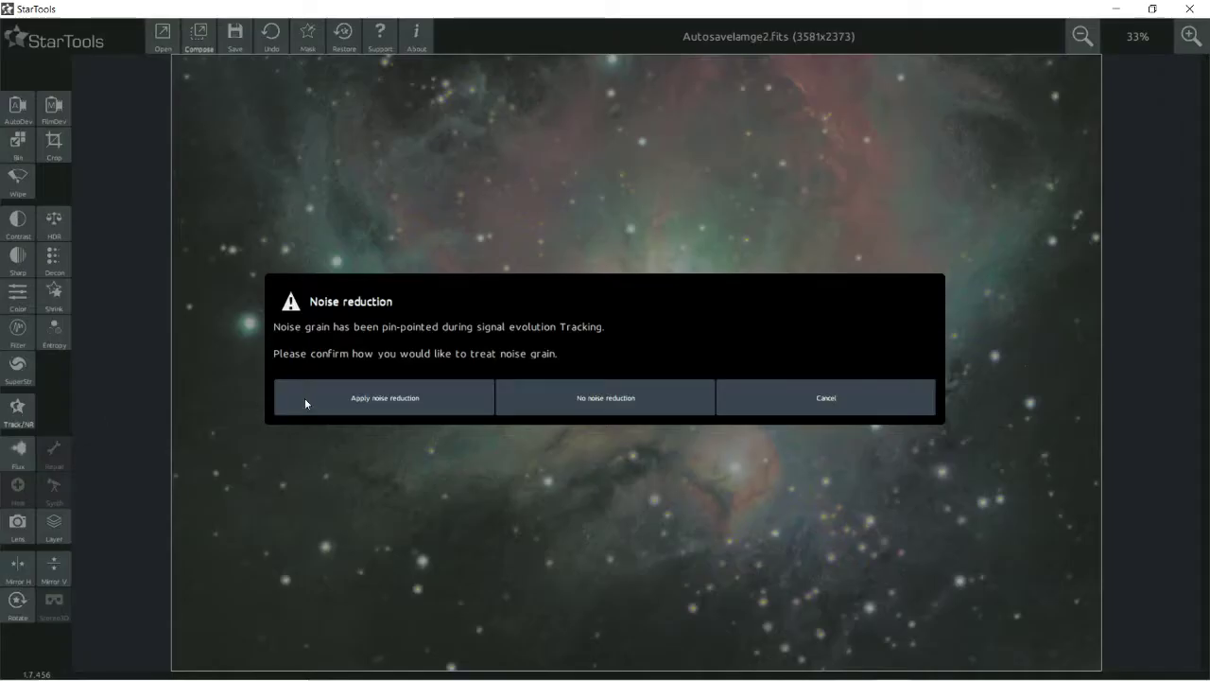
left_click(397, 397)
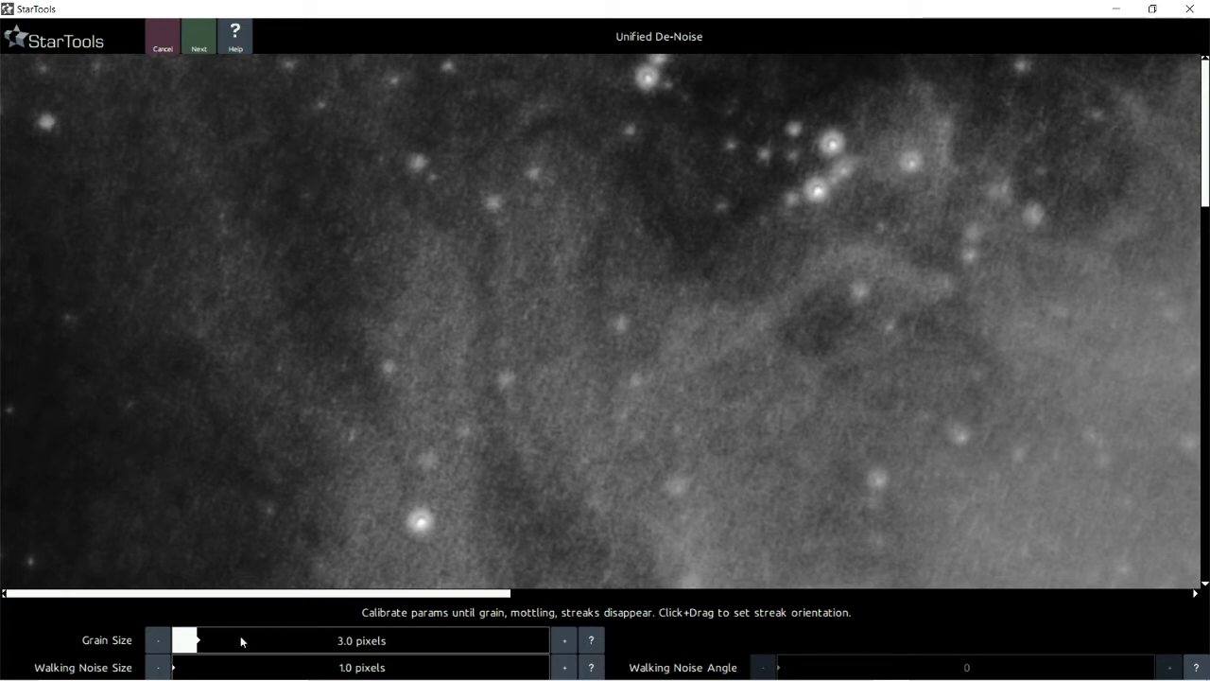
left_click(303, 651)
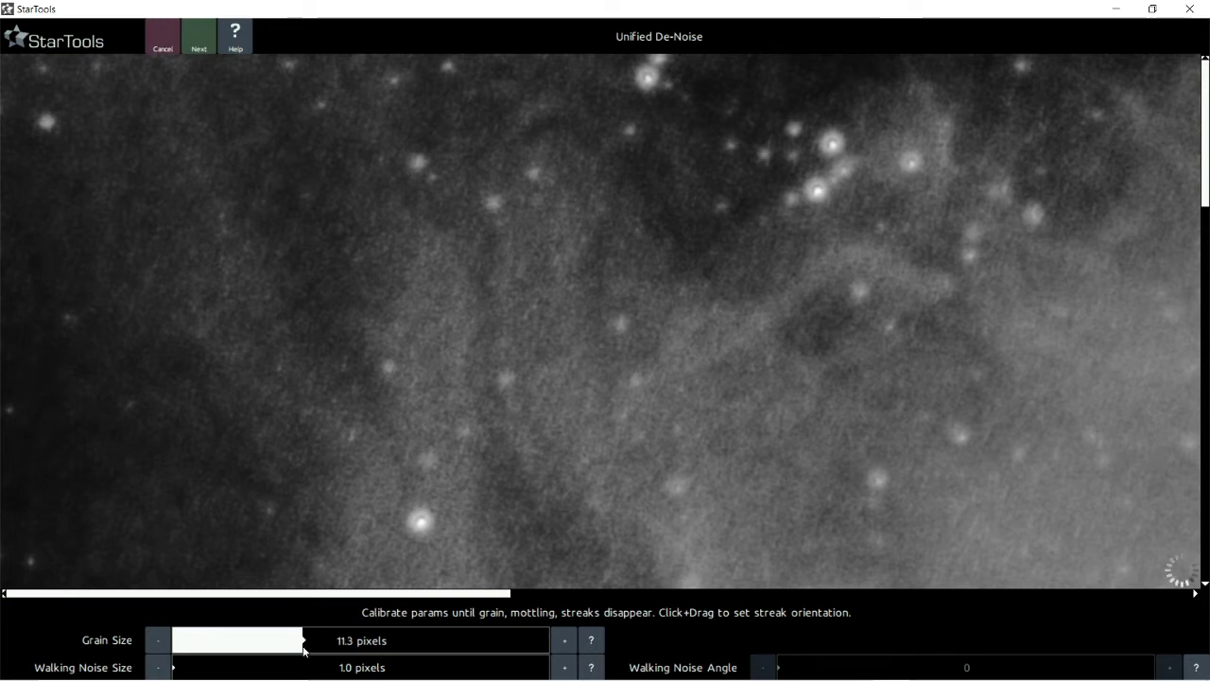
left_click(350, 650)
left_click(402, 652)
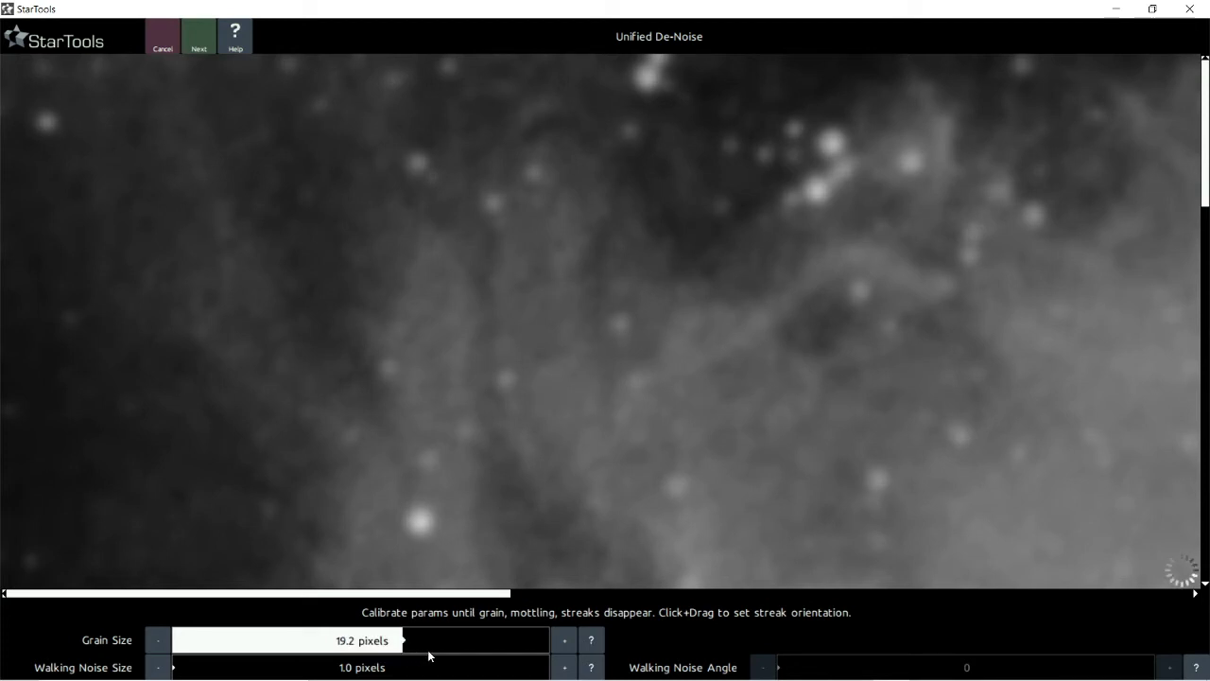
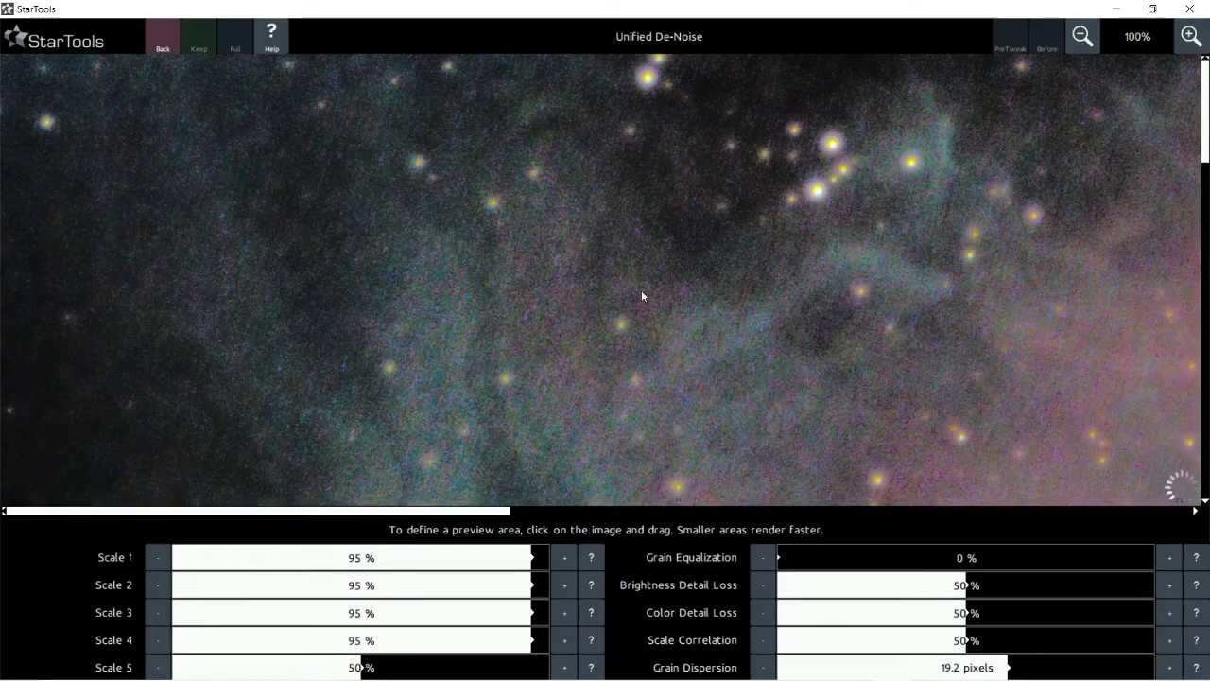
Step: Examine the noise grain in the nebula and the dark star field during Unified De-Noise at magnifications up to at least 150%
scroll(643, 295, "down", 2)
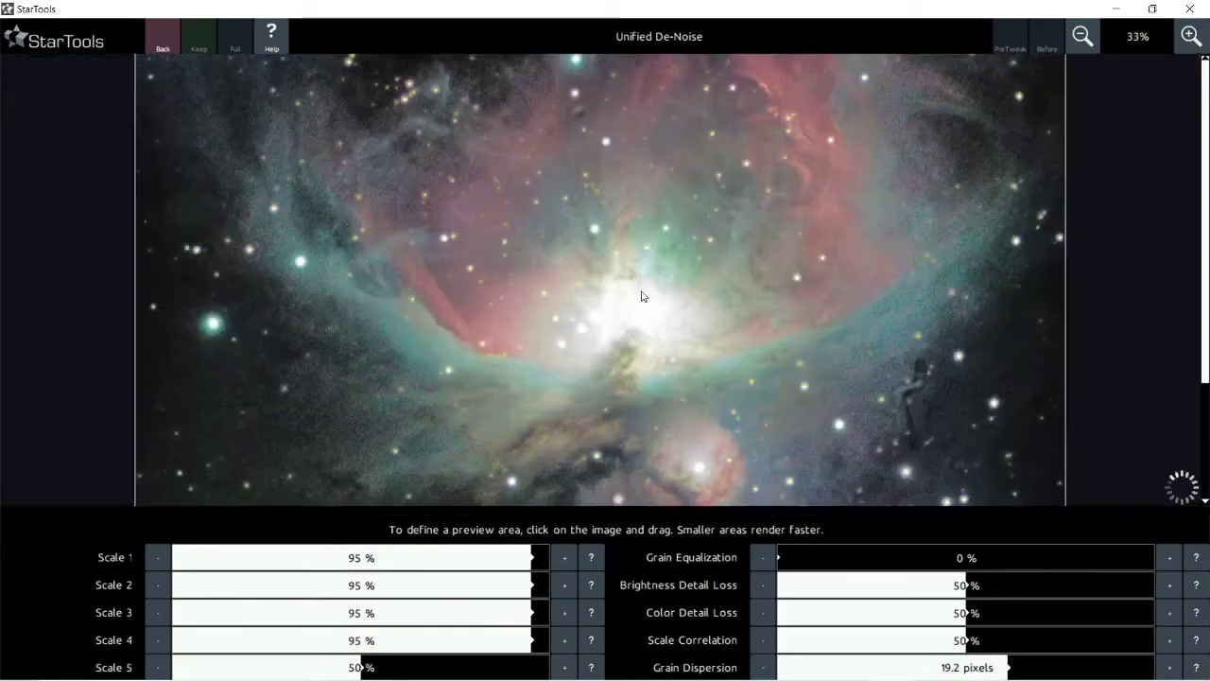
scroll(643, 296, "down", 1)
scroll(641, 201, "up", 2)
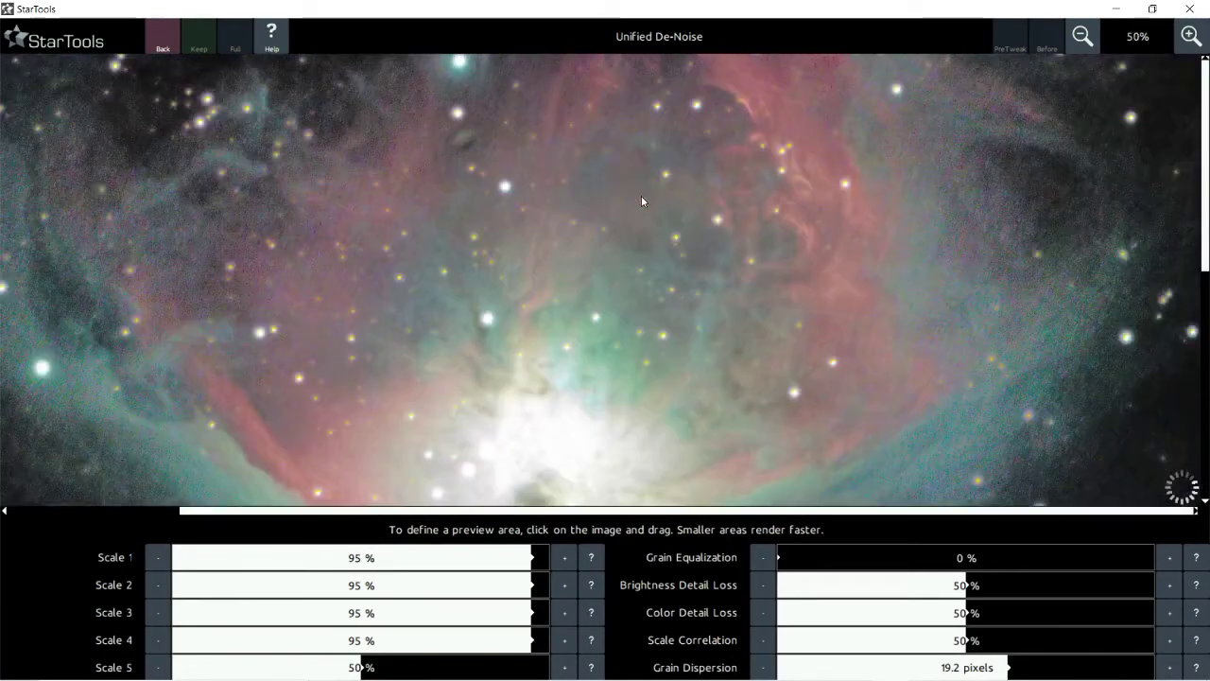
scroll(644, 269, "up", 1)
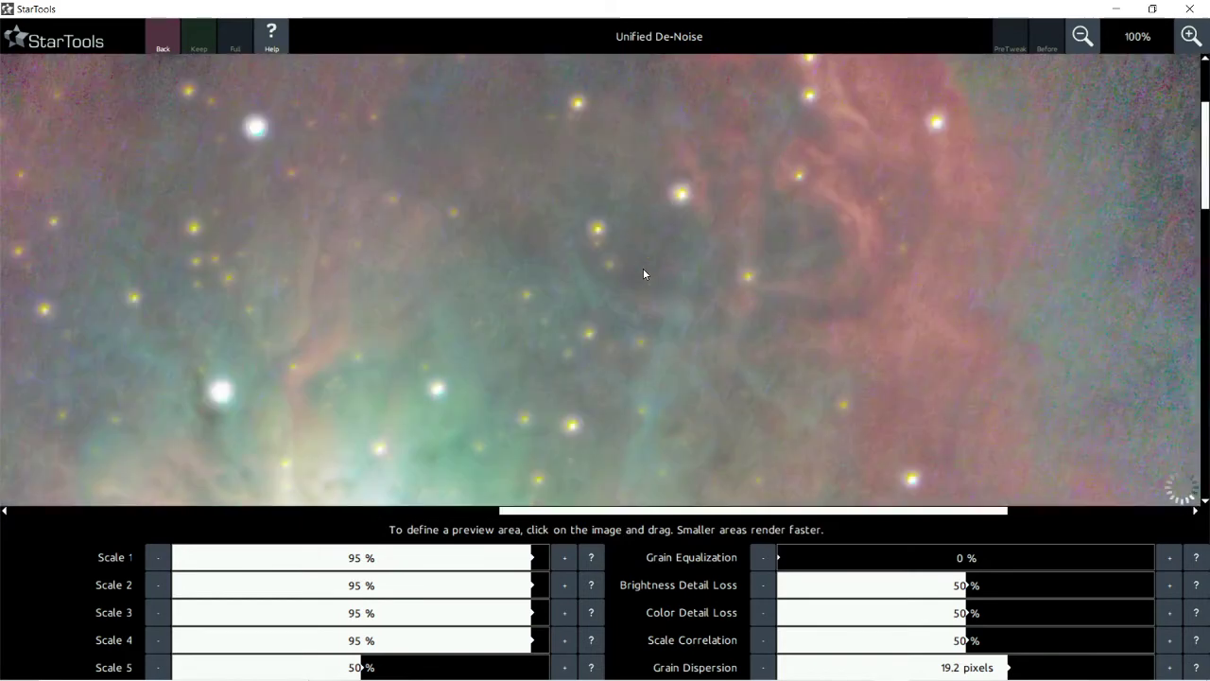
scroll(643, 274, "down", 2)
scroll(644, 274, "down", 1)
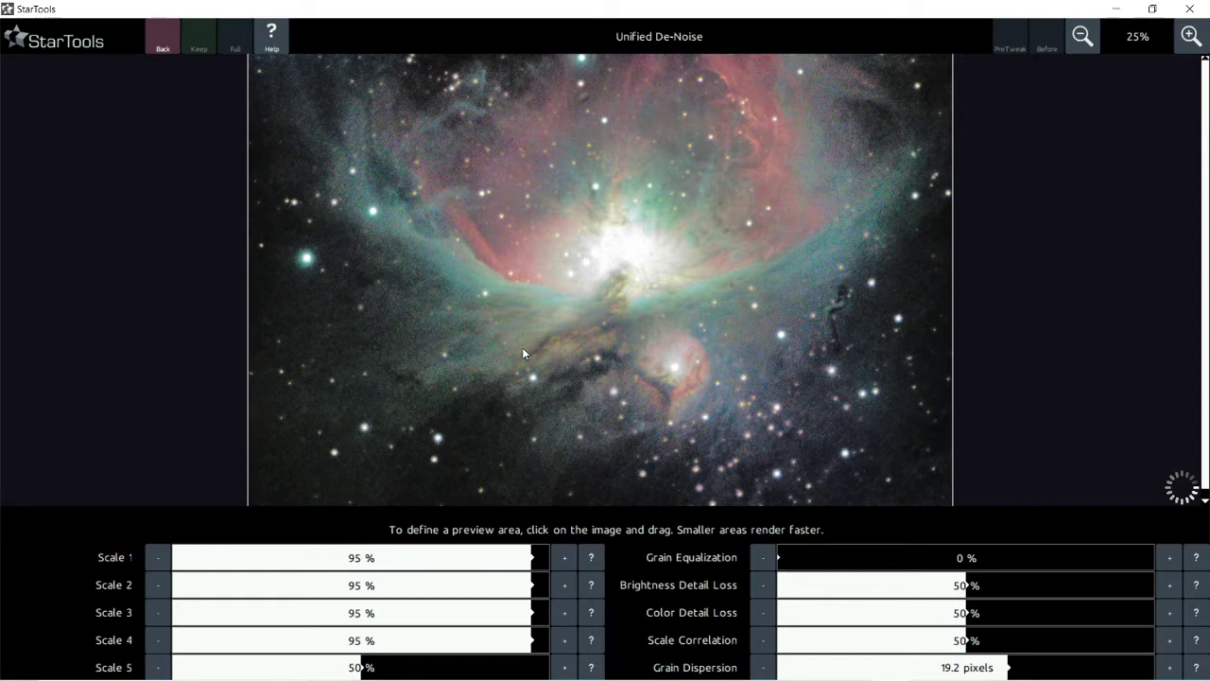
scroll(522, 347, "up", 1)
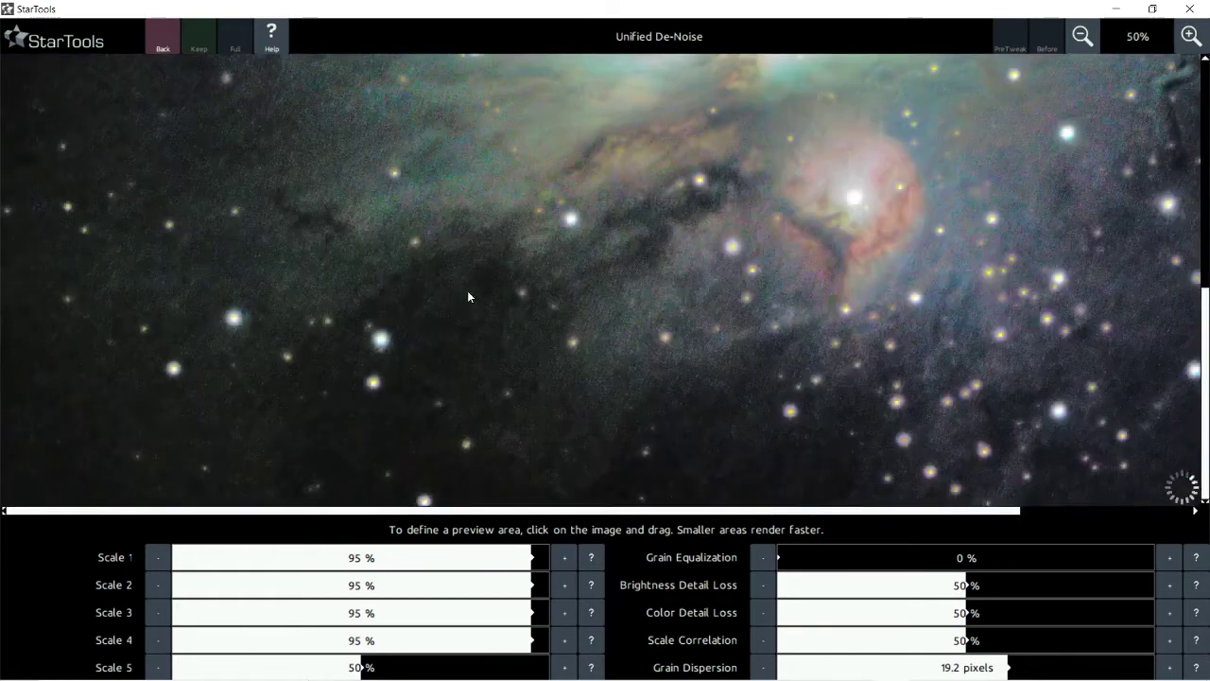
scroll(907, 445, "up", 2)
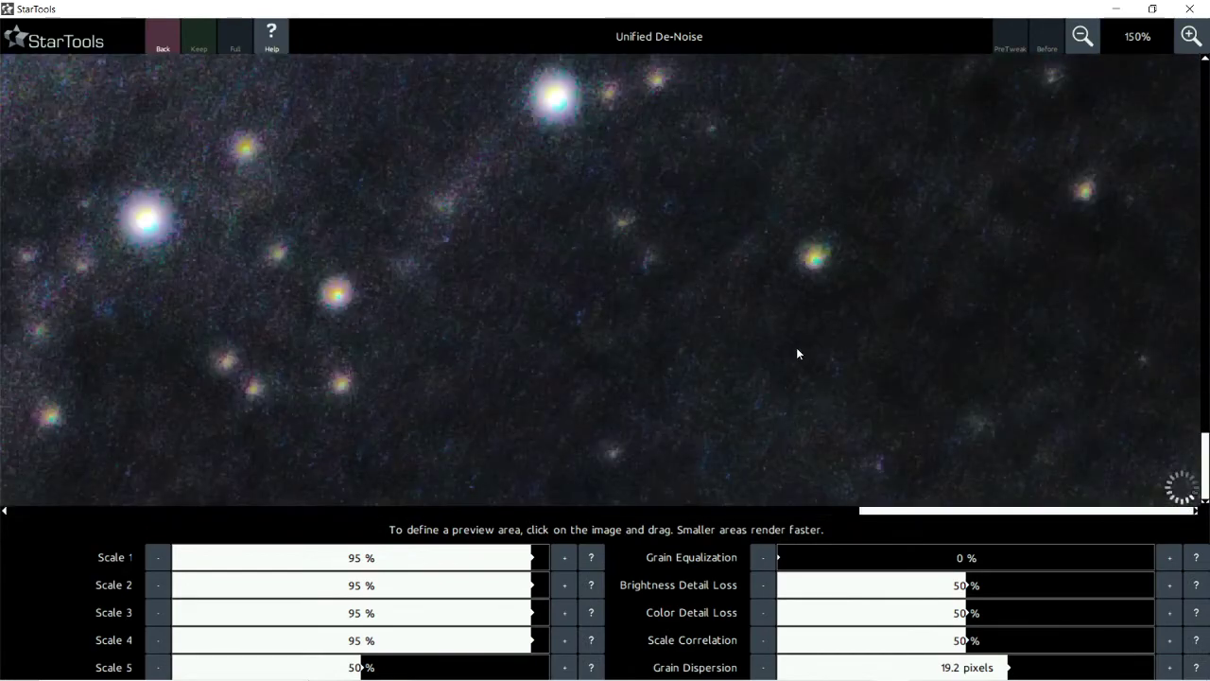
scroll(796, 347, "up", 1)
scroll(796, 348, "down", 5)
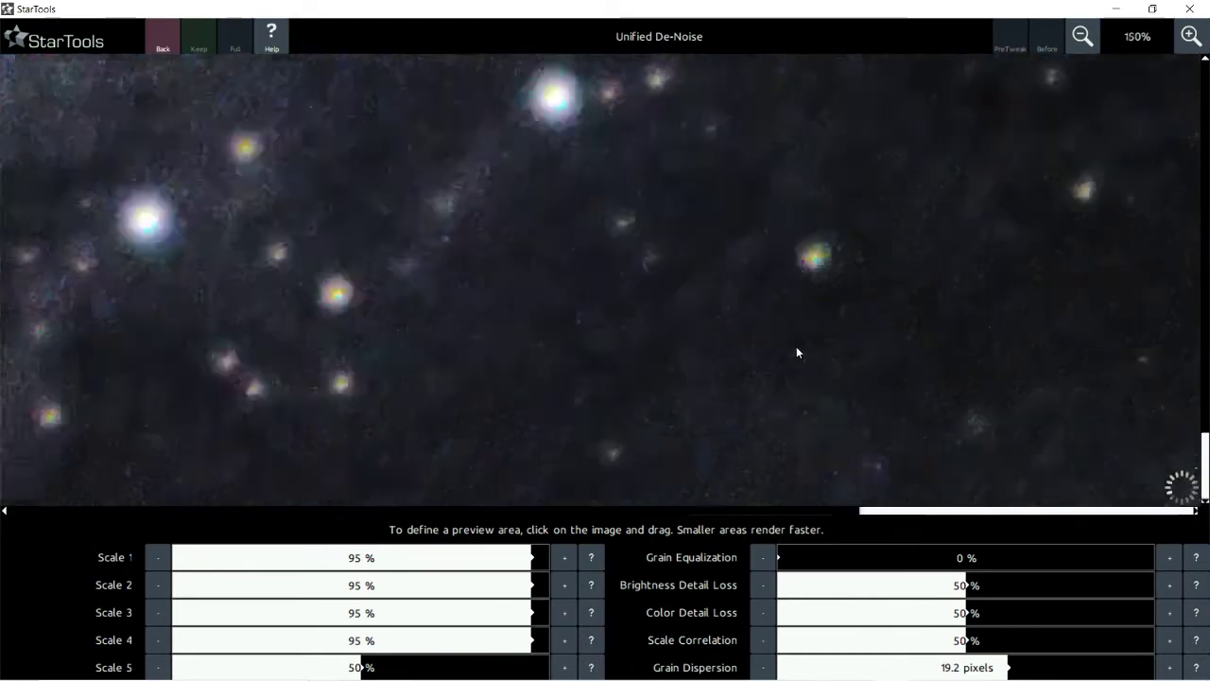
scroll(796, 351, "down", 1)
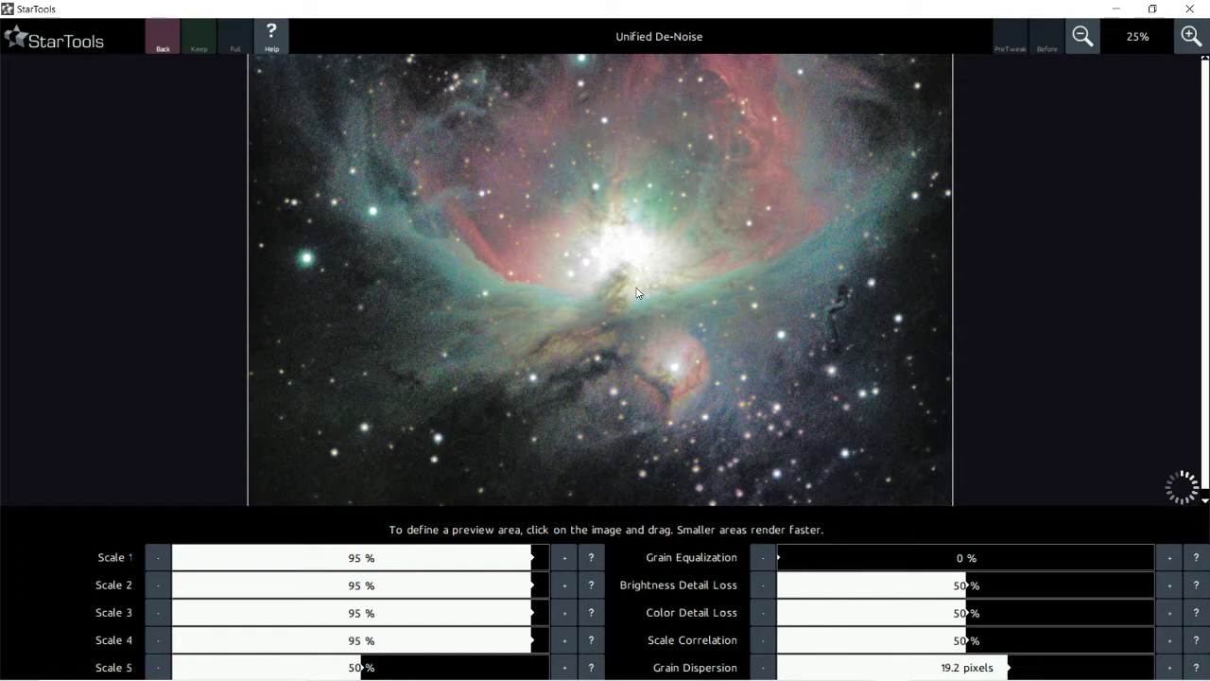
scroll(637, 293, "up", 1)
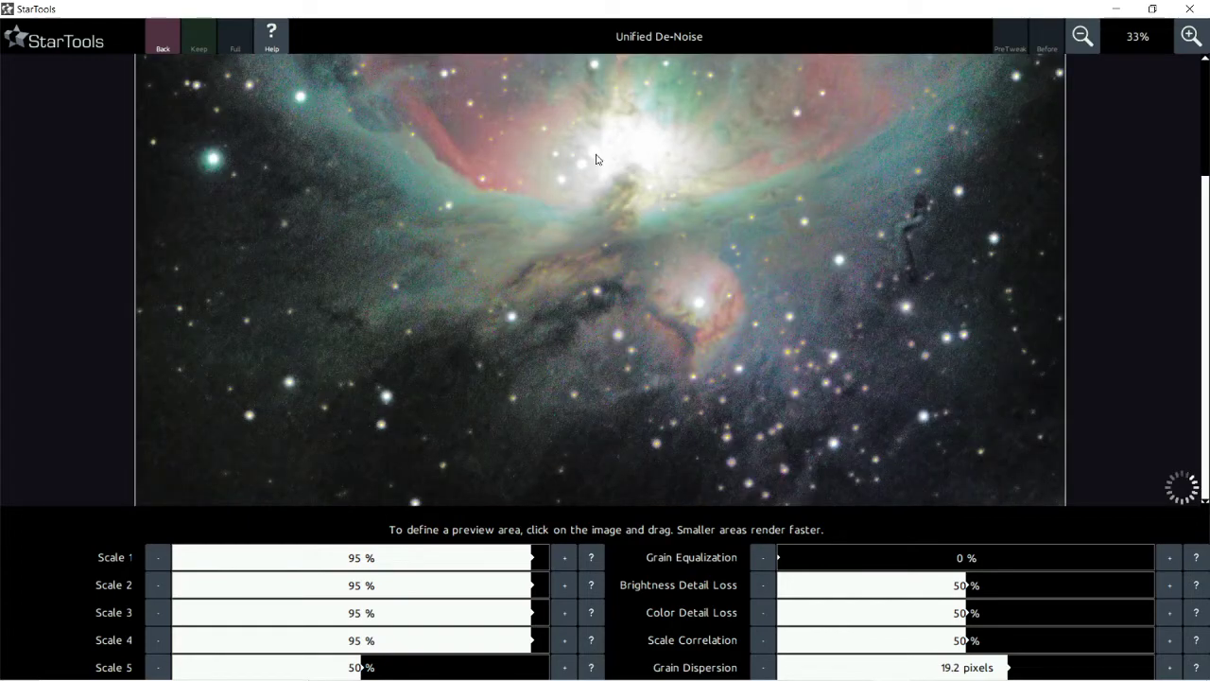
Step: Examine the grain in the nebula's core, red filaments and full frame of the de-noise preview at up to 150% magnification
scroll(676, 340, "down", 2)
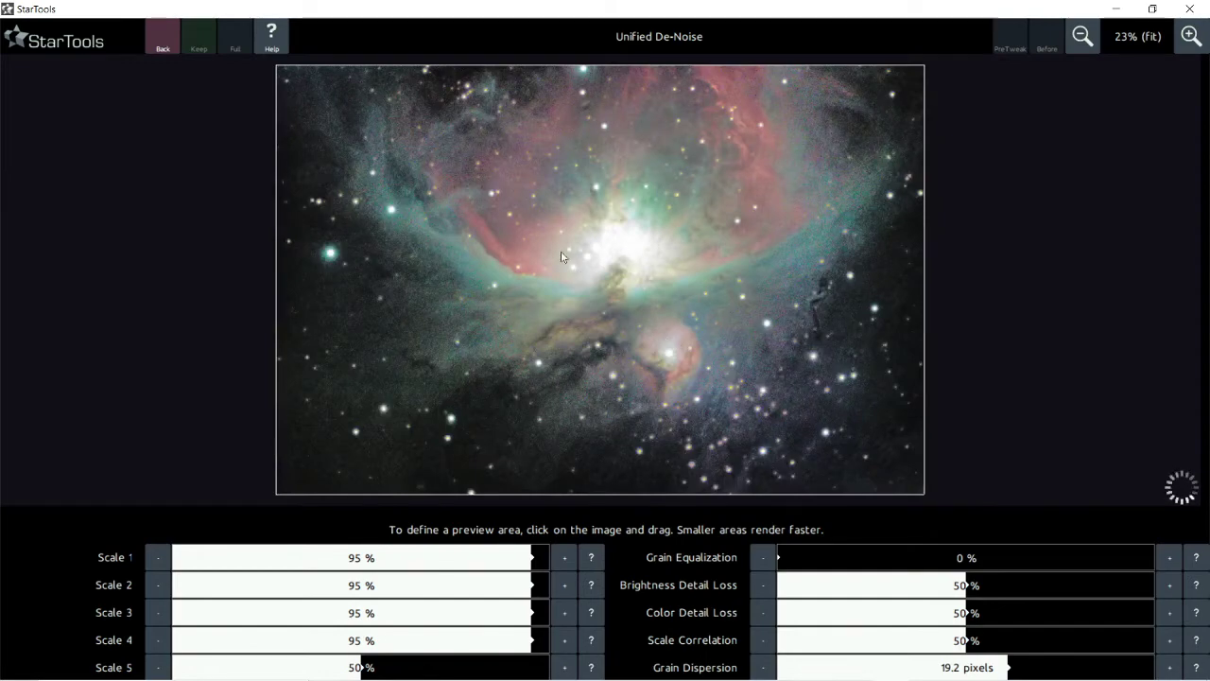
scroll(561, 252, "up", 3)
scroll(561, 256, "up", 1)
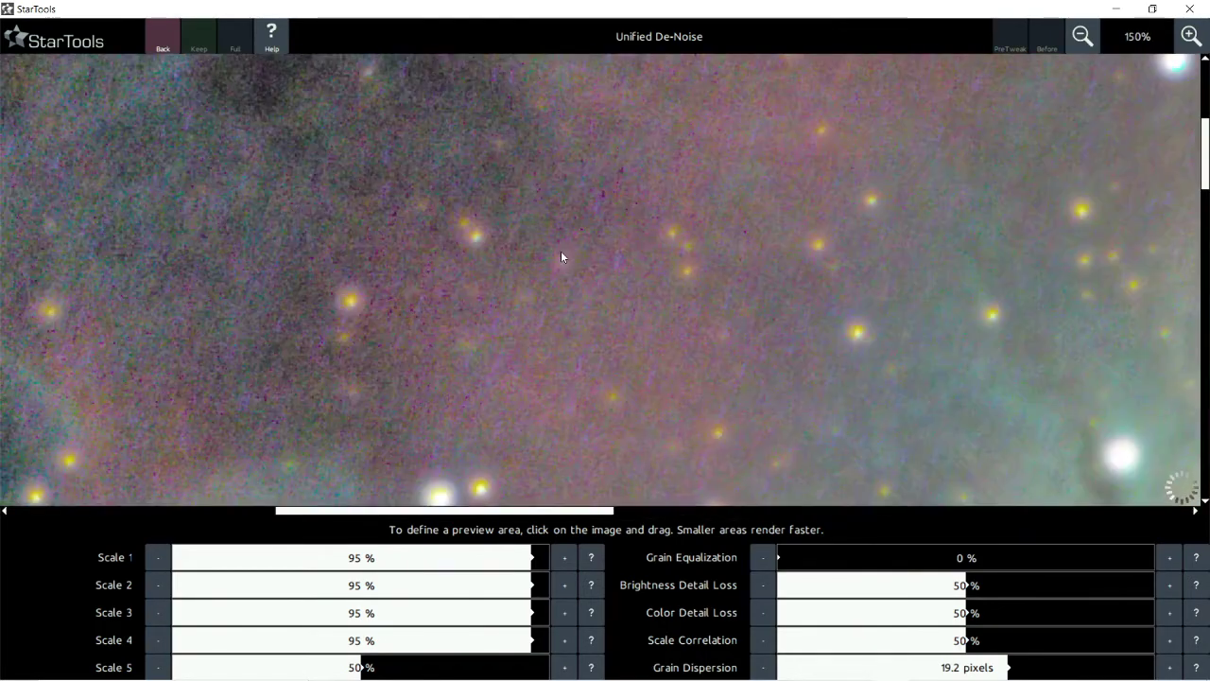
scroll(562, 256, "down", 4)
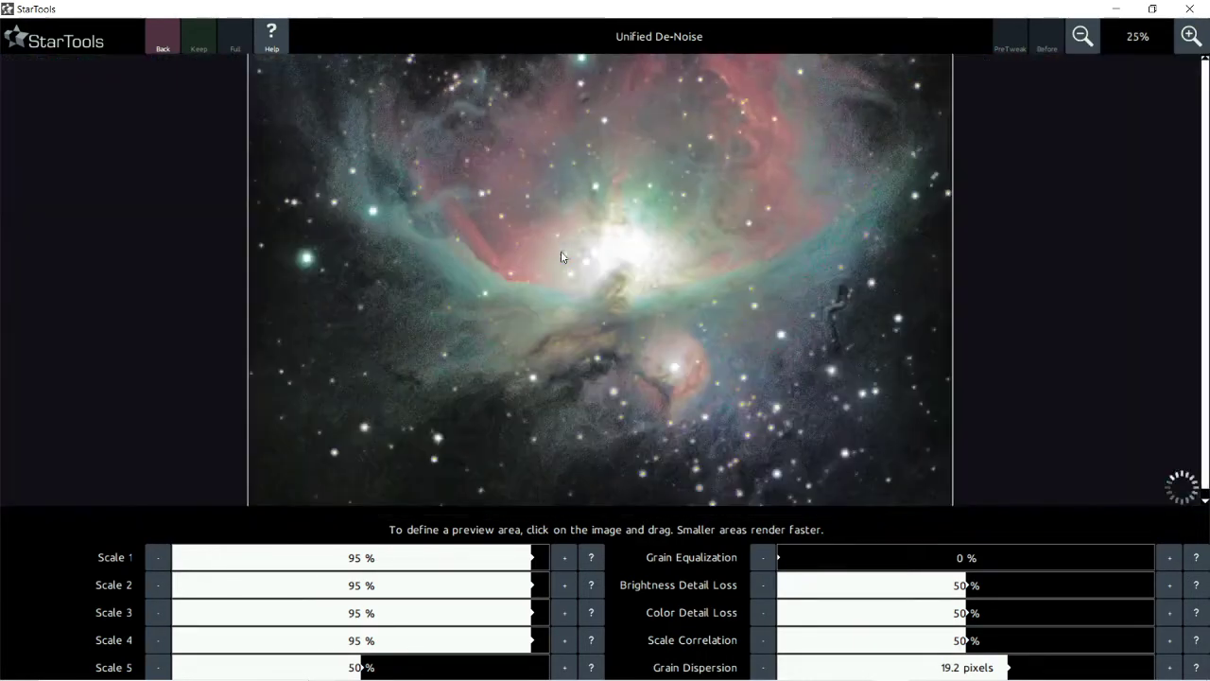
scroll(753, 270, "up", 2)
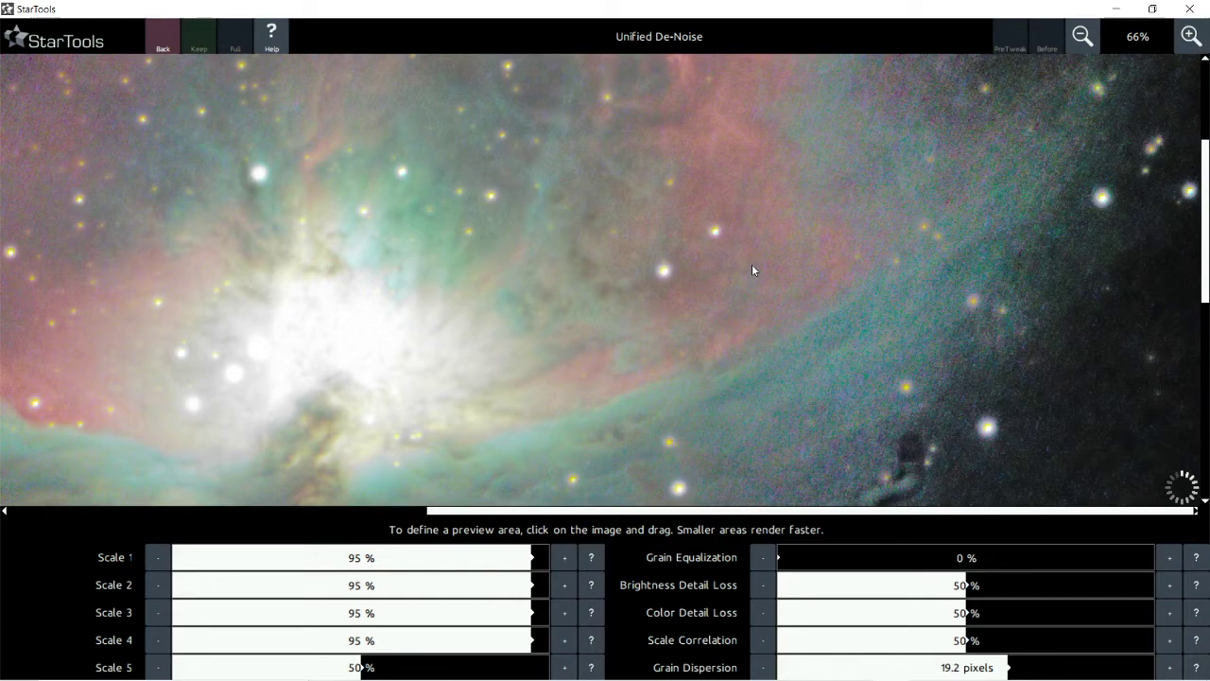
scroll(751, 268, "down", 1)
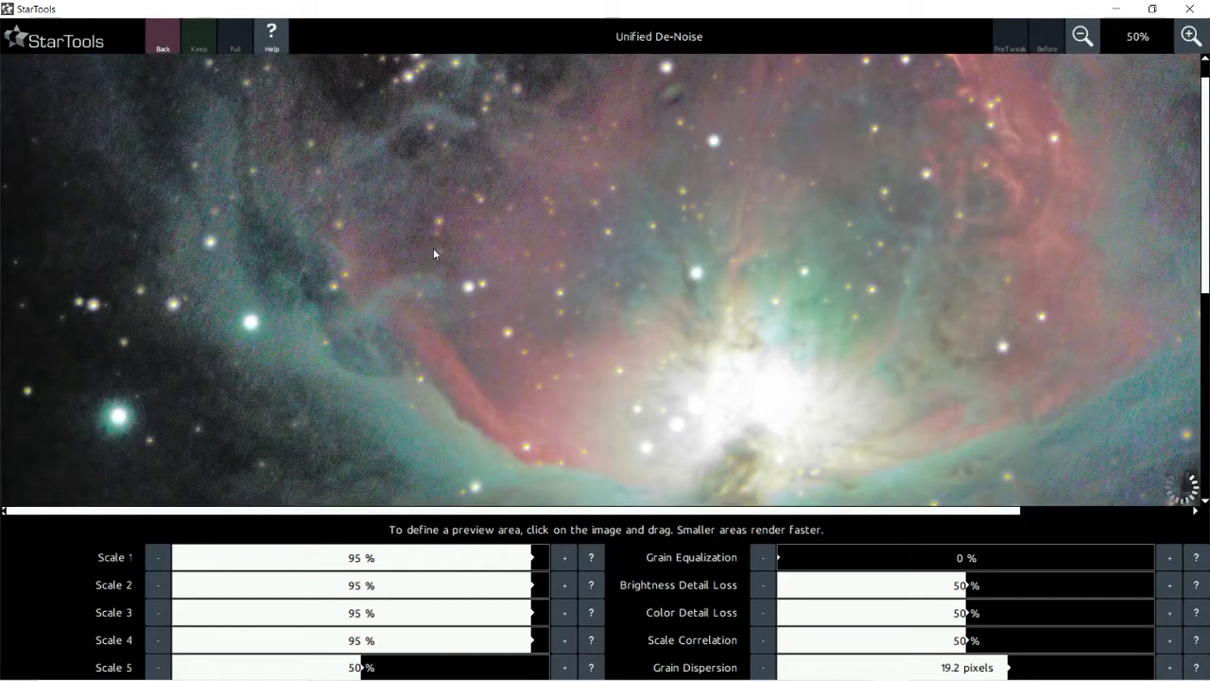
scroll(433, 254, "down", 2)
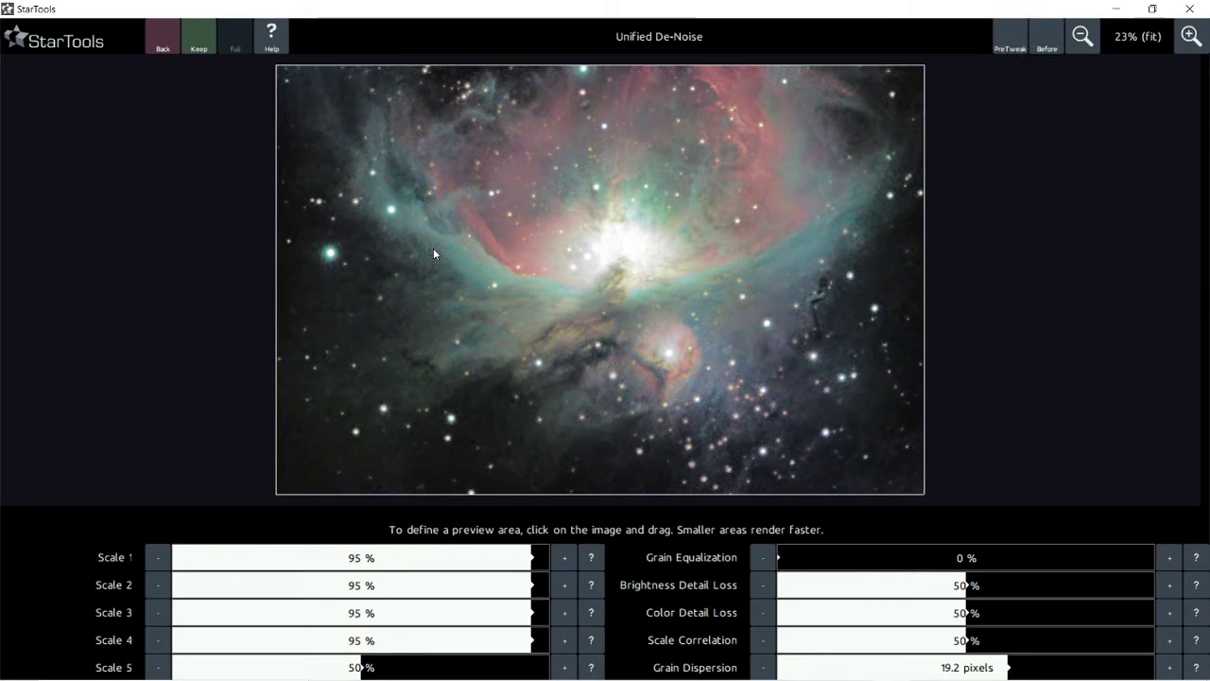
Step: Compare the de-noised dark star field beside the small round nebula with its original state at 150%
scroll(793, 337, "up", 2)
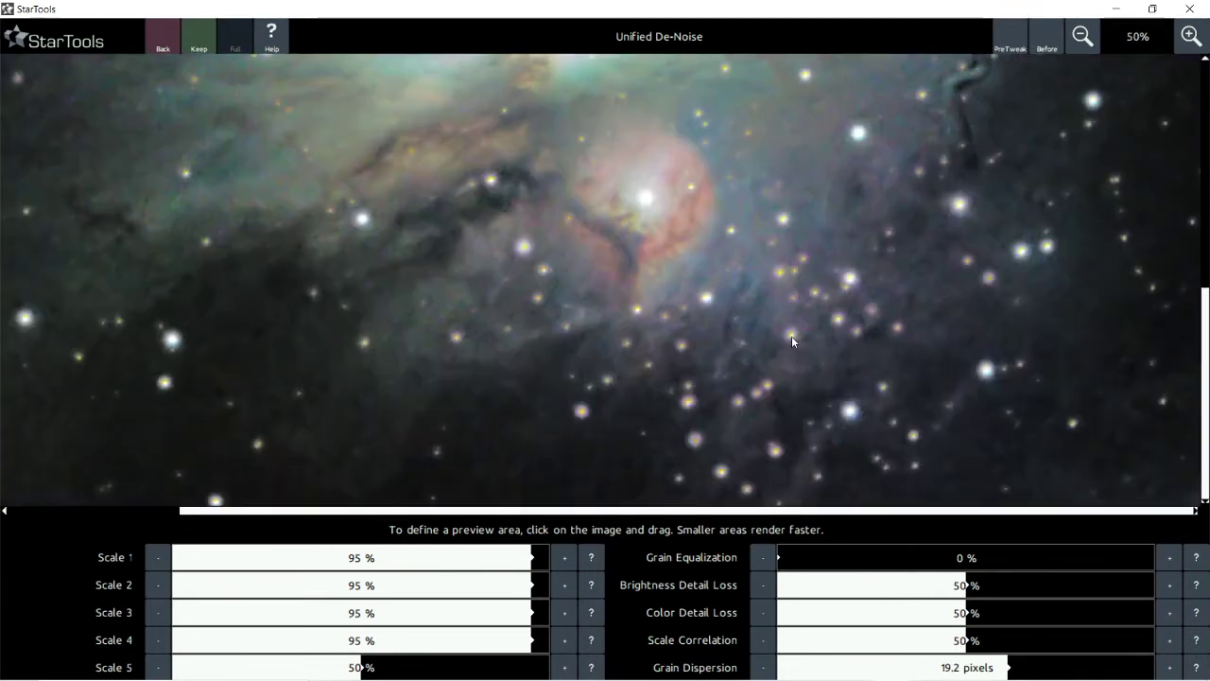
scroll(829, 296, "up", 3)
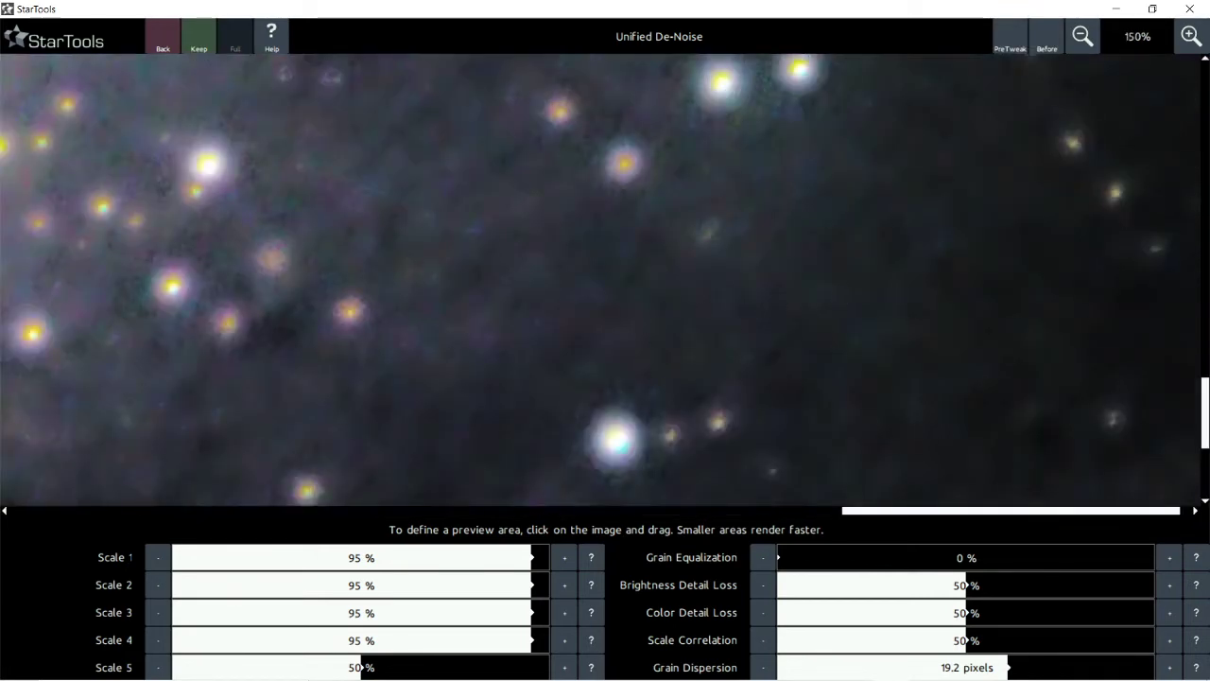
left_click(1046, 42)
left_click(1046, 42)
left_click(1050, 52)
left_click(1050, 52)
scroll(741, 232, "down", 4)
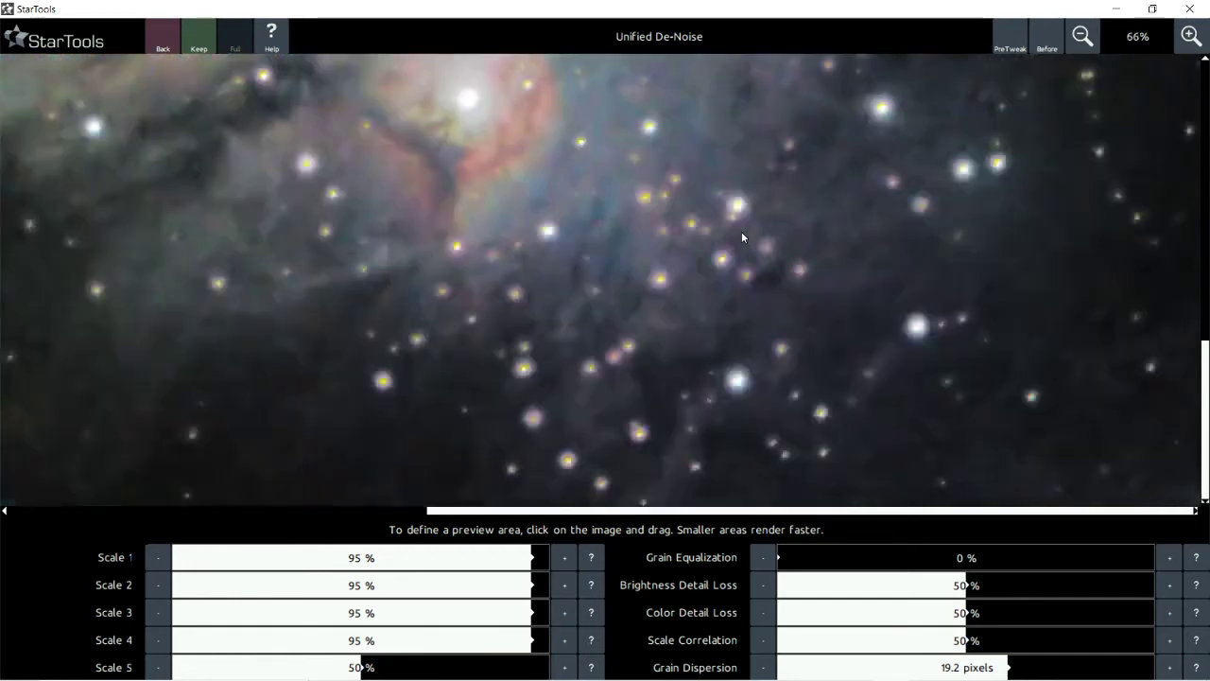
Step: Compare the de-noised red nebula area with its original state at 200%, and keep the noise reduction result
scroll(582, 165, "up", 3)
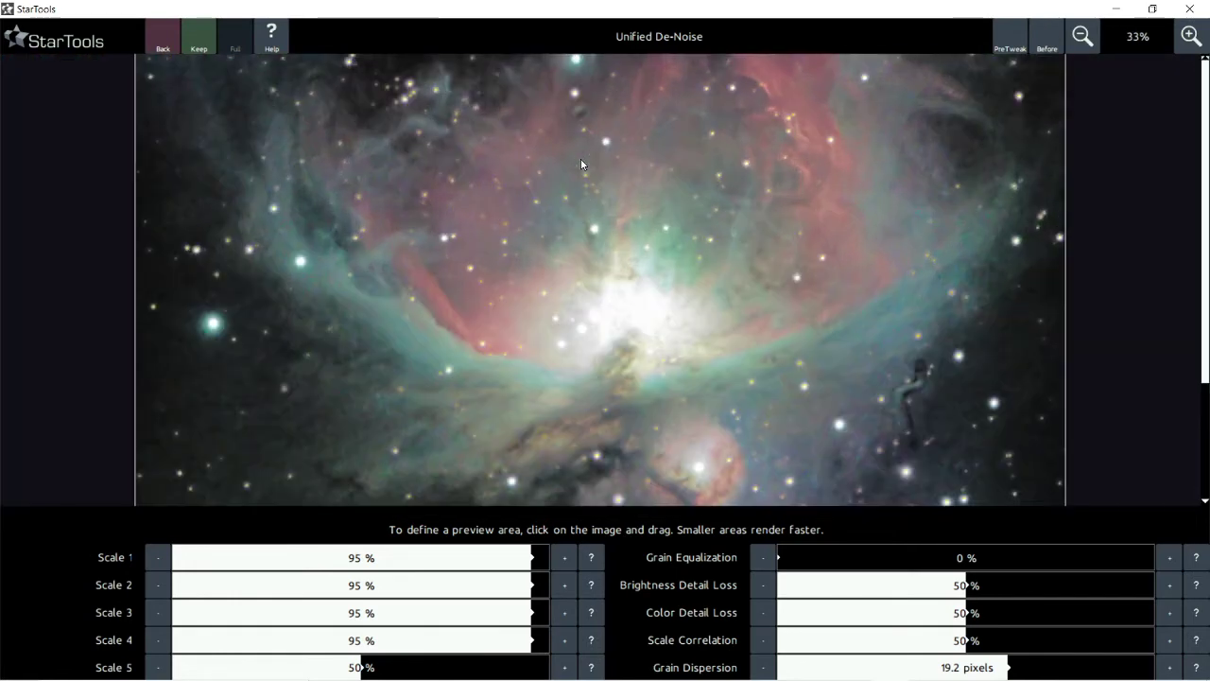
scroll(738, 237, "up", 1)
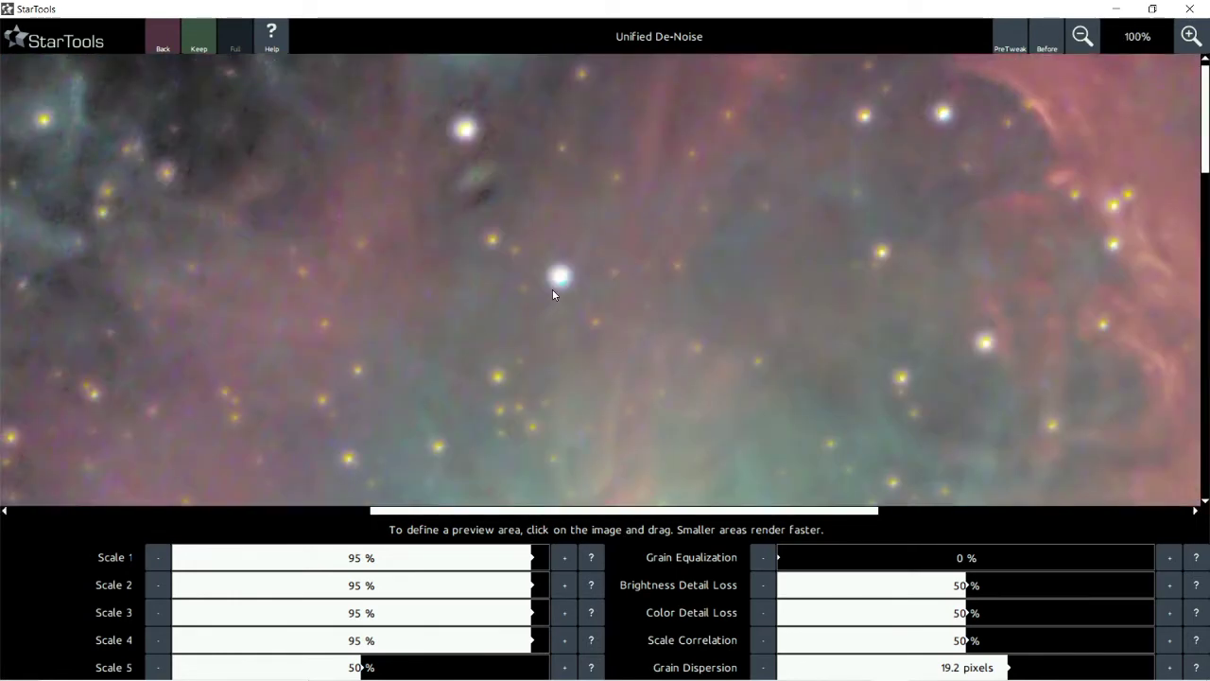
scroll(555, 292, "up", 1)
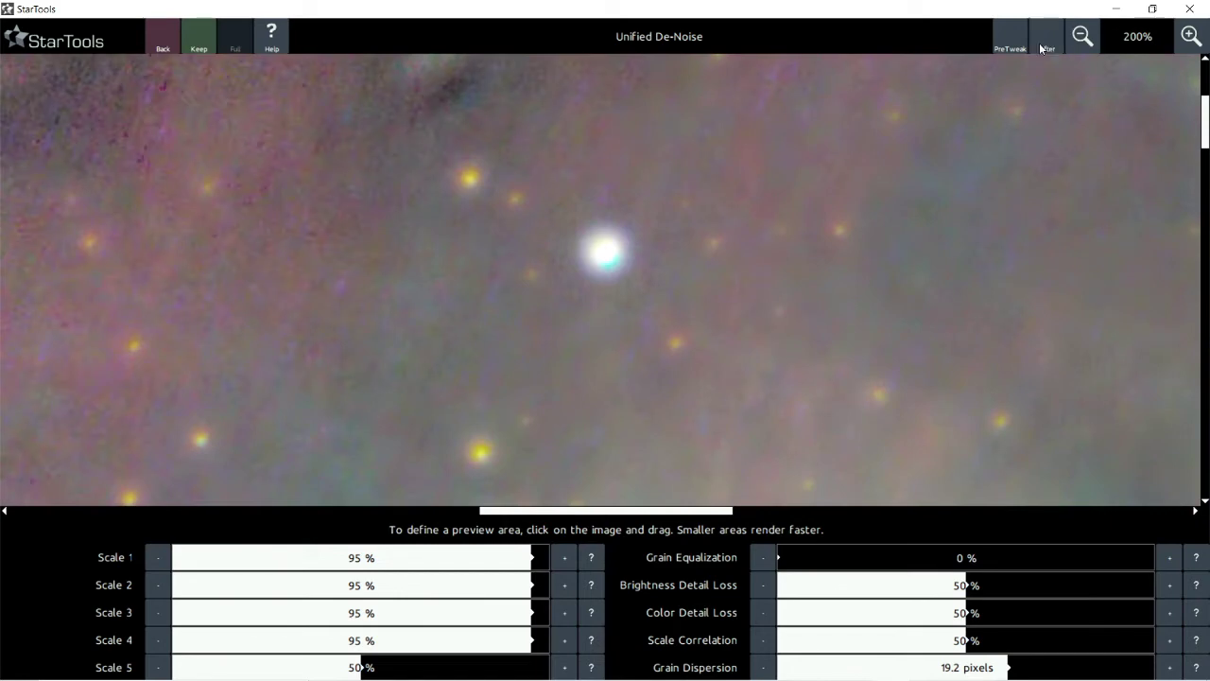
scroll(836, 254, "down", 1)
scroll(836, 253, "down", 2)
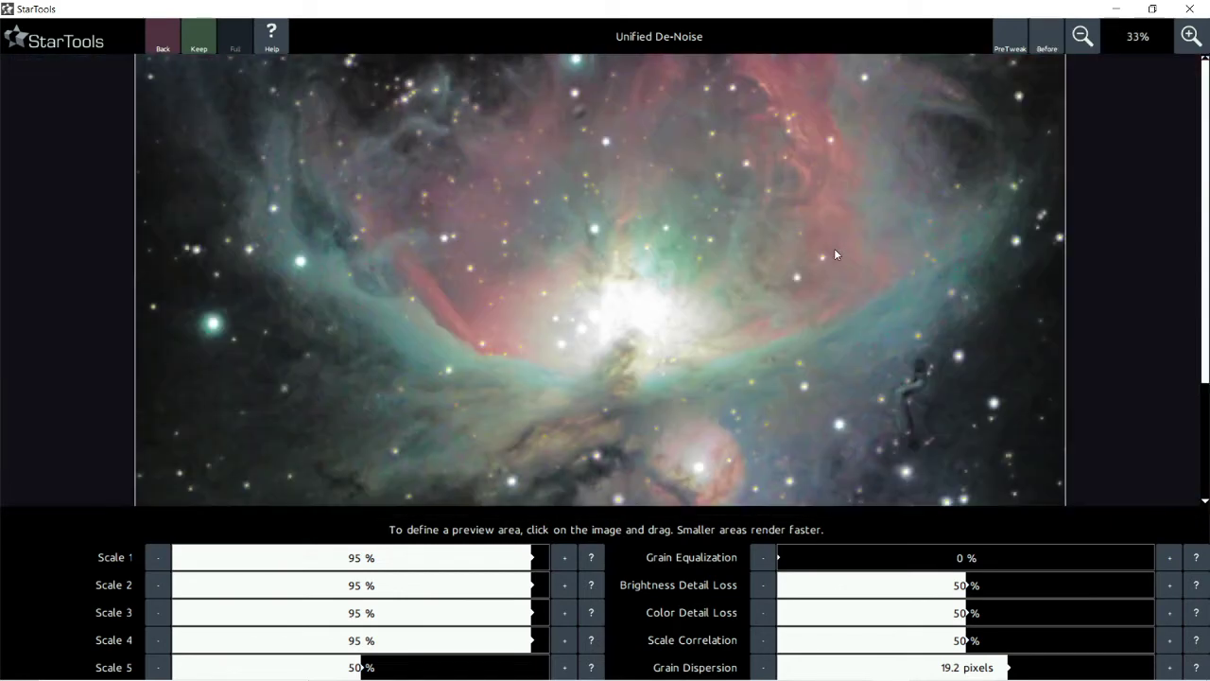
left_click(197, 43)
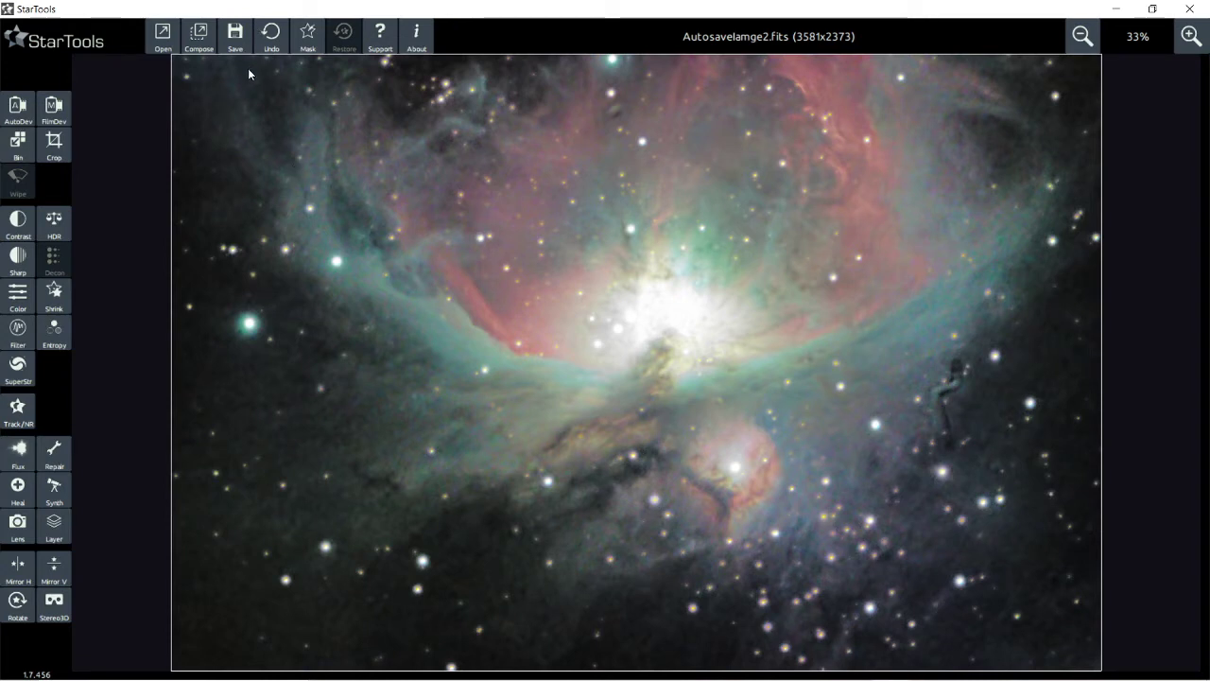
Step: Save the processed image as STfinal_01.tif, overwriting the existing file
left_click(234, 38)
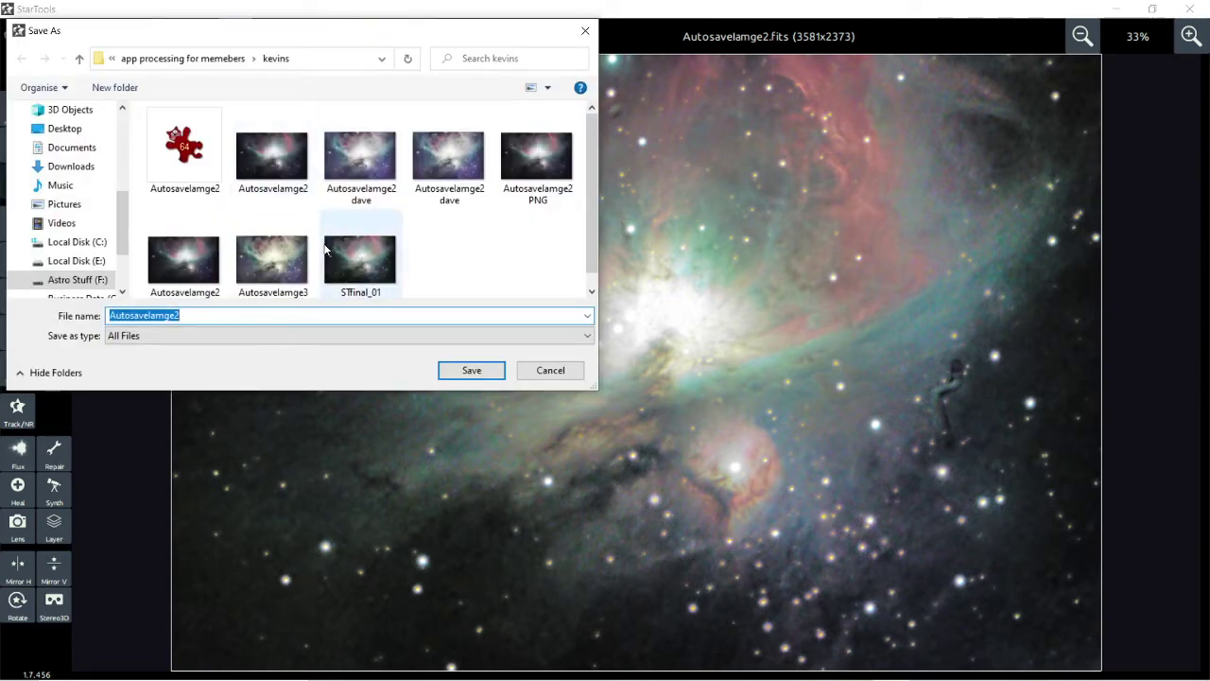
left_click(356, 269)
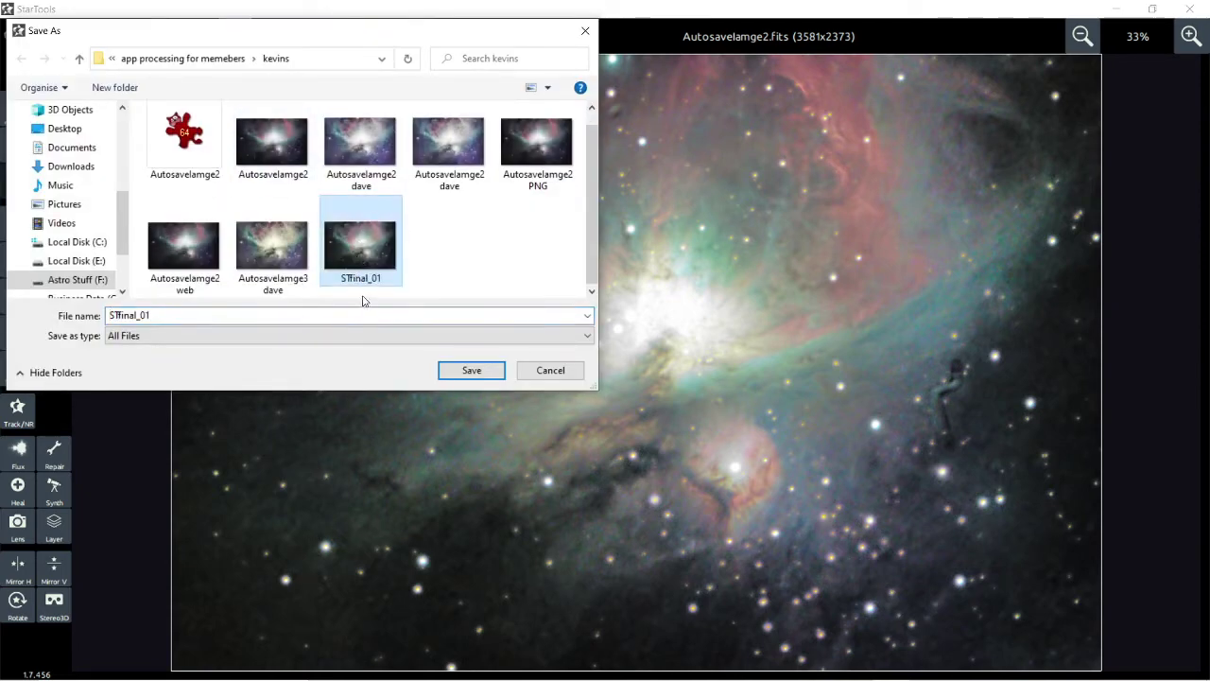
left_click(170, 315)
left_click(169, 315)
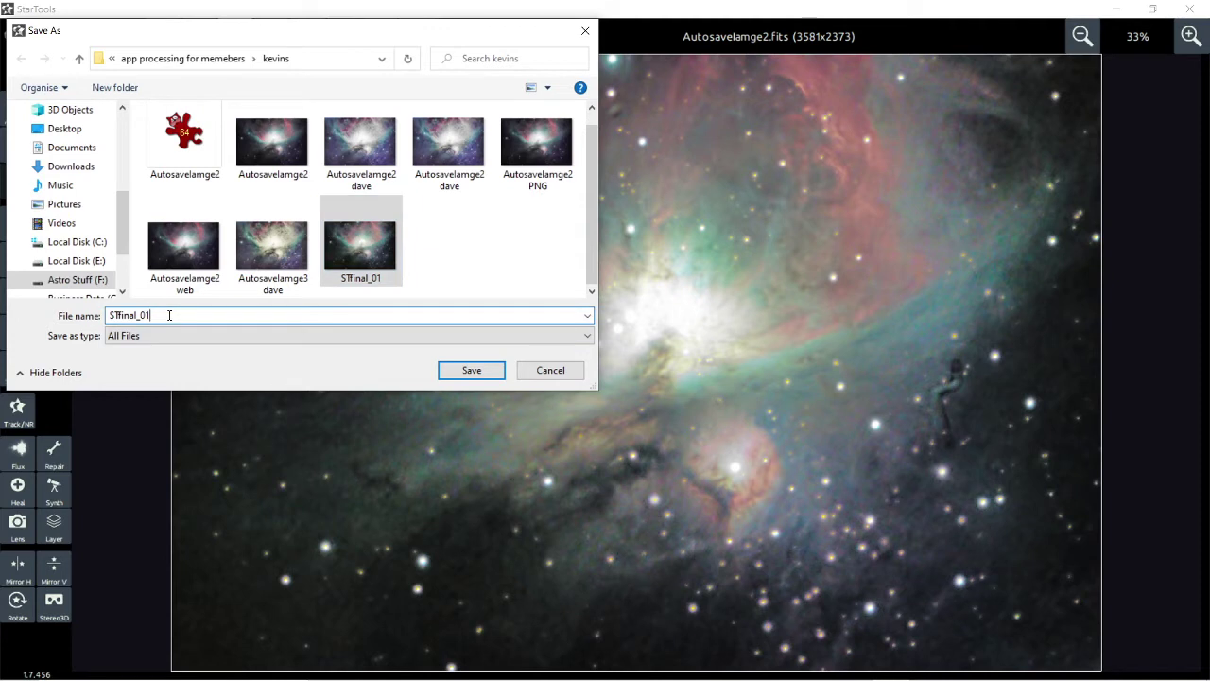
type(".")
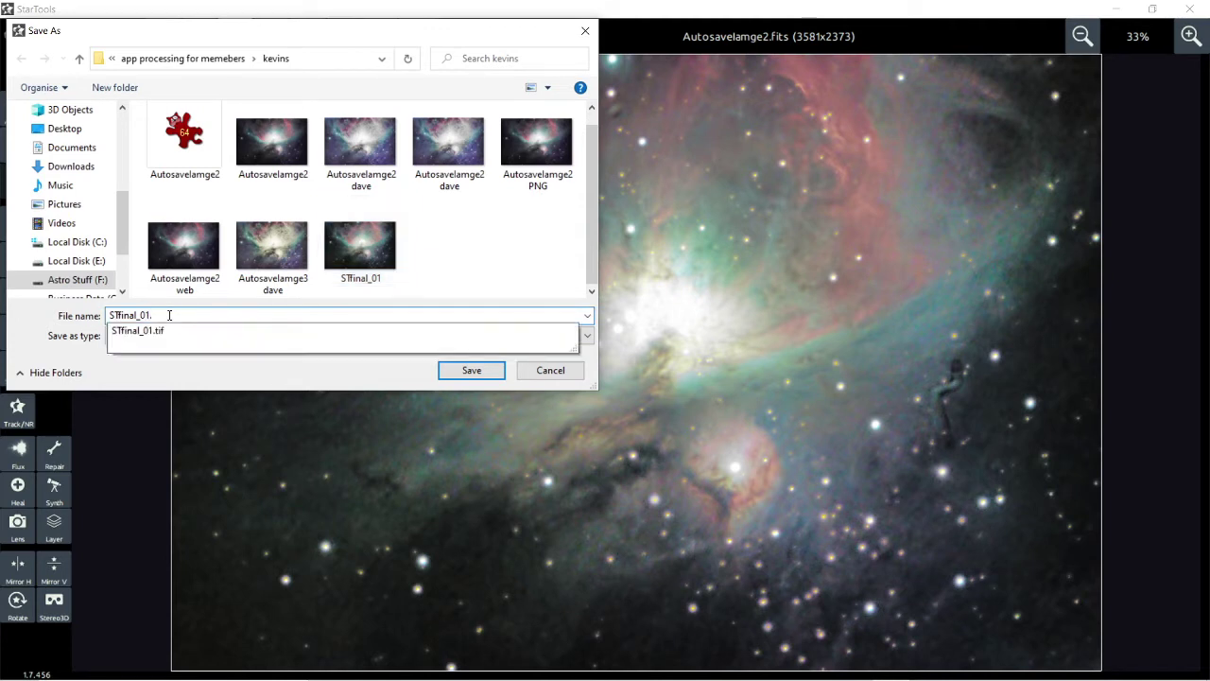
type("tif")
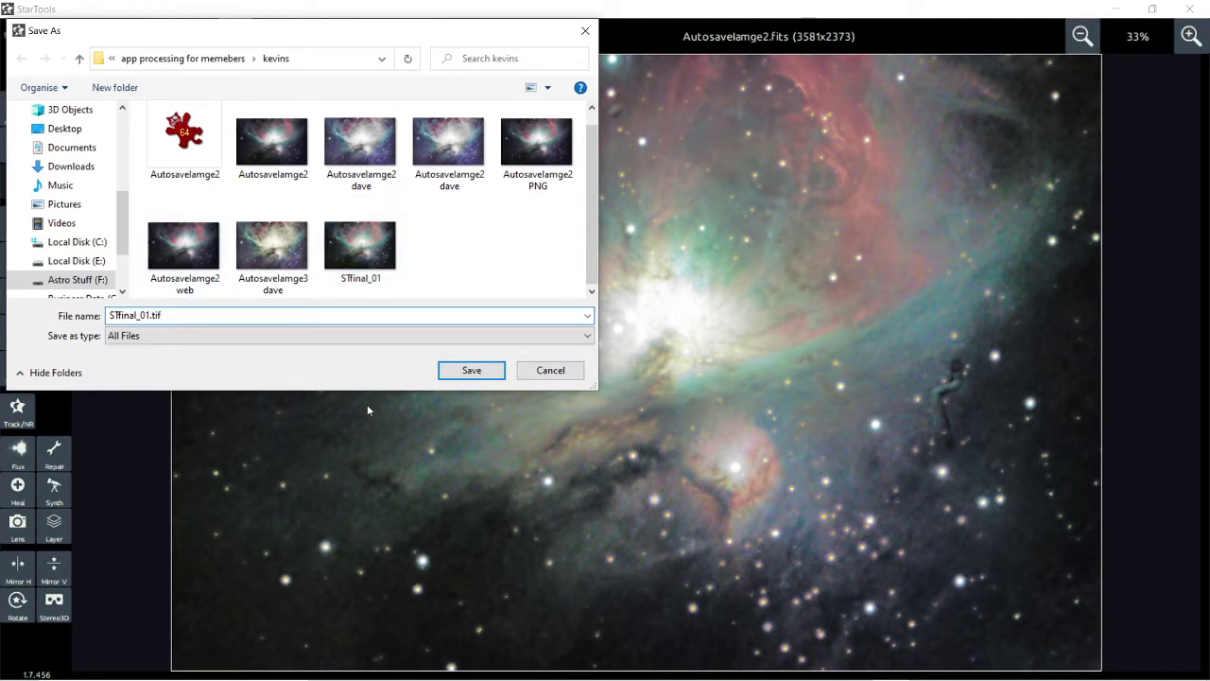
left_click(466, 372)
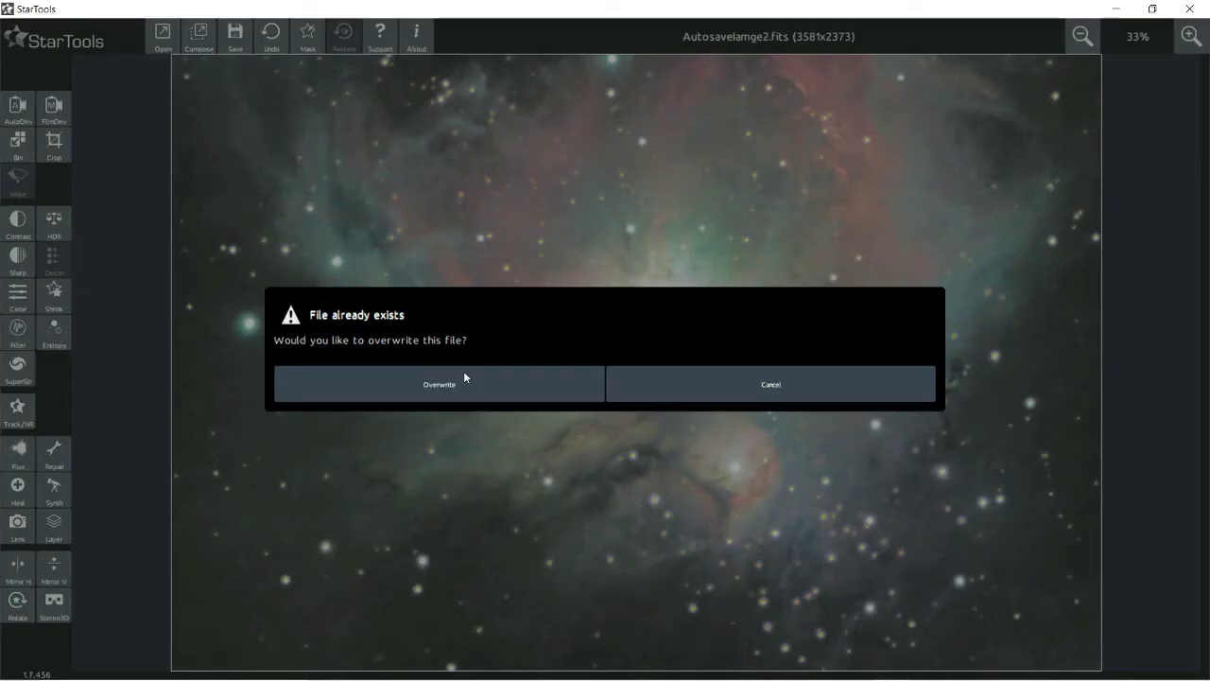
left_click(463, 389)
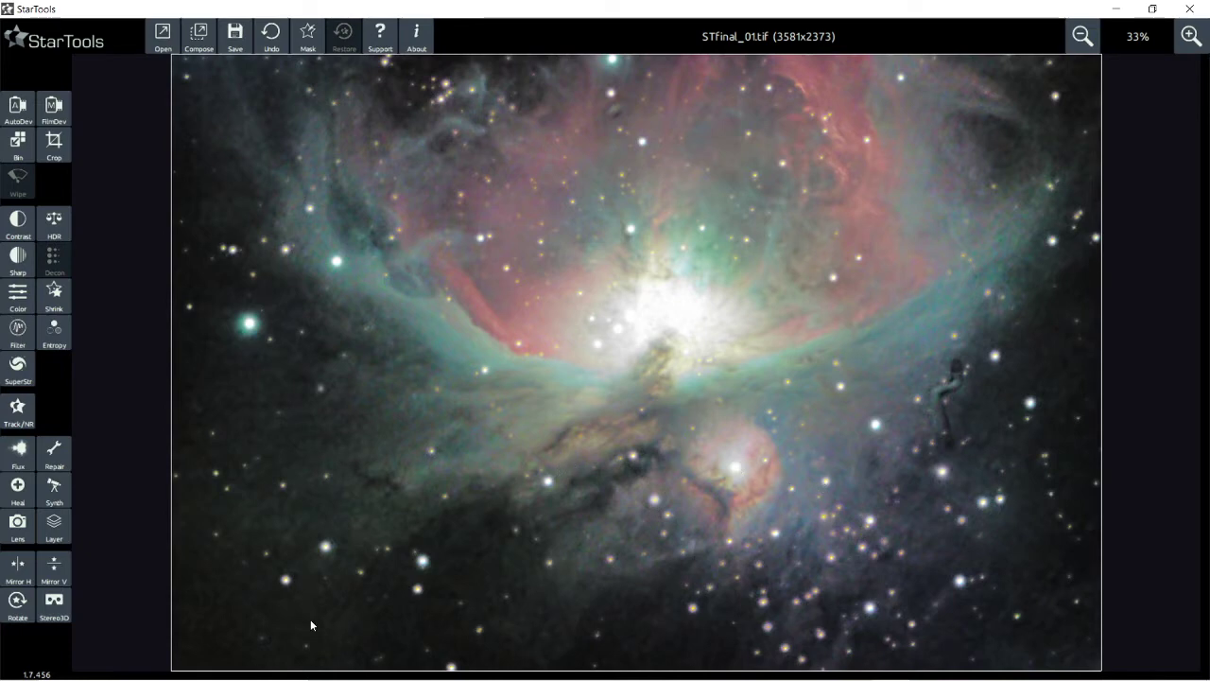
Step: Open the mask editor for the saved image and clear the entire mask
scroll(311, 620, "up", 1)
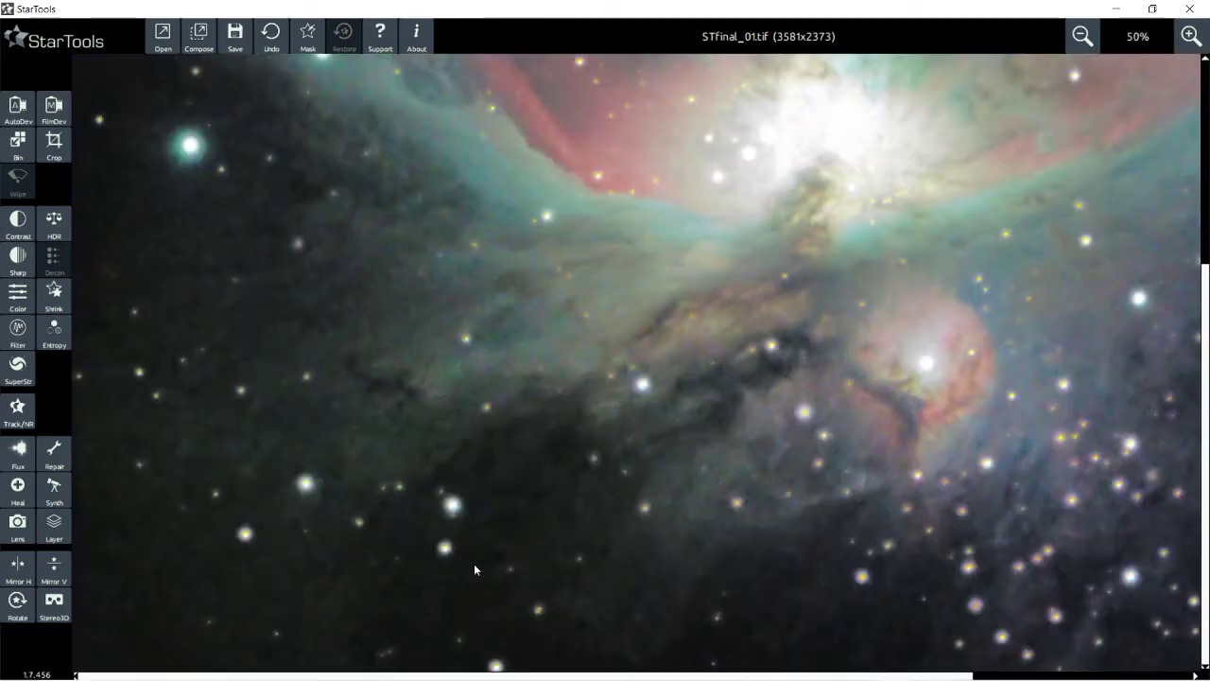
scroll(406, 554, "down", 4)
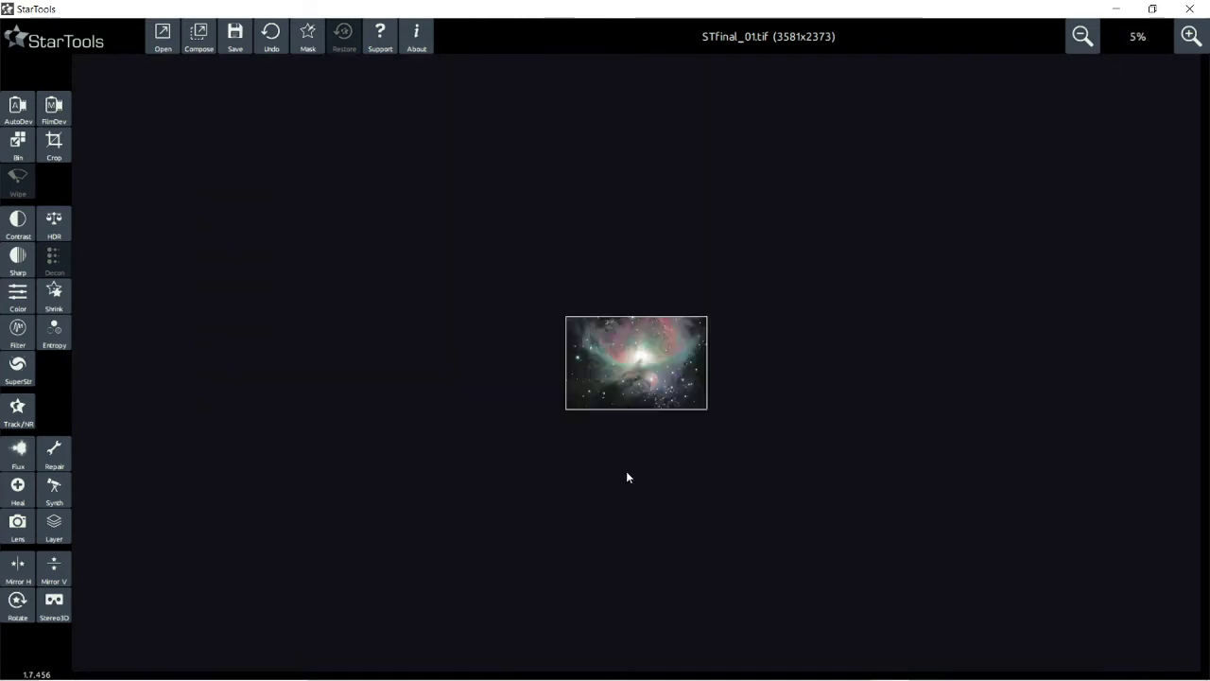
scroll(627, 473, "up", 3)
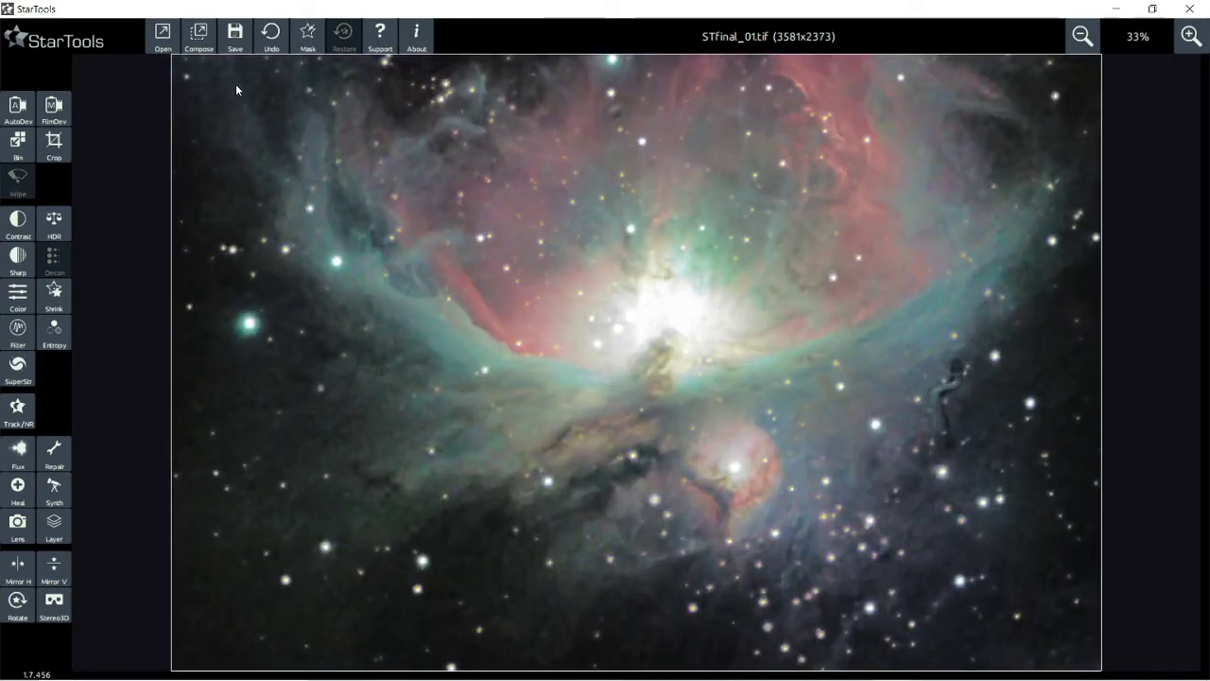
left_click(302, 43)
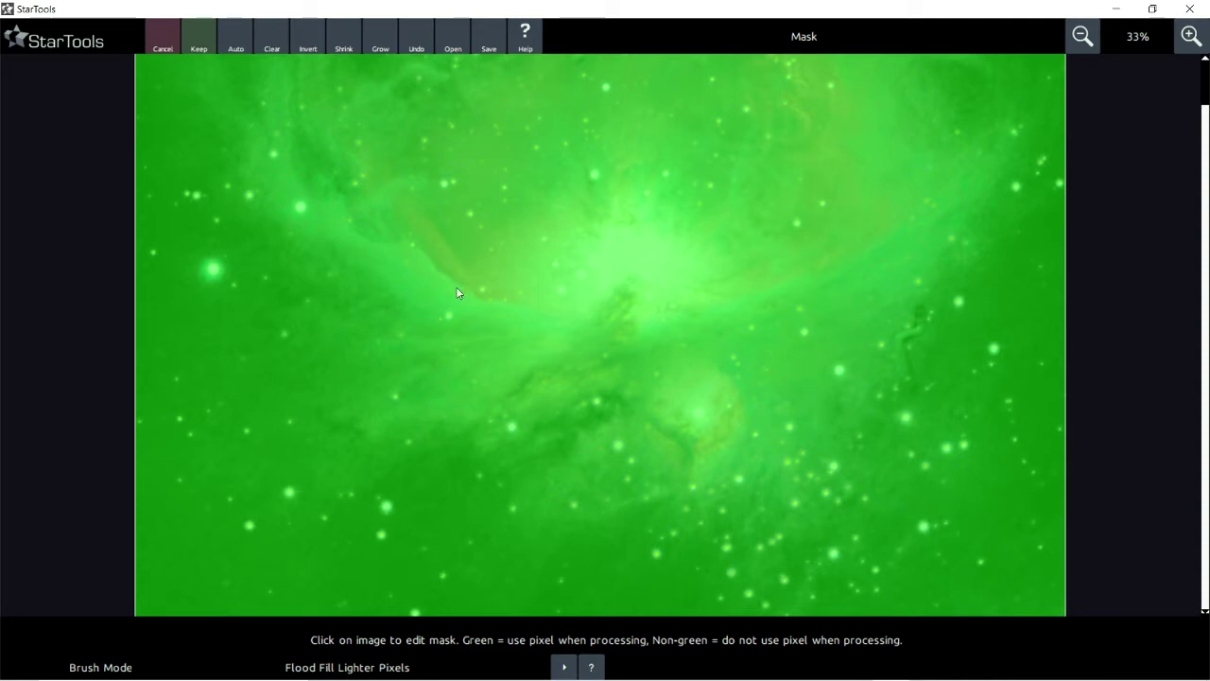
left_click(271, 49)
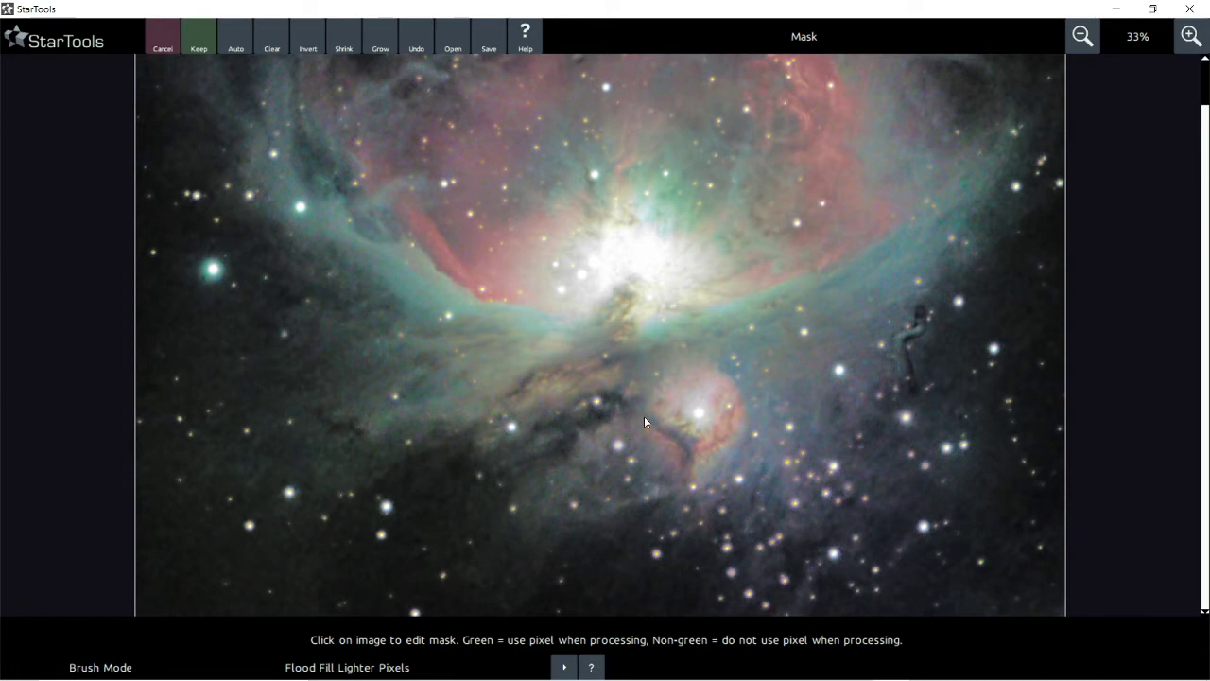
Step: Try to mask pixels matching the nebula's outer blue-green edge with the Similar Color brush mode, and undo the selection
scroll(644, 416, "up", 1)
scroll(255, 163, "up", 1)
scroll(620, 357, "down", 1)
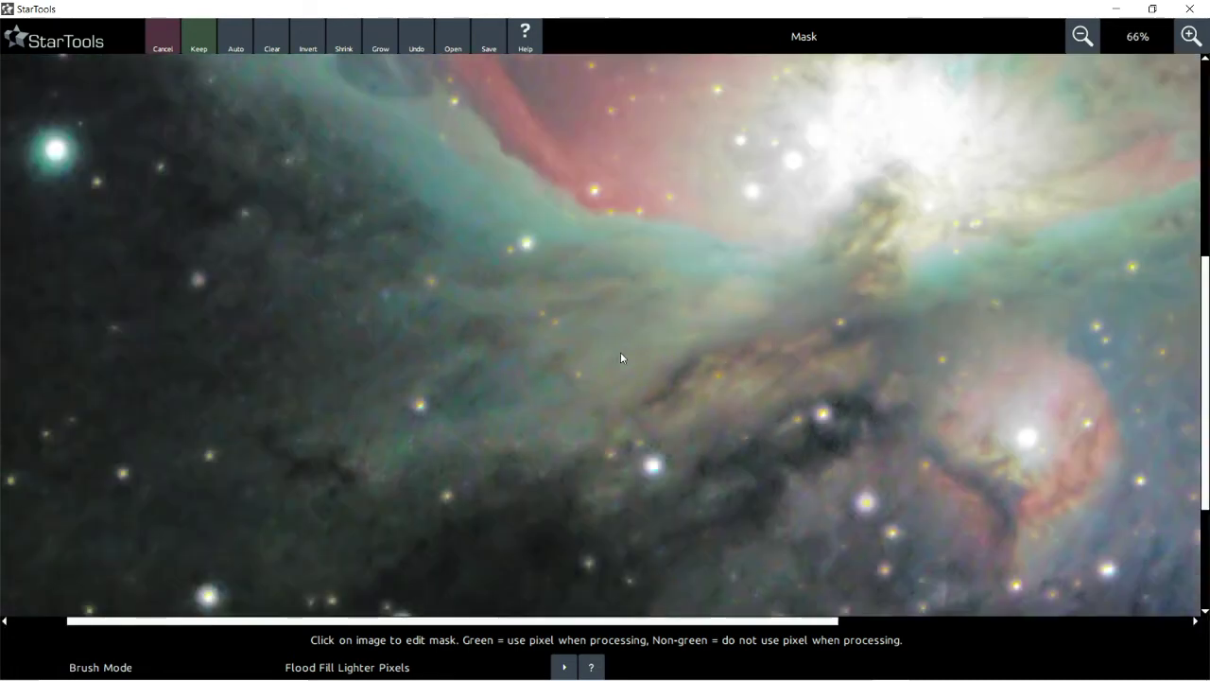
scroll(621, 357, "down", 1)
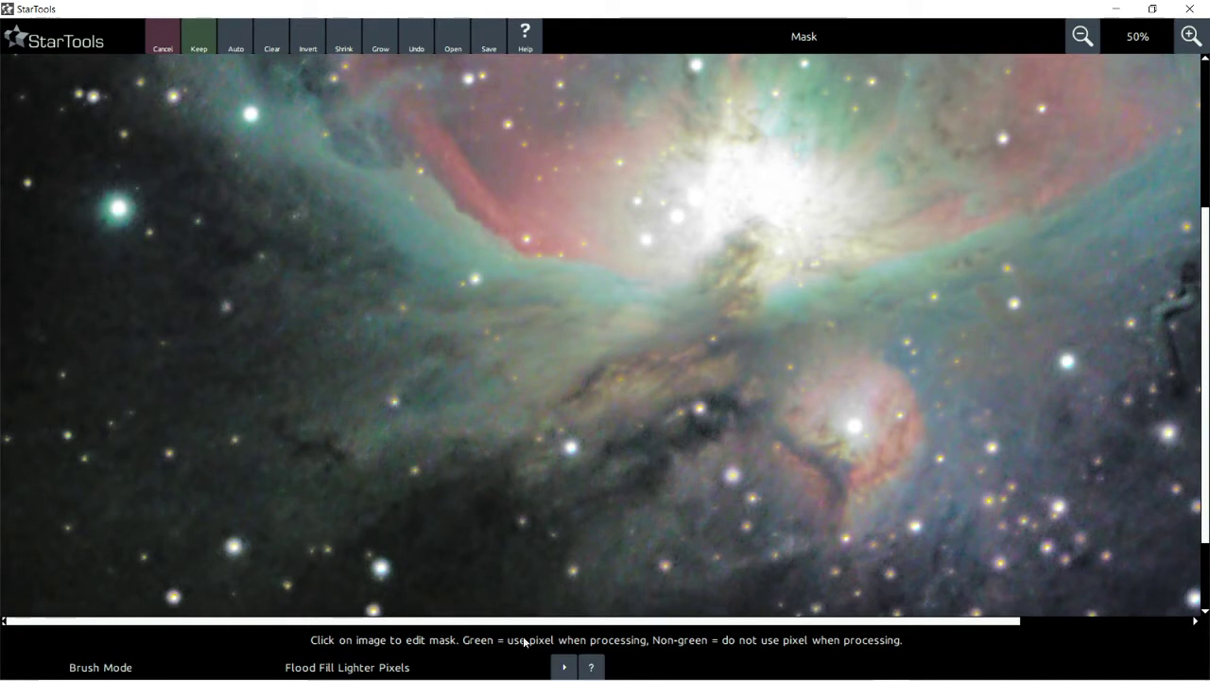
left_click(460, 667)
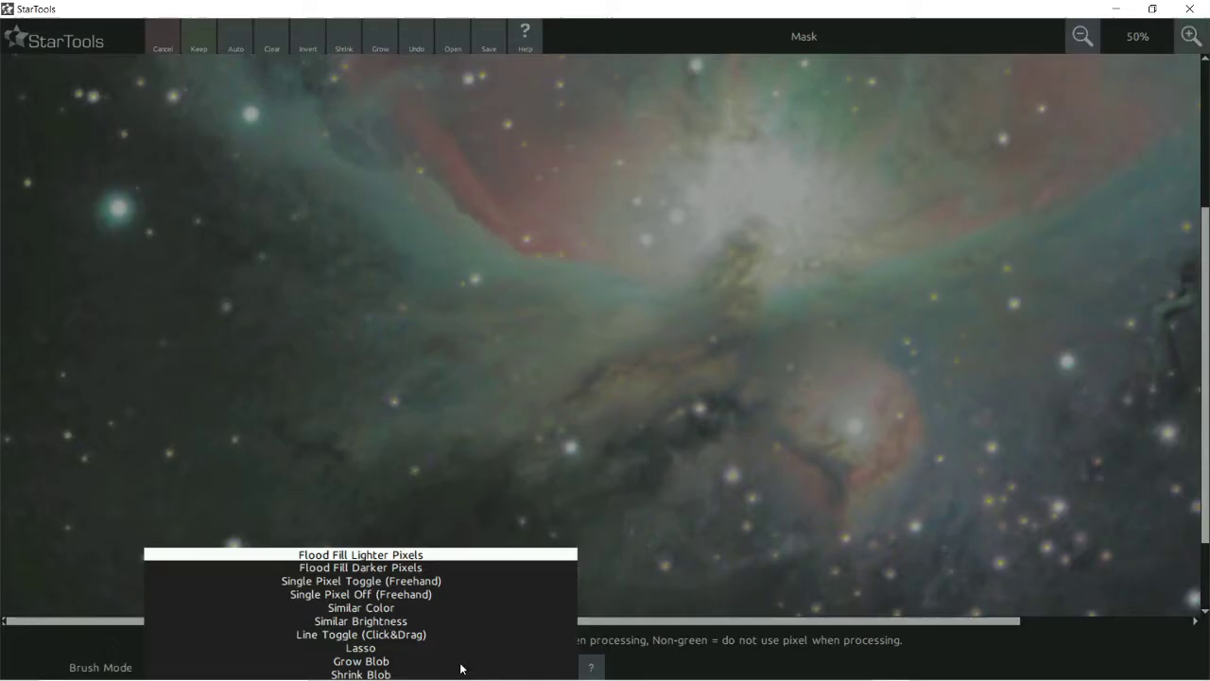
left_click(378, 607)
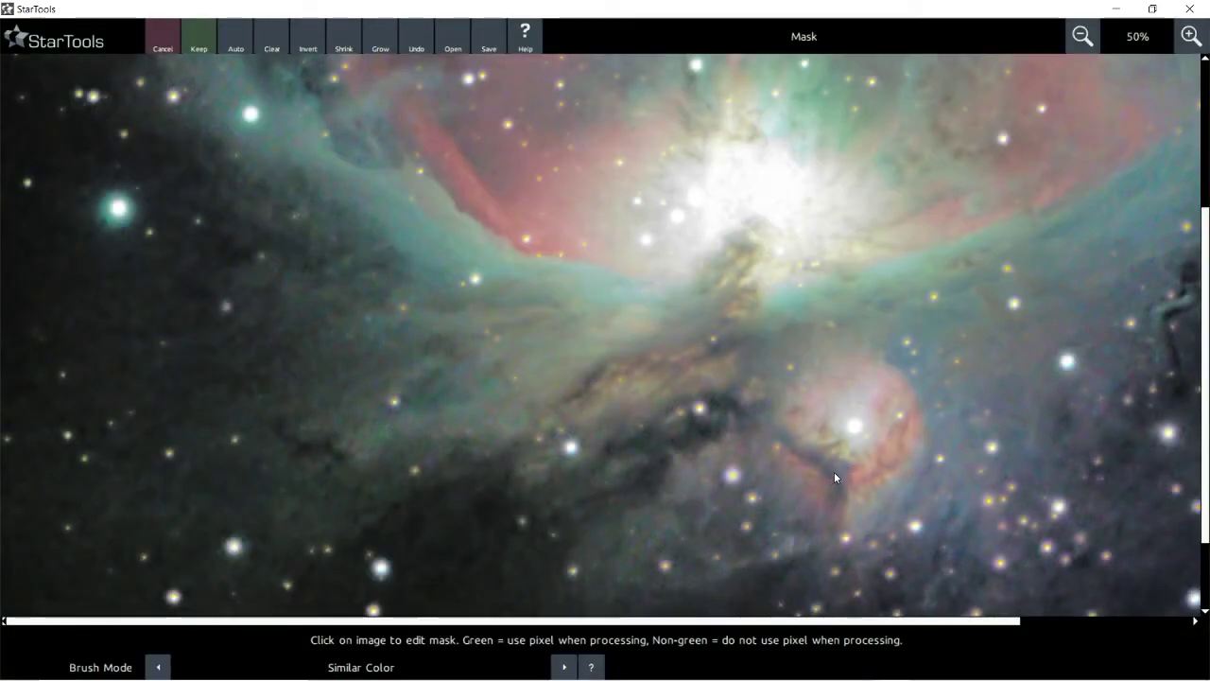
left_click(324, 167)
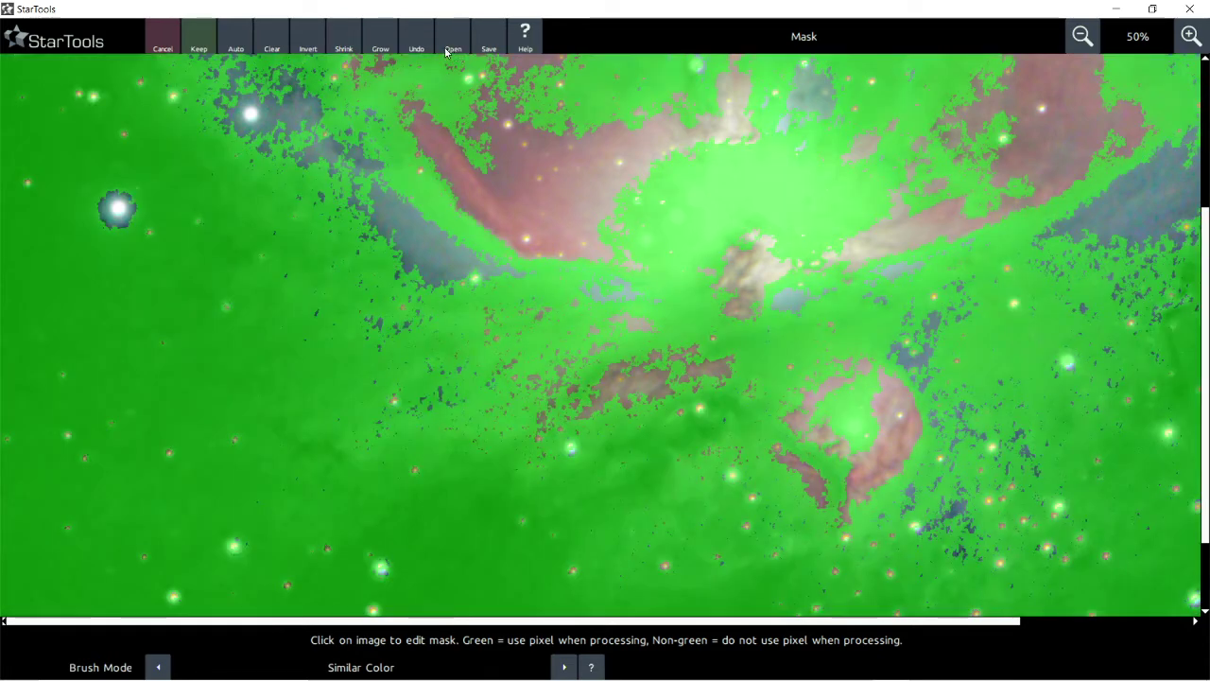
left_click(422, 54)
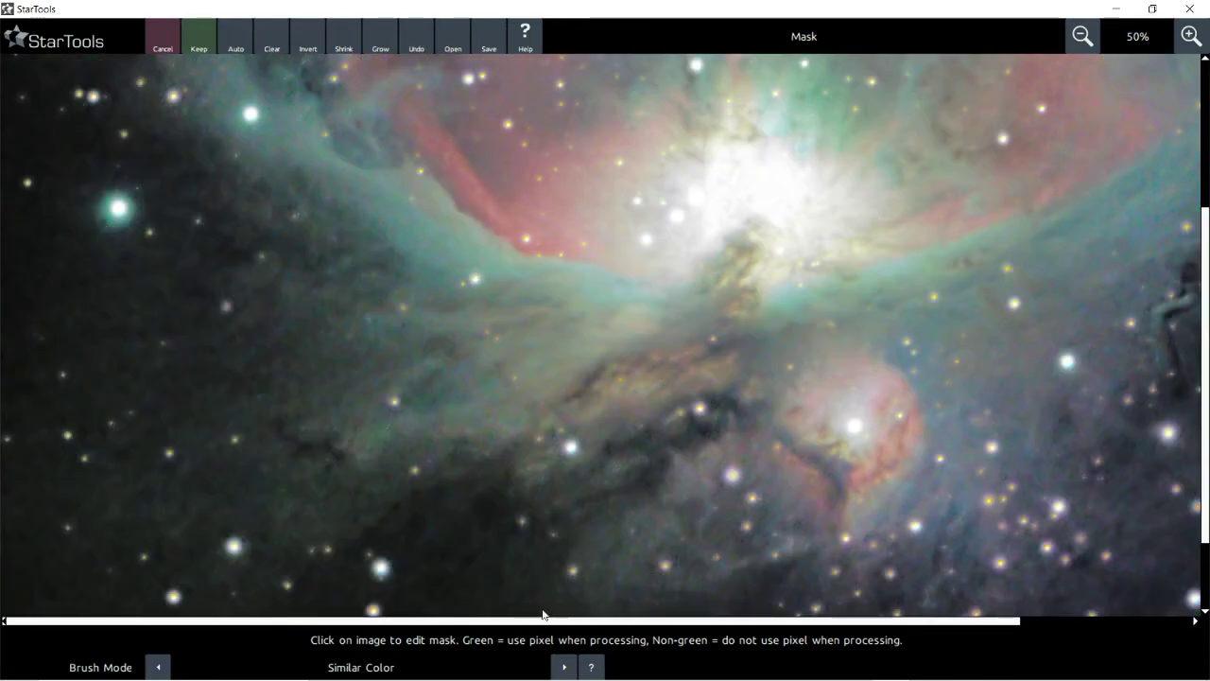
Step: Mask the dark dust lane in the small round nebula below the core using the Similar Brightness brush mode
left_click(431, 668)
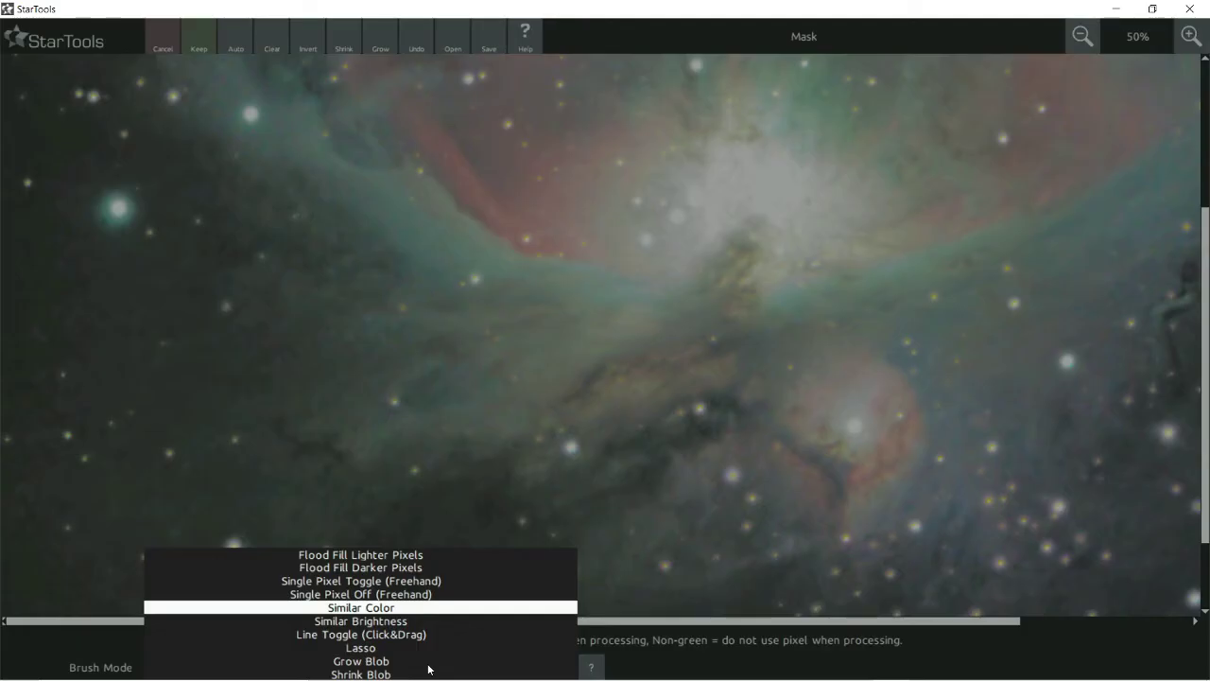
left_click(397, 621)
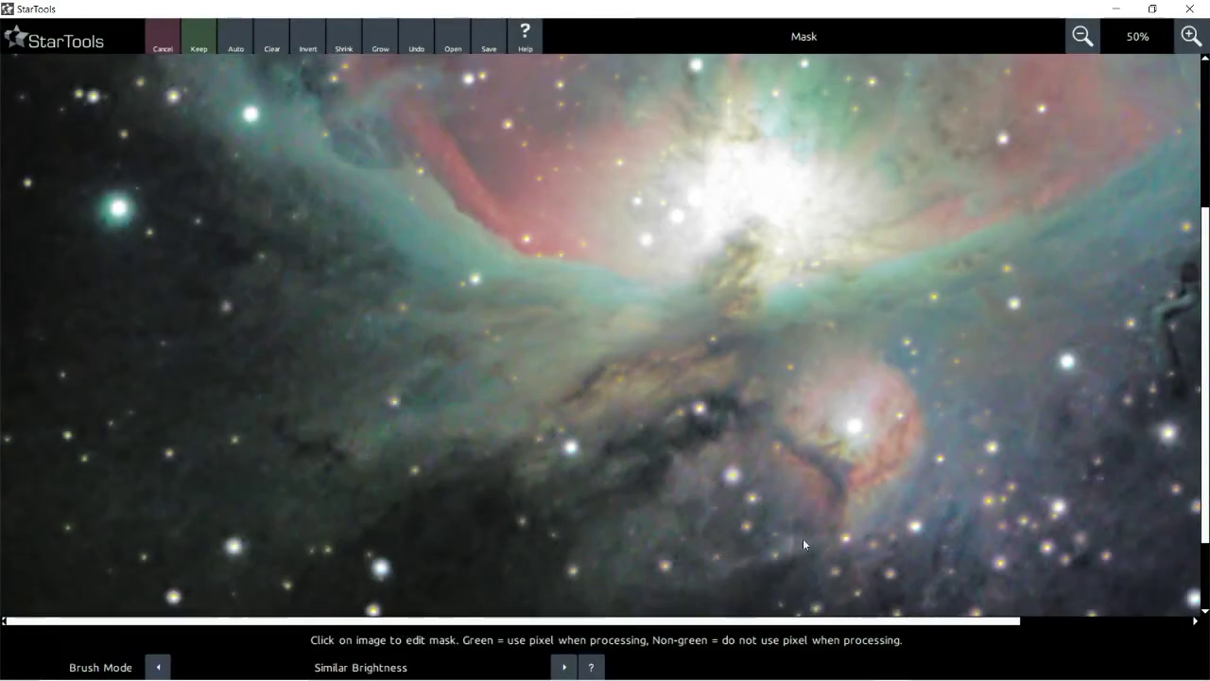
left_click(829, 485)
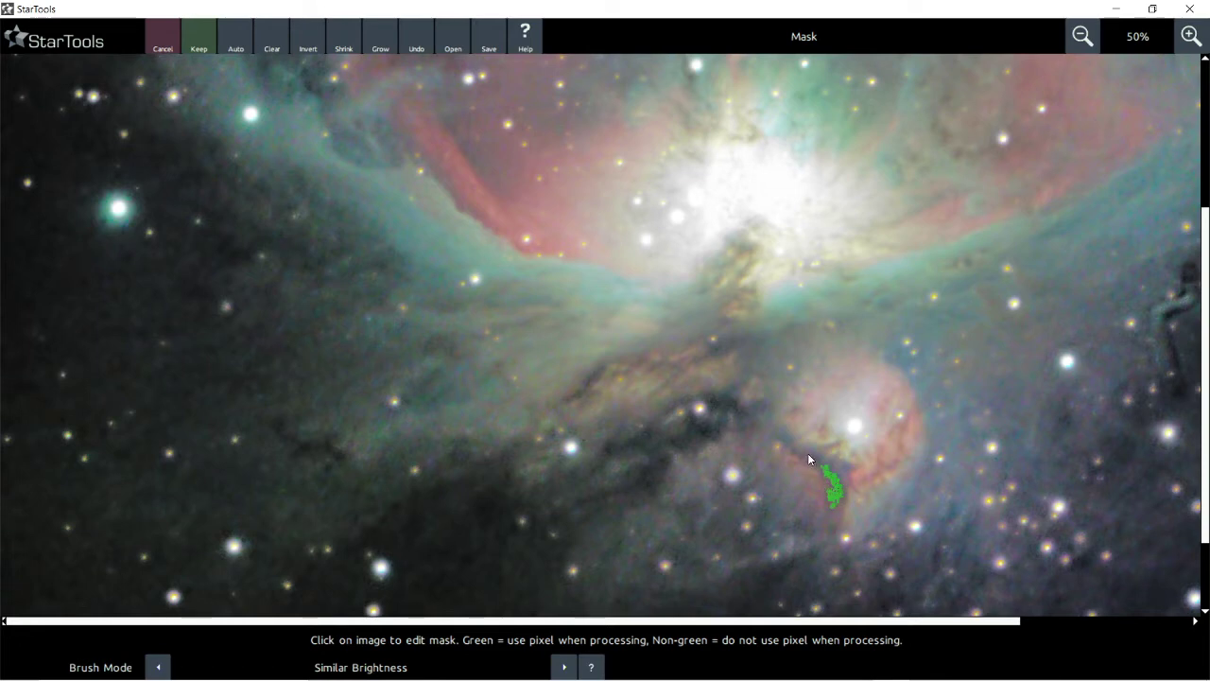
Step: Try to mask the area beside the small round nebula's dust lane with the Similar Brightness brush mode, and undo the selection
left_click(781, 456)
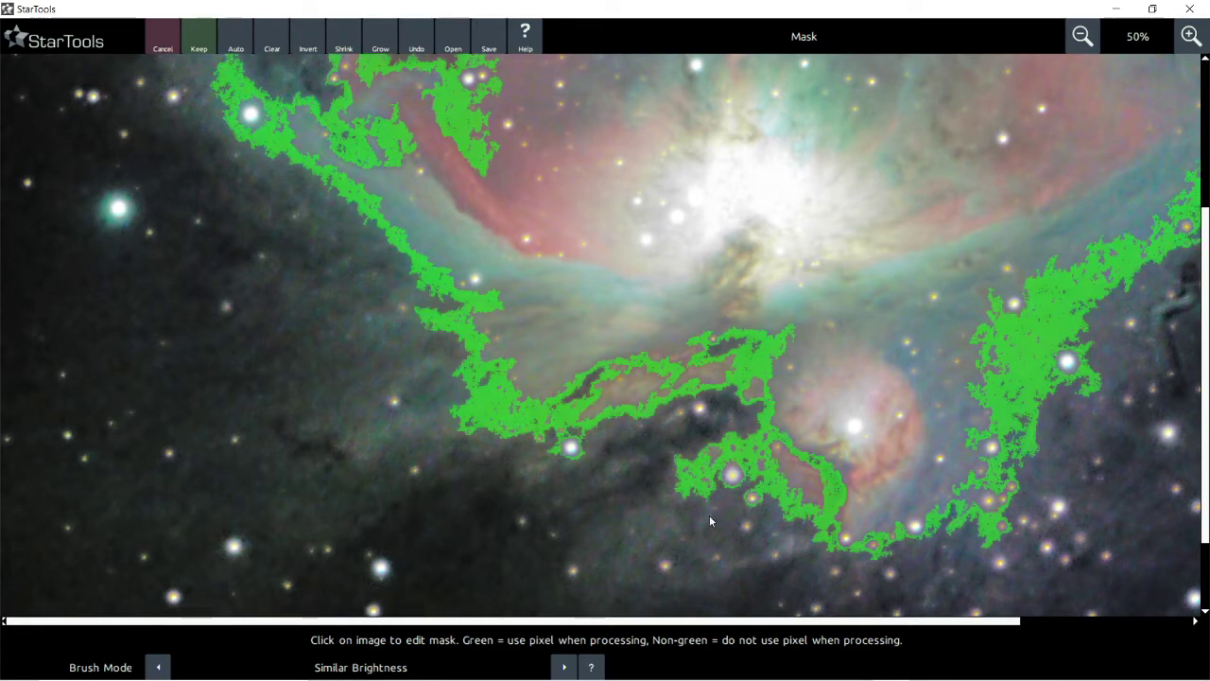
scroll(713, 540, "down", 1)
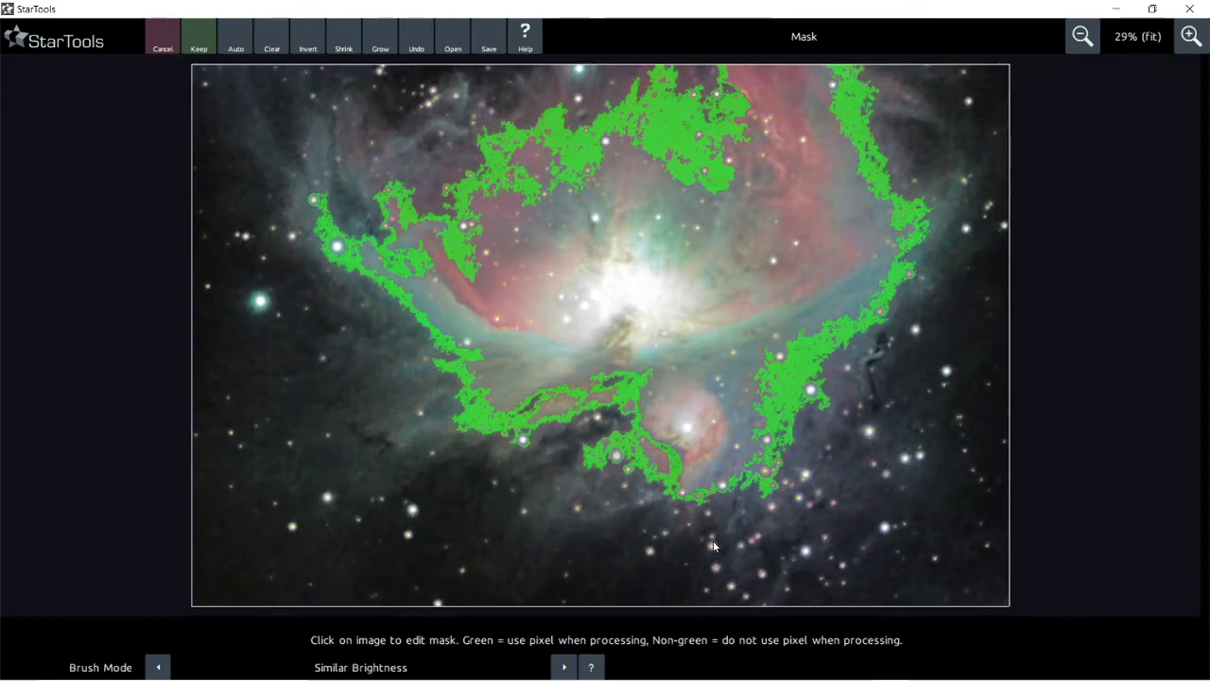
scroll(713, 540, "up", 1)
scroll(733, 528, "up", 1)
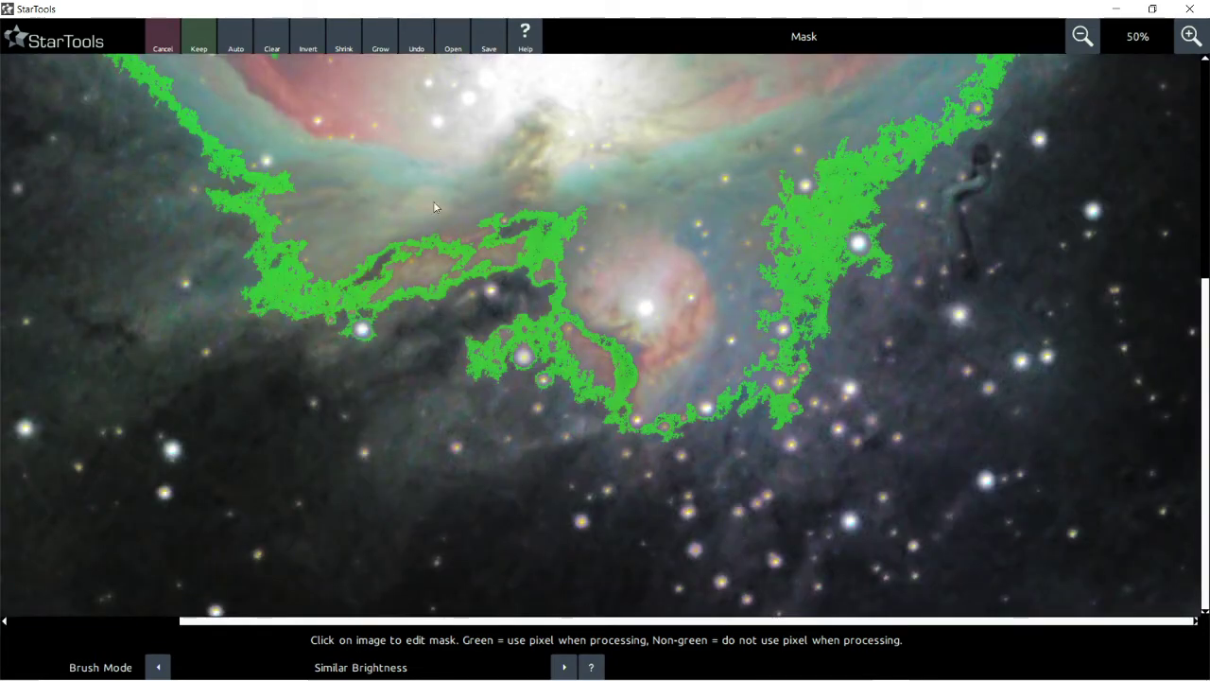
left_click(422, 42)
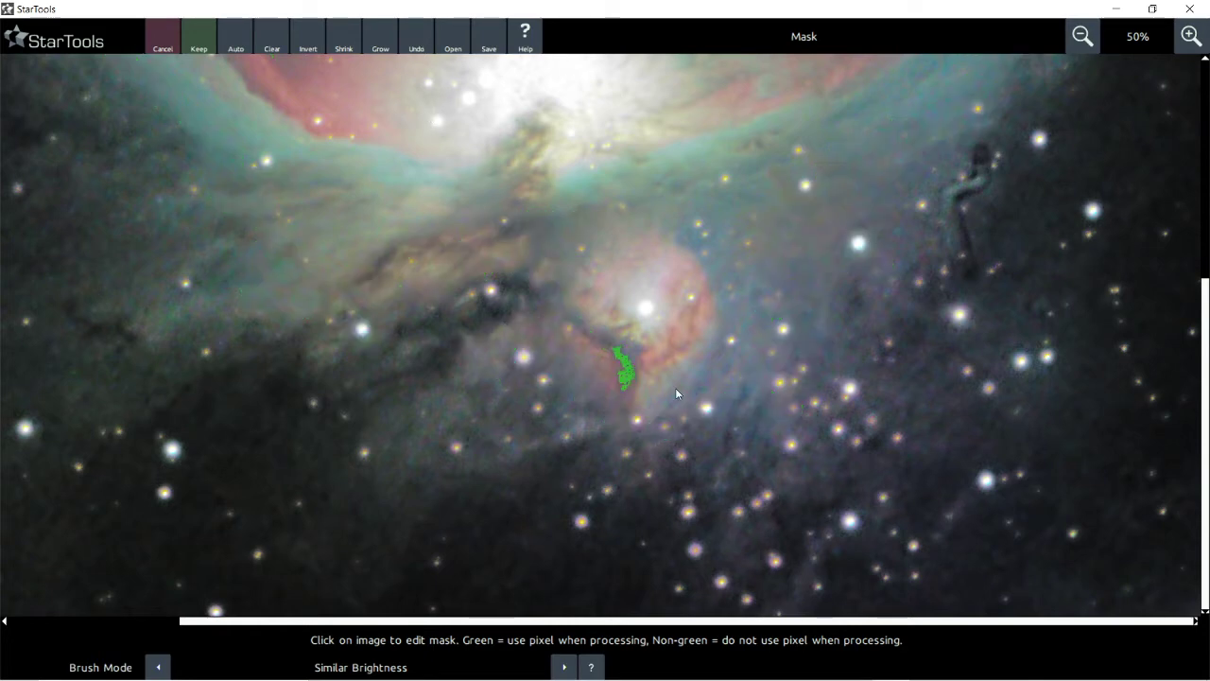
Step: Mask pixels matching the dust lane's brightness with the Similar Brightness brush mode, grow the mask and keep it
scroll(675, 388, "up", 1)
scroll(360, 215, "up", 1)
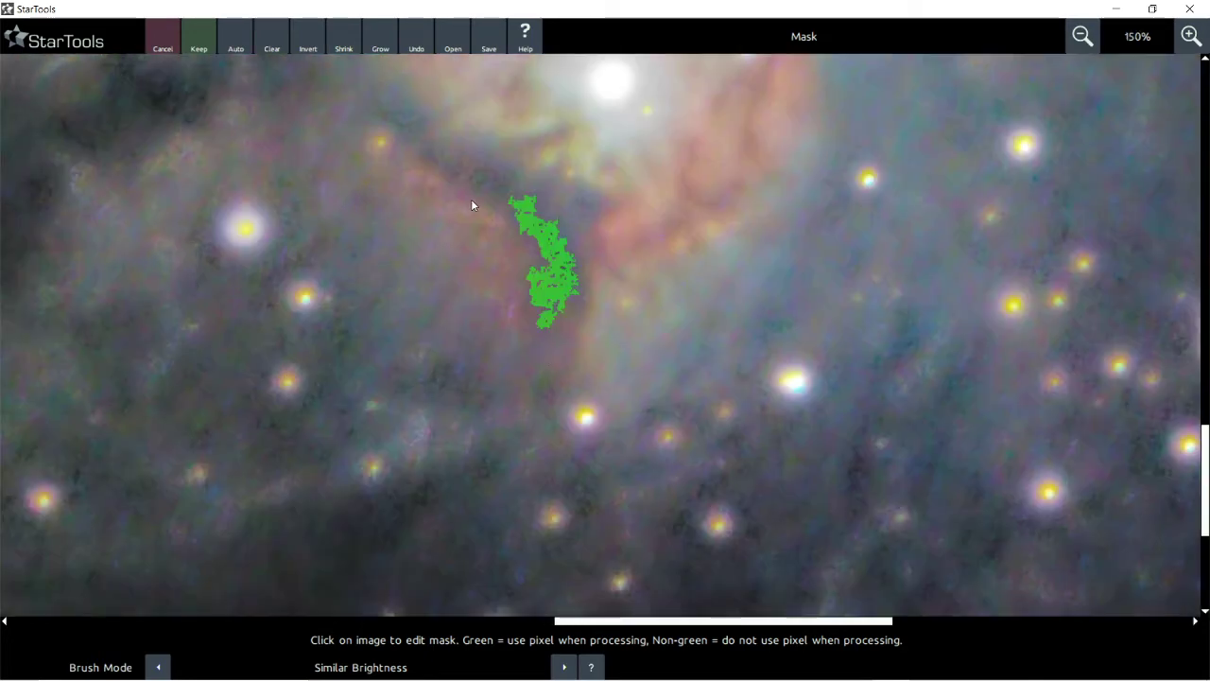
left_click(548, 210)
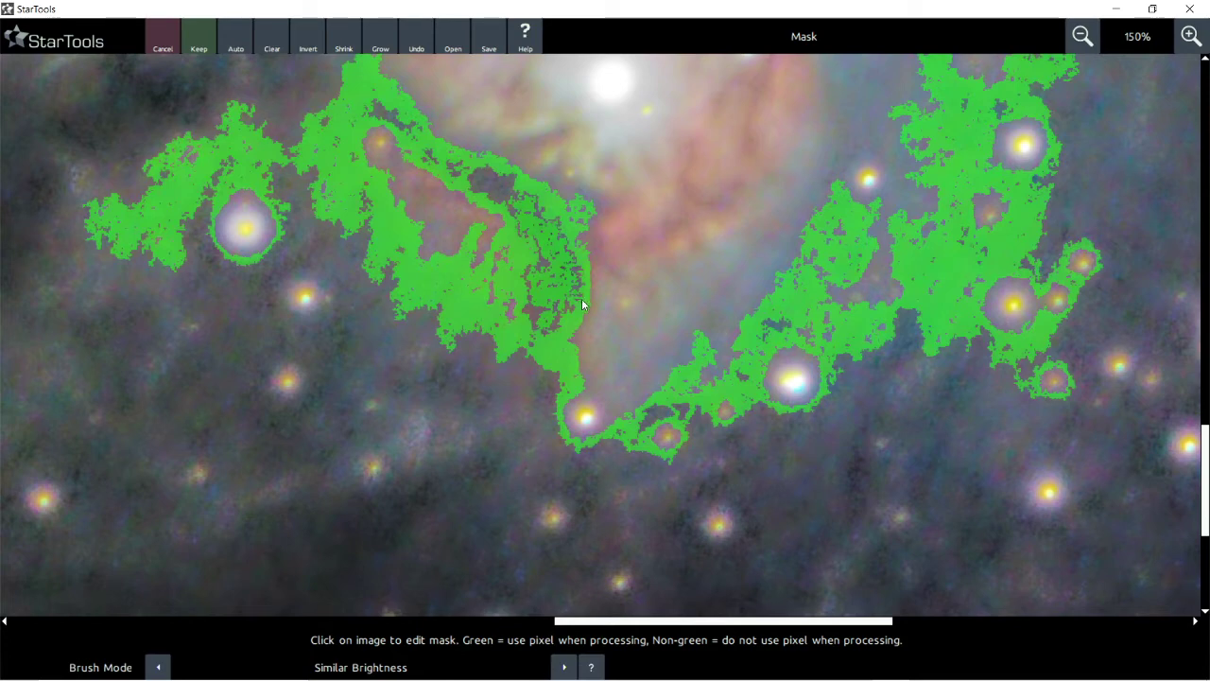
scroll(567, 302, "down", 3)
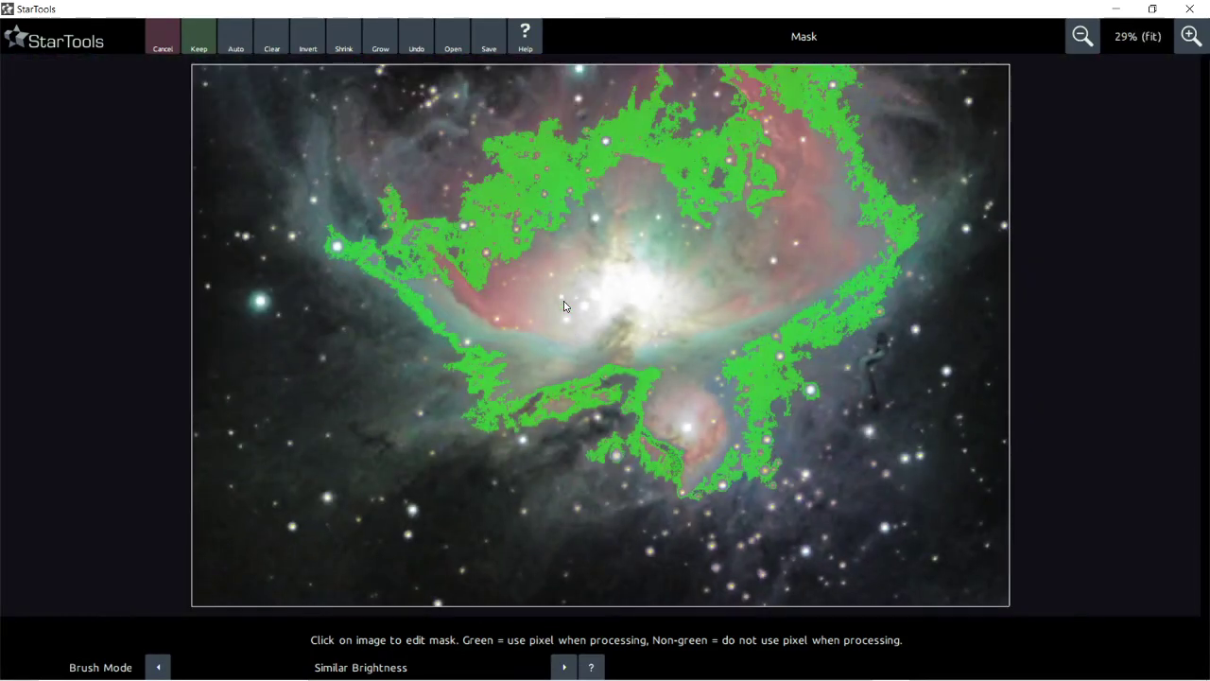
scroll(564, 305, "down", 1)
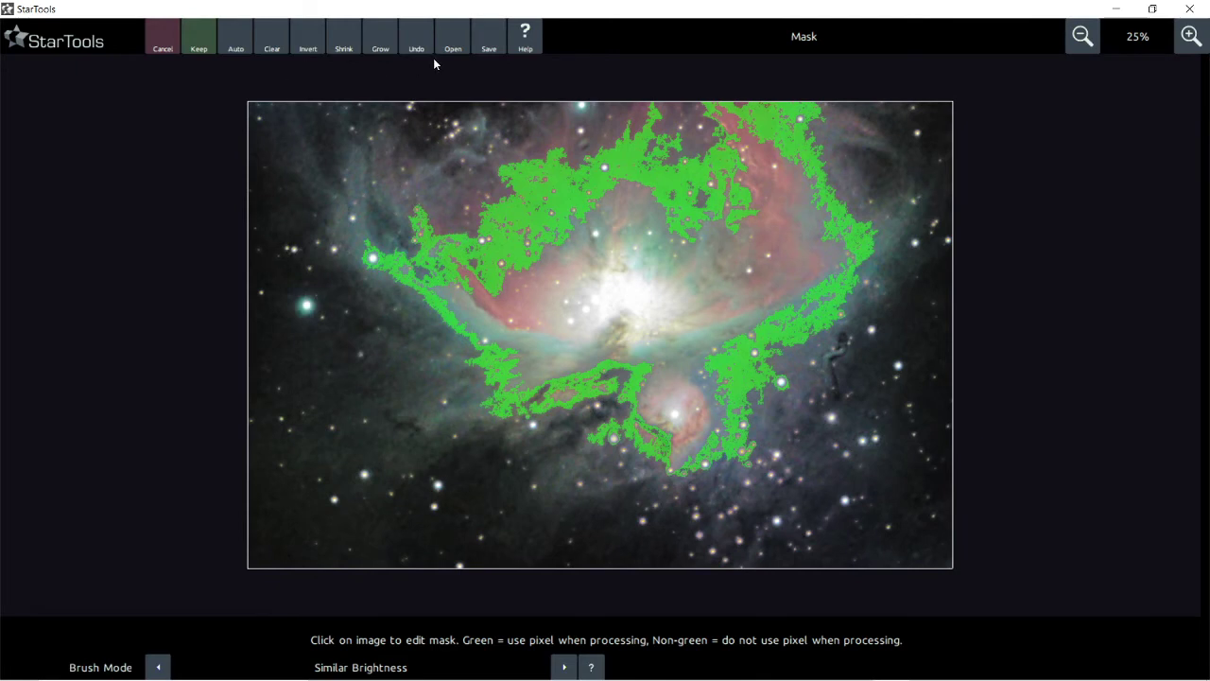
left_click(384, 49)
left_click(204, 47)
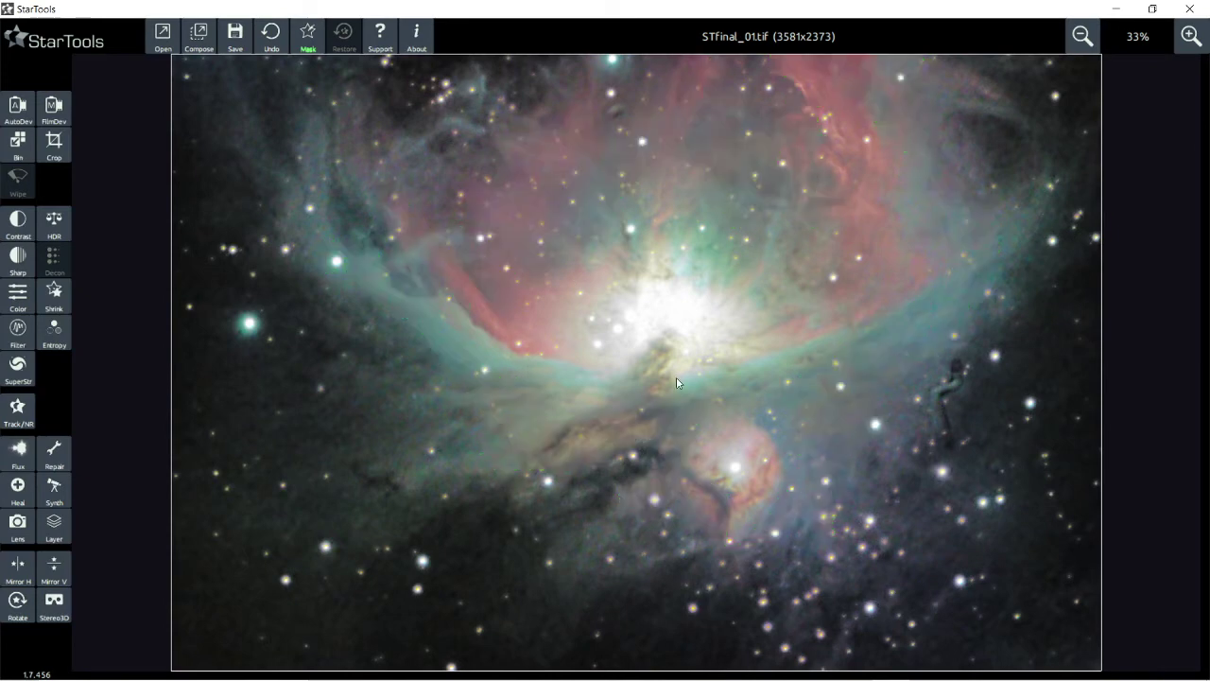
Step: Reopen and clear the mask, and trace the small round nebula's dark dust lane in Single Pixel Toggle (Freehand) brush mode
left_click(310, 45)
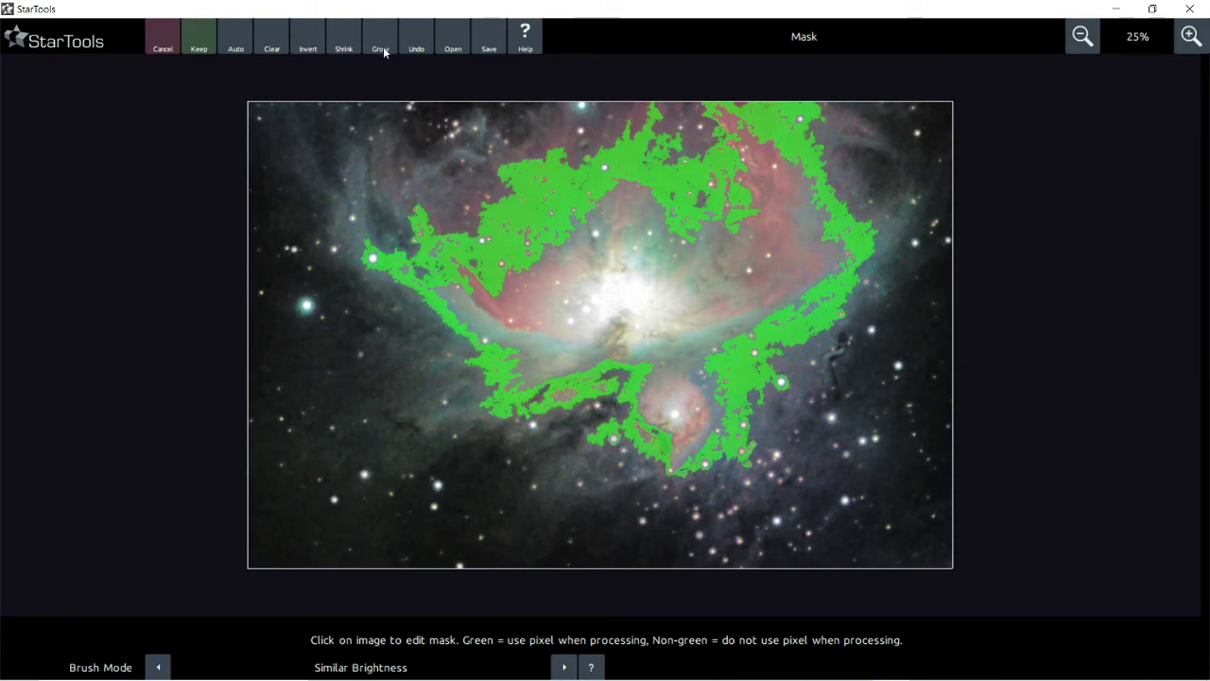
left_click(271, 49)
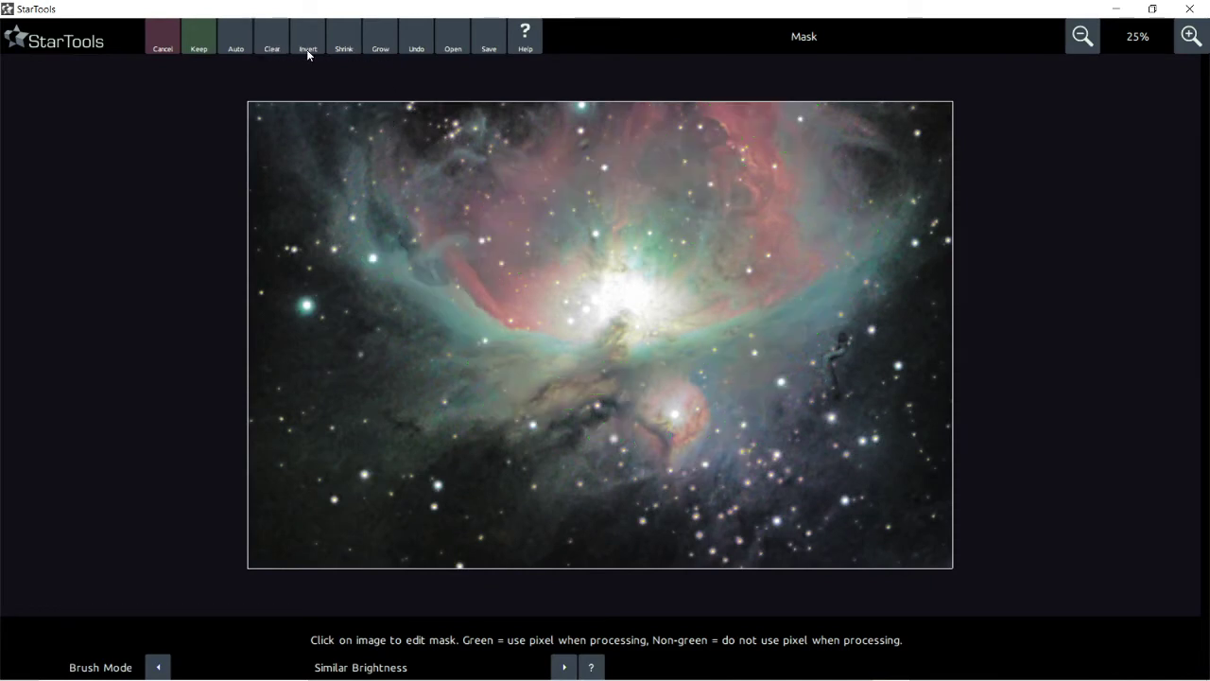
scroll(662, 430, "up", 3)
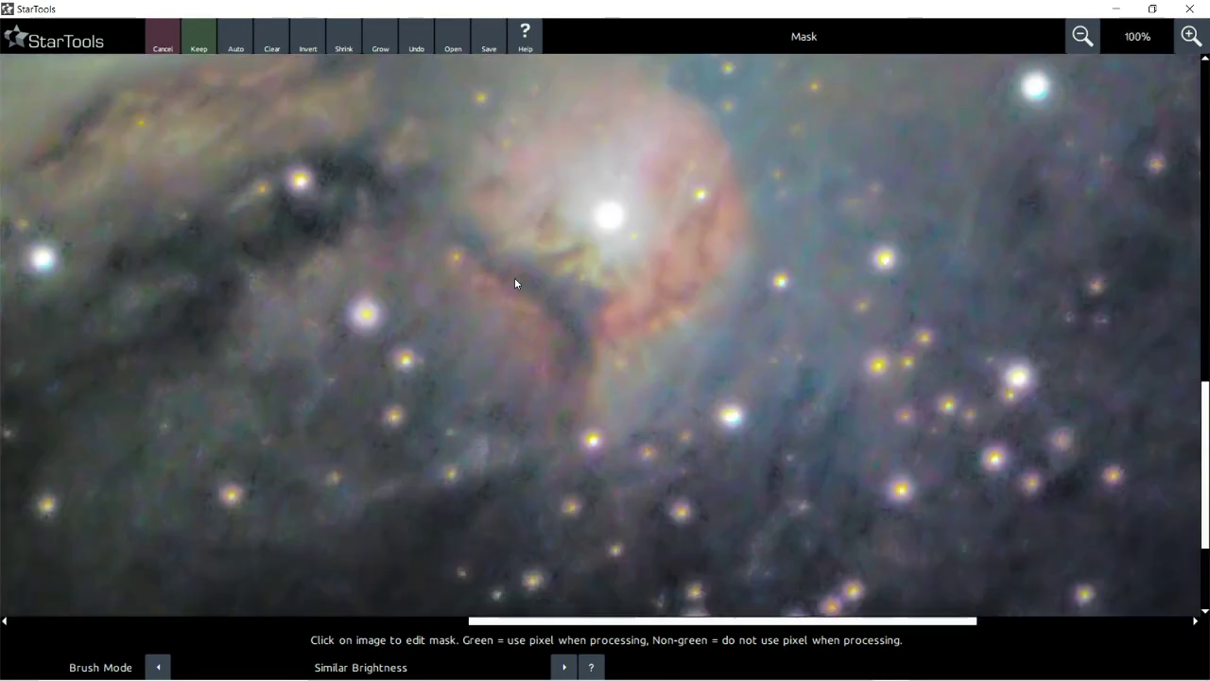
mouse_move(378, 676)
left_click(371, 667)
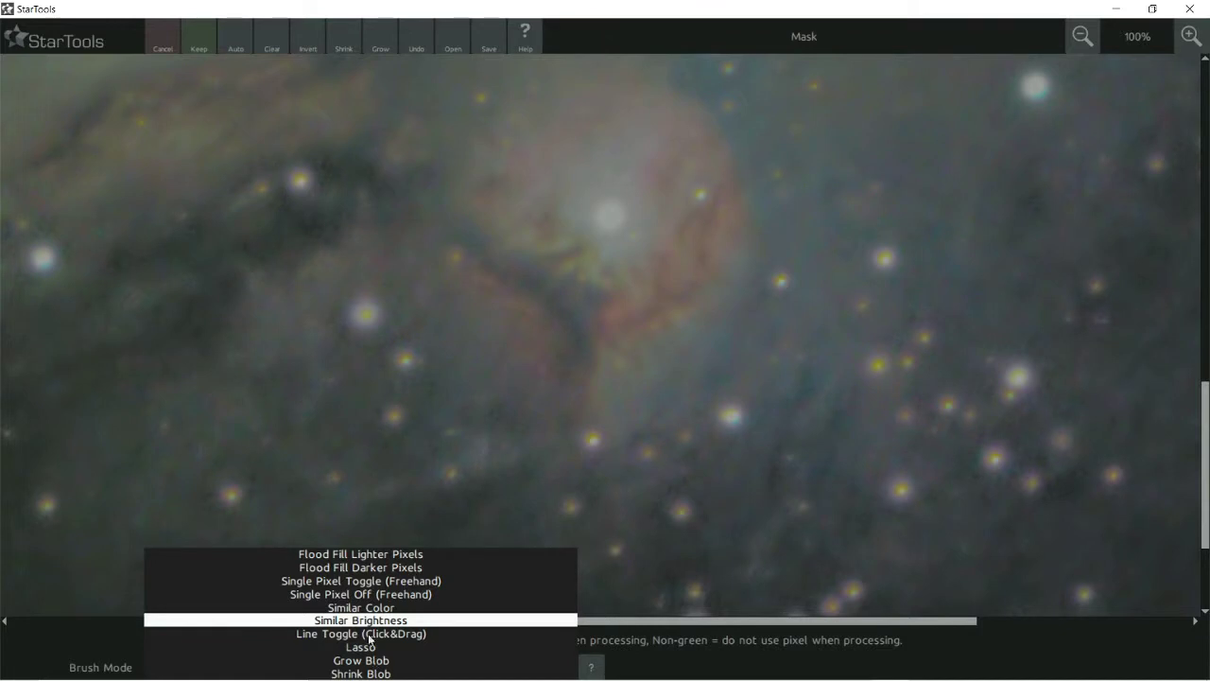
left_click(364, 581)
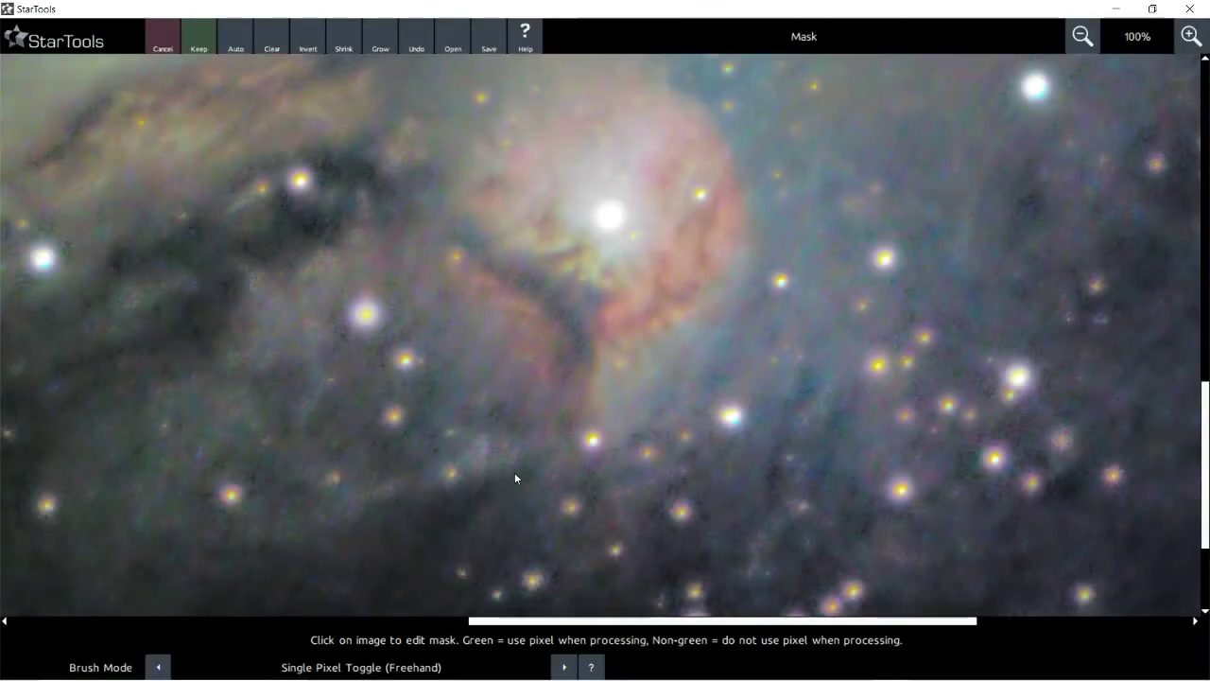
left_click_drag(575, 312, 574, 284)
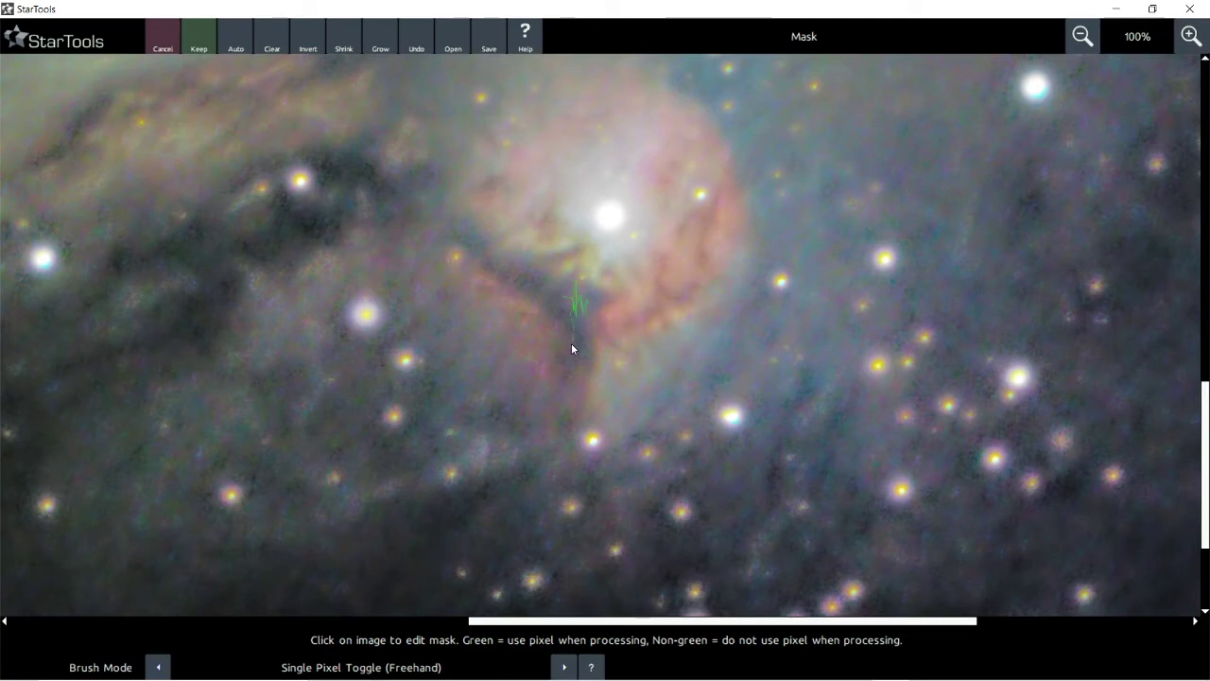
left_click_drag(574, 361, 574, 321)
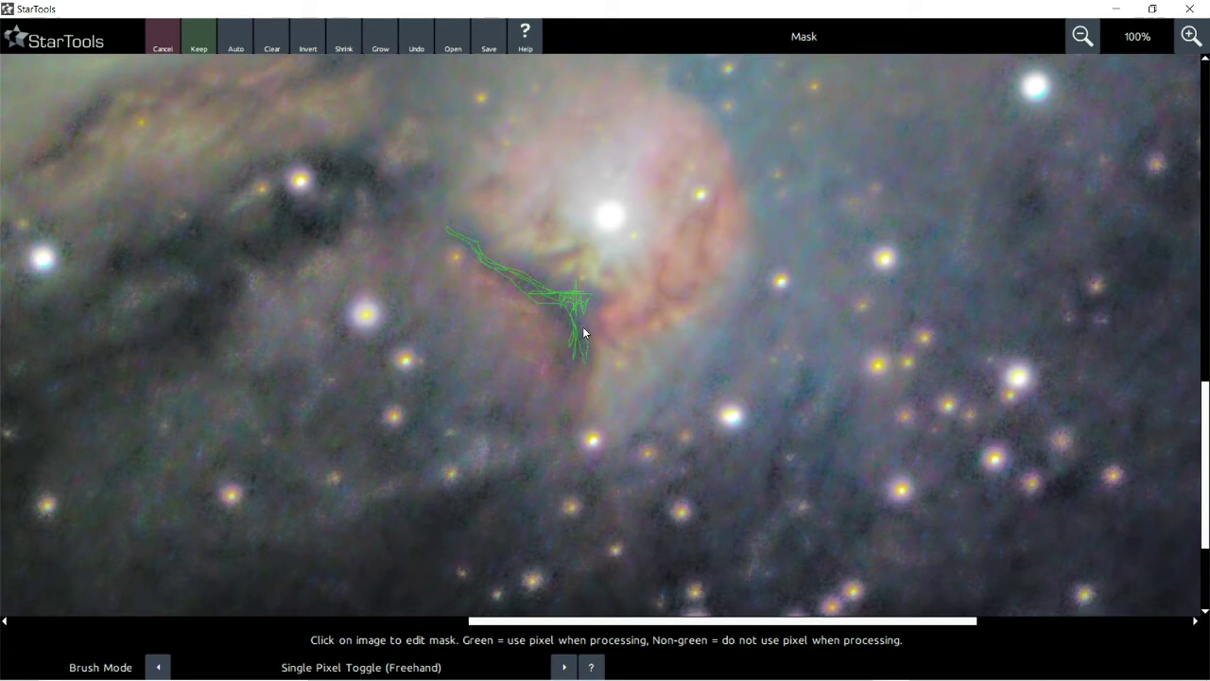
Step: Thicken the freehand mask lines along the dust lane with the Grow Blob brush mode
scroll(577, 294, "up", 1)
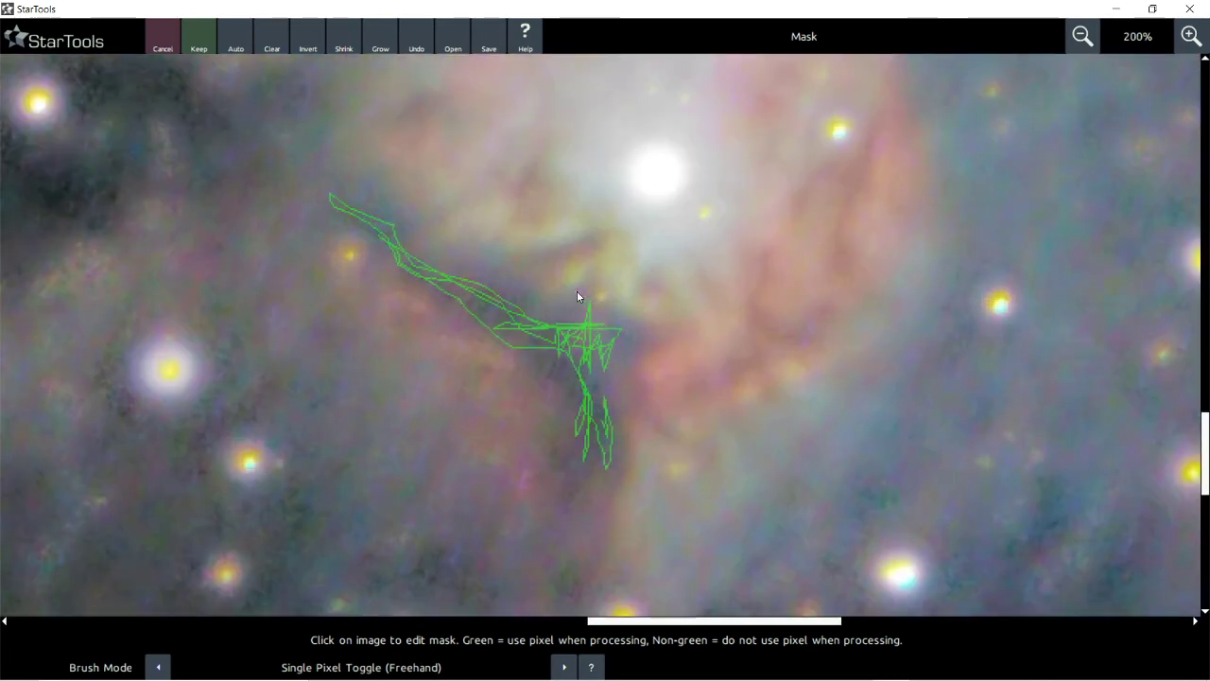
scroll(577, 291, "up", 1)
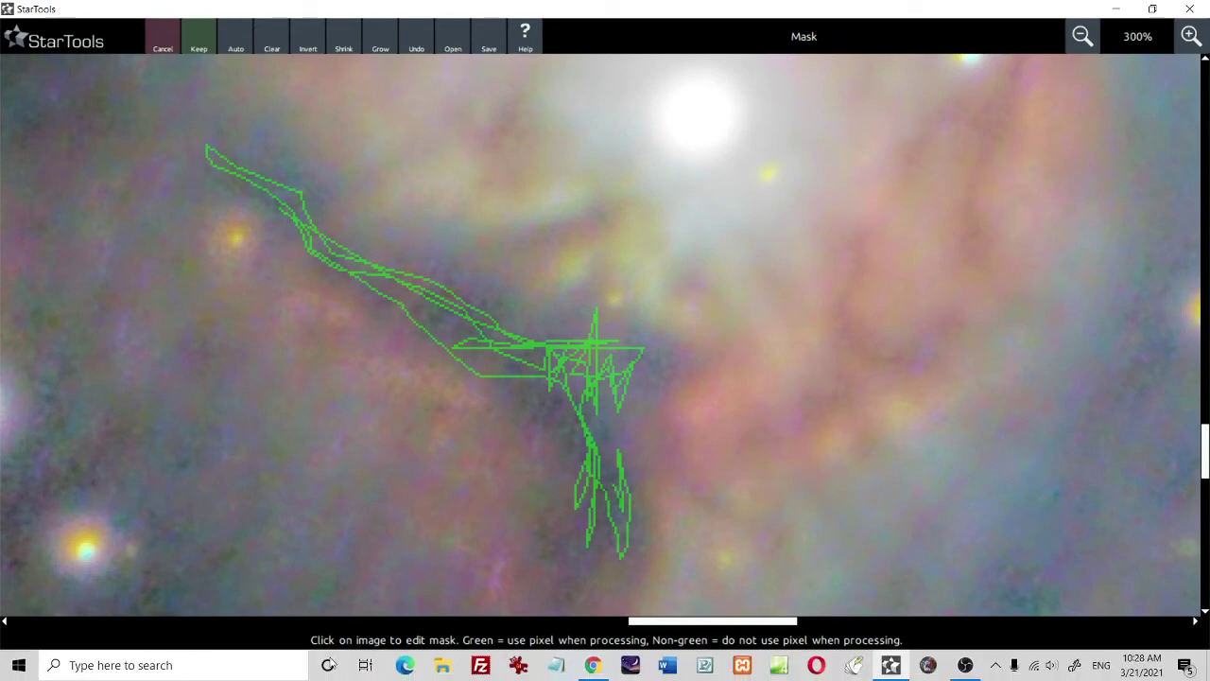
left_click(372, 671)
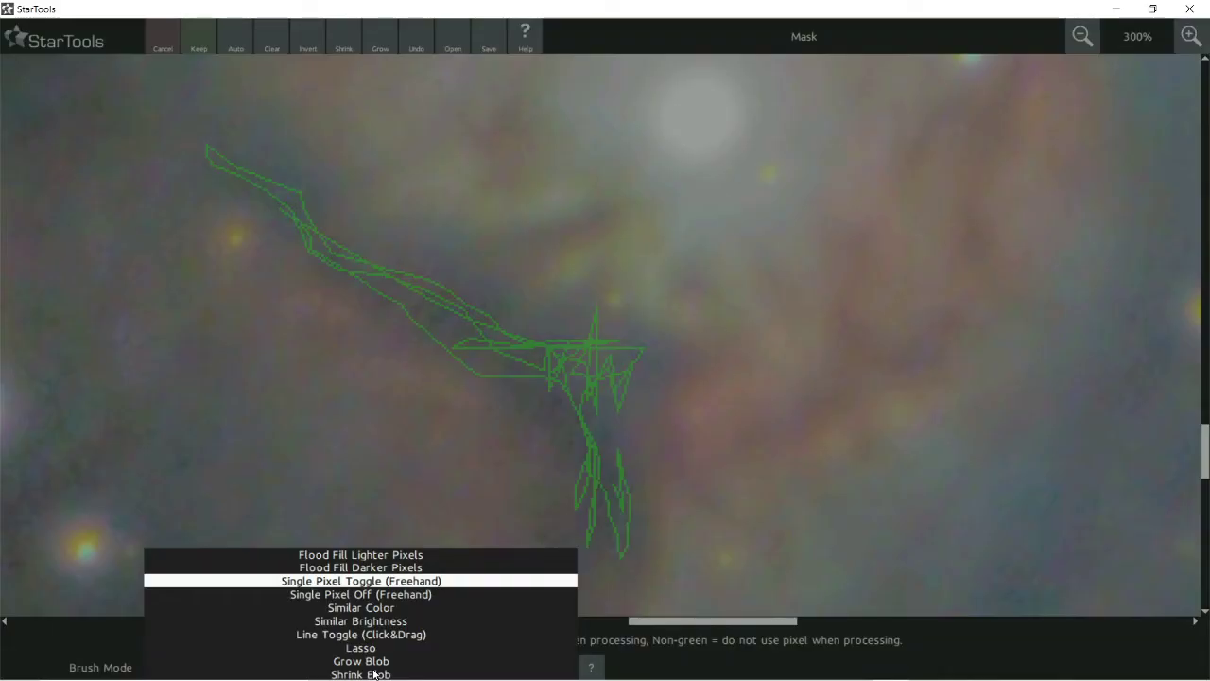
left_click(376, 662)
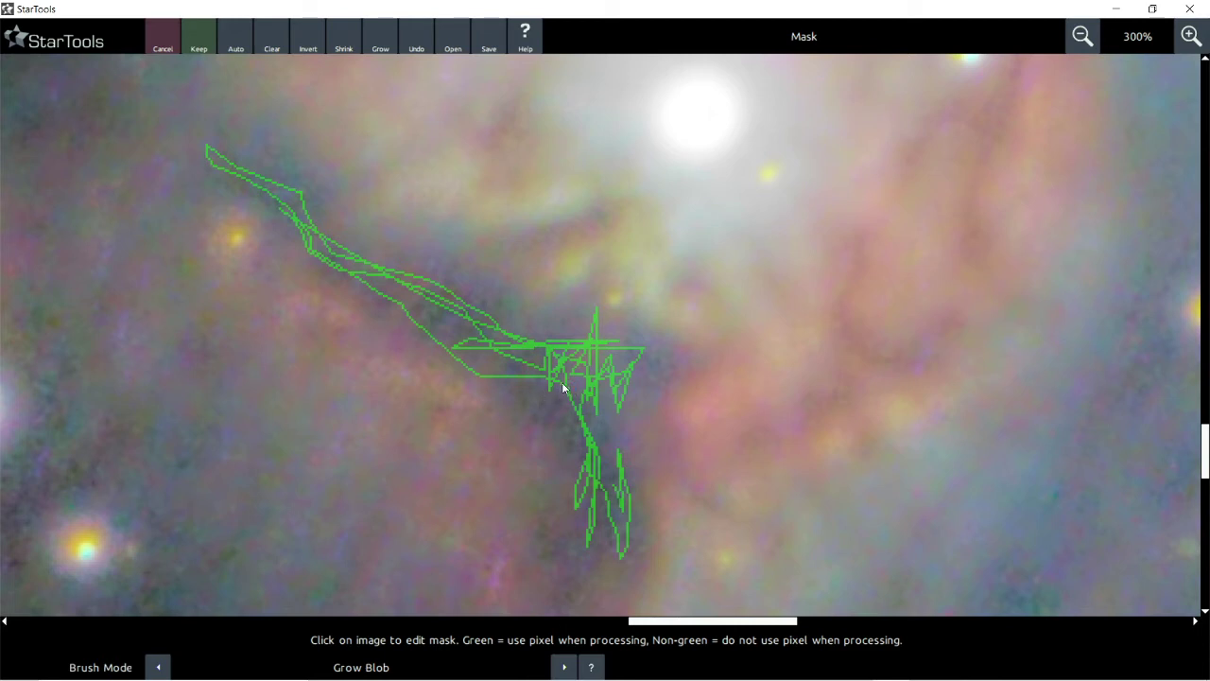
left_click(505, 349)
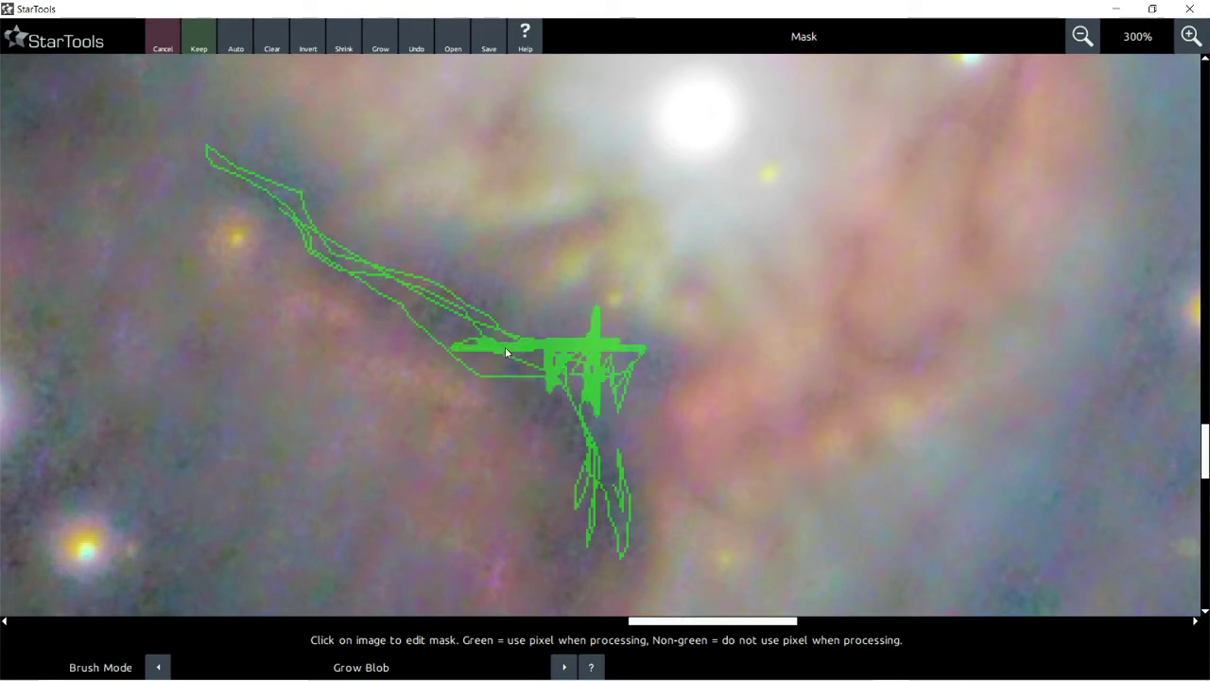
left_click(357, 273)
left_click(390, 274)
left_click(401, 282)
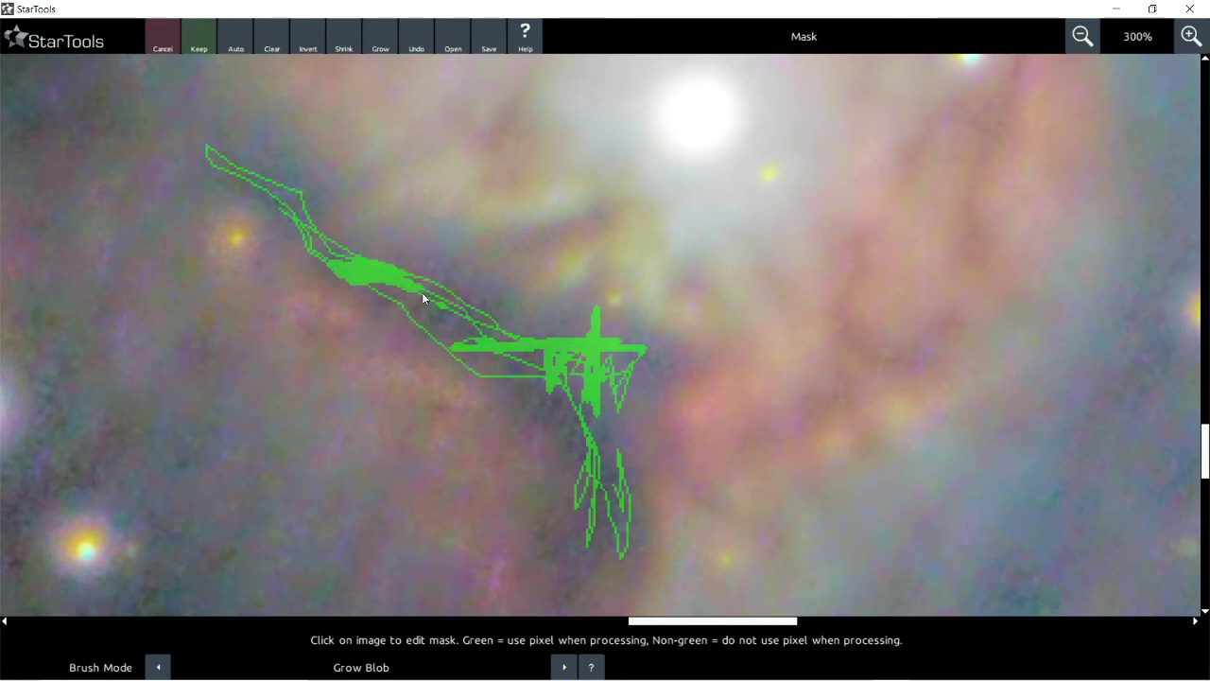
left_click(427, 301)
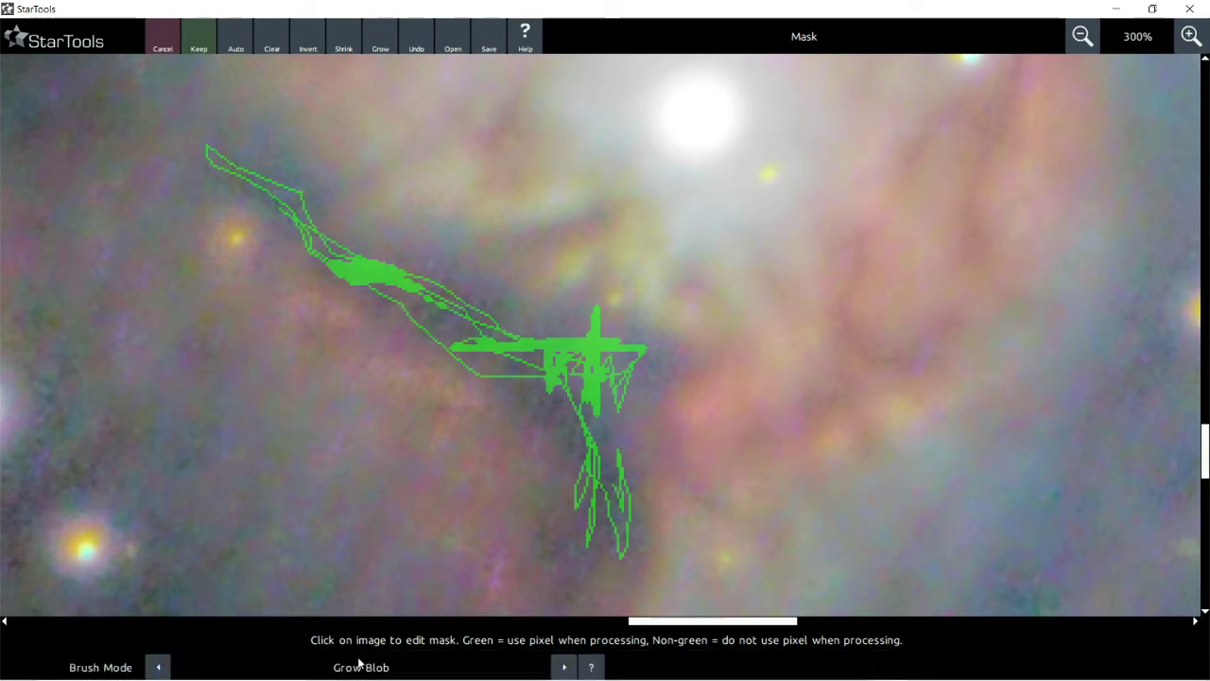
Step: Outline the whole dark dust lane with the Lasso brush mode so that its area is filled into the mask
left_click(359, 663)
left_click(363, 648)
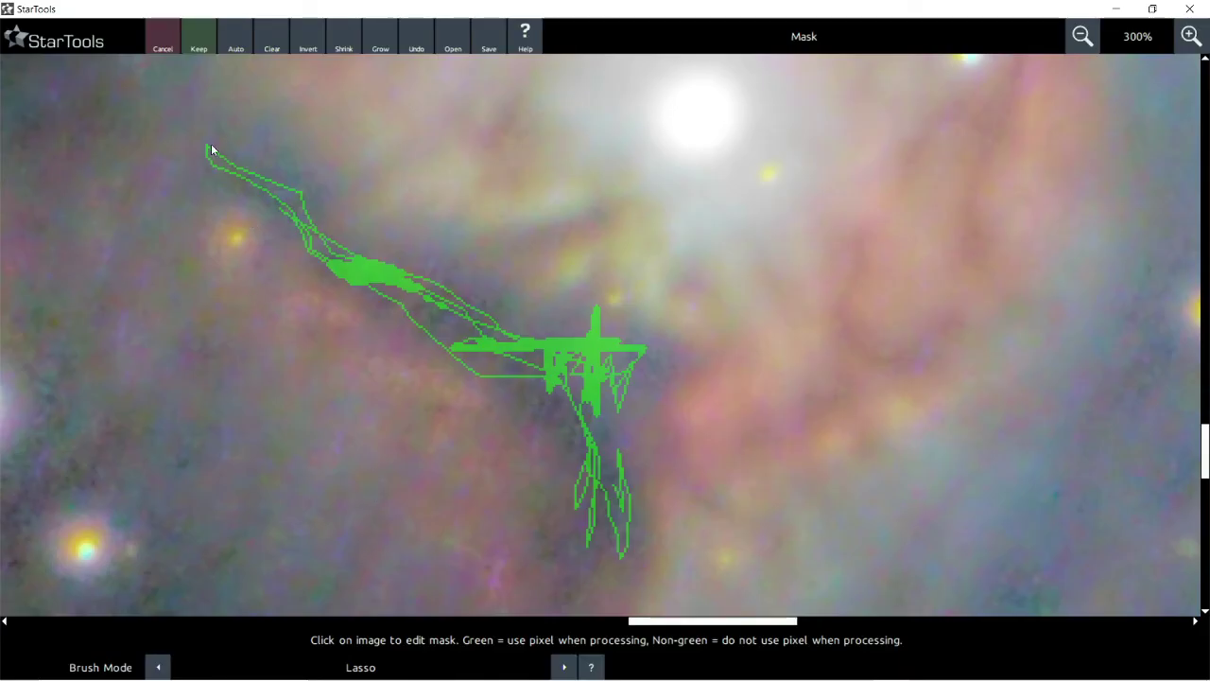
left_click_drag(285, 182, 370, 239)
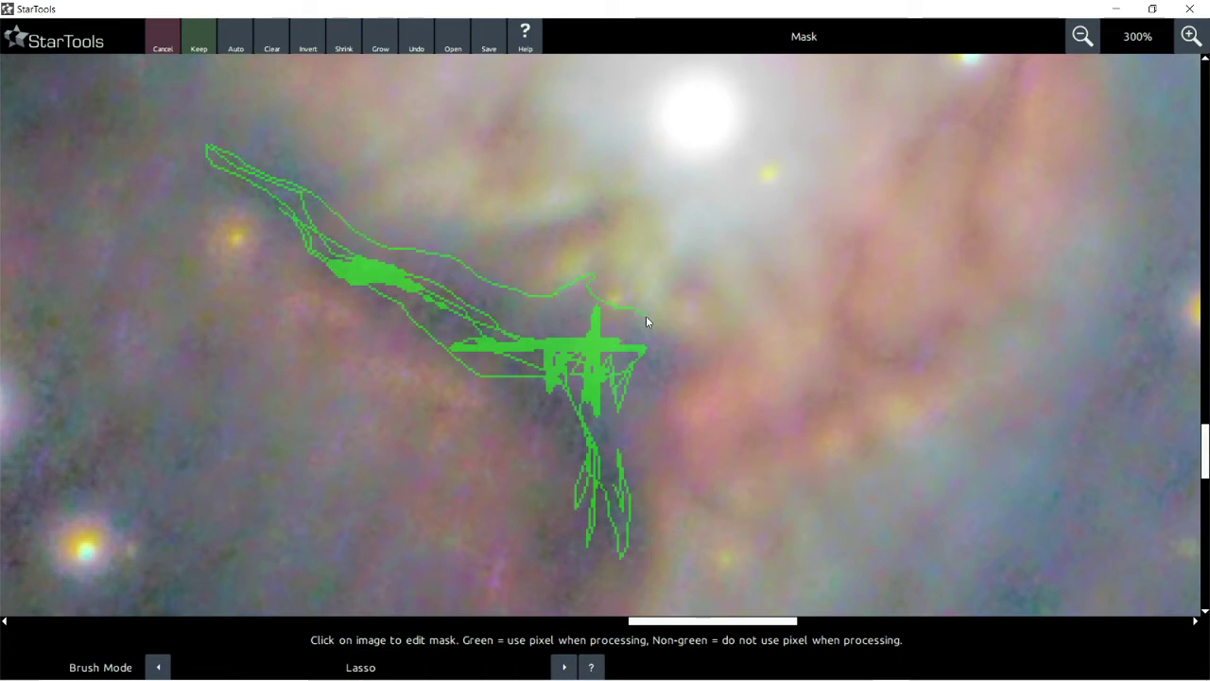
left_click_drag(674, 343, 656, 417)
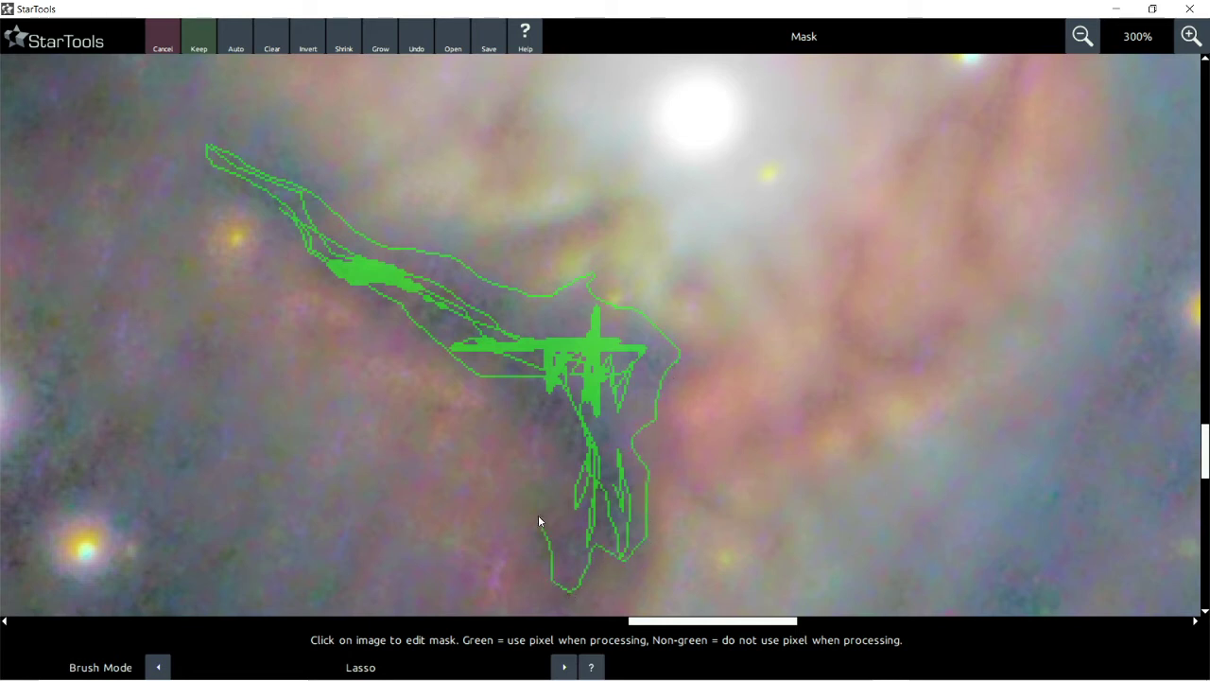
left_click_drag(539, 520, 544, 443)
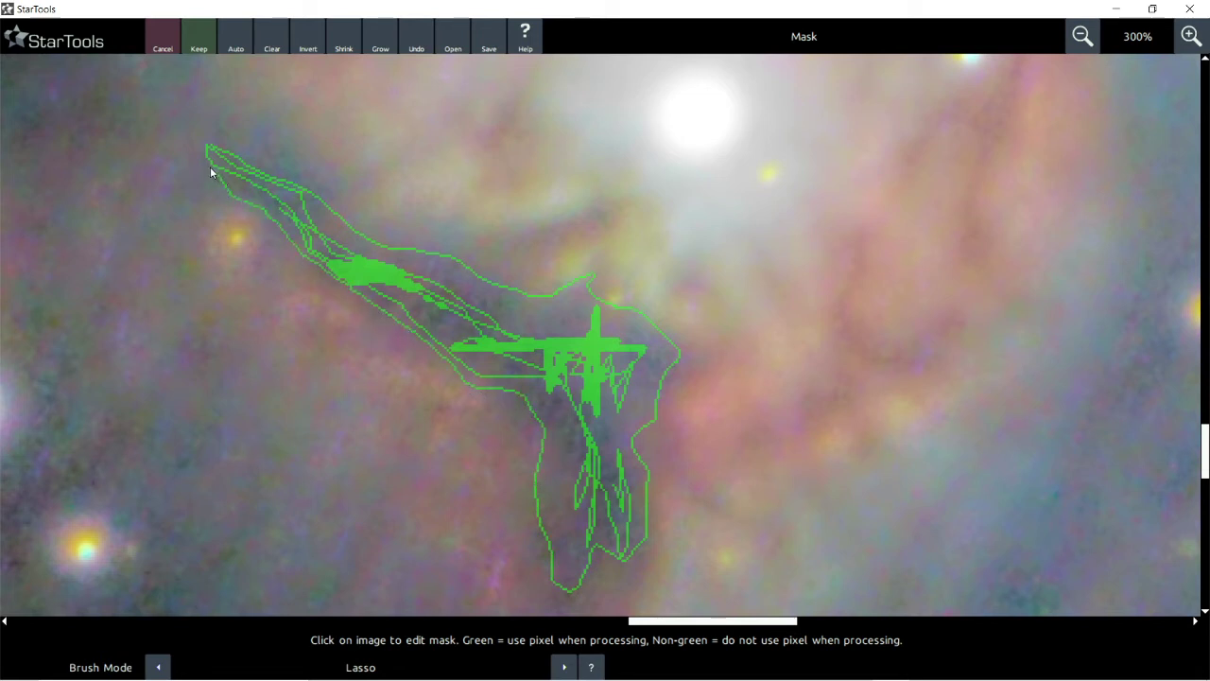
mouse_move(194, 140)
left_mouse_down()
mouse_move(192, 123)
mouse_move(235, 143)
left_mouse_up()
left_click_drag(328, 209, 342, 258)
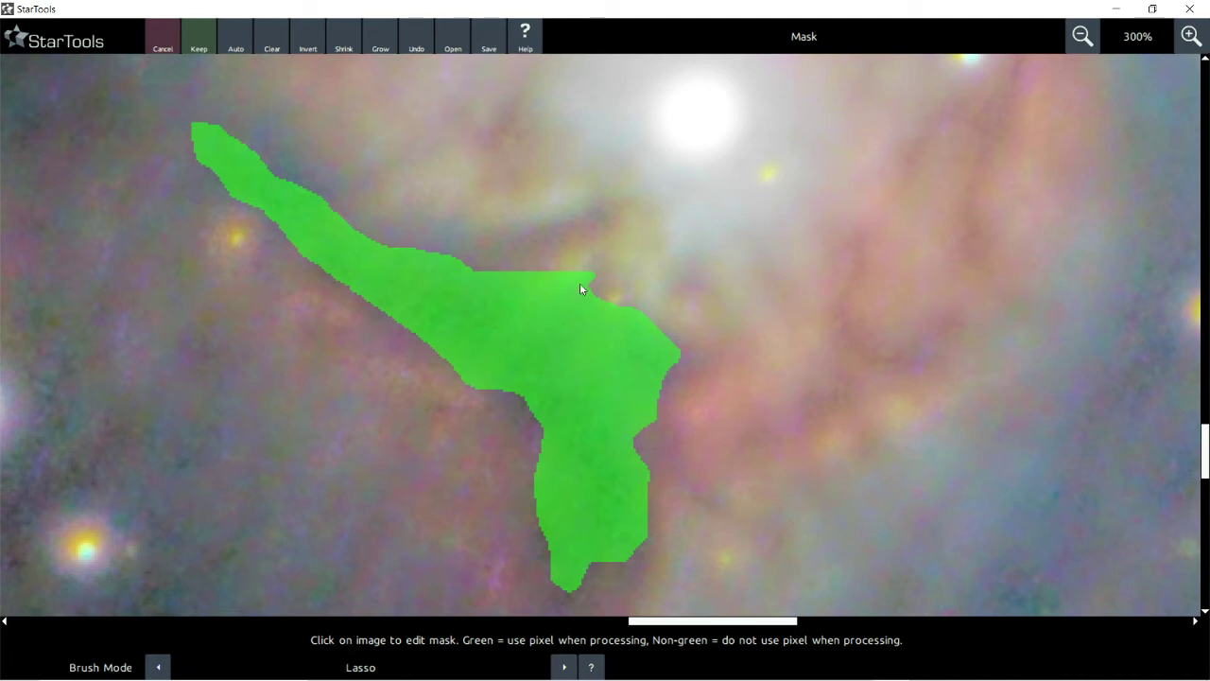
Step: Trim the stray tip on the mask's upper edge with the Single Pixel Off (Freehand) brush mode and keep the mask
left_click(337, 672)
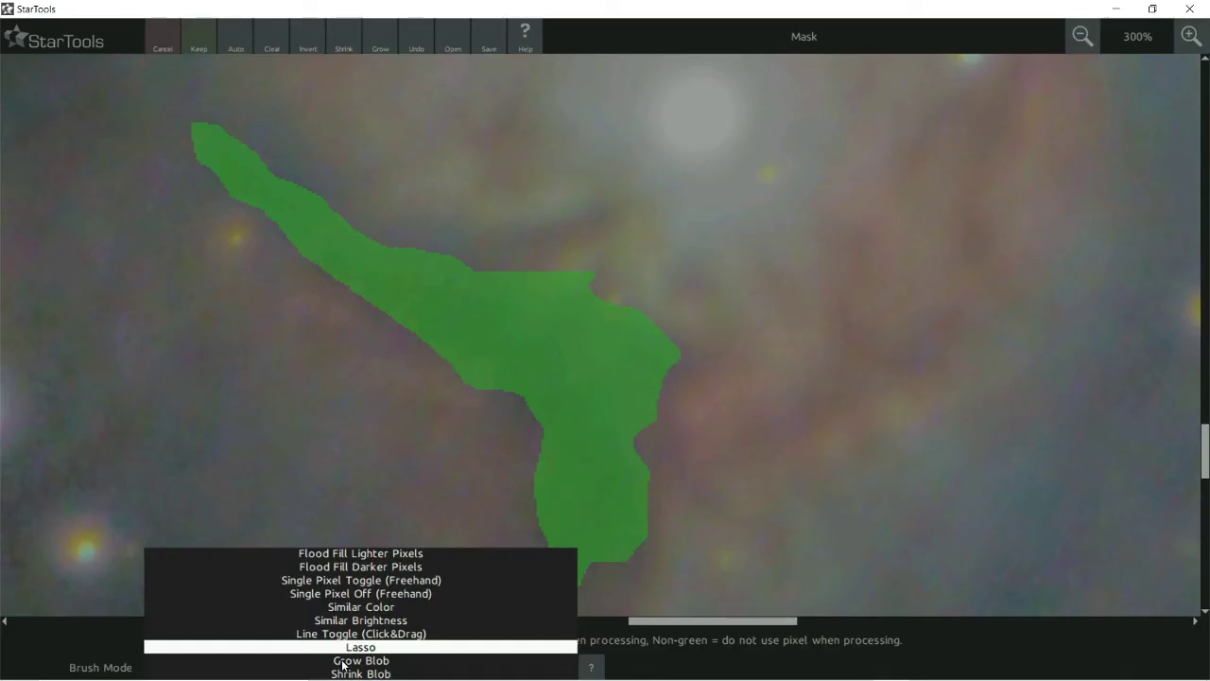
left_click(369, 594)
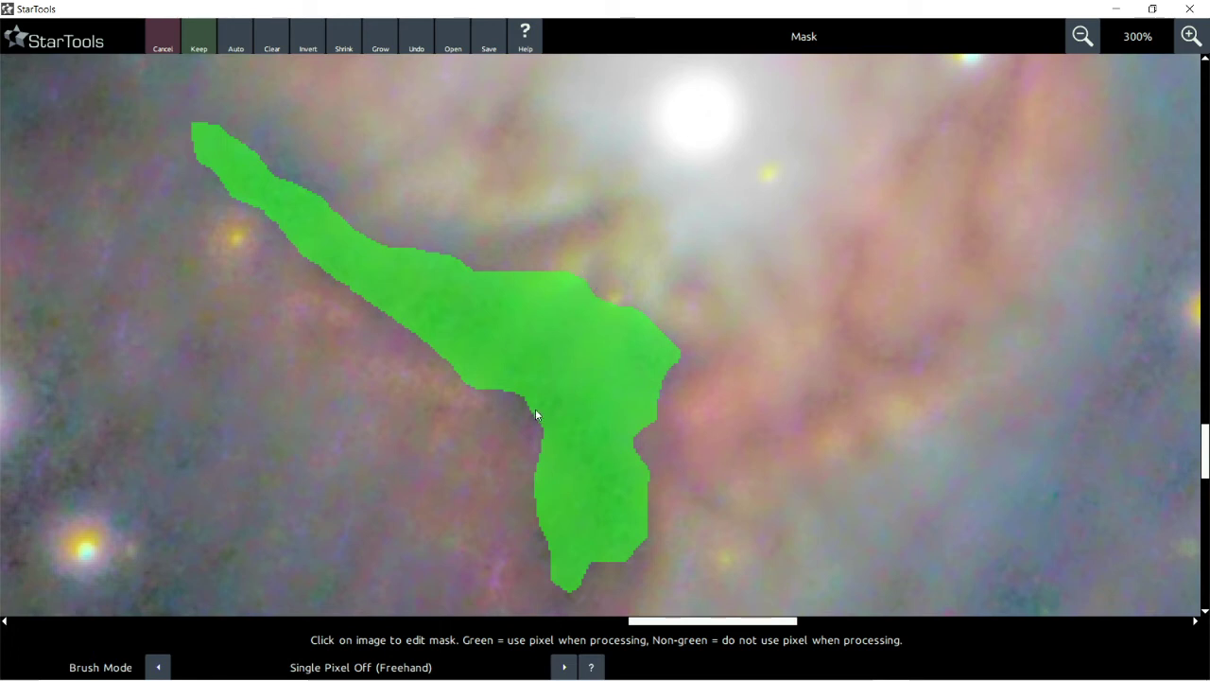
left_click(198, 50)
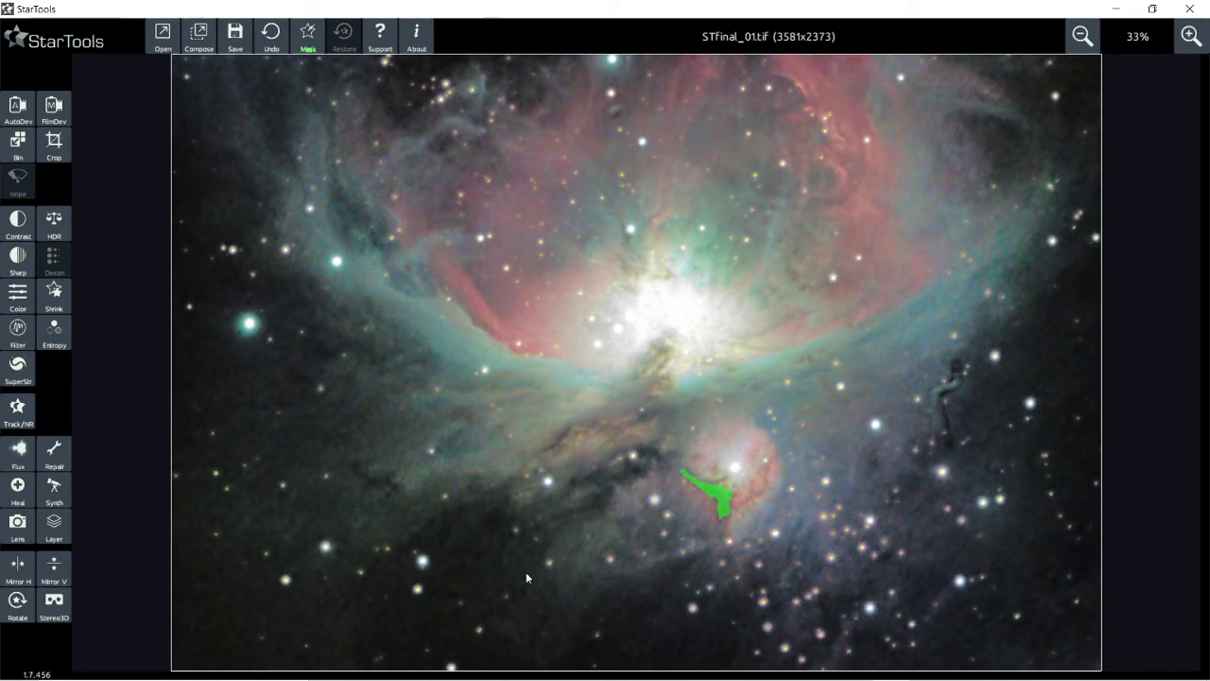
Step: Start wavelet sharpening, run the scale extraction with Large structure size and keep the dust lane mask as-is
scroll(668, 565, "up", 1)
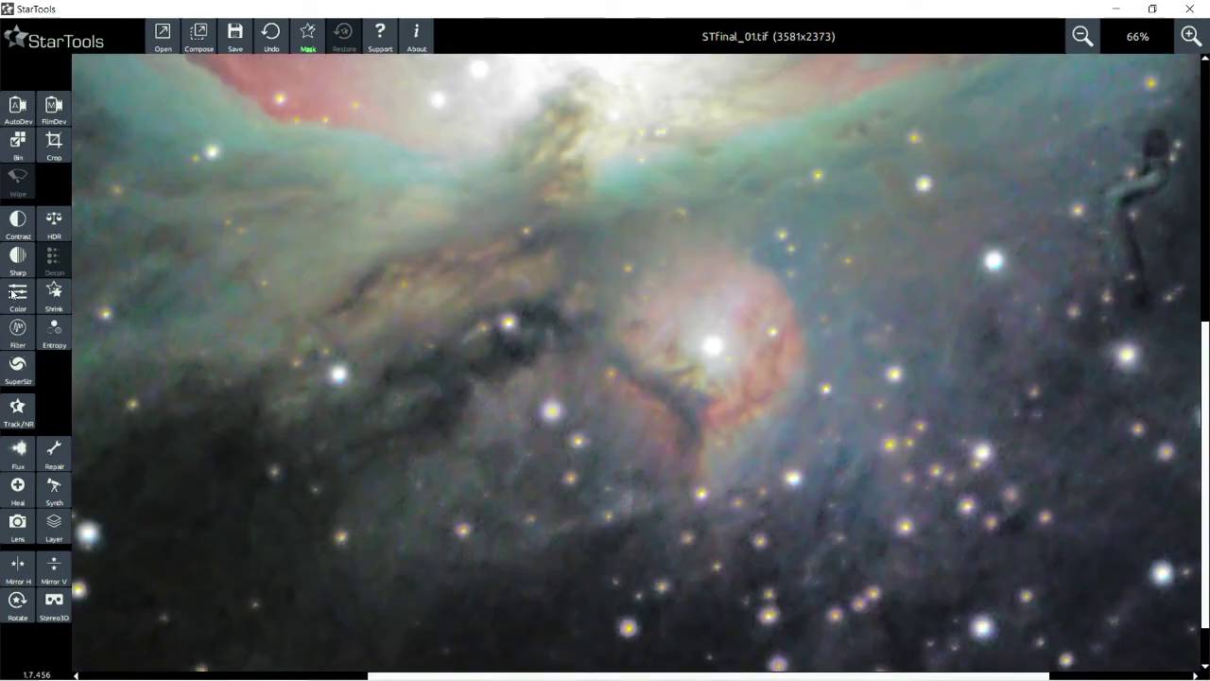
left_click(21, 262)
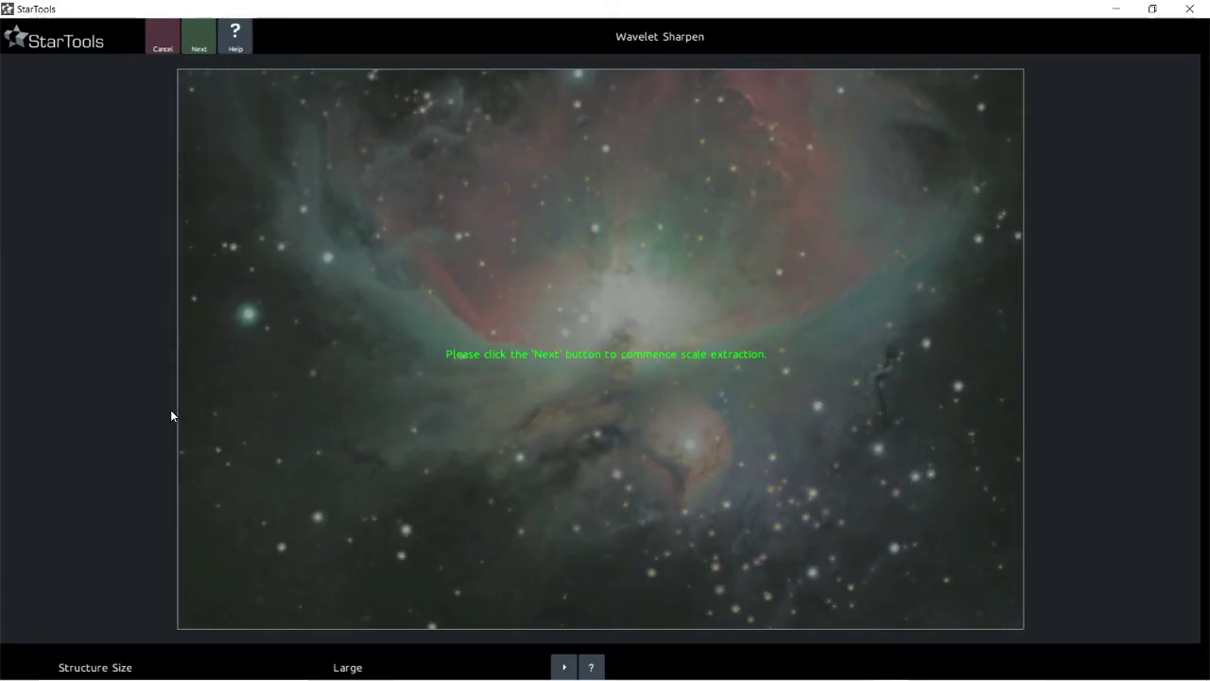
left_click(204, 43)
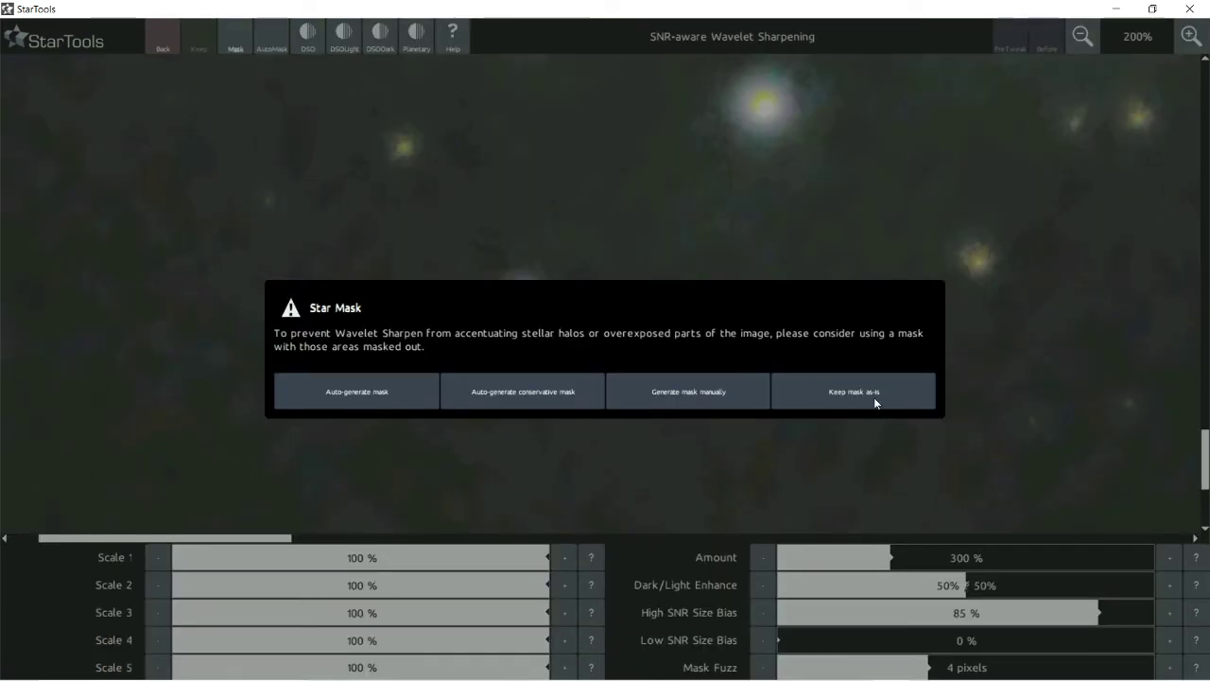
left_click(873, 397)
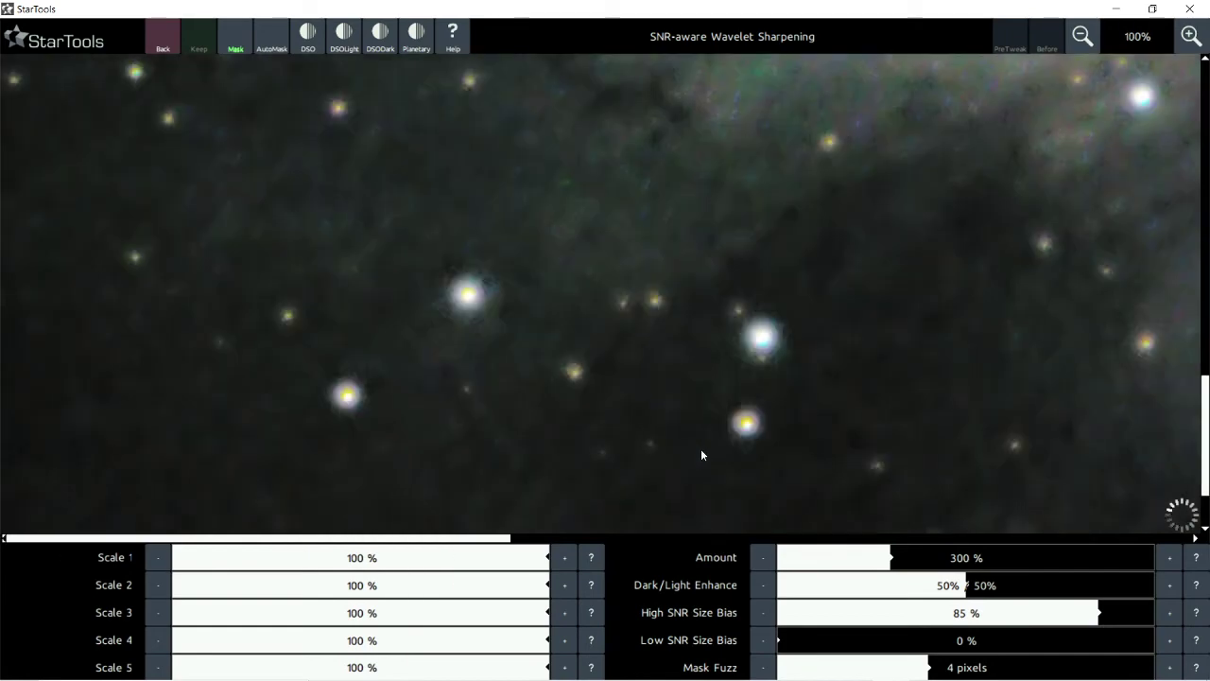
Step: Examine the wavelet-sharpened dust lane and surrounding star field up close, comparing the lane with its unsharpened state
scroll(700, 451, "down", 1)
left_click_drag(774, 371, 840, 444)
scroll(875, 458, "up", 1)
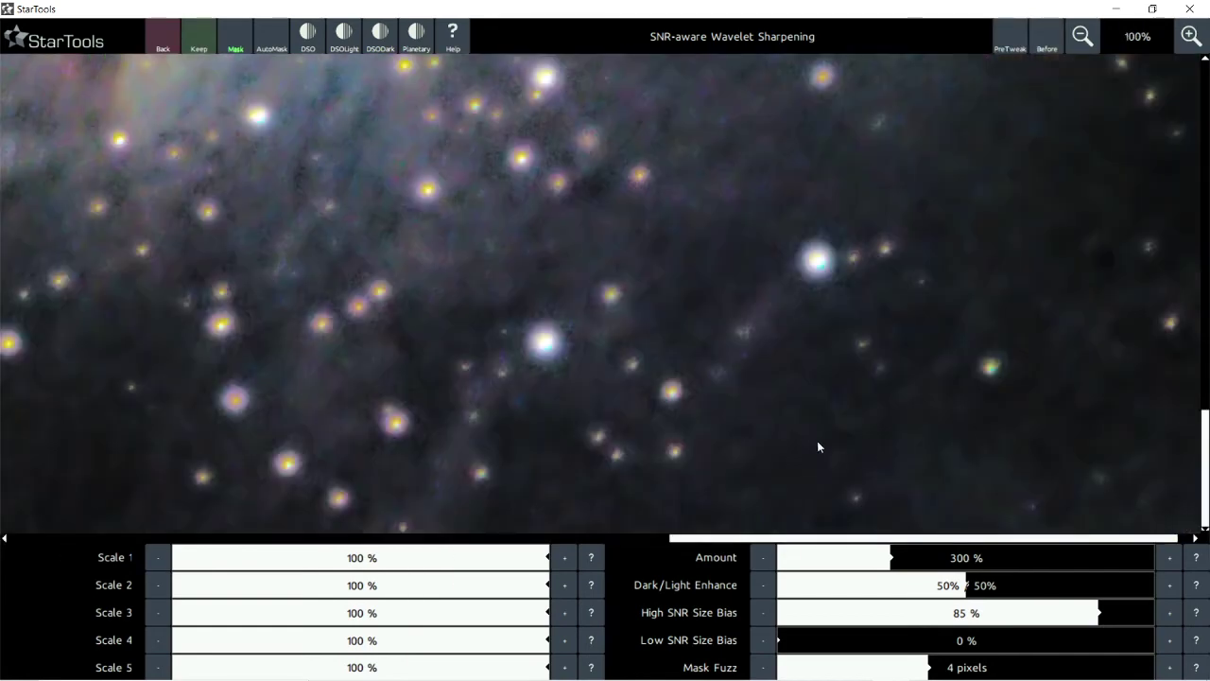
scroll(819, 446, "down", 1)
left_click_drag(572, 260, 628, 331)
scroll(605, 299, "up", 1)
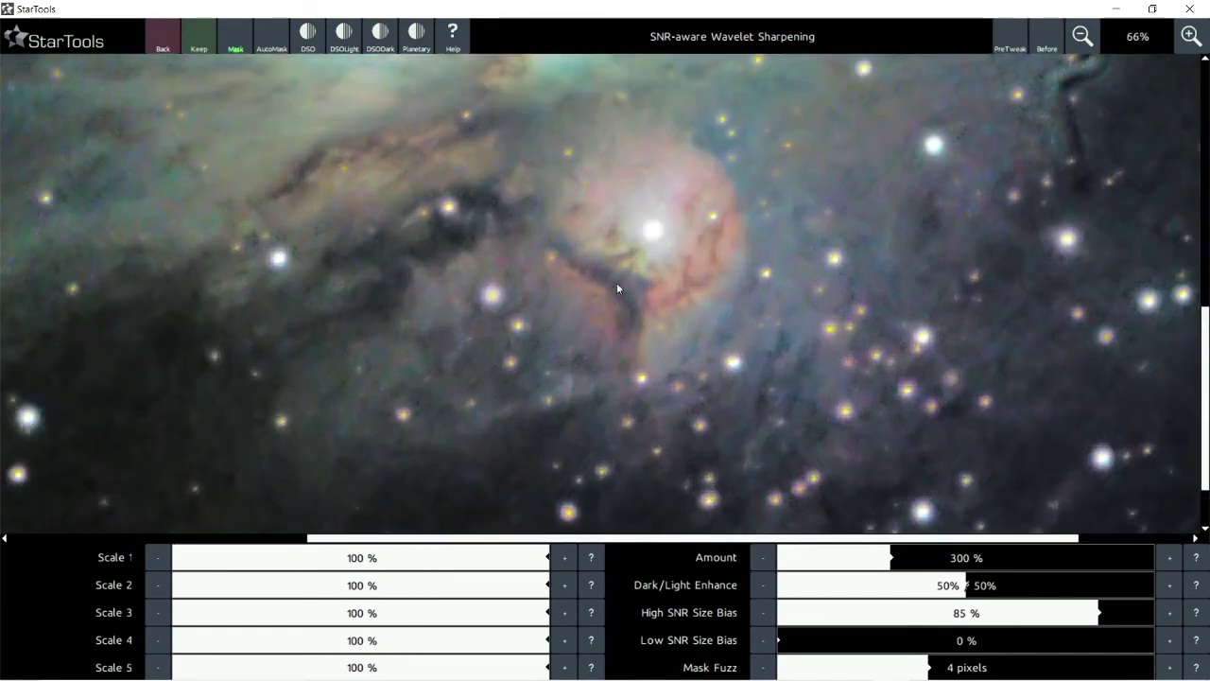
scroll(617, 285, "up", 2)
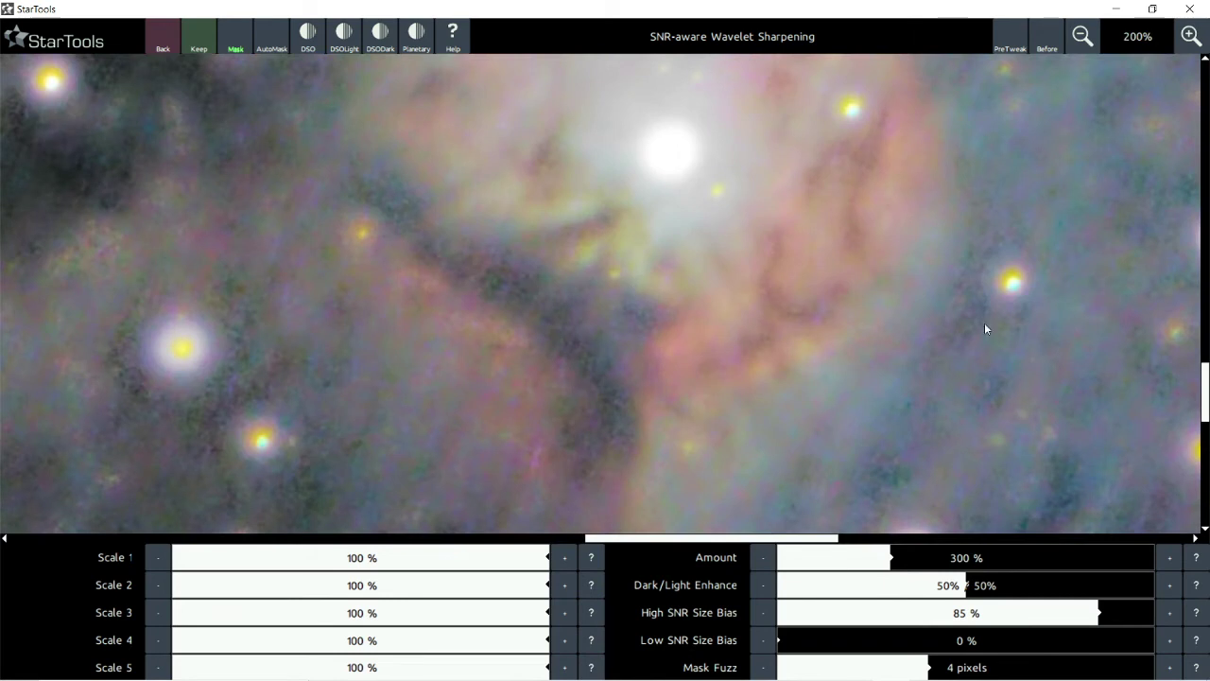
left_click(1059, 47)
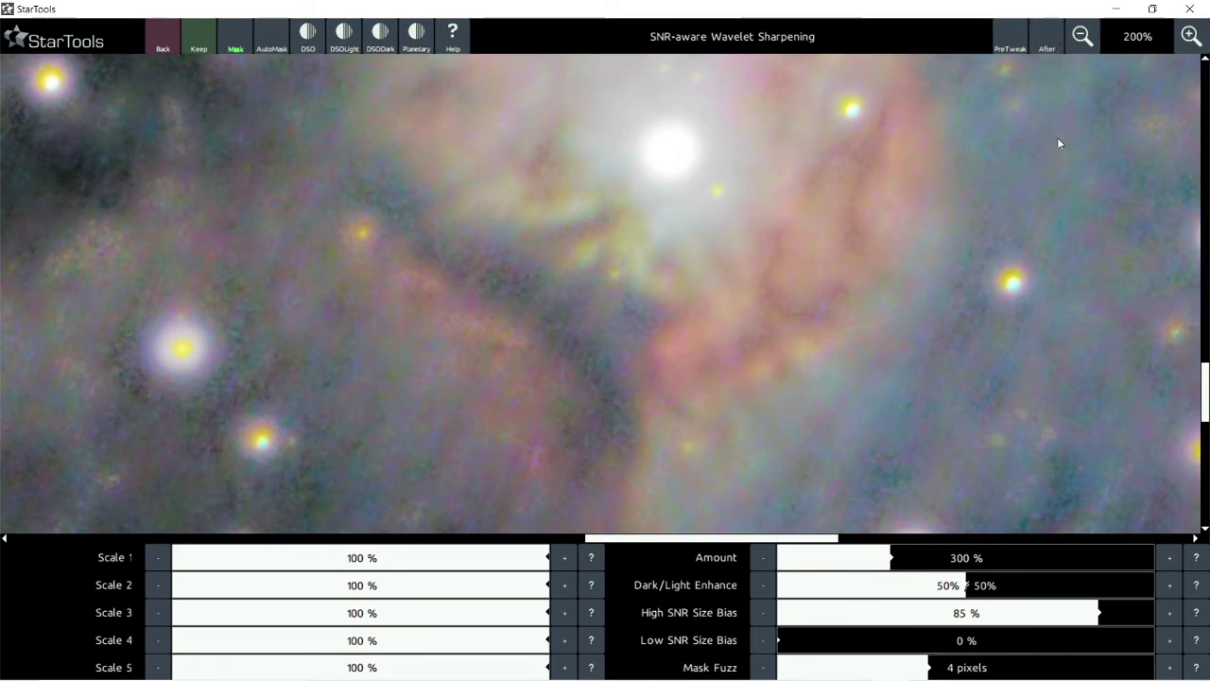
Step: Compare the wider nebula before and after wavelet sharpening and keep the sharpened result
scroll(1052, 144, "down", 2)
scroll(1097, 142, "down", 1)
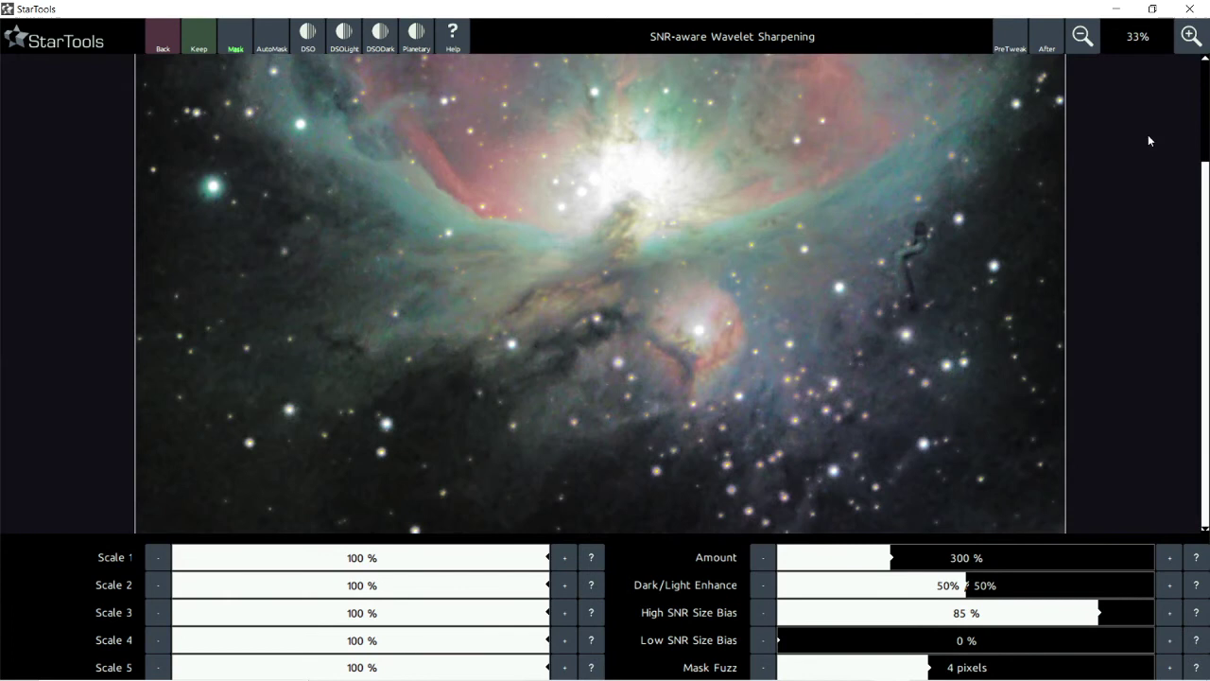
left_click(1056, 43)
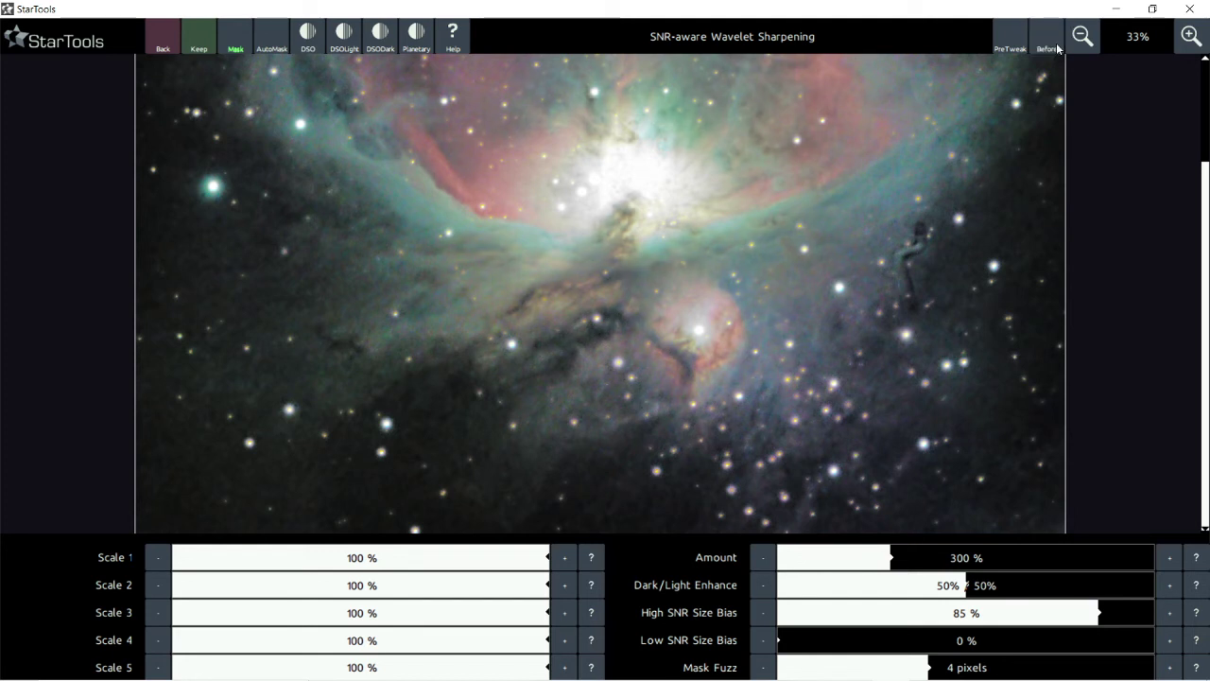
left_click(1056, 43)
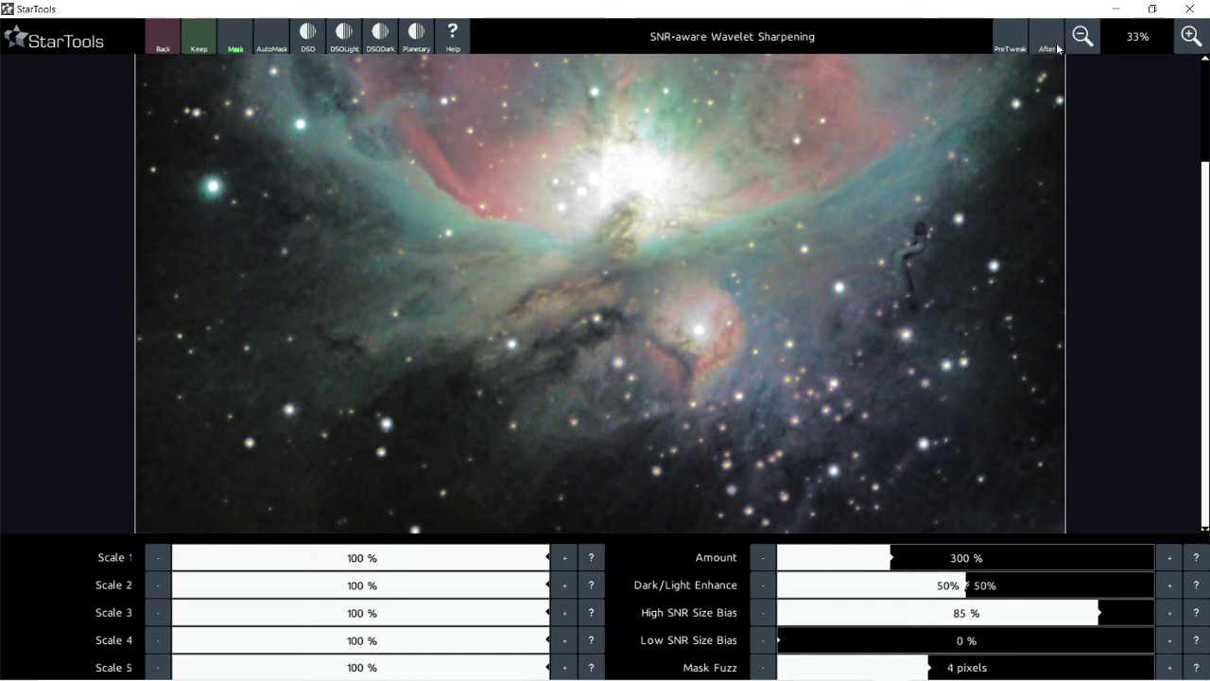
left_click(1056, 43)
left_click(1056, 42)
left_click(1056, 42)
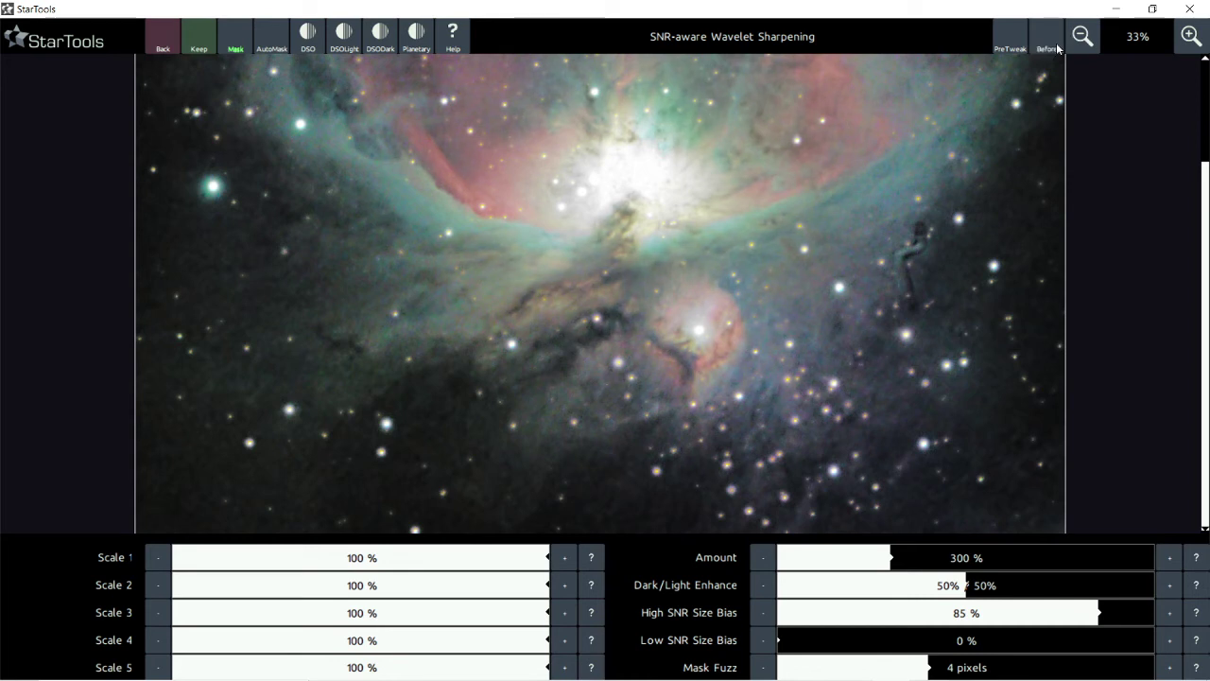
left_click(1056, 42)
left_click(1048, 48)
left_click(1050, 49)
left_click(1050, 49)
left_click(199, 42)
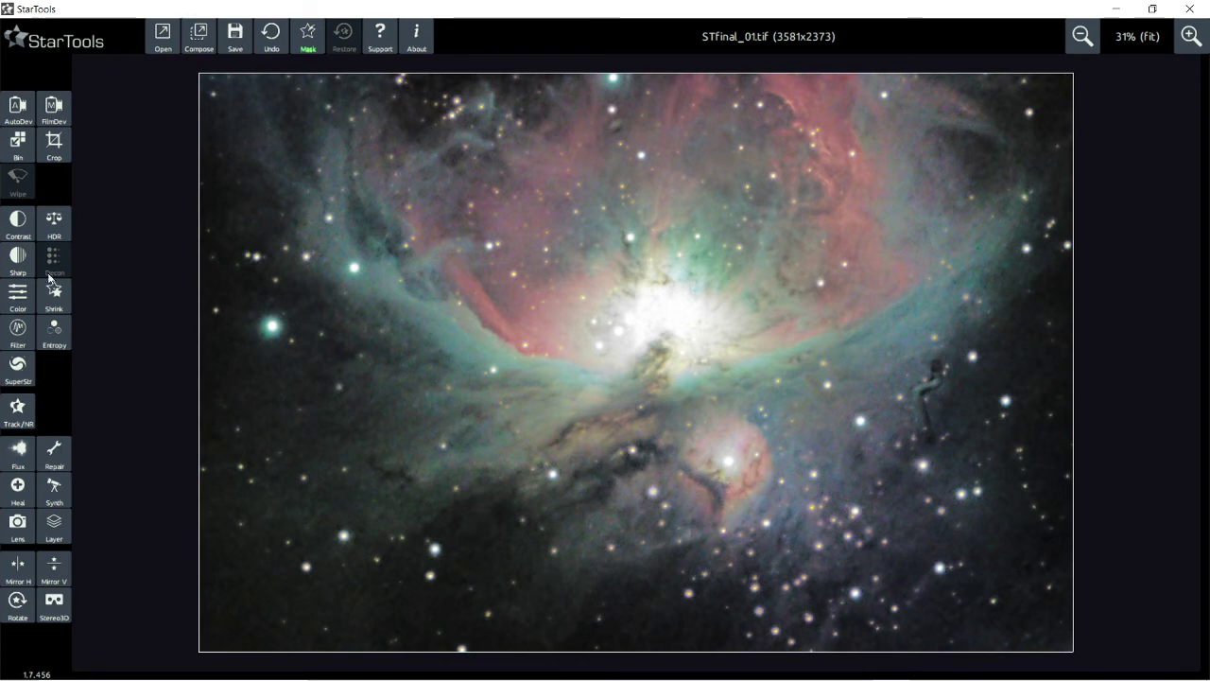
Step: Start the Contrast module and inspect its default result around the dust lane and lower star field
left_click(18, 225)
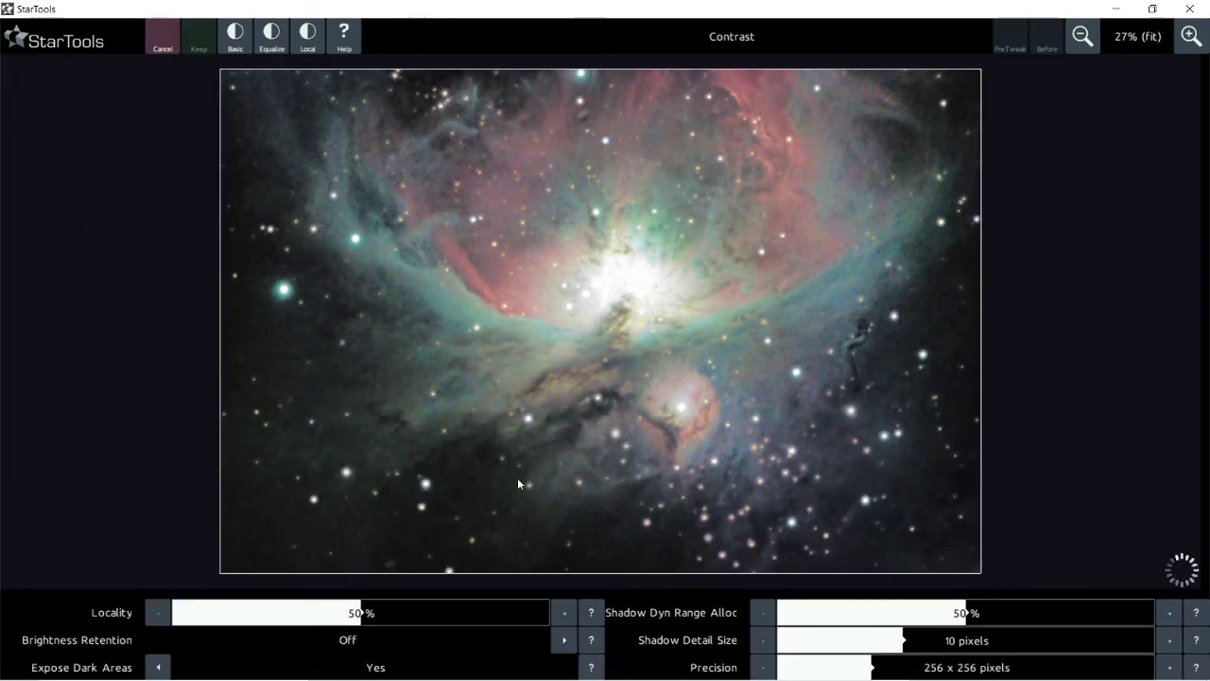
scroll(676, 460, "up", 1)
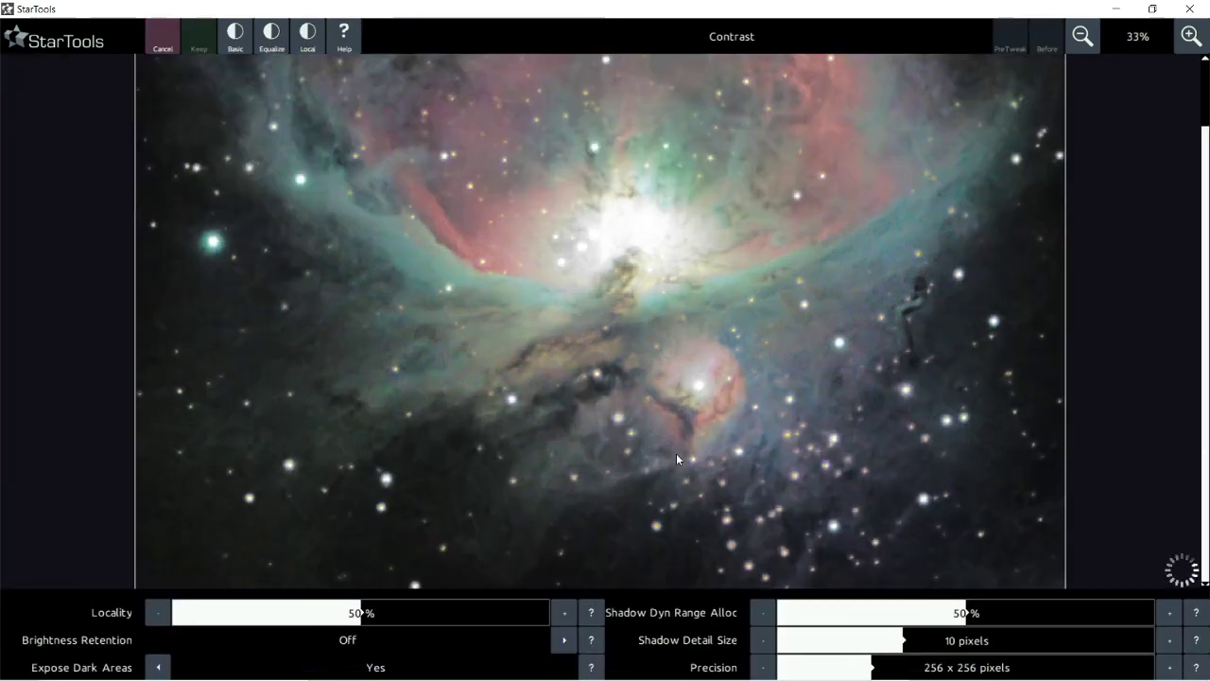
scroll(650, 369, "up", 1)
scroll(545, 297, "up", 1)
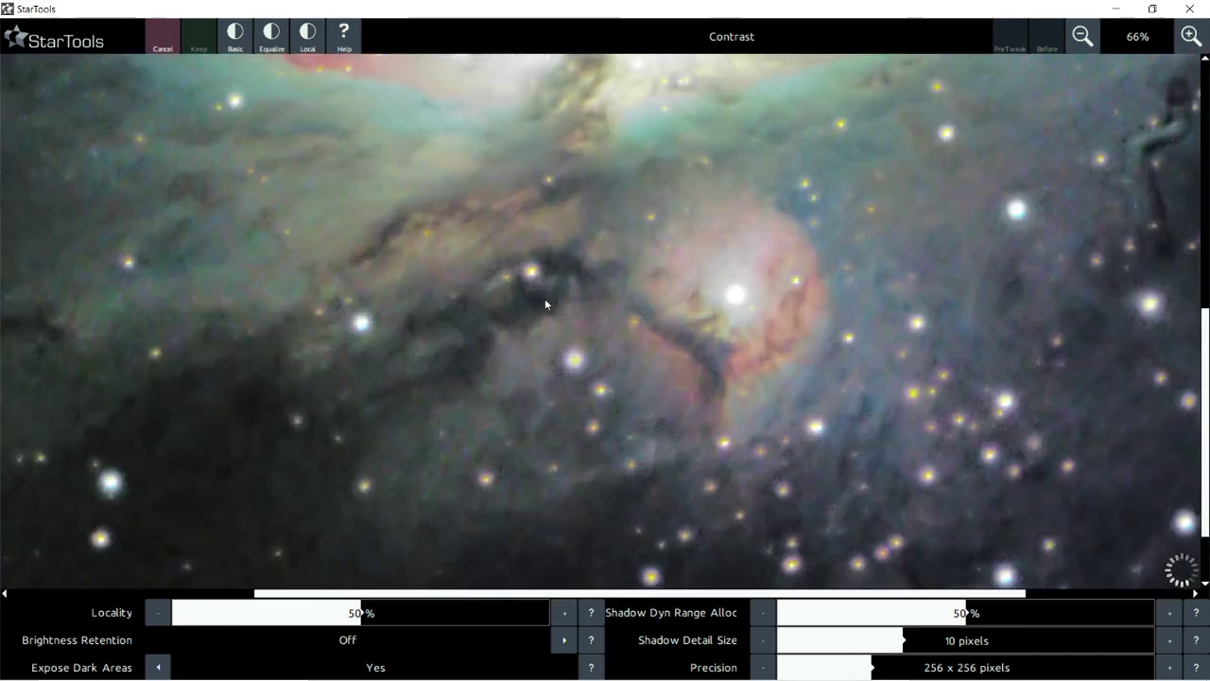
scroll(603, 324, "down", 2)
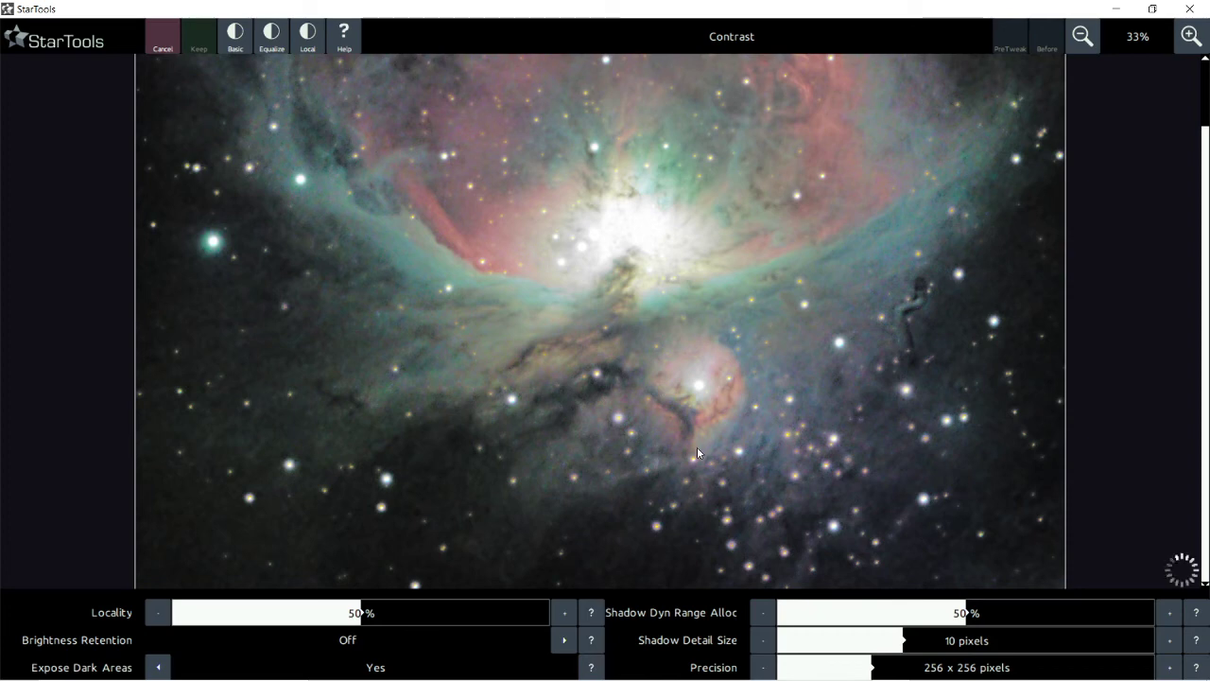
scroll(697, 448, "up", 2)
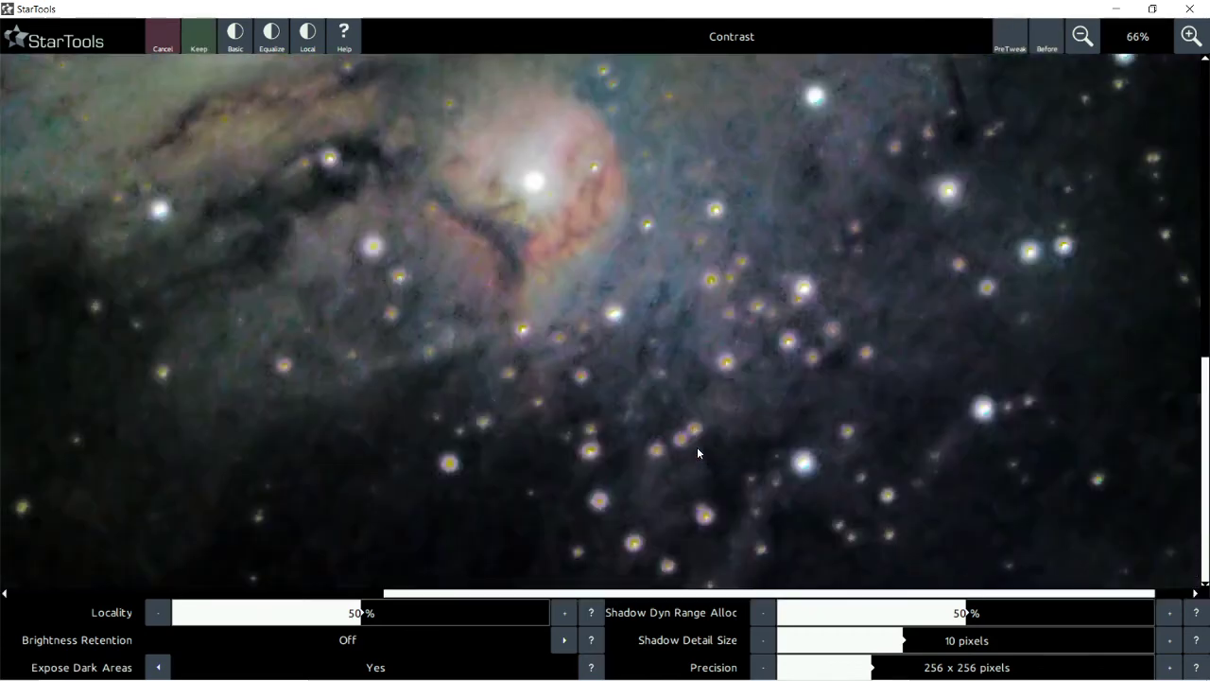
scroll(697, 447, "down", 3)
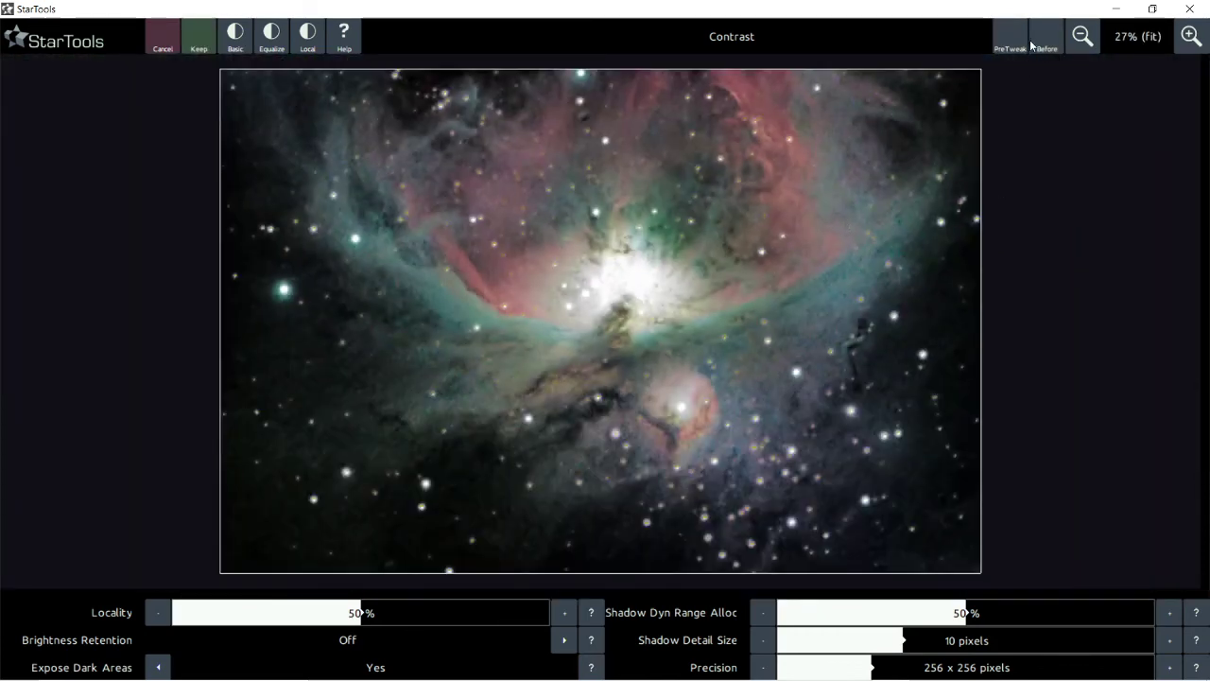
Step: Compare the full image before and after the default contrast adjustment
left_click(1048, 45)
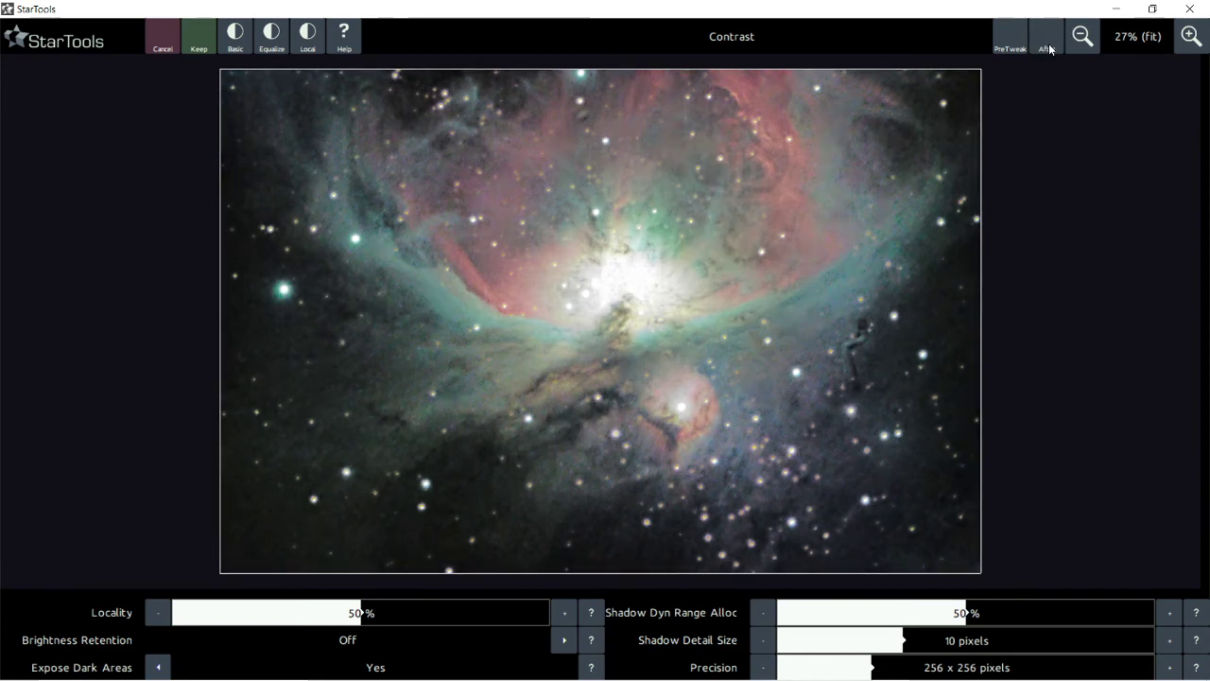
left_click(1048, 43)
left_click(1048, 44)
left_click(1049, 44)
left_click(1048, 43)
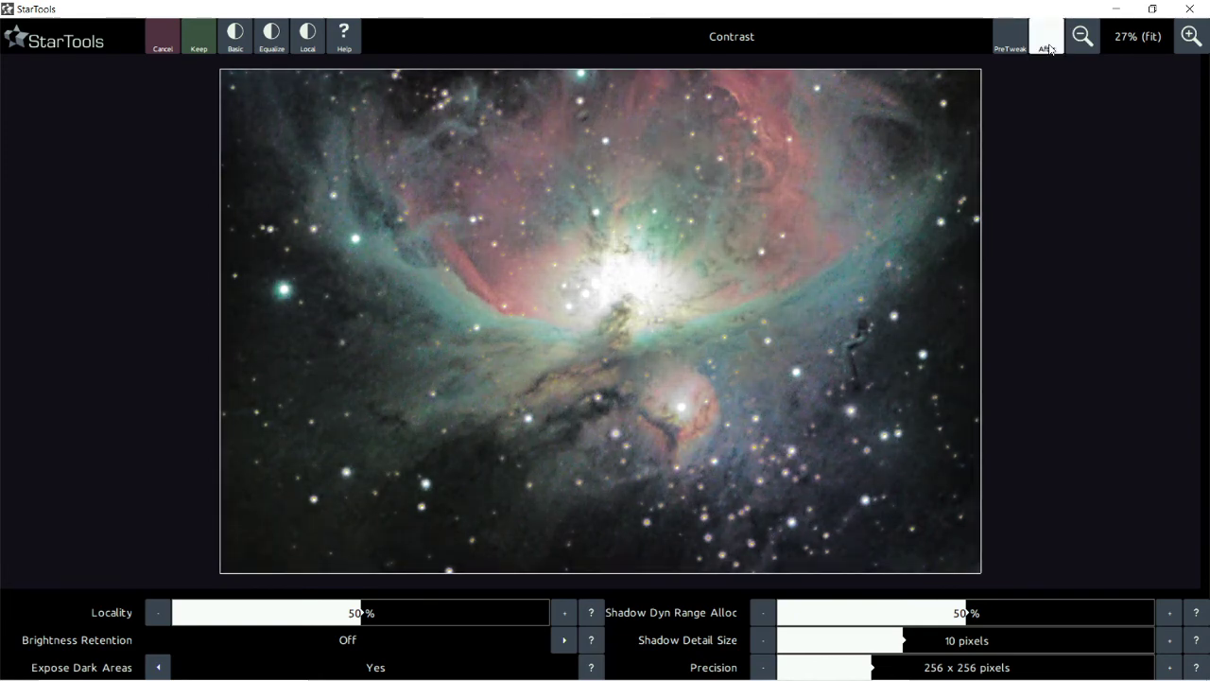
left_click(1049, 43)
left_click(1048, 43)
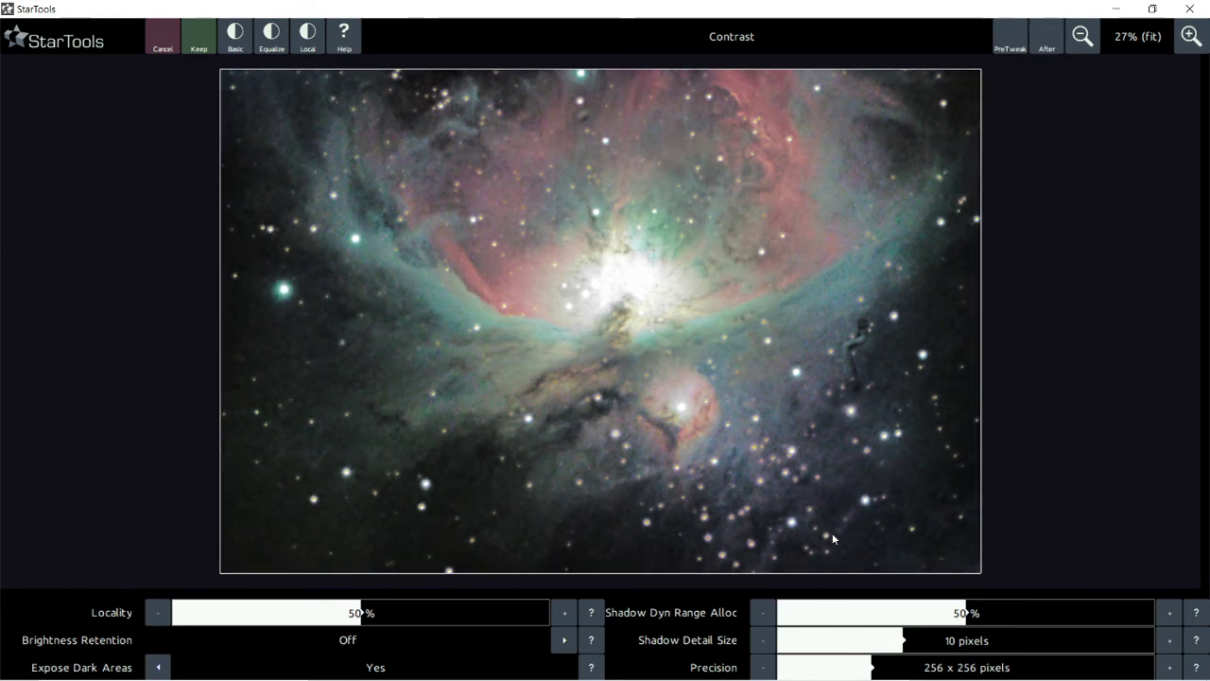
Step: Try a contrast Locality of 23 % and compare the result with the original image
left_click(260, 618)
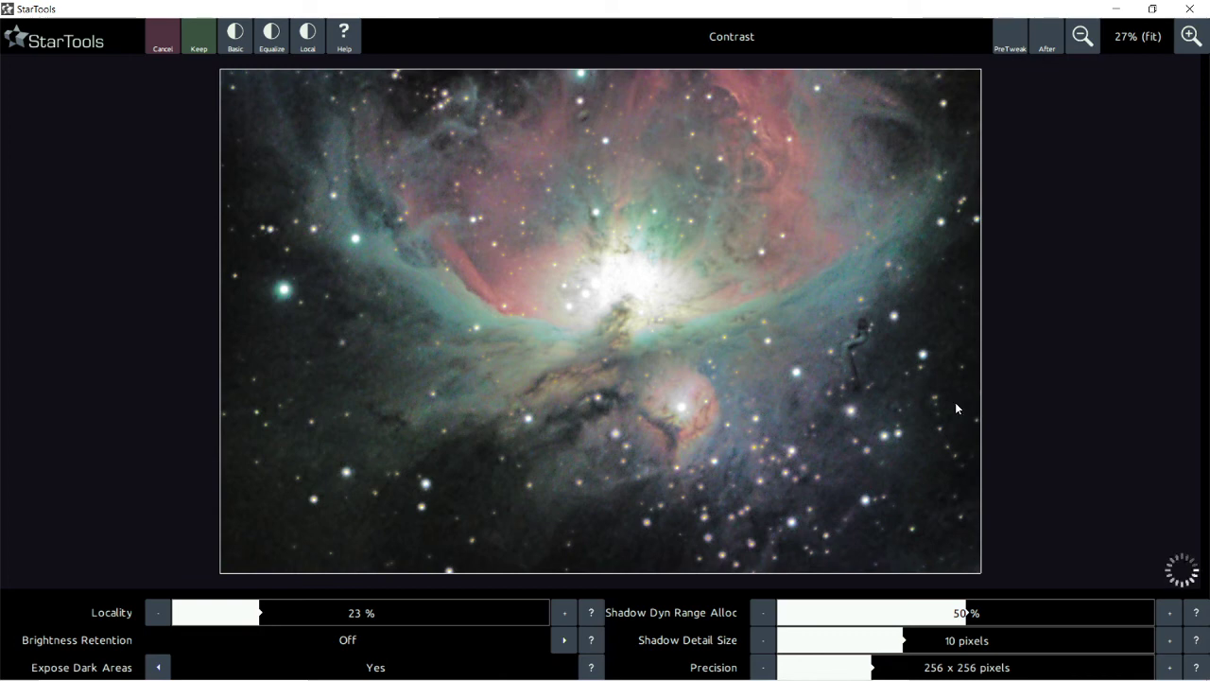
left_click(1045, 43)
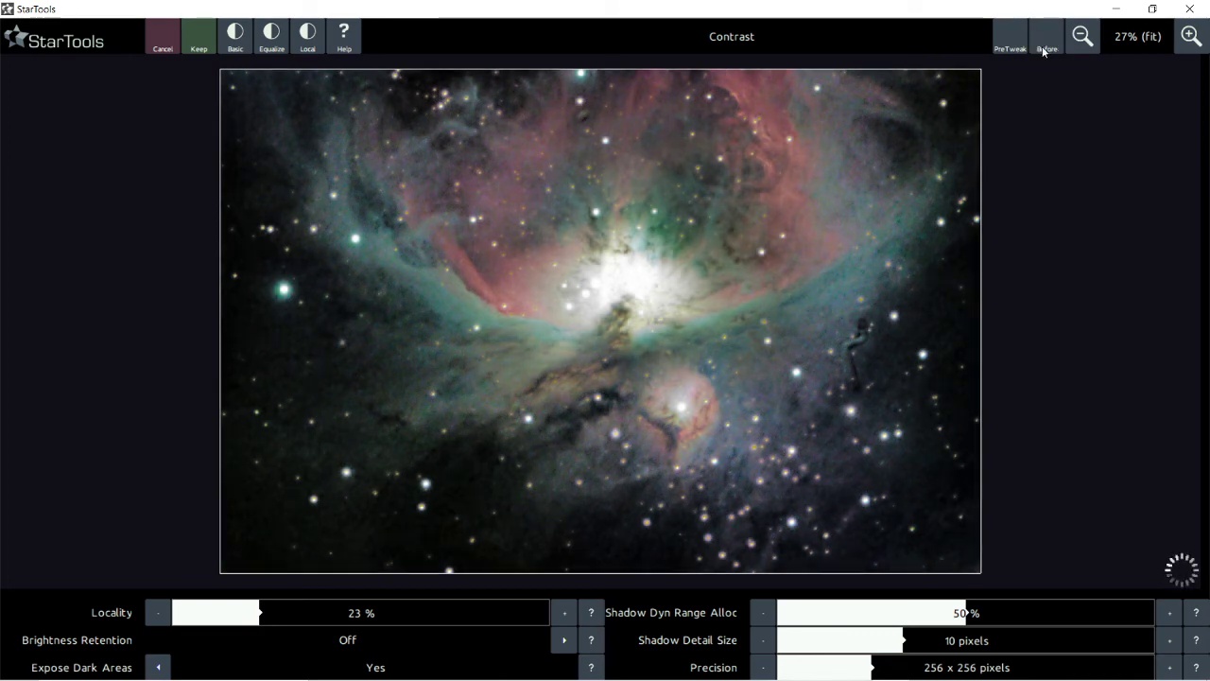
left_click(1044, 42)
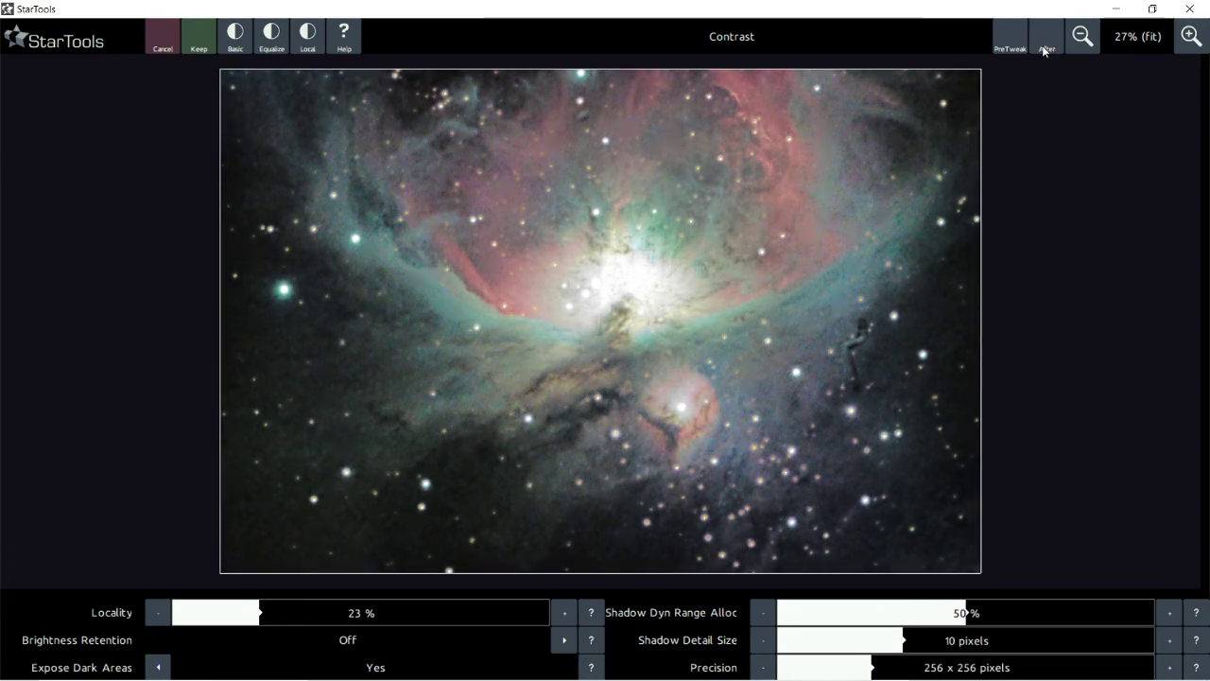
left_click(1045, 44)
left_click(1045, 44)
left_click(1045, 44)
left_click(1045, 45)
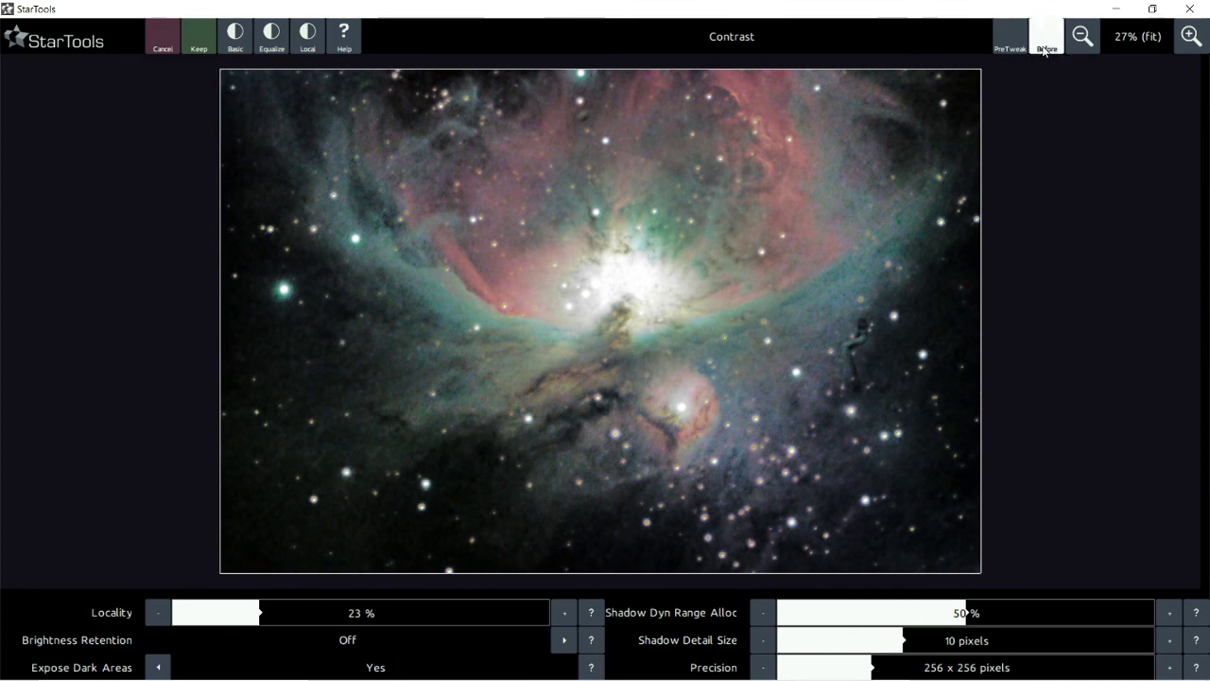
left_click(1045, 44)
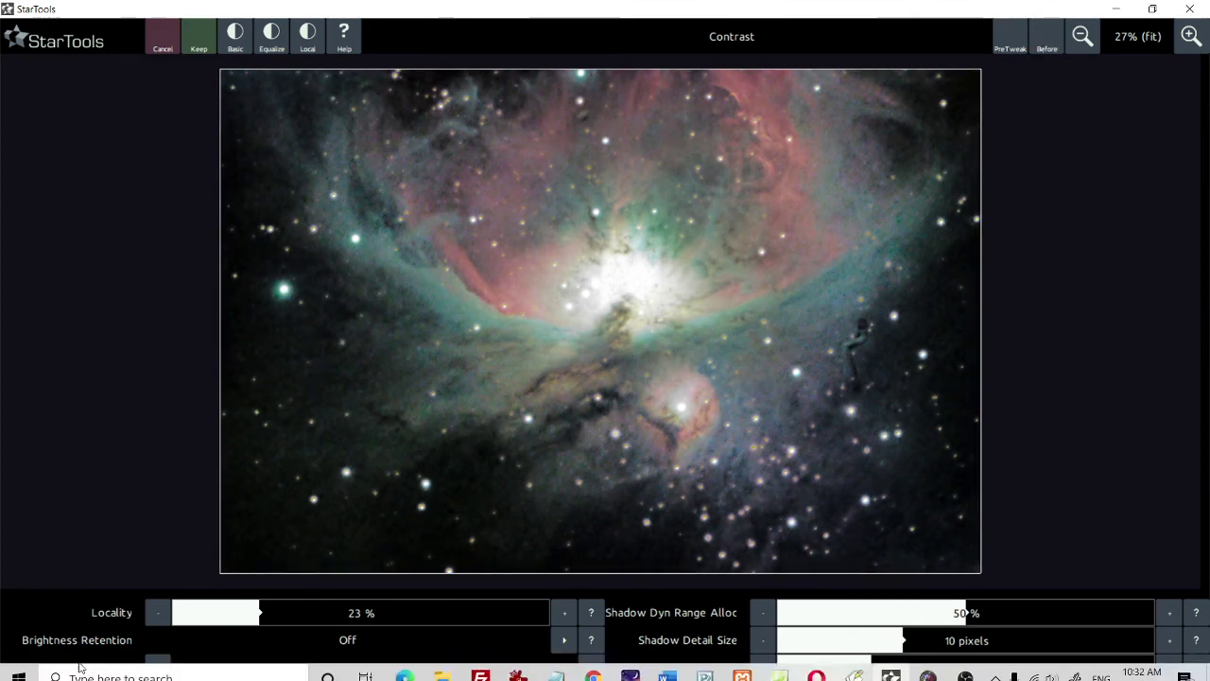
Step: Set the contrast Locality to 16 %, compare before and after, and keep the result
left_click(232, 616)
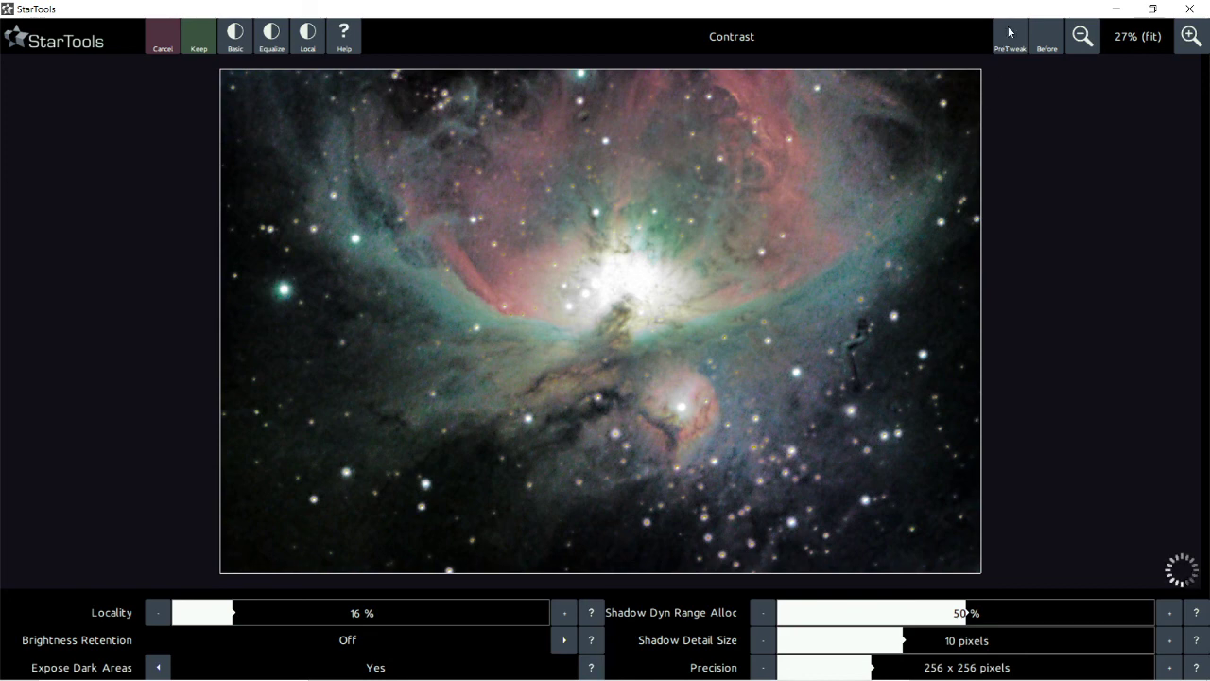
left_click(1049, 52)
left_click(1050, 50)
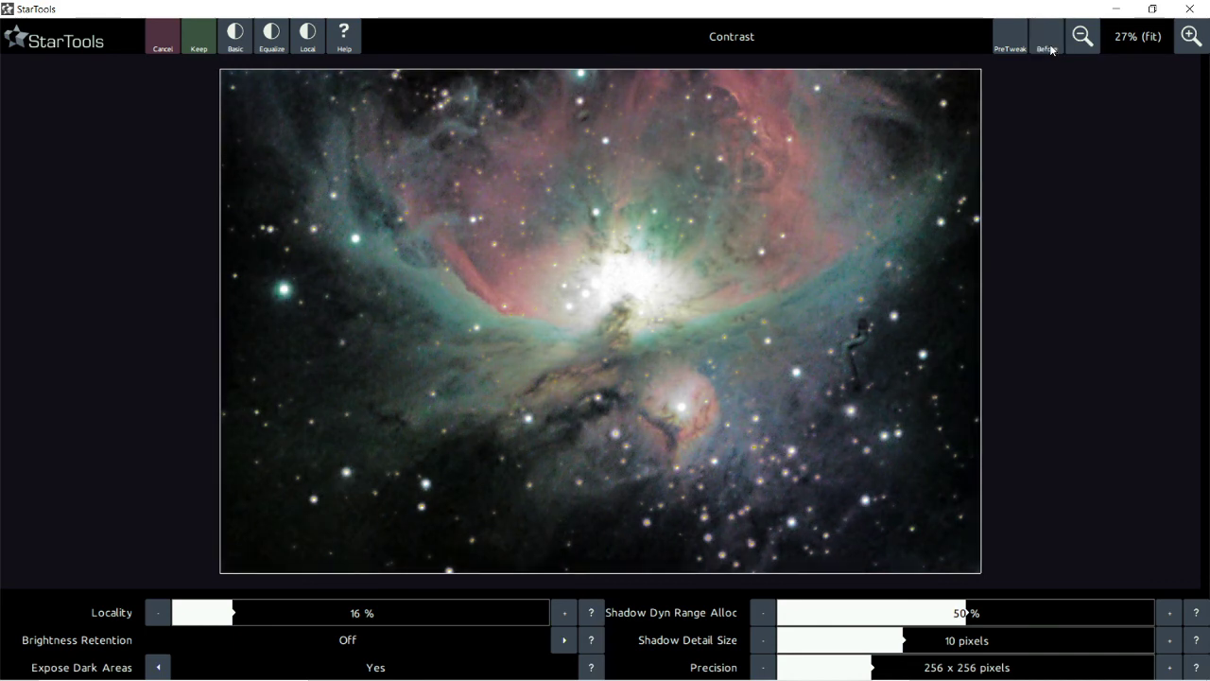
left_click(1049, 50)
left_click(1049, 50)
left_click(1049, 50)
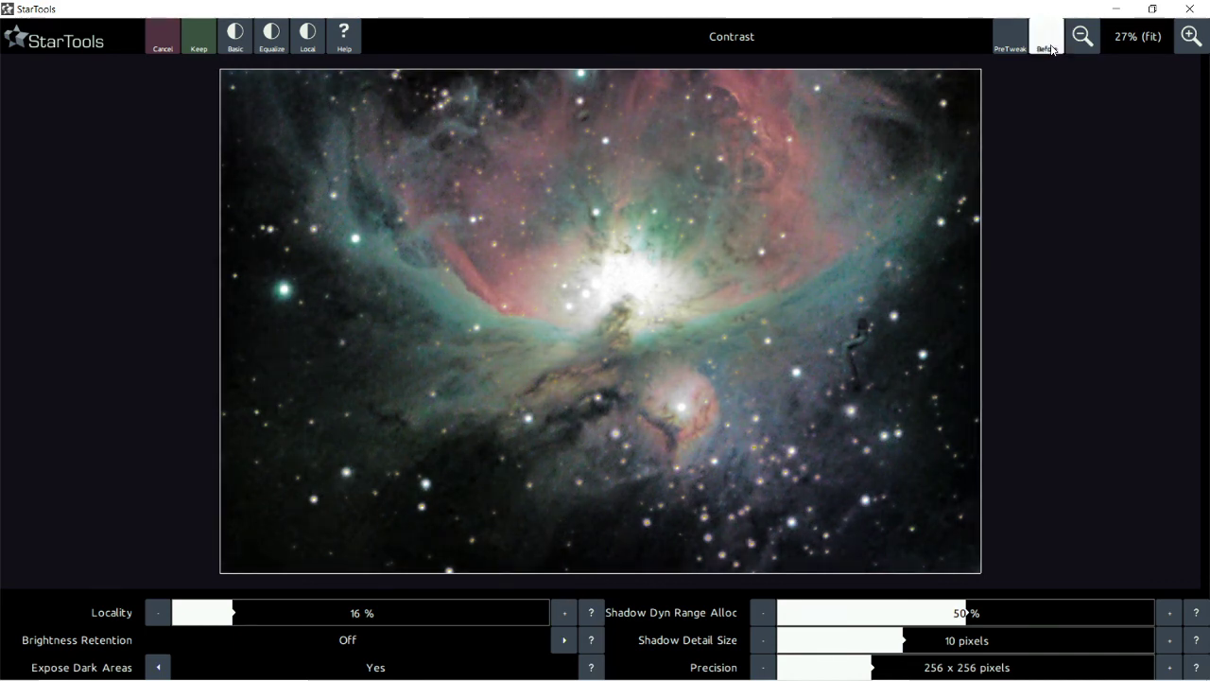
left_click(1049, 51)
left_click(1052, 49)
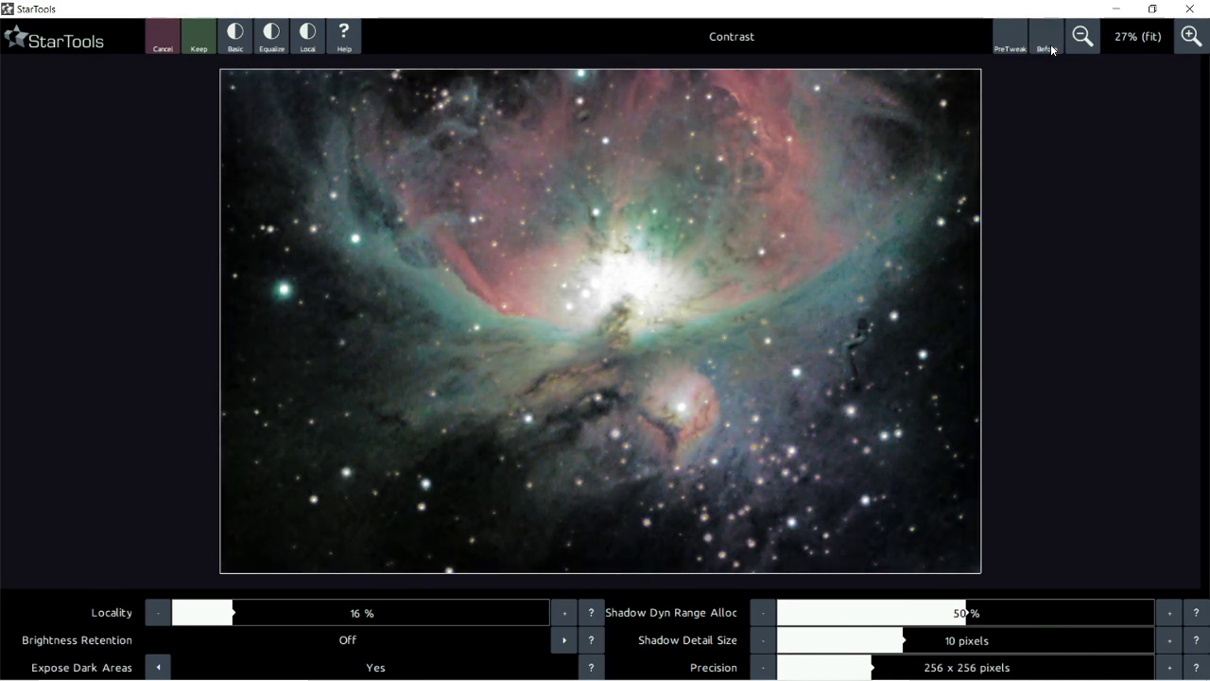
left_click(210, 38)
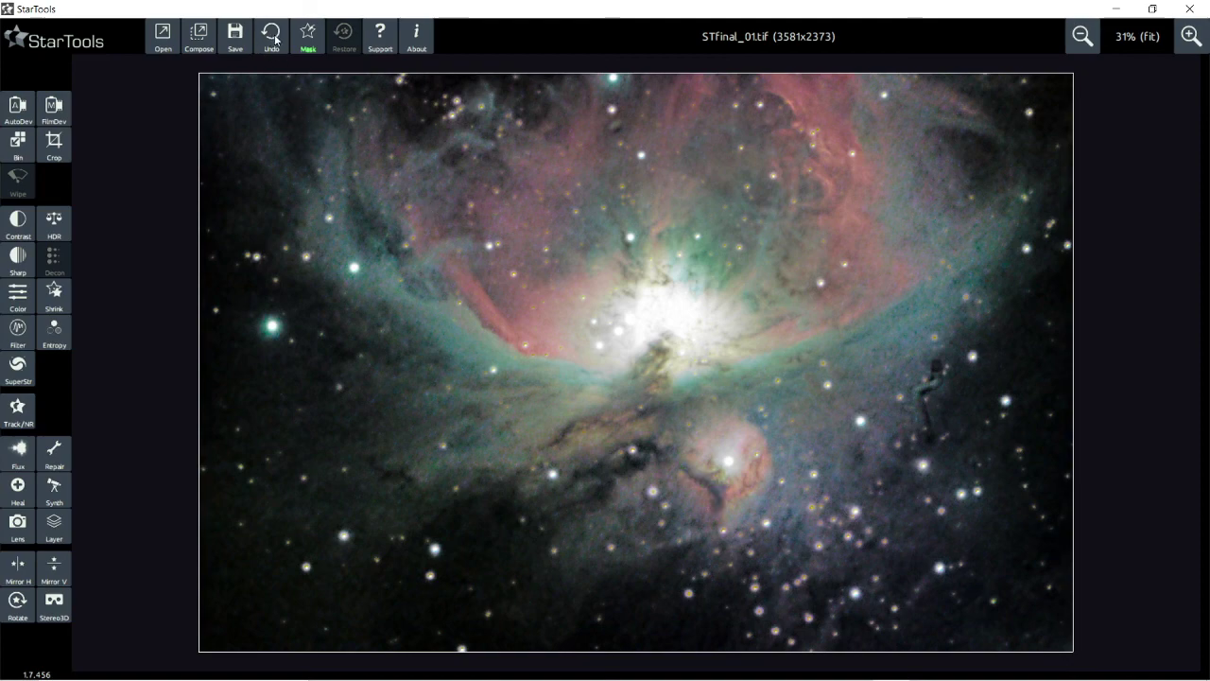
Step: Save the processed image as STfinal_01, overwriting the existing file
left_click(236, 38)
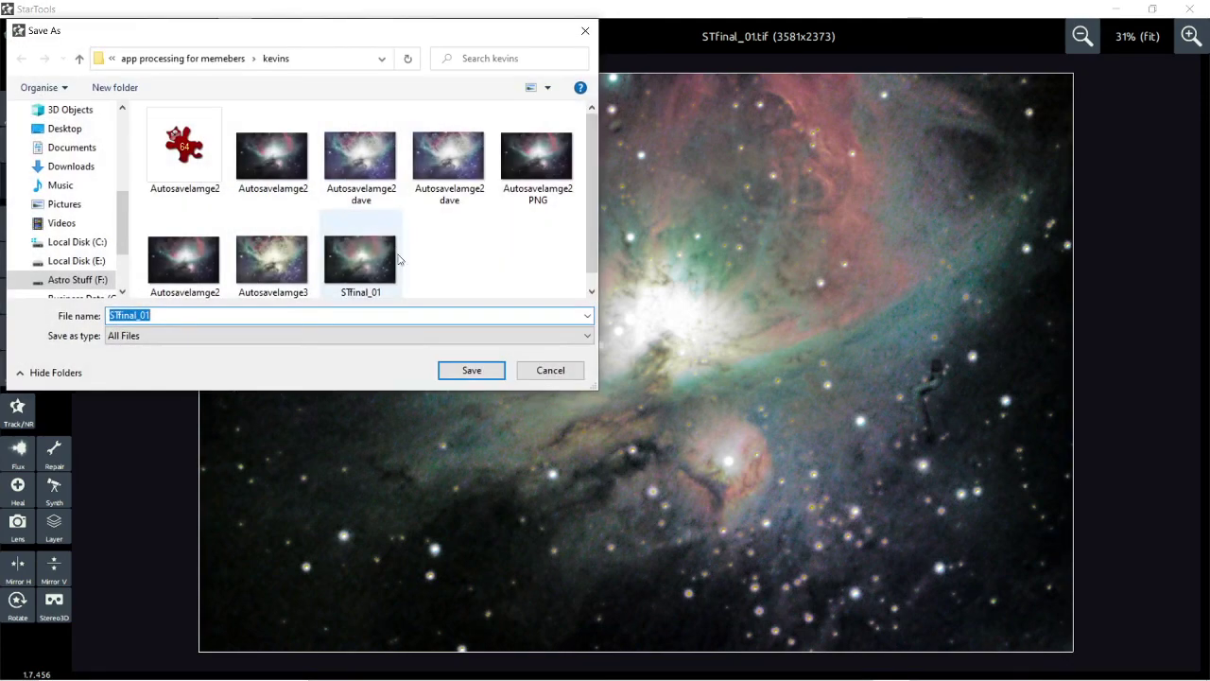
scroll(368, 269, "down", 1)
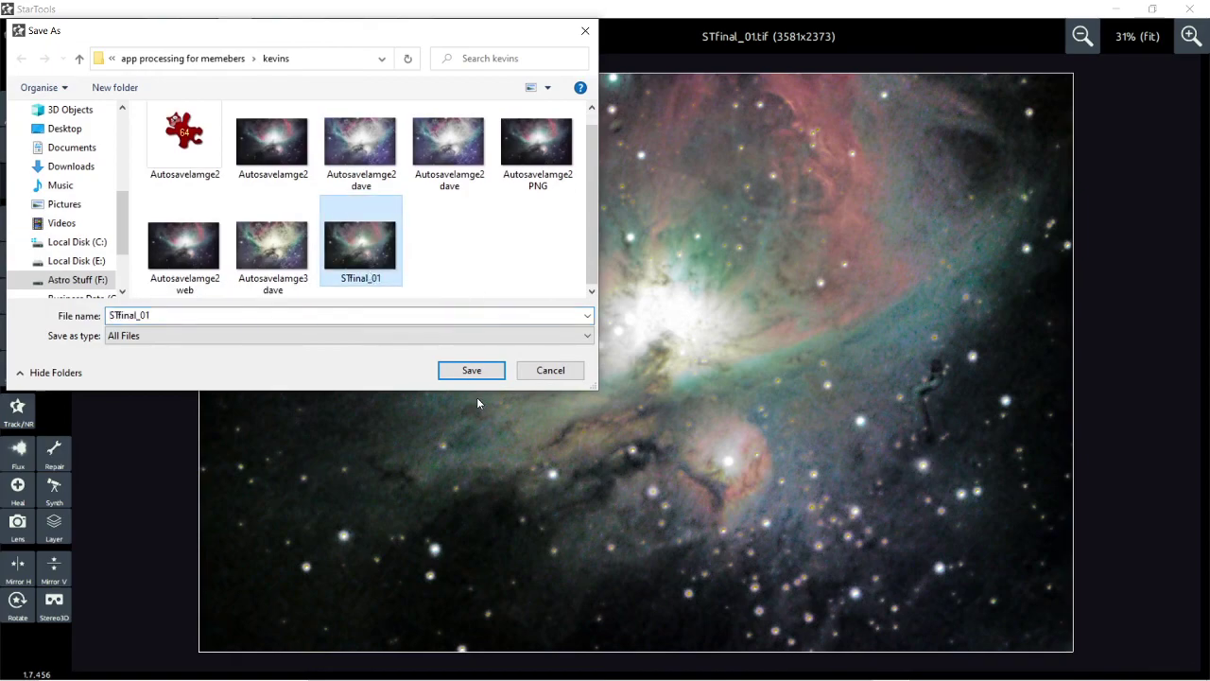
left_click(476, 372)
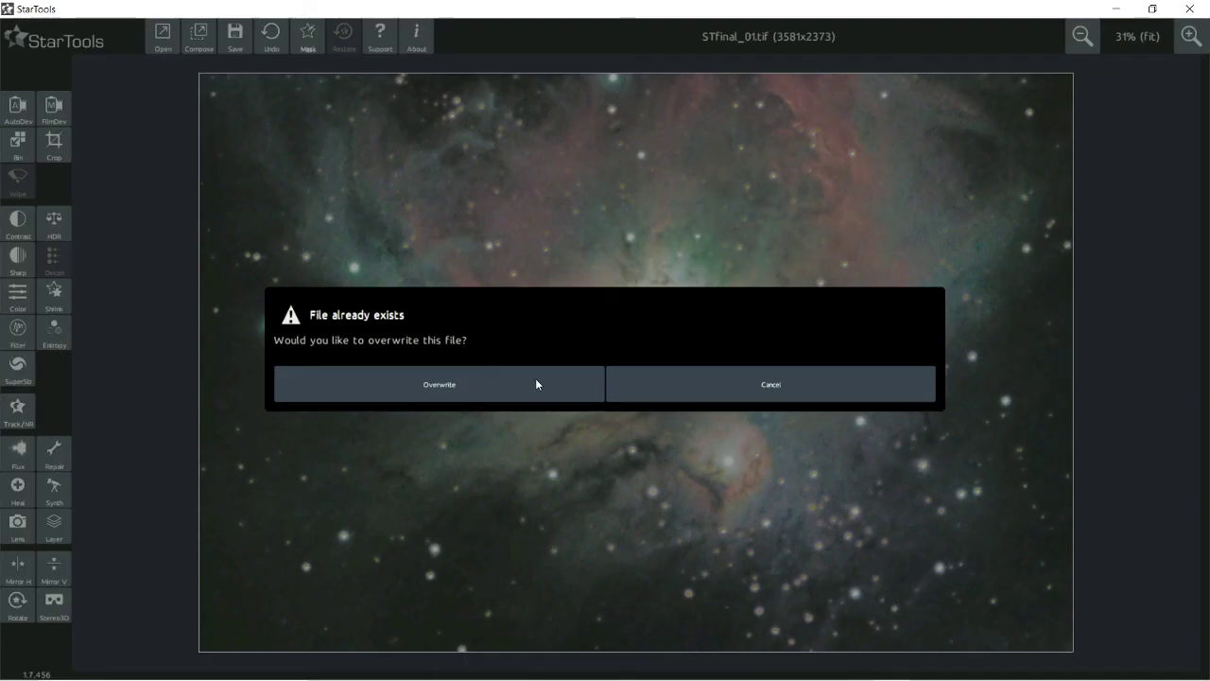
left_click(478, 398)
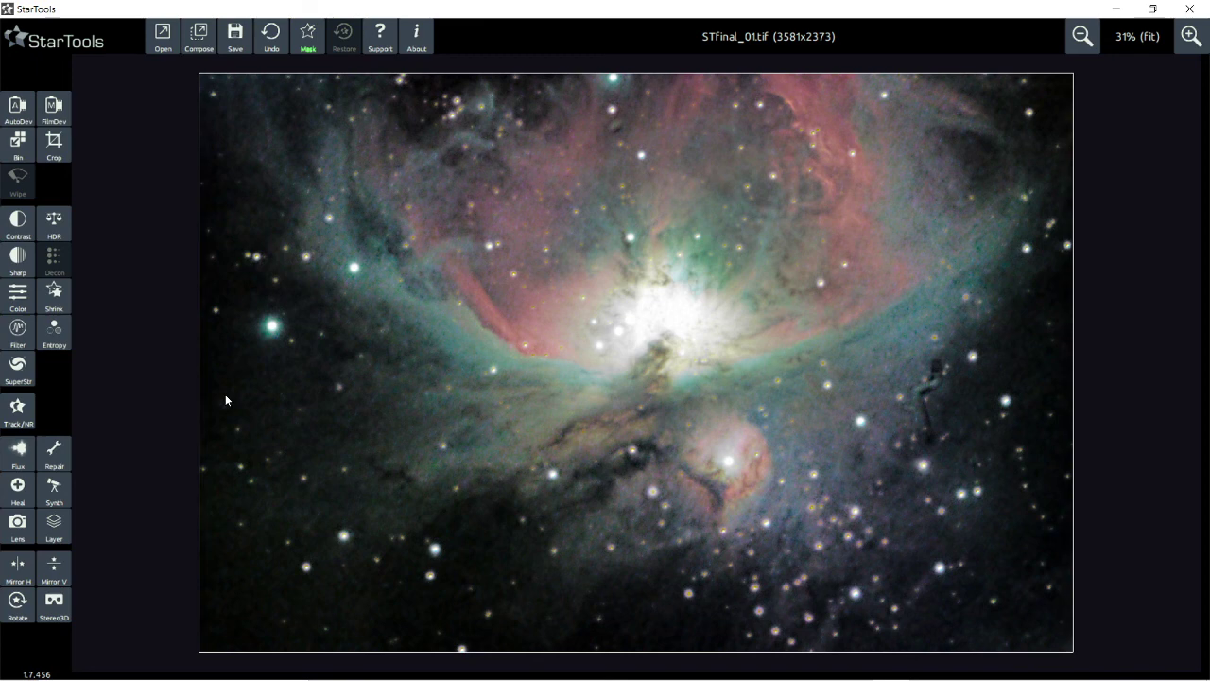
scroll(1014, 532, "down", 1)
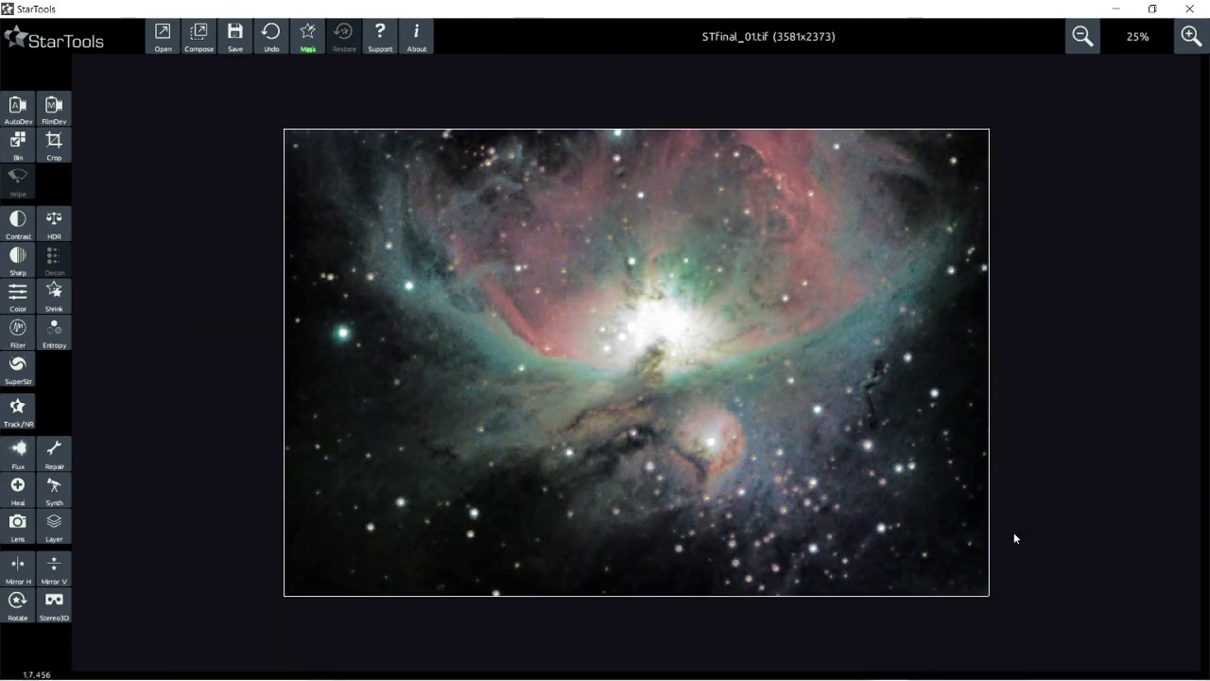
scroll(1014, 532, "up", 1)
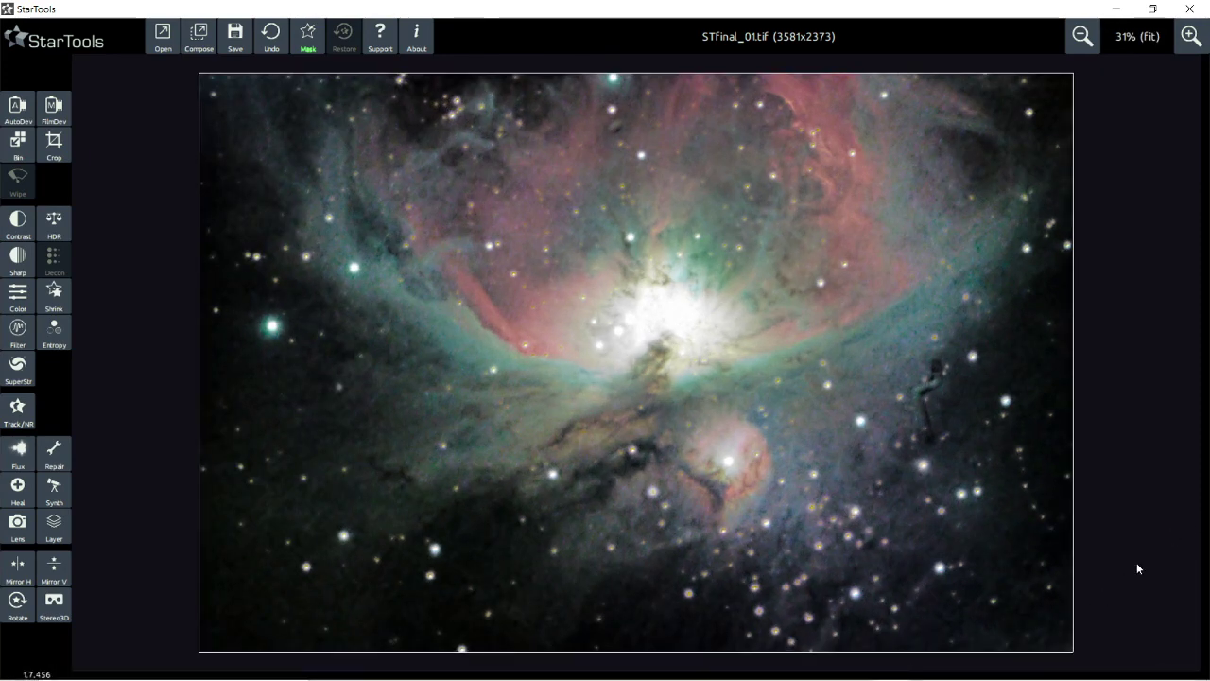
key("alt+Tab")
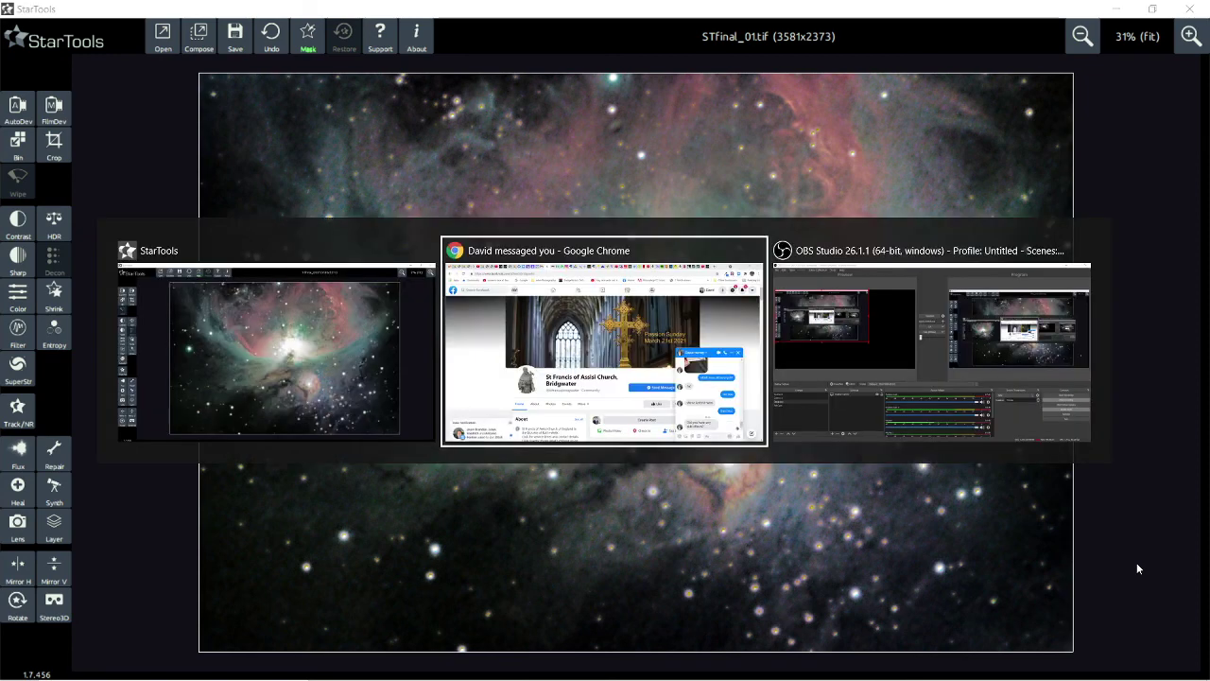